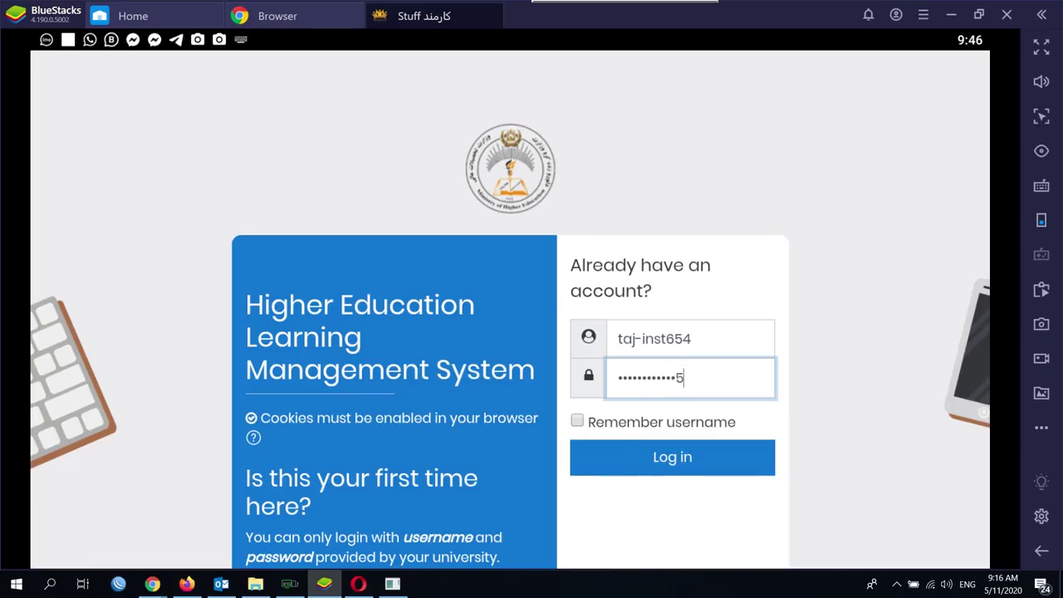
- Log in to HELMS and scroll through the mandatory Change password form and its rules
{"action": "left_click", "coordinate": [696, 469]}
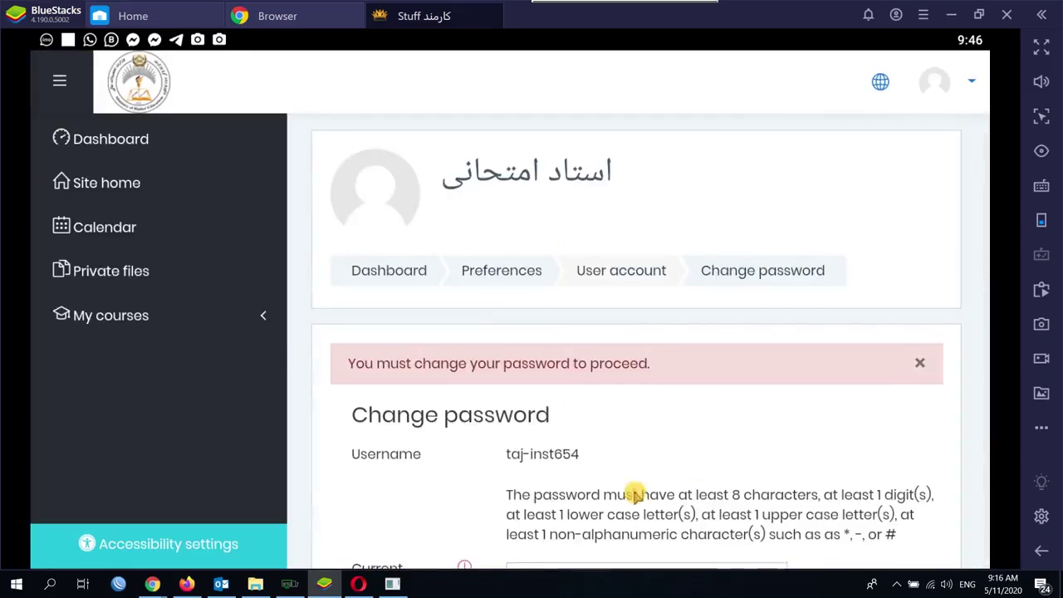
{"action": "scroll", "coordinate": [598, 395], "scroll_direction": "down", "scroll_amount": 2}
{"action": "scroll", "coordinate": [597, 393], "scroll_direction": "down", "scroll_amount": 5}
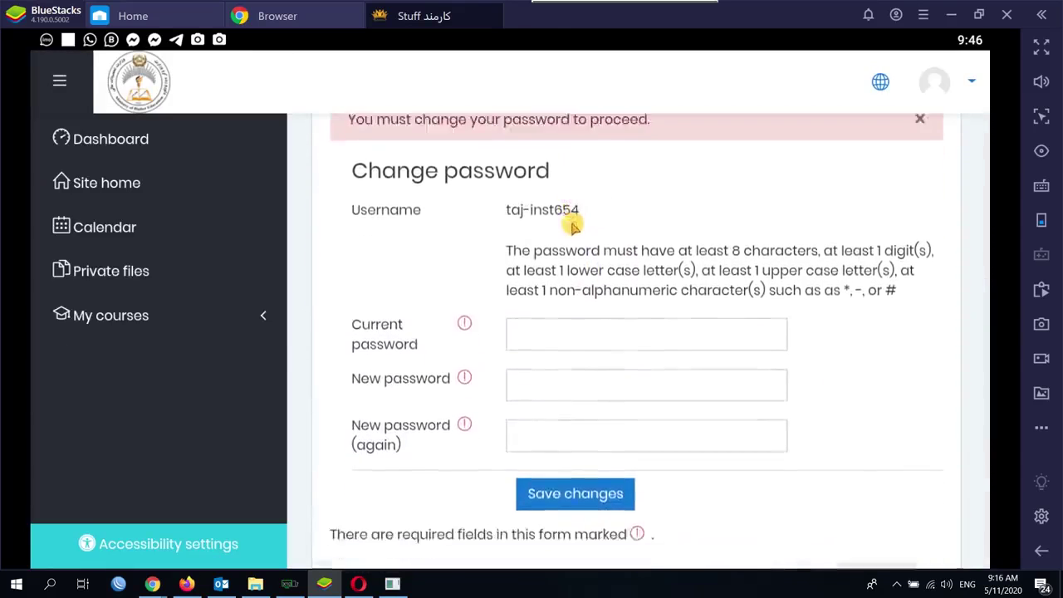
{"action": "scroll", "coordinate": [618, 239], "scroll_direction": "up", "scroll_amount": 3}
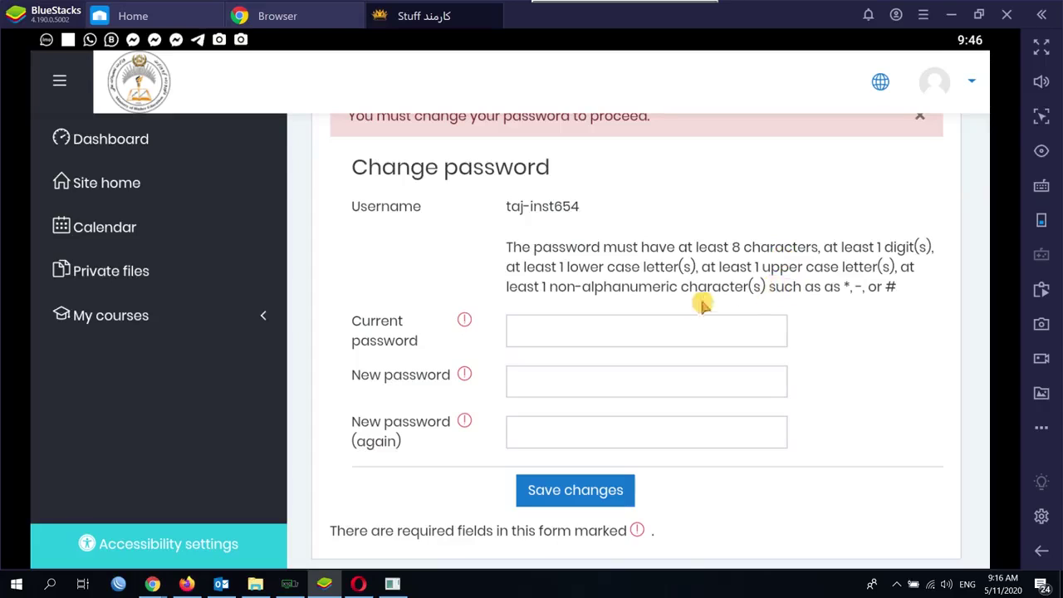
- Enter the current password and the new password twice, then save the change
{"action": "left_click", "coordinate": [630, 328]}
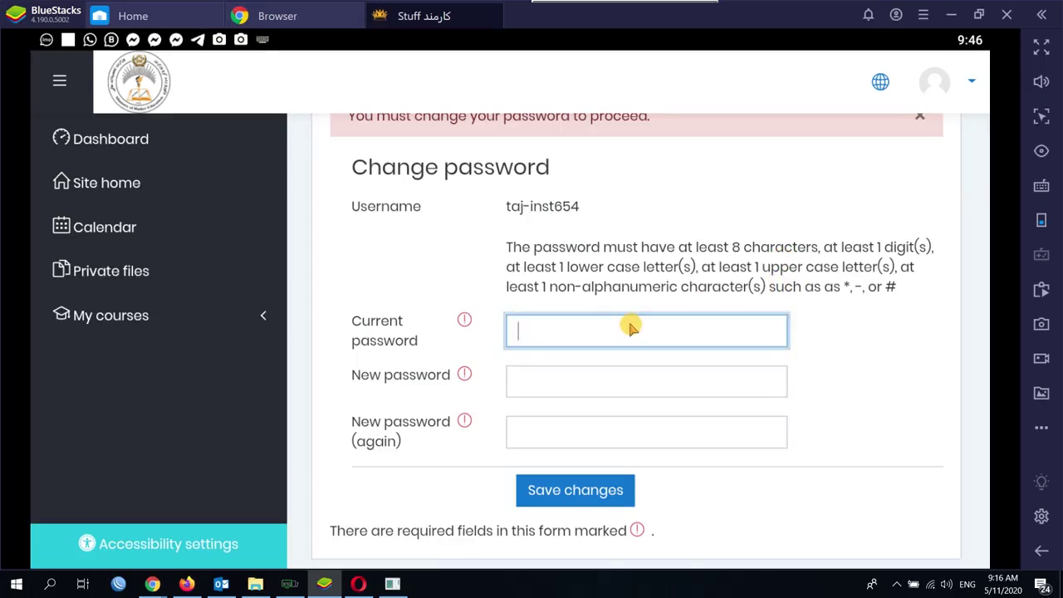
{"action": "type", "text": "T"}
{"action": "left_click", "coordinate": [546, 383]}
{"action": "type", "text": "A"}
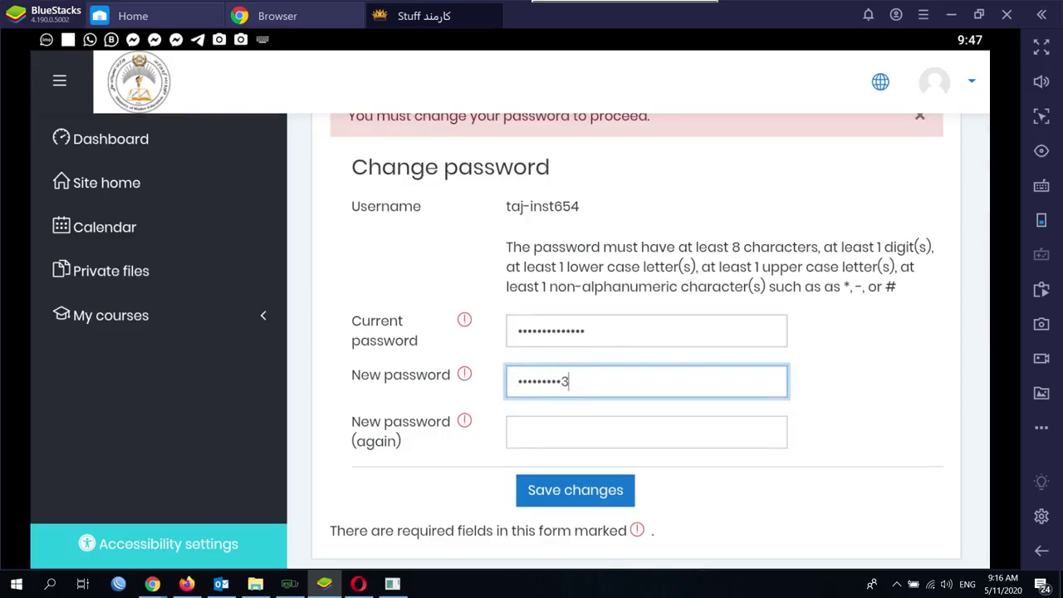
{"action": "left_click", "coordinate": [646, 432]}
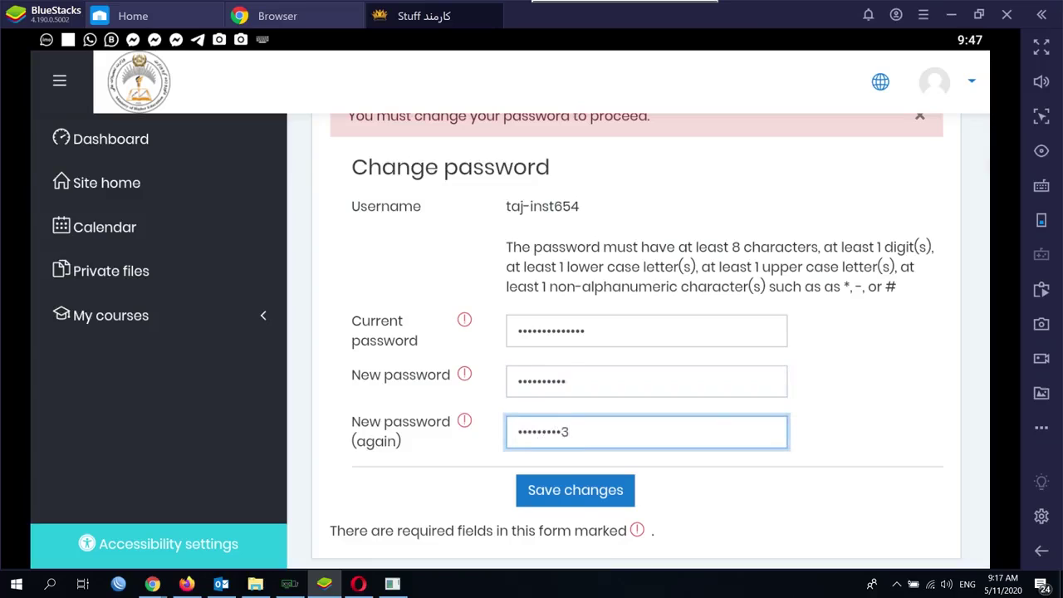
{"action": "left_click", "coordinate": [579, 491]}
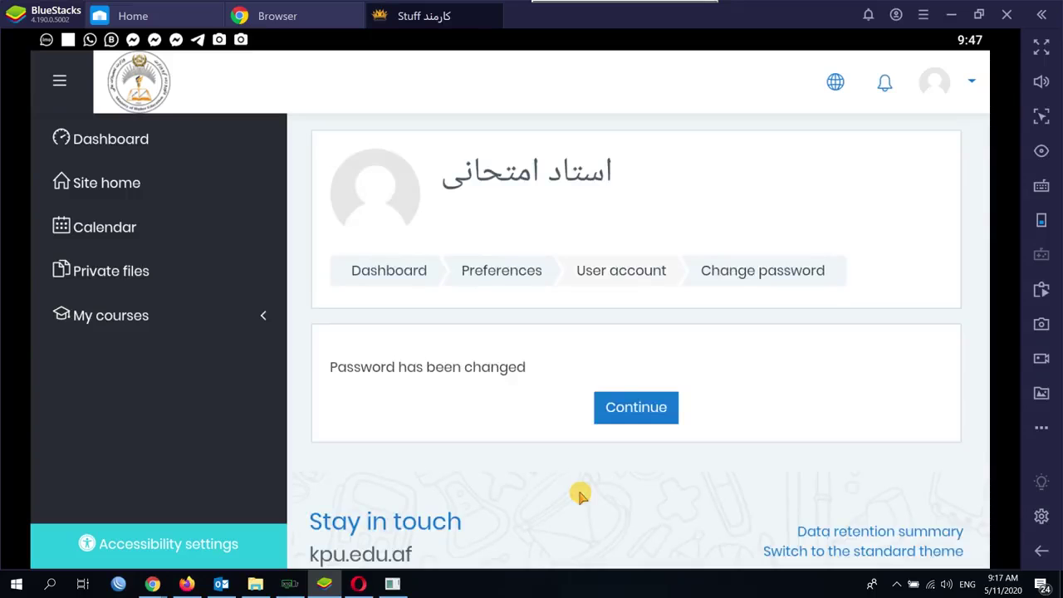
- Continue on to the dashboard and collapse the Timeline panel
{"action": "left_click_drag", "start_coordinate": [579, 492], "coordinate": [569, 289]}
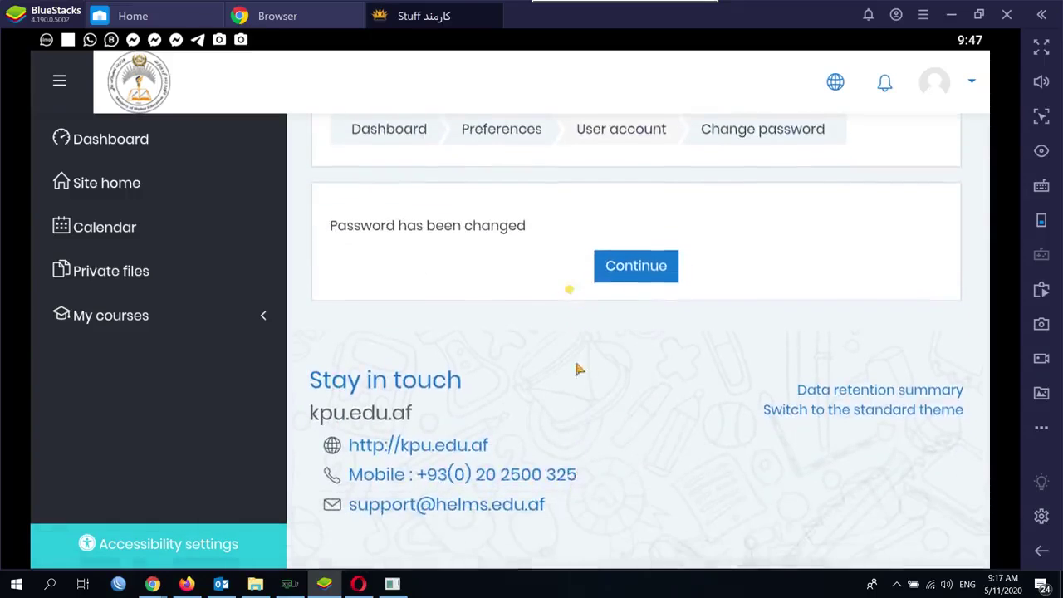
{"action": "left_click_drag", "start_coordinate": [579, 368], "coordinate": [588, 482]}
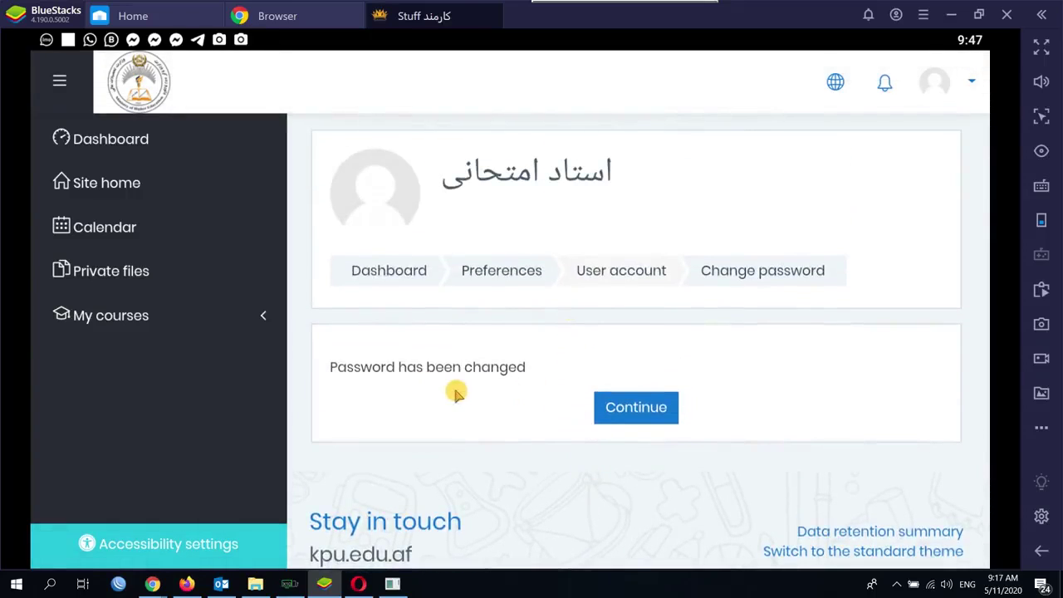
{"action": "left_click", "coordinate": [641, 410]}
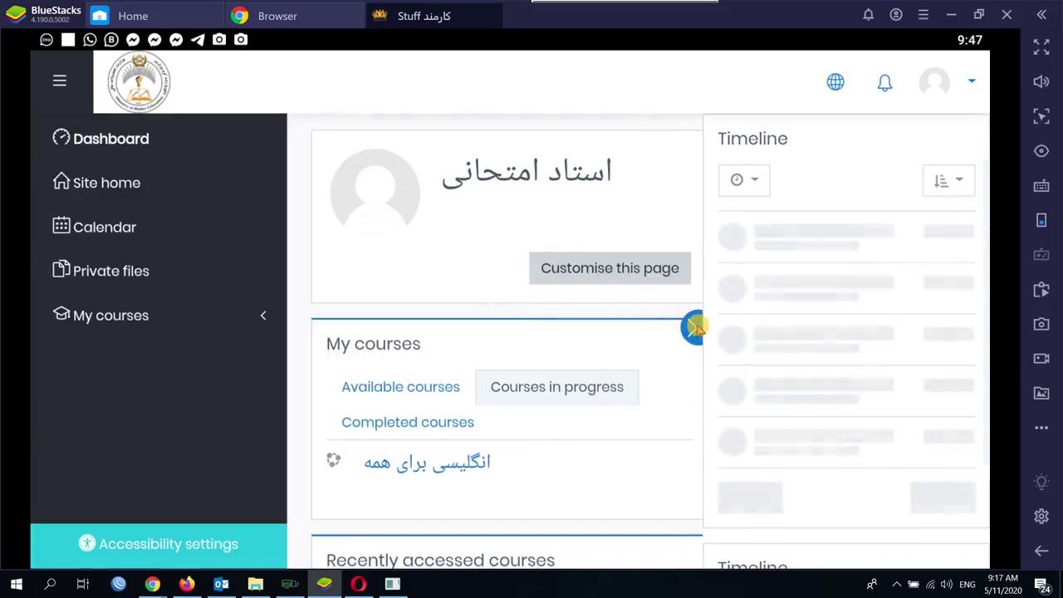
{"action": "left_click", "coordinate": [694, 327]}
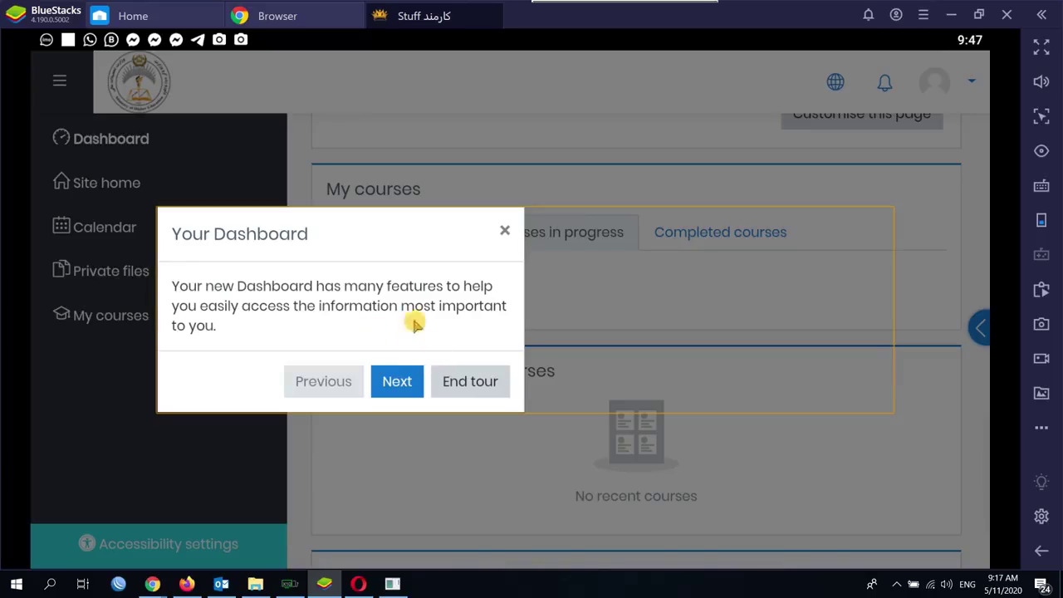
- Step through and close the dashboard welcome tour, then bring up the language menu
{"action": "left_click", "coordinate": [397, 375]}
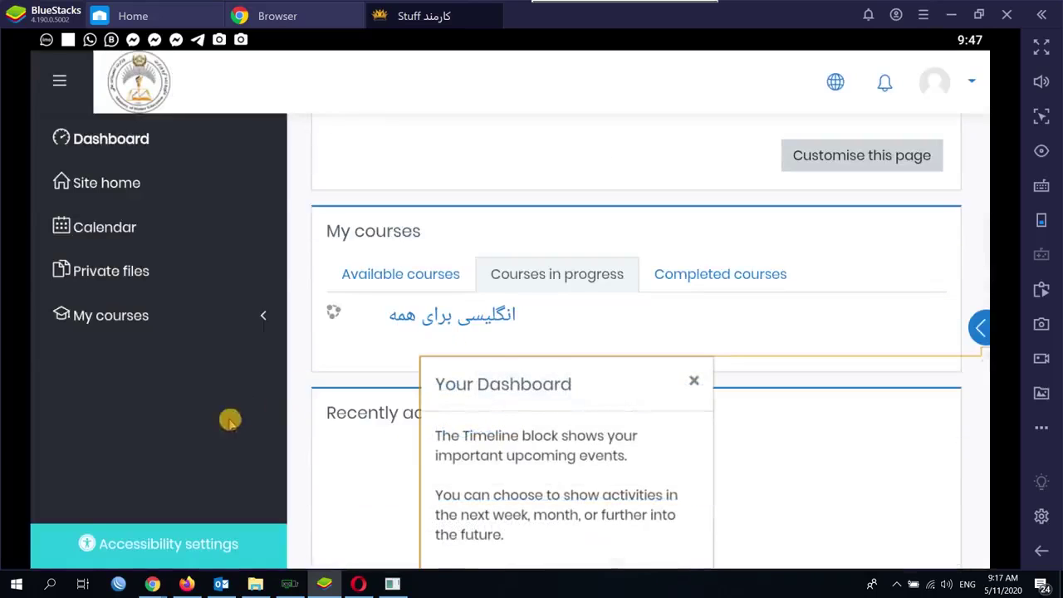
{"action": "left_click", "coordinate": [695, 382]}
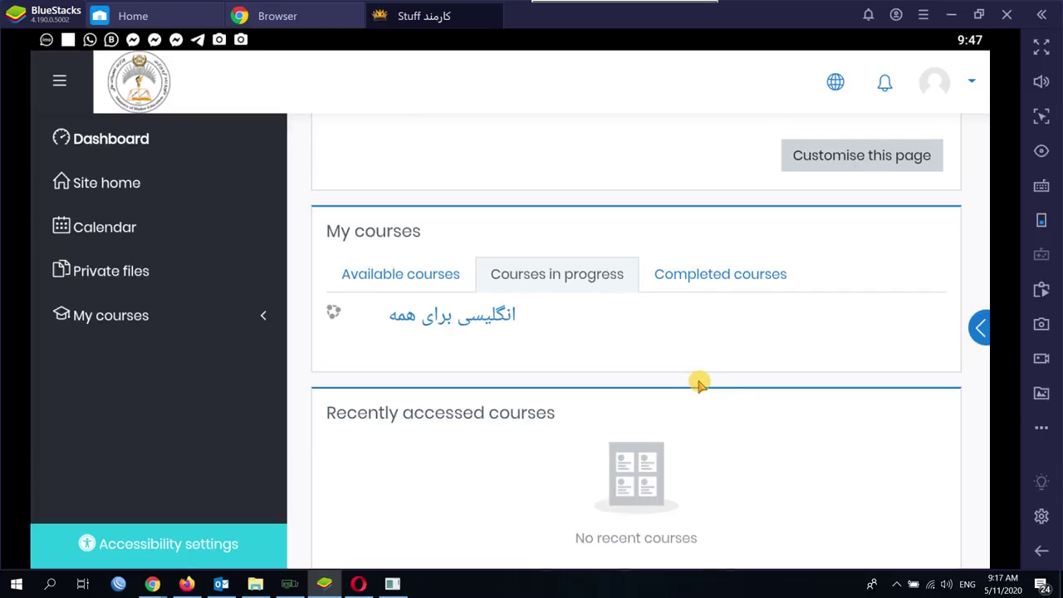
{"action": "scroll", "coordinate": [572, 291], "scroll_direction": "down", "scroll_amount": 3}
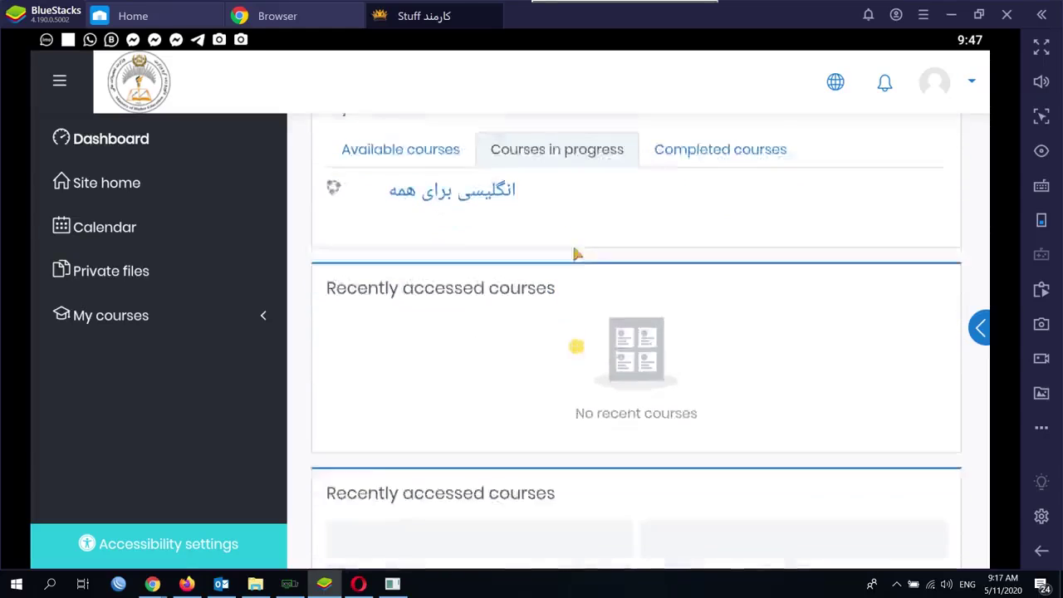
{"action": "left_click_drag", "start_coordinate": [577, 253], "coordinate": [553, 450]}
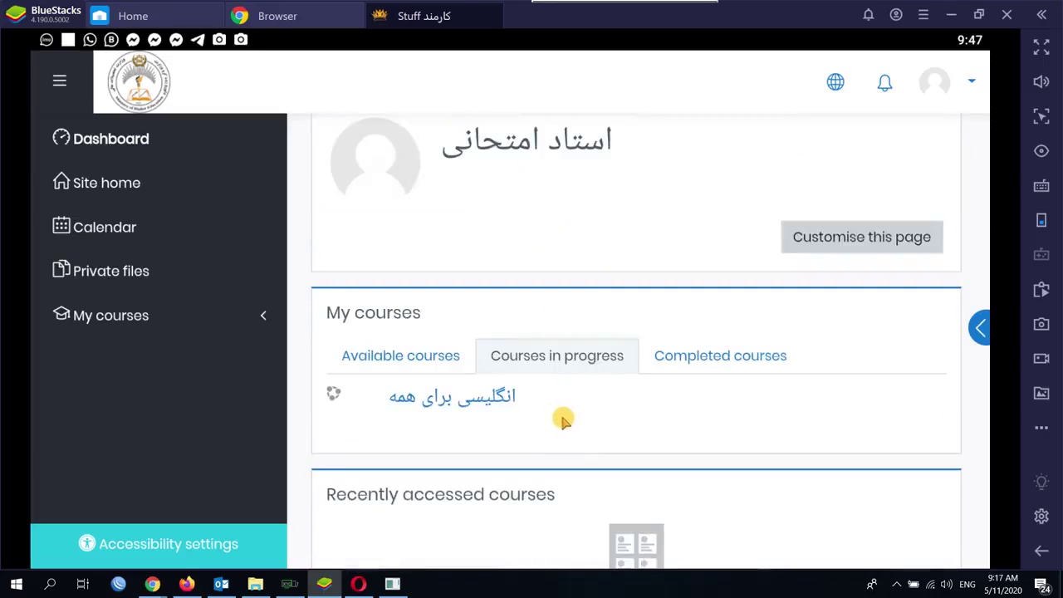
{"action": "scroll", "coordinate": [562, 420], "scroll_direction": "down", "scroll_amount": 2}
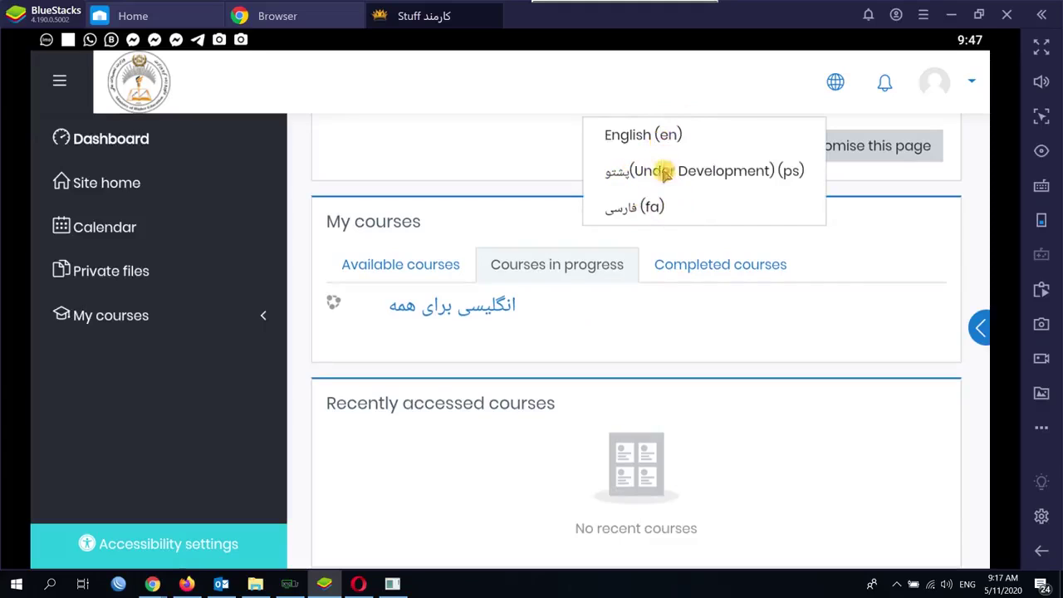
- Switch the site interface language to فارسی (fa)
{"action": "left_click", "coordinate": [649, 208]}
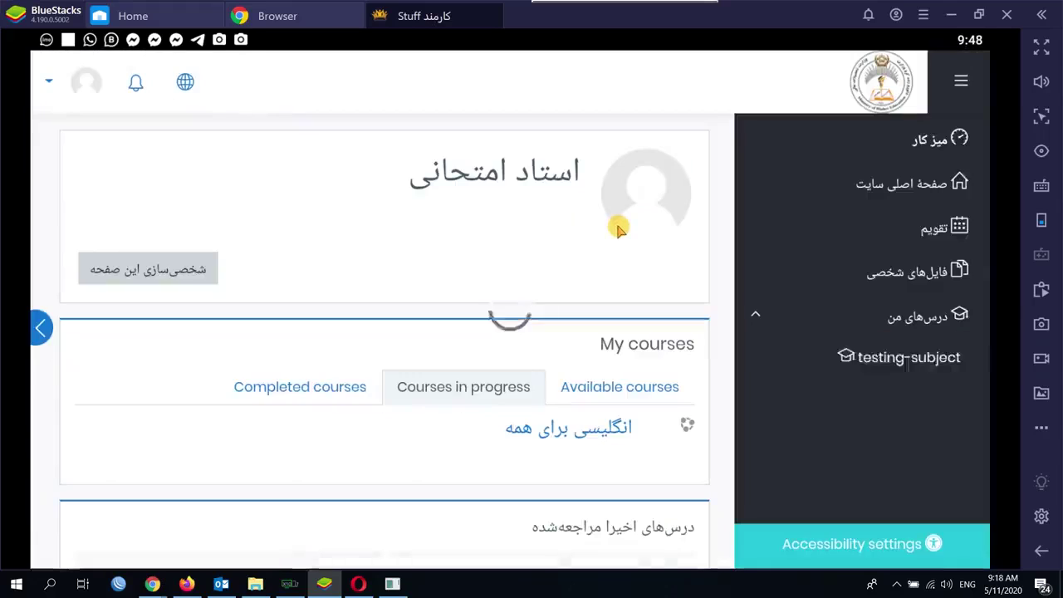
{"action": "scroll", "coordinate": [491, 393], "scroll_direction": "down", "scroll_amount": 3}
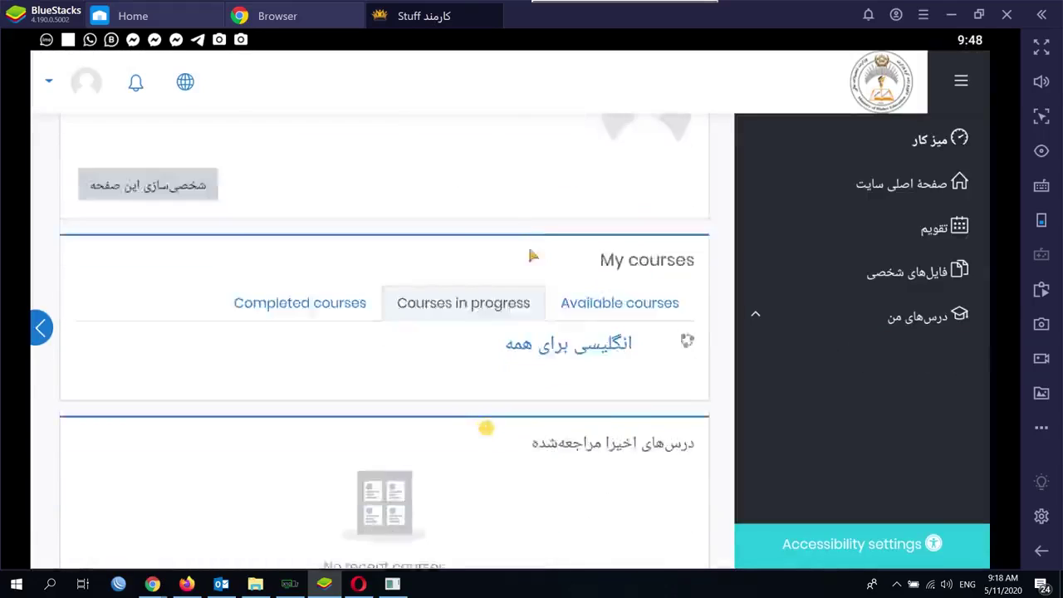
{"action": "scroll", "coordinate": [531, 190], "scroll_direction": "up", "scroll_amount": 3}
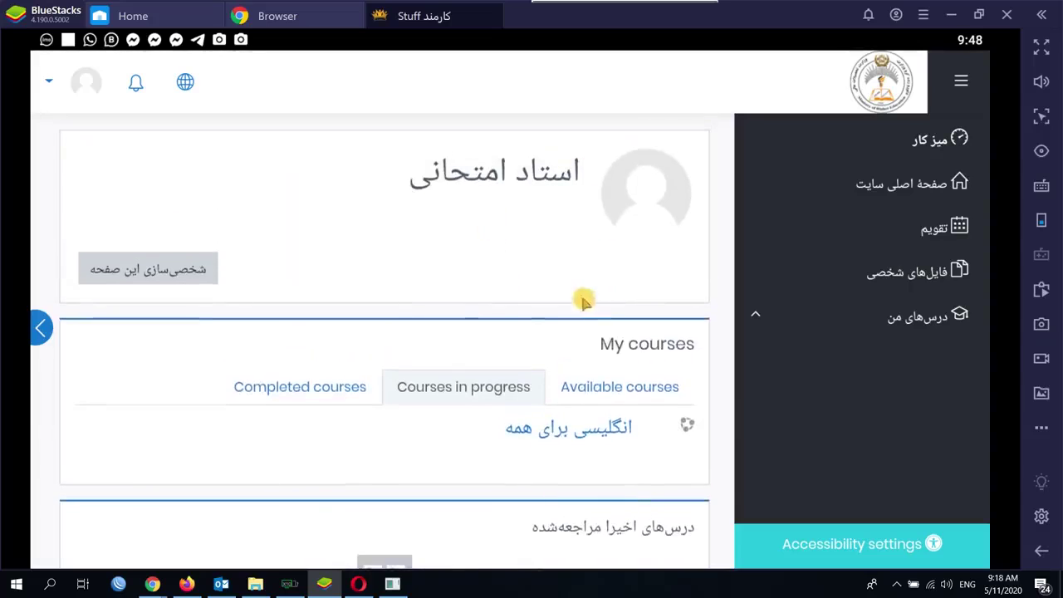
- Scroll through My courses and open the course انگلیسی برای همه
{"action": "scroll", "coordinate": [572, 314], "scroll_direction": "down", "scroll_amount": 1}
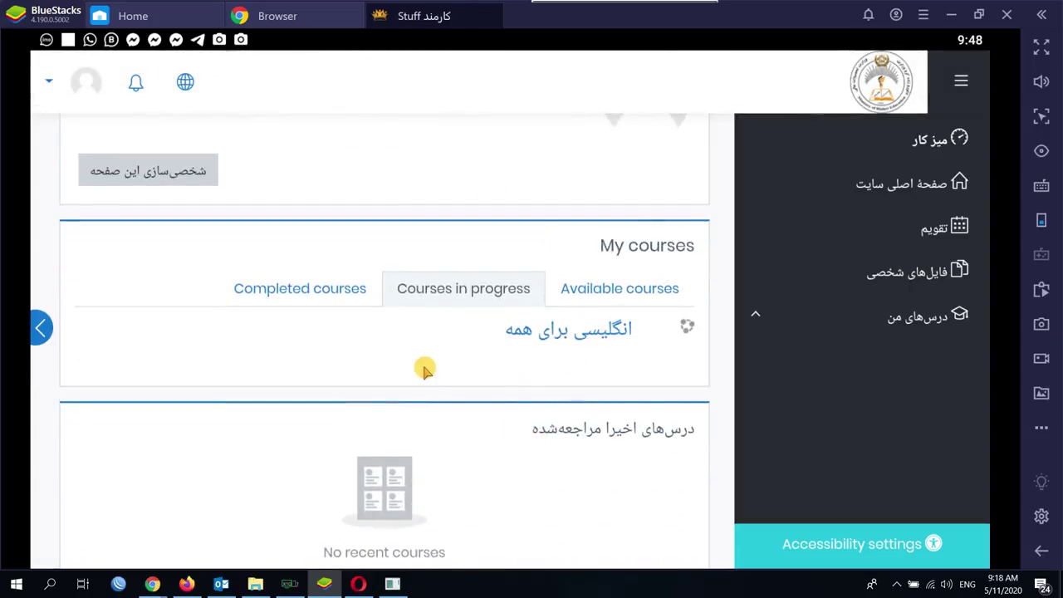
{"action": "scroll", "coordinate": [432, 349], "scroll_direction": "down", "scroll_amount": 2}
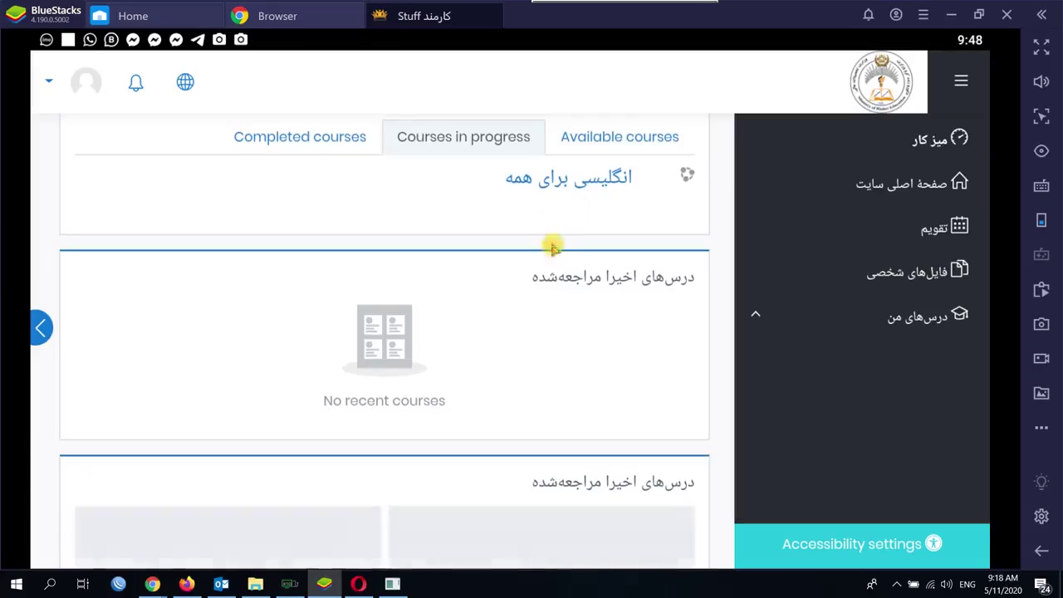
{"action": "scroll", "coordinate": [498, 332], "scroll_direction": "up", "scroll_amount": 2}
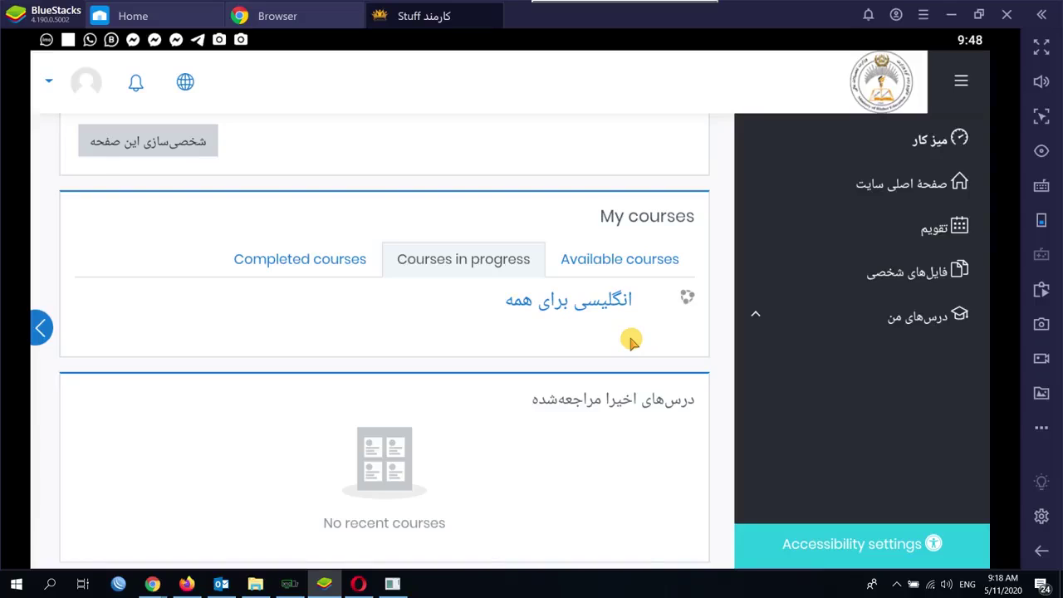
{"action": "left_click", "coordinate": [591, 305]}
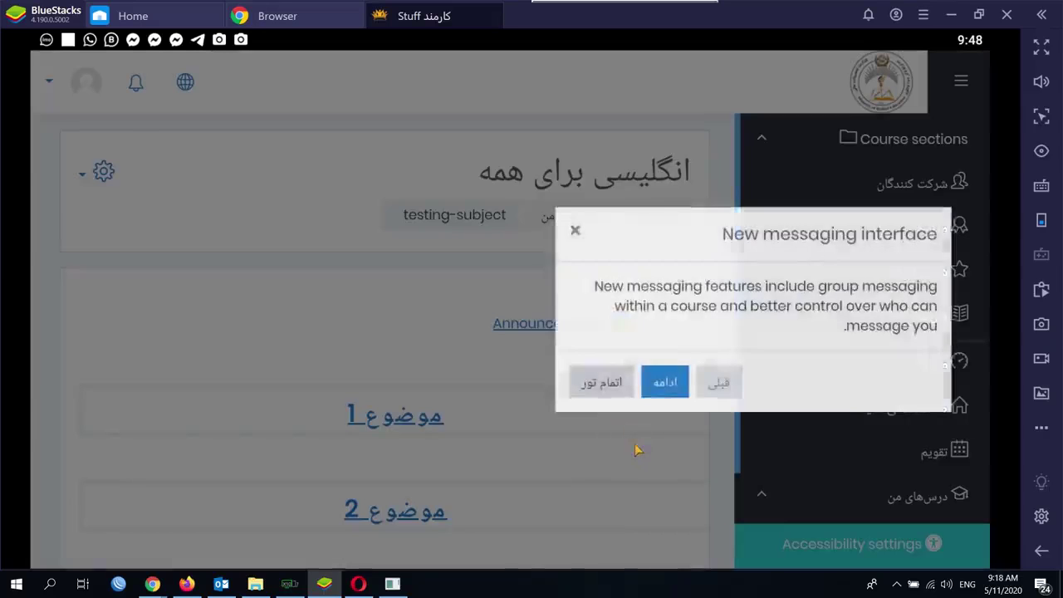
- Dismiss the new messaging interface tour and look over the course page
{"action": "left_click", "coordinate": [636, 445]}
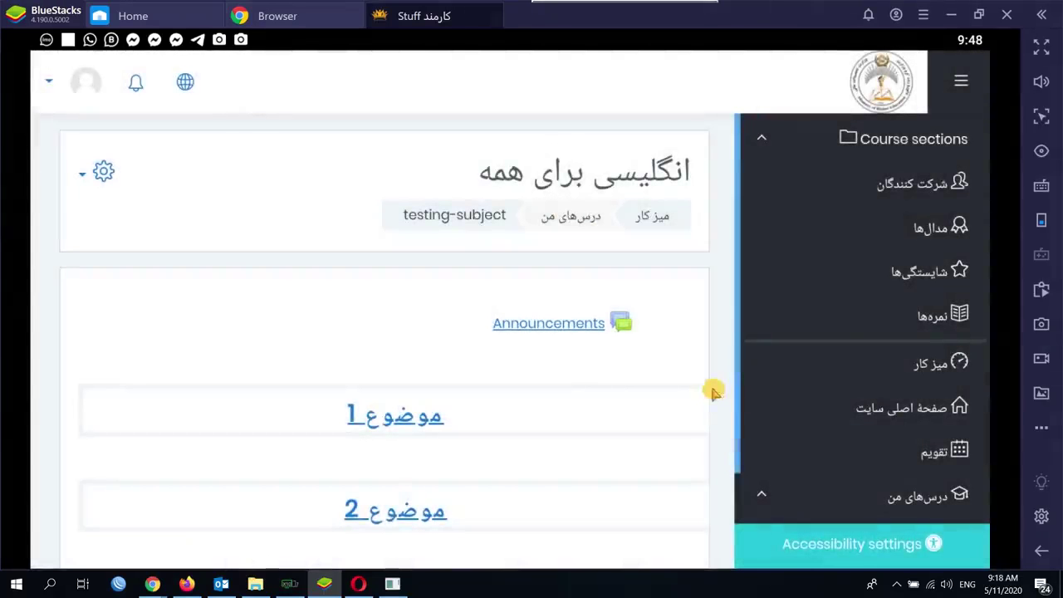
{"action": "scroll", "coordinate": [590, 460], "scroll_direction": "down", "scroll_amount": 3}
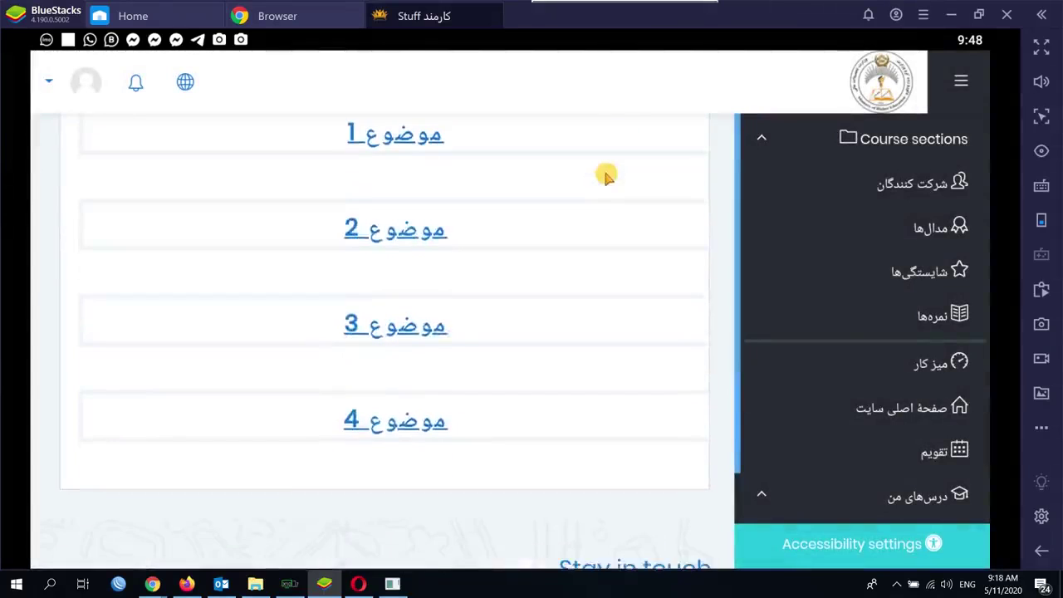
{"action": "scroll", "coordinate": [621, 403], "scroll_direction": "up", "scroll_amount": 3}
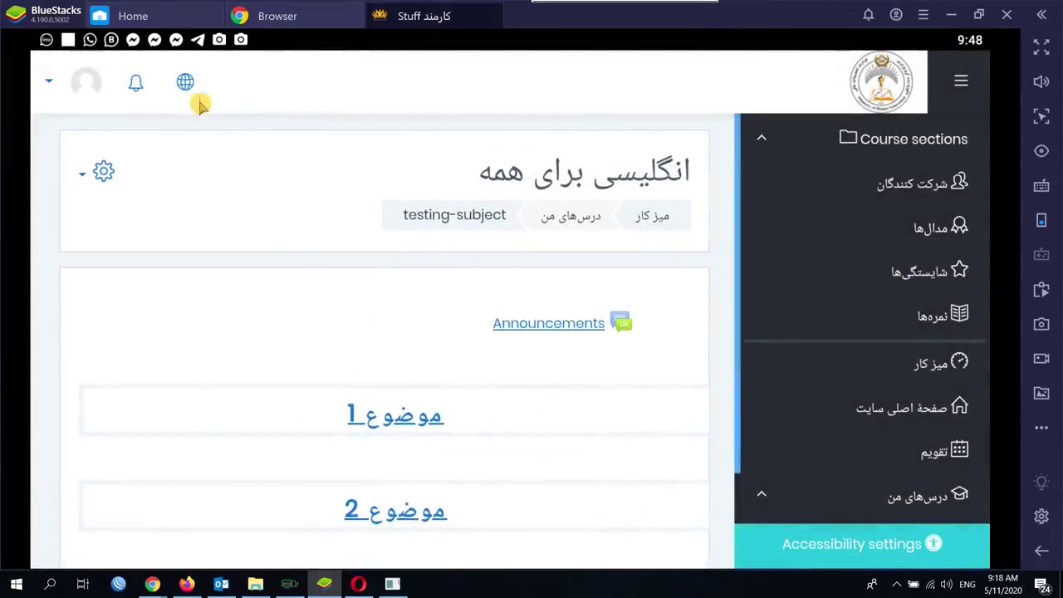
{"action": "scroll", "coordinate": [449, 374], "scroll_direction": "down", "scroll_amount": 2}
{"action": "scroll", "coordinate": [676, 391], "scroll_direction": "down", "scroll_amount": 2}
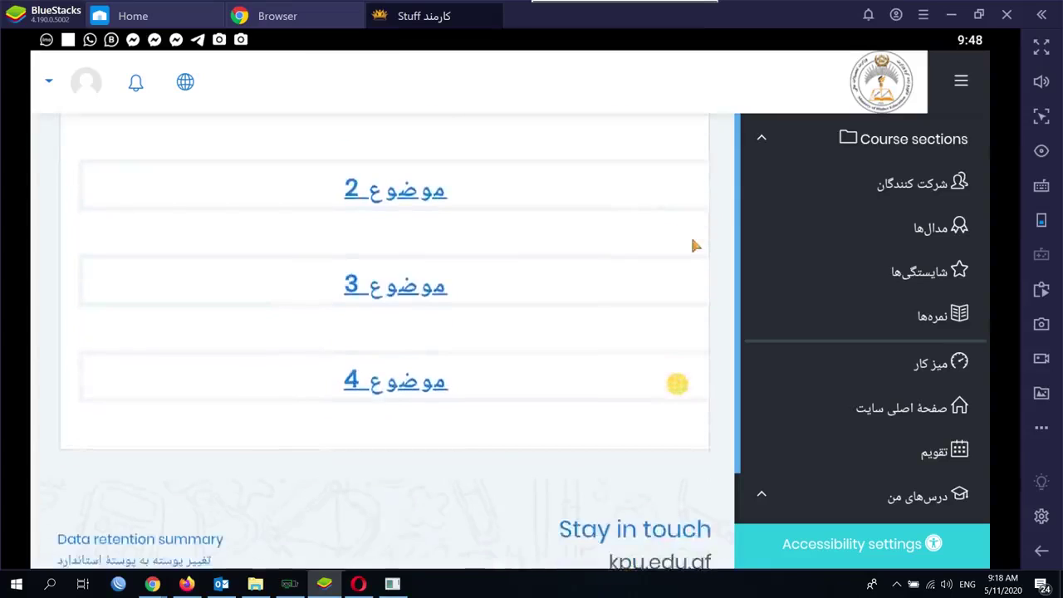
{"action": "scroll", "coordinate": [676, 383], "scroll_direction": "up", "scroll_amount": 3}
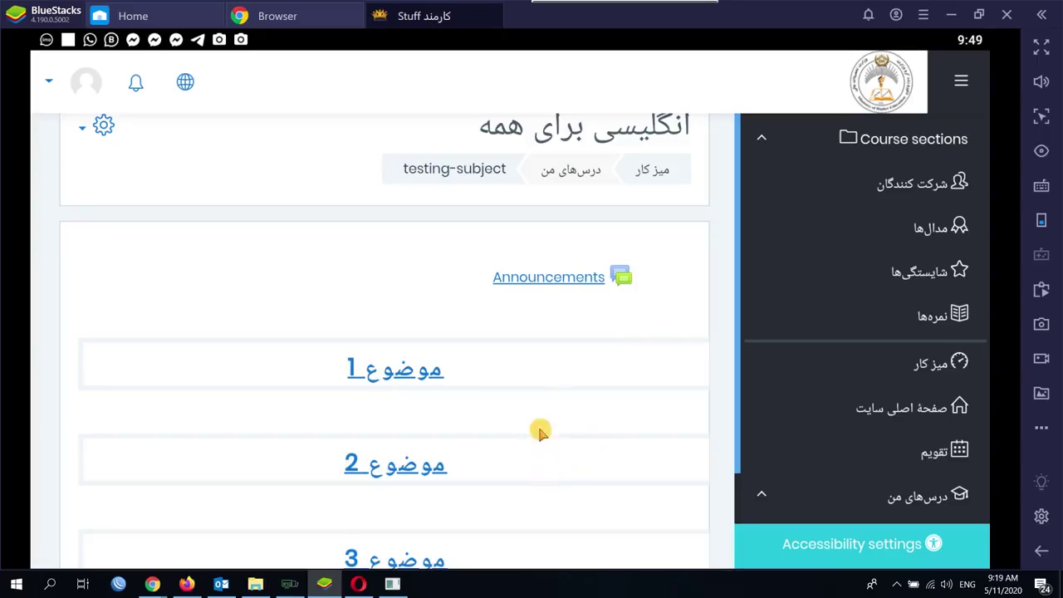
- Return to the top of the course page and open the gear administration menu
{"action": "scroll", "coordinate": [544, 423], "scroll_direction": "down", "scroll_amount": 1}
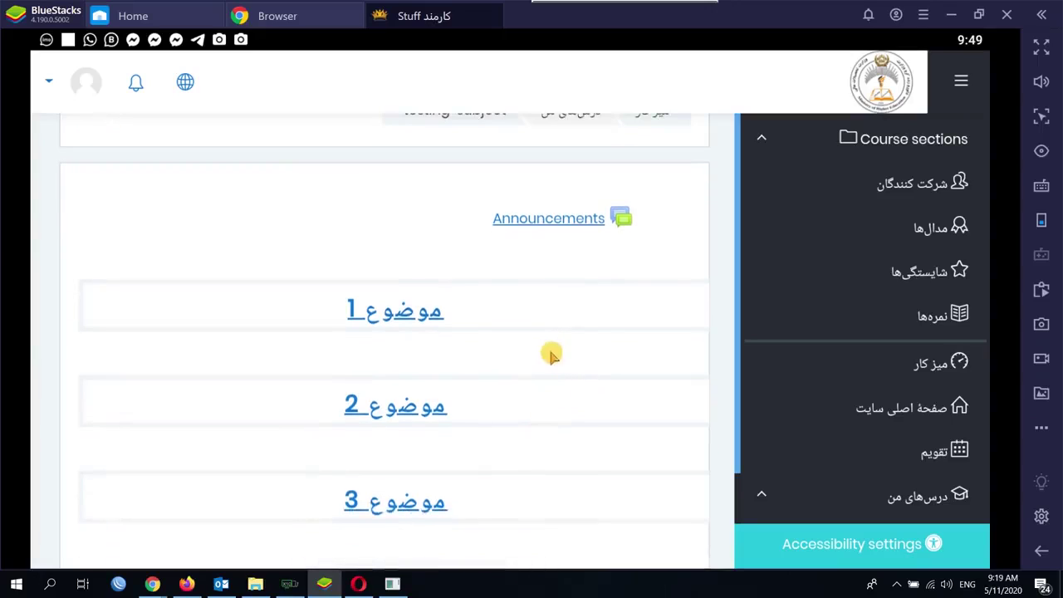
{"action": "scroll", "coordinate": [548, 378], "scroll_direction": "up", "scroll_amount": 1}
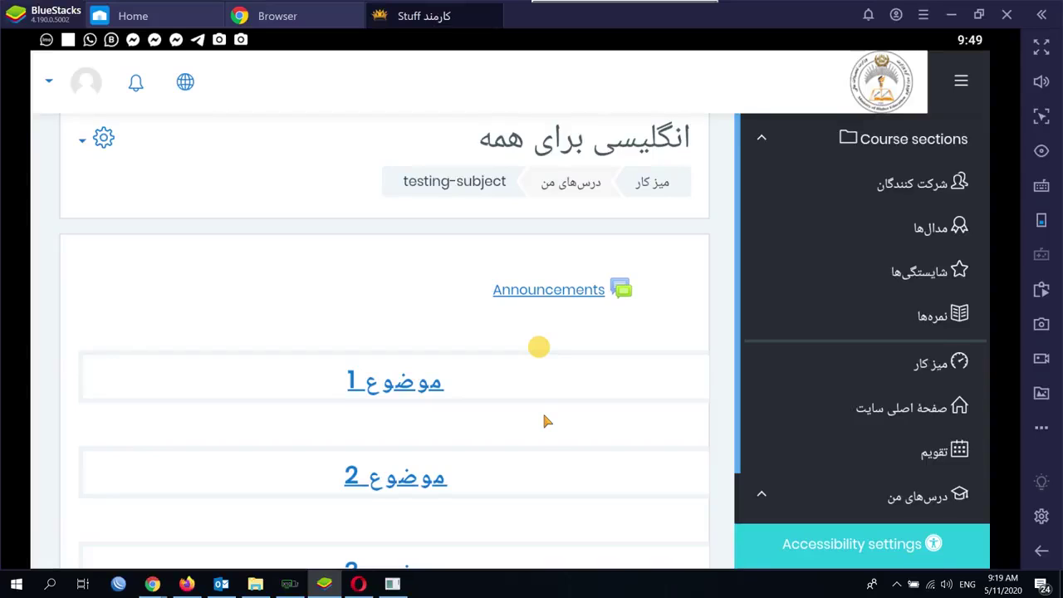
{"action": "scroll", "coordinate": [544, 419], "scroll_direction": "down", "scroll_amount": 2}
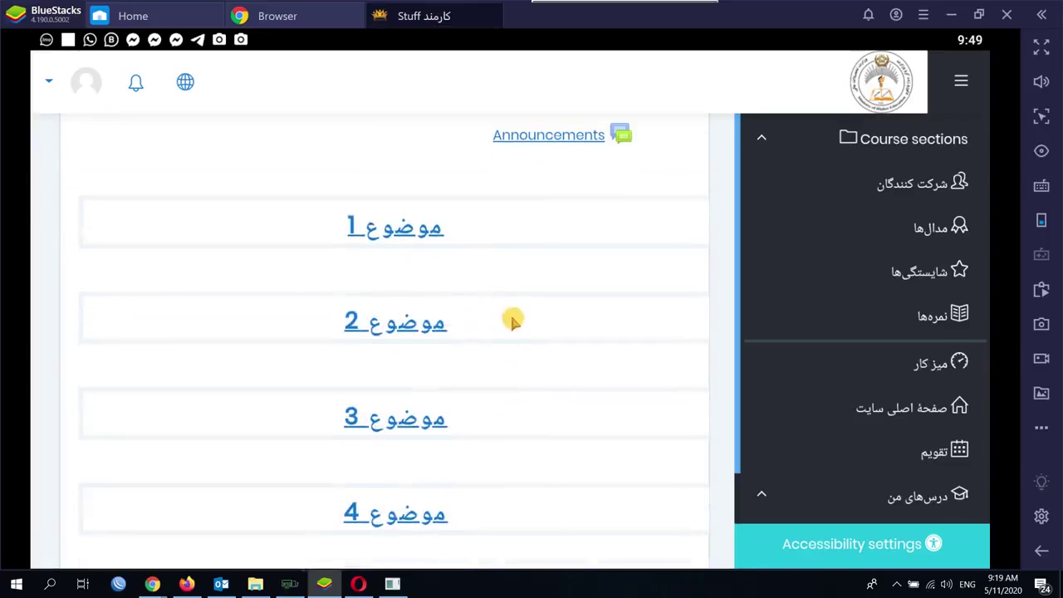
{"action": "scroll", "coordinate": [513, 319], "scroll_direction": "up", "scroll_amount": 2}
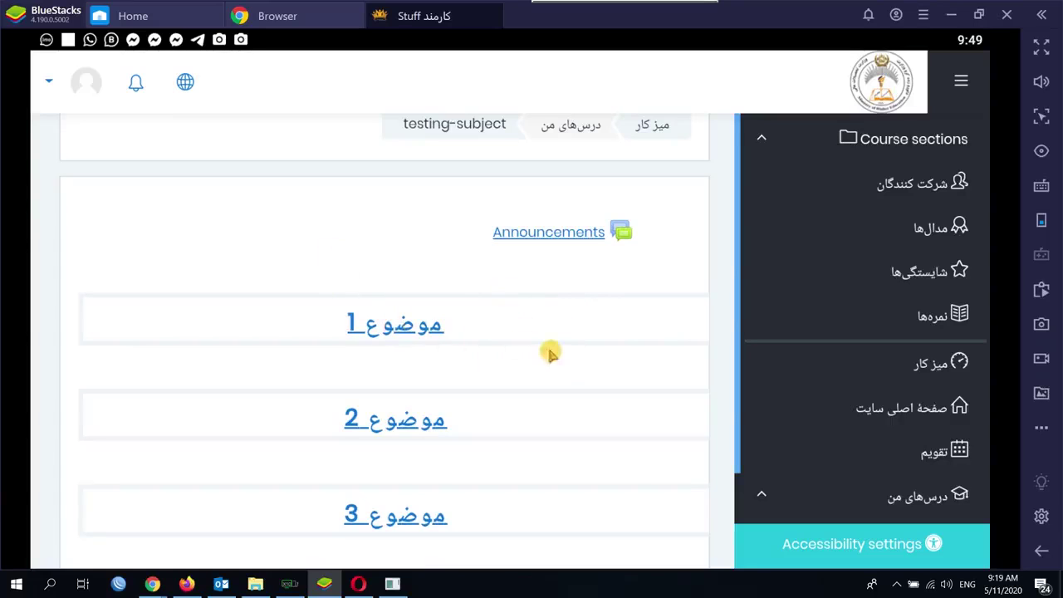
{"action": "scroll", "coordinate": [556, 344], "scroll_direction": "up", "scroll_amount": 1}
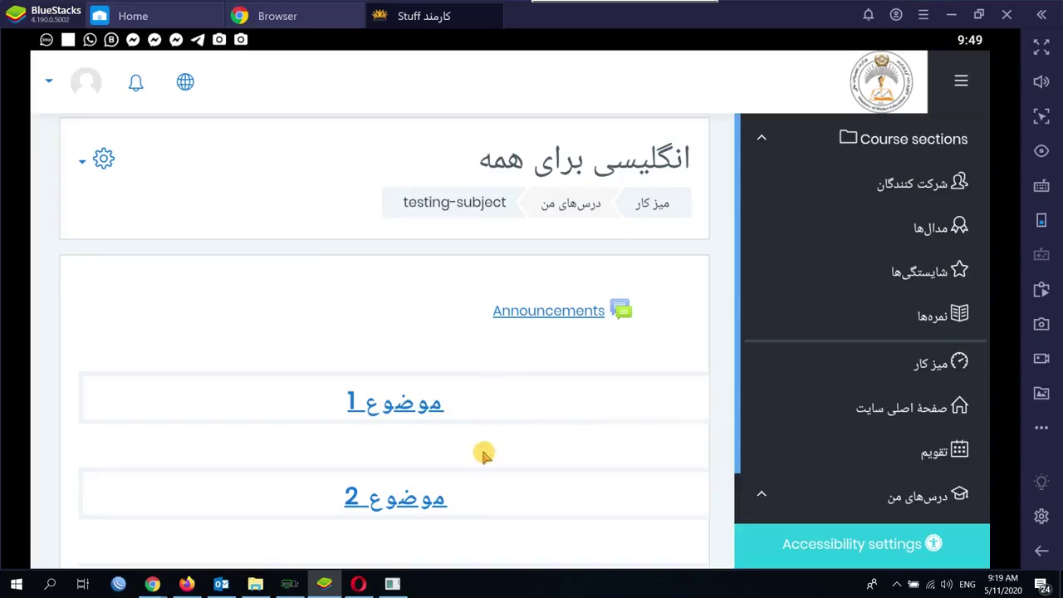
{"action": "scroll", "coordinate": [251, 295], "scroll_direction": "up", "scroll_amount": 1}
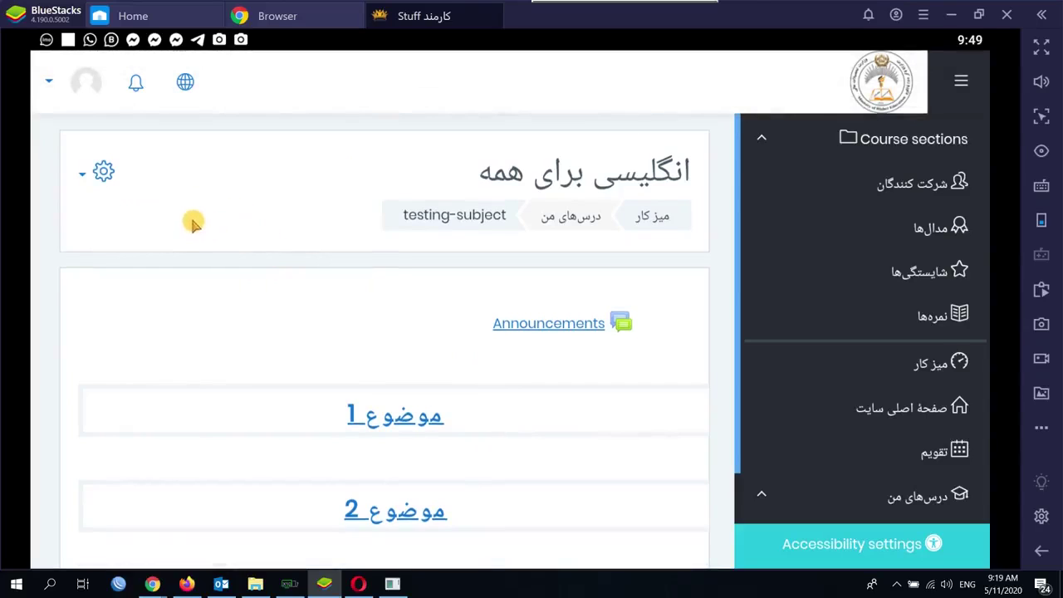
{"action": "left_click", "coordinate": [97, 176]}
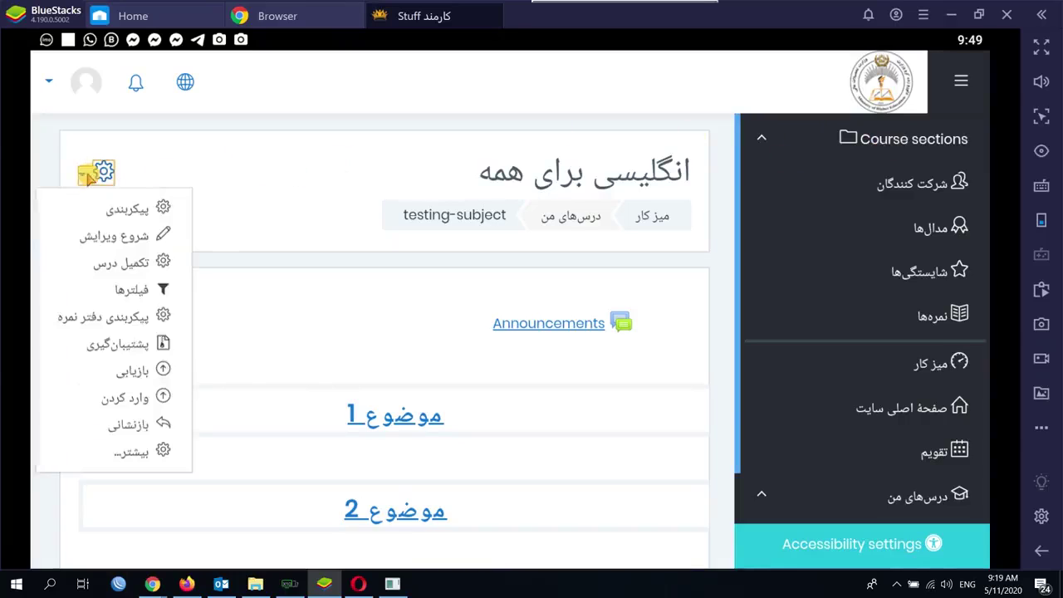
- Choose شروع ویرایش from the gear menu so every topic gets edit and add-activity links
{"action": "left_click", "coordinate": [108, 238]}
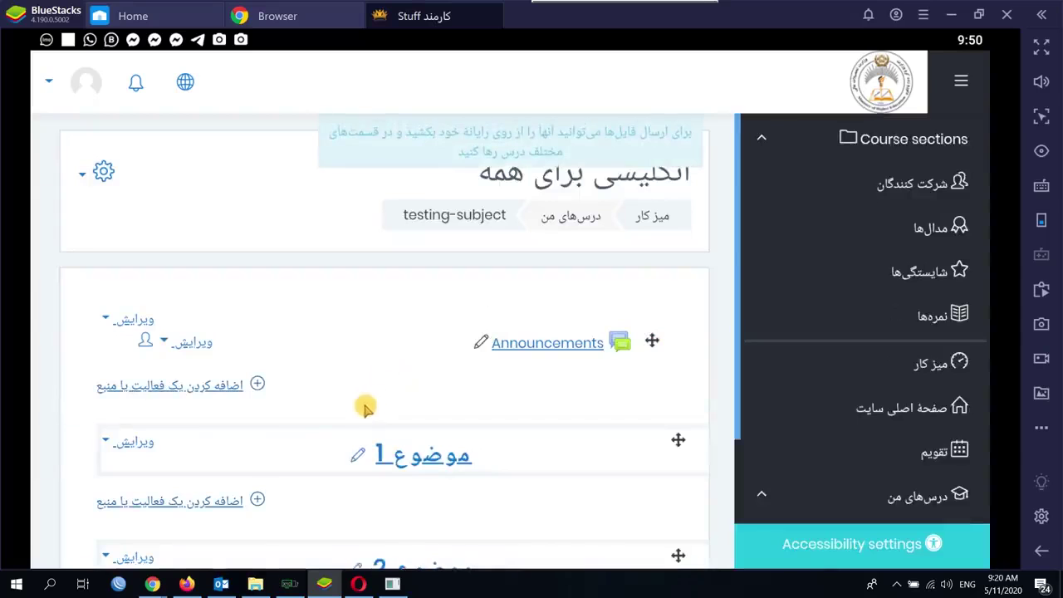
{"action": "scroll", "coordinate": [296, 410], "scroll_direction": "down", "scroll_amount": 3}
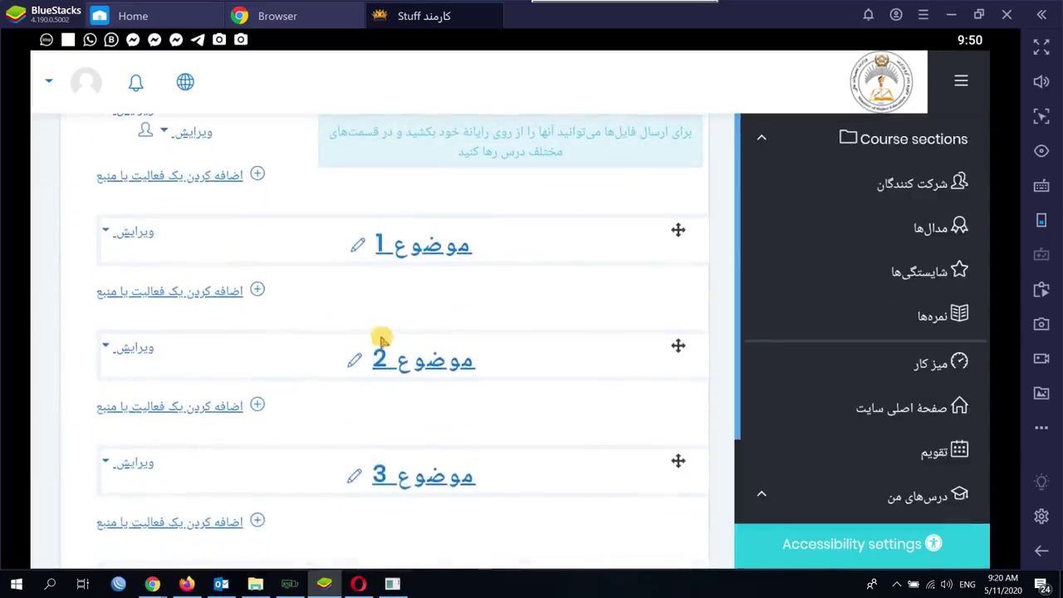
{"action": "scroll", "coordinate": [285, 308], "scroll_direction": "up", "scroll_amount": 2}
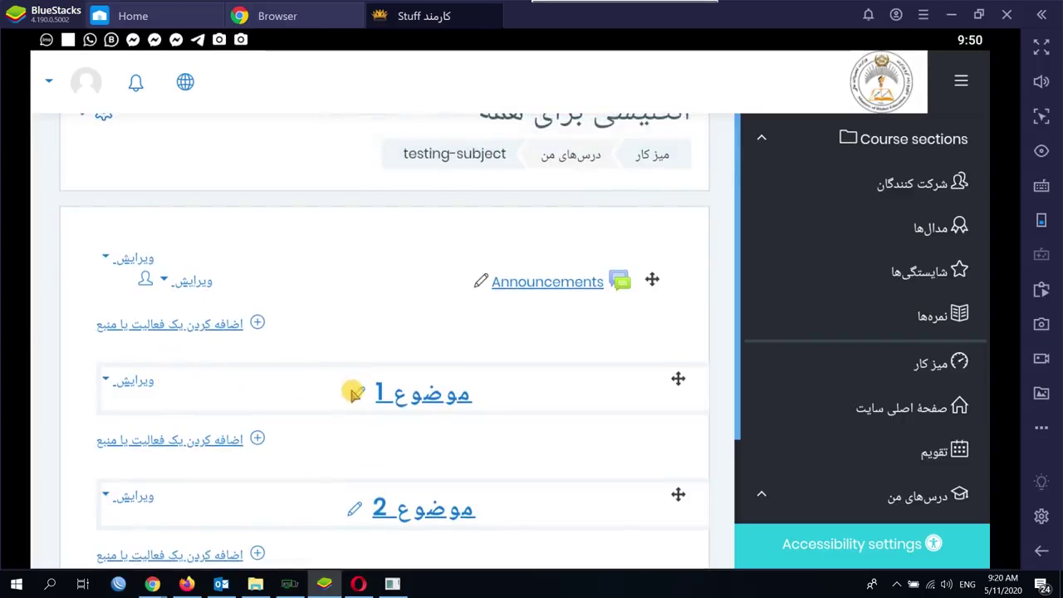
{"action": "scroll", "coordinate": [344, 415], "scroll_direction": "up", "scroll_amount": 1}
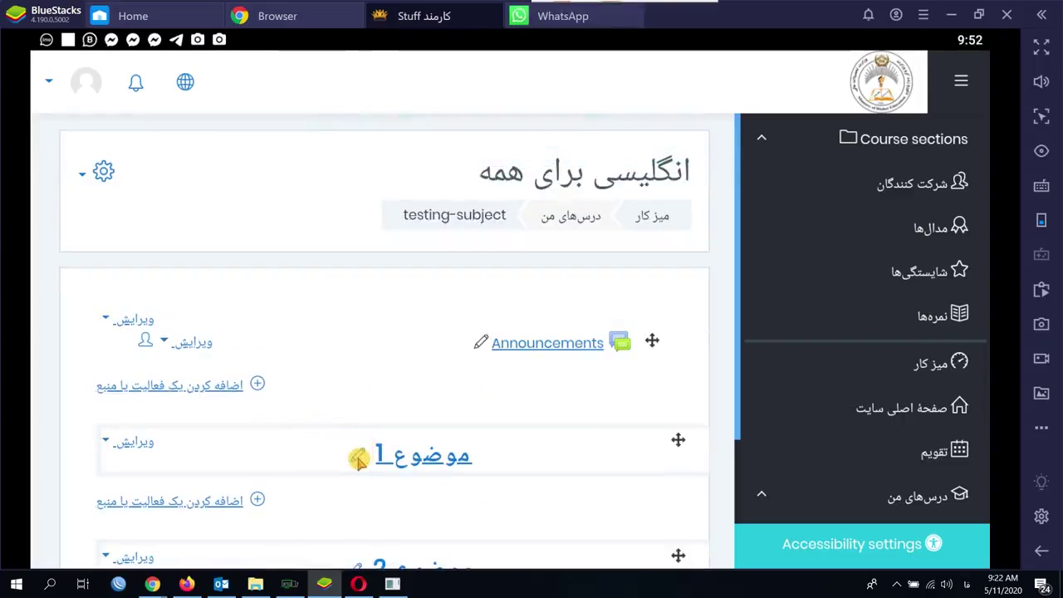
- Use the inline pencil editor to retitle section موضوع 1 as فصل اول
{"action": "left_click", "coordinate": [357, 457]}
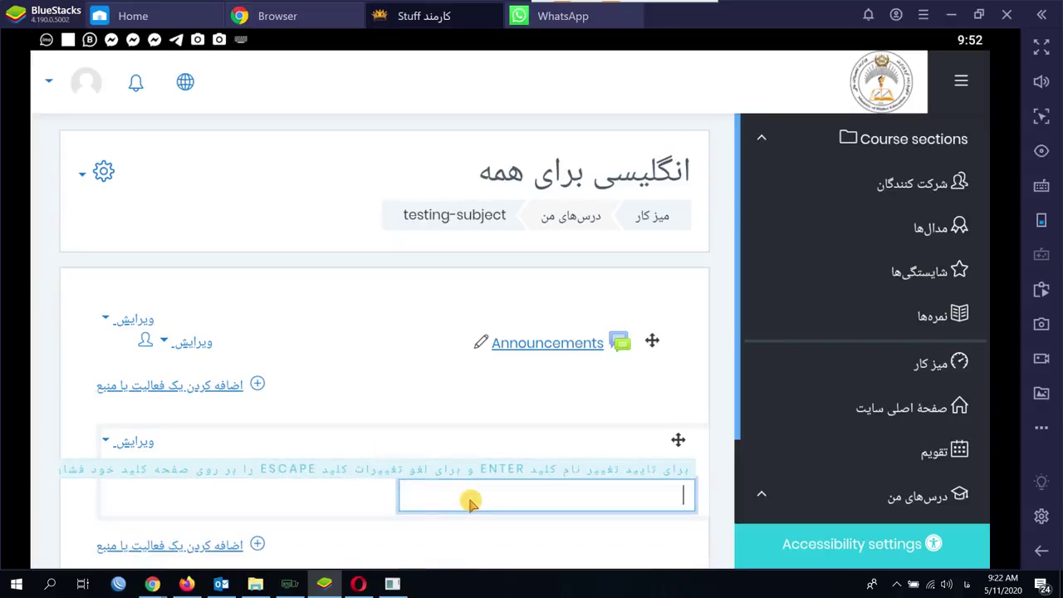
{"action": "type", "text": "فصل اول"}
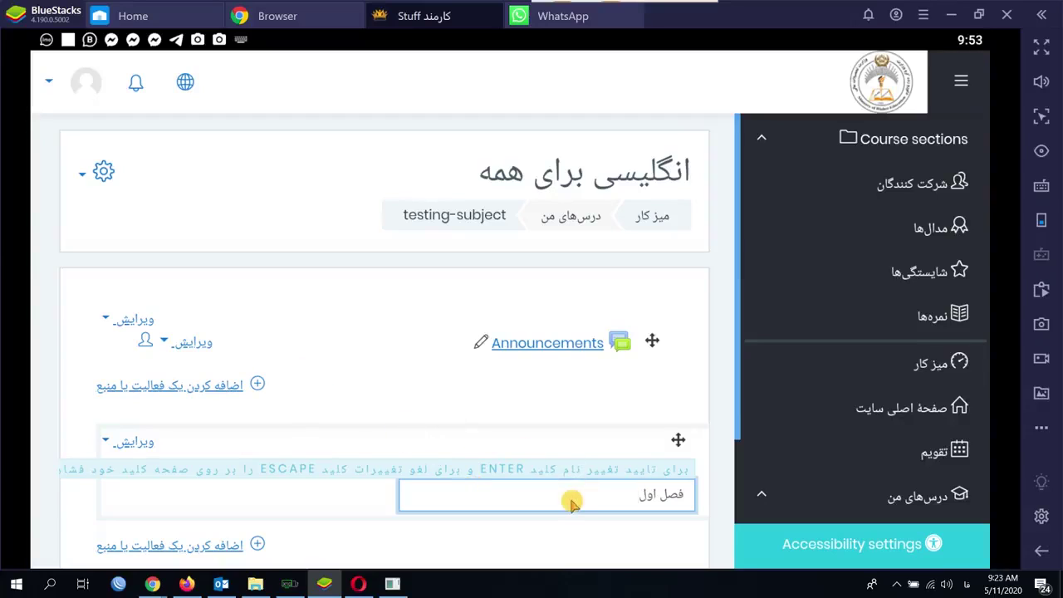
{"action": "key", "text": "Escape"}
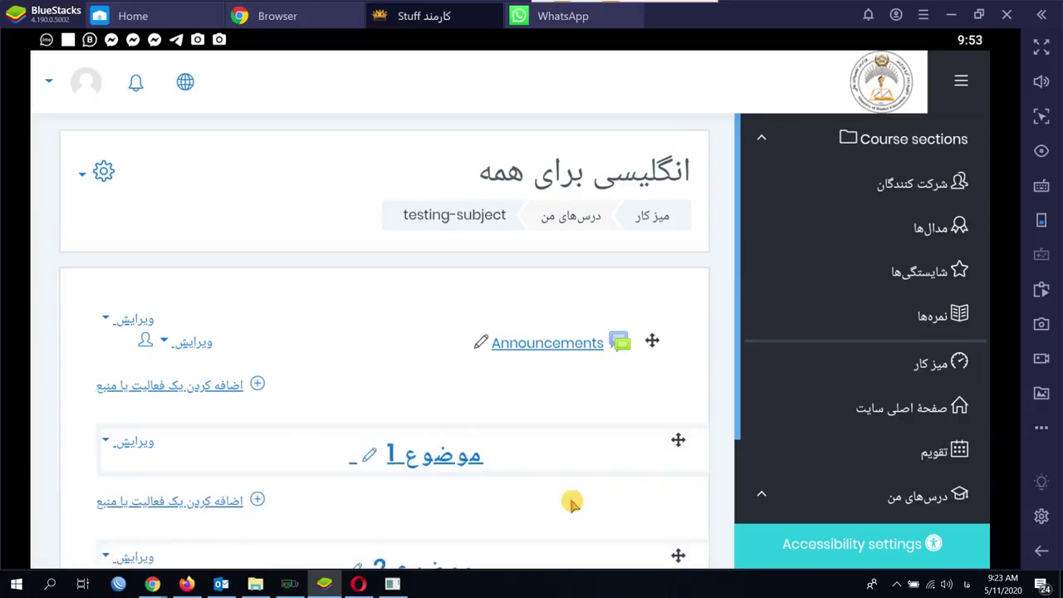
{"action": "scroll", "coordinate": [474, 506], "scroll_direction": "down", "scroll_amount": 3}
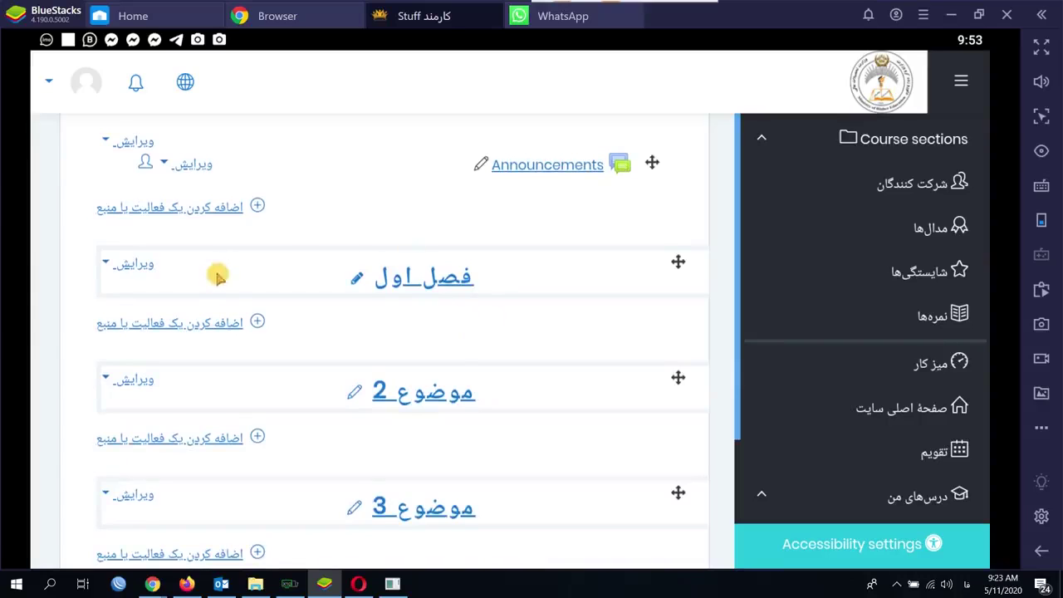
{"action": "scroll", "coordinate": [224, 299], "scroll_direction": "up", "scroll_amount": 1}
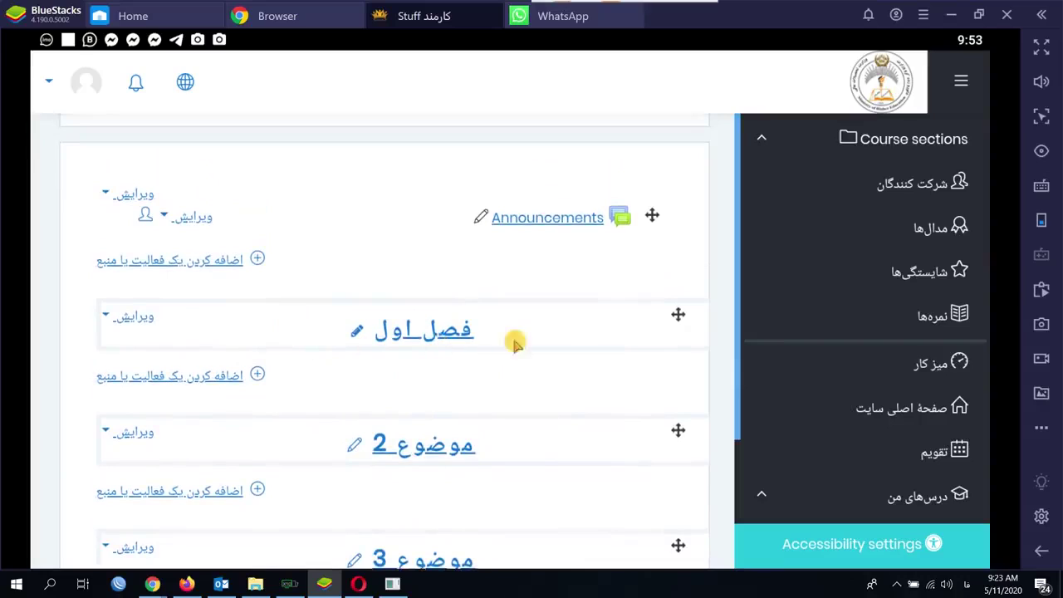
{"action": "left_click", "coordinate": [121, 321]}
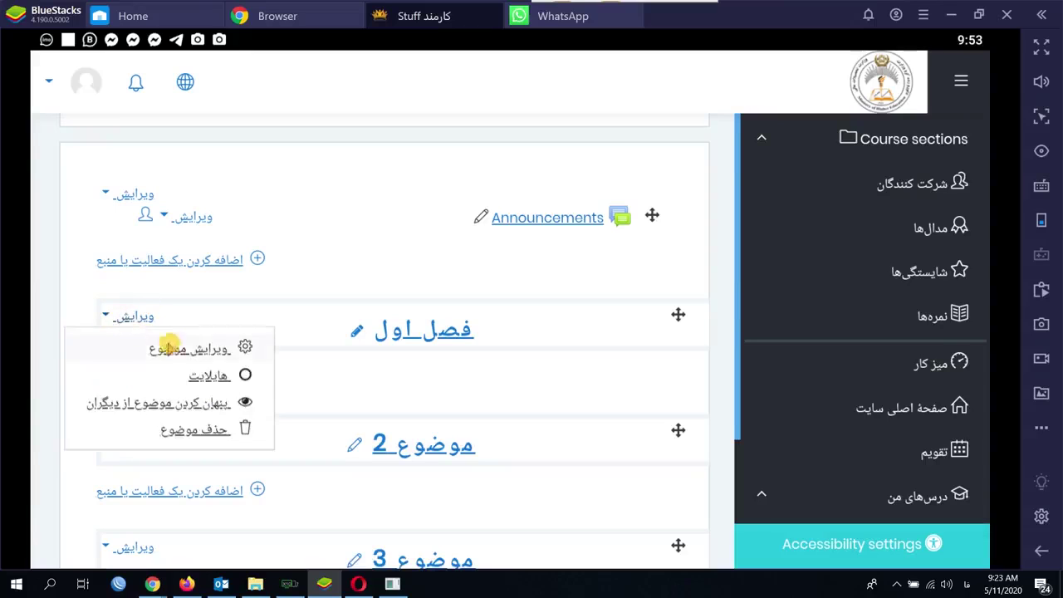
- In ویرایش موضوع for فصل اول, write a short sample summary and save the changes
{"action": "left_click", "coordinate": [188, 350]}
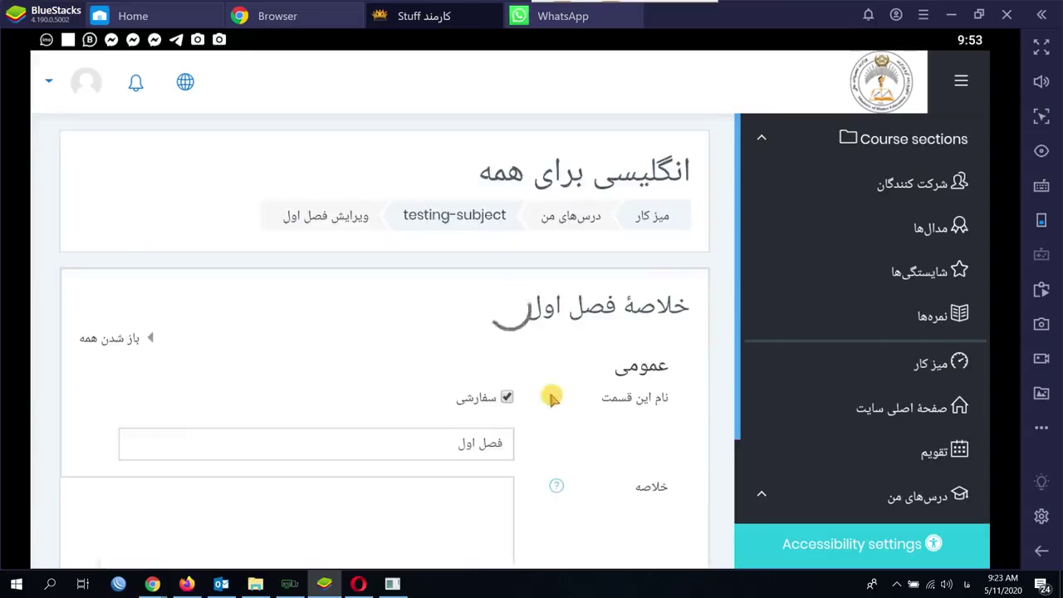
{"action": "scroll", "coordinate": [481, 474], "scroll_direction": "down", "scroll_amount": 3}
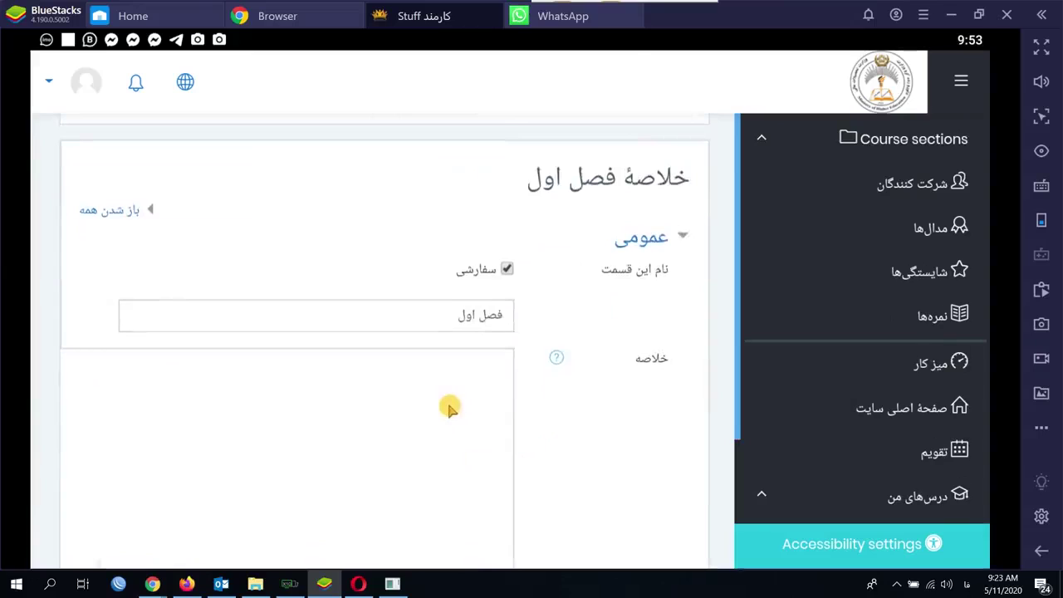
{"action": "left_click", "coordinate": [448, 407]}
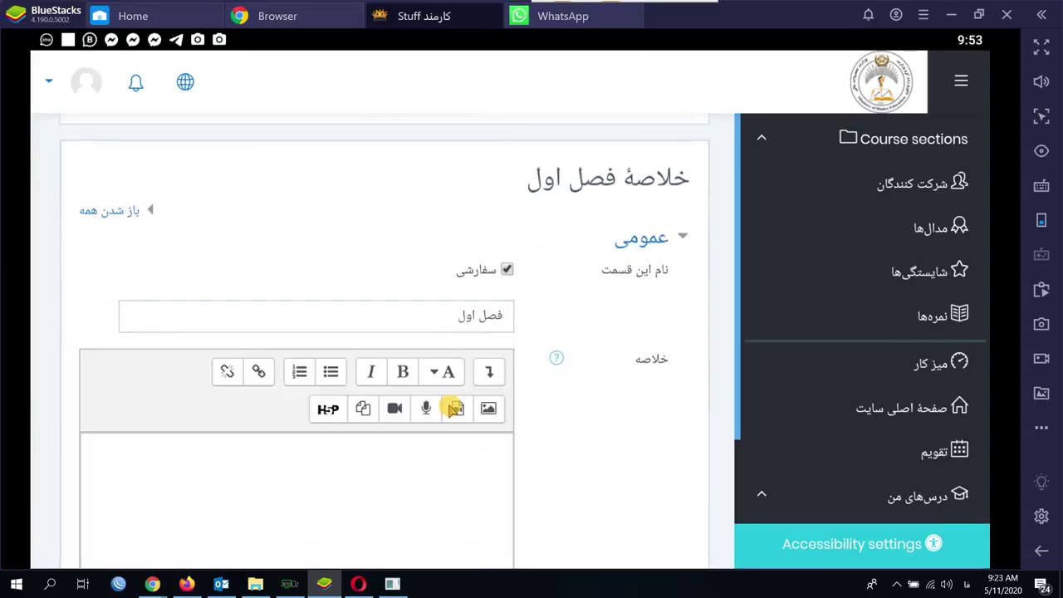
{"action": "left_click", "coordinate": [498, 465]}
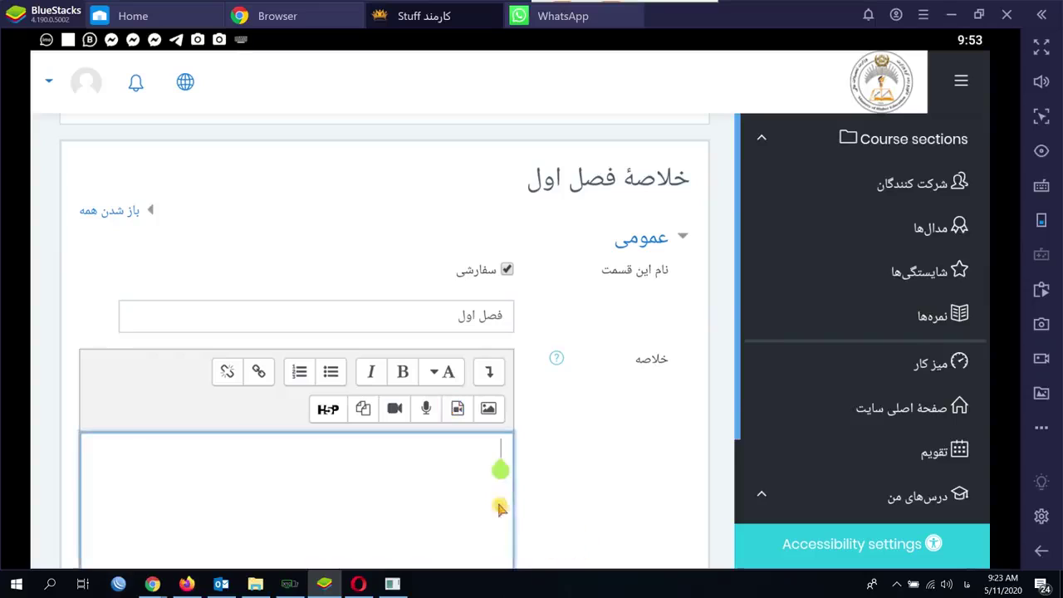
{"action": "type", "text": "نسیبتن تمنسیت بمنت مسنیتب"}
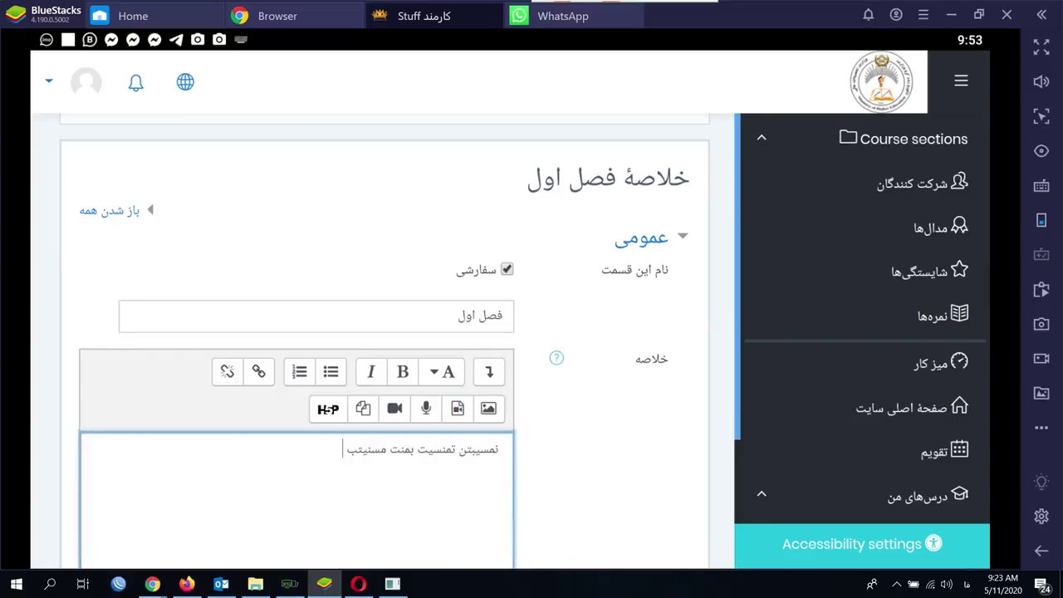
{"action": "scroll", "coordinate": [603, 477], "scroll_direction": "down", "scroll_amount": 4}
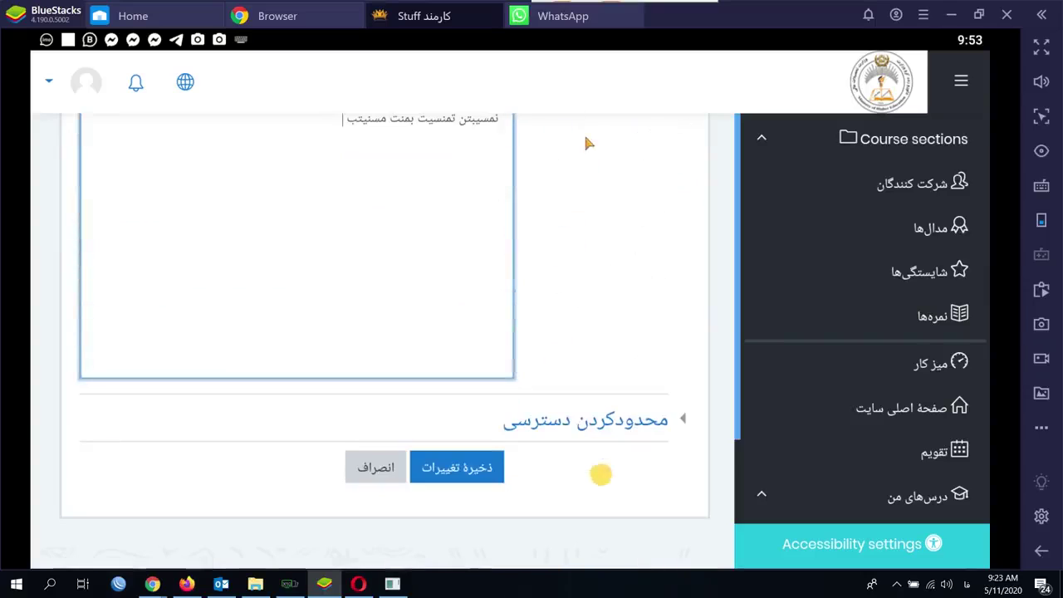
{"action": "left_click", "coordinate": [466, 469]}
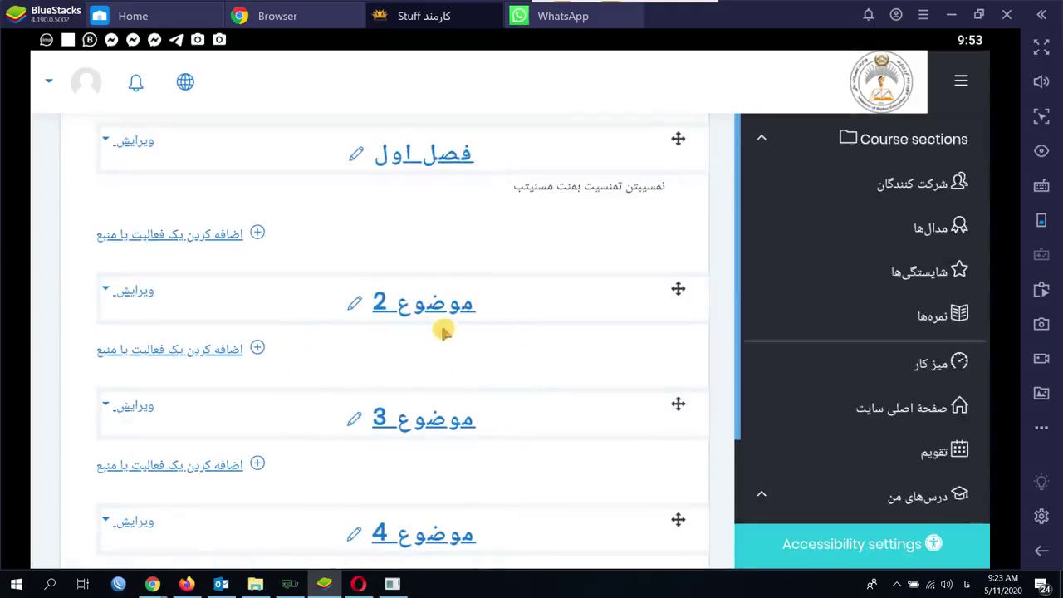
{"action": "scroll", "coordinate": [433, 330], "scroll_direction": "up", "scroll_amount": 2}
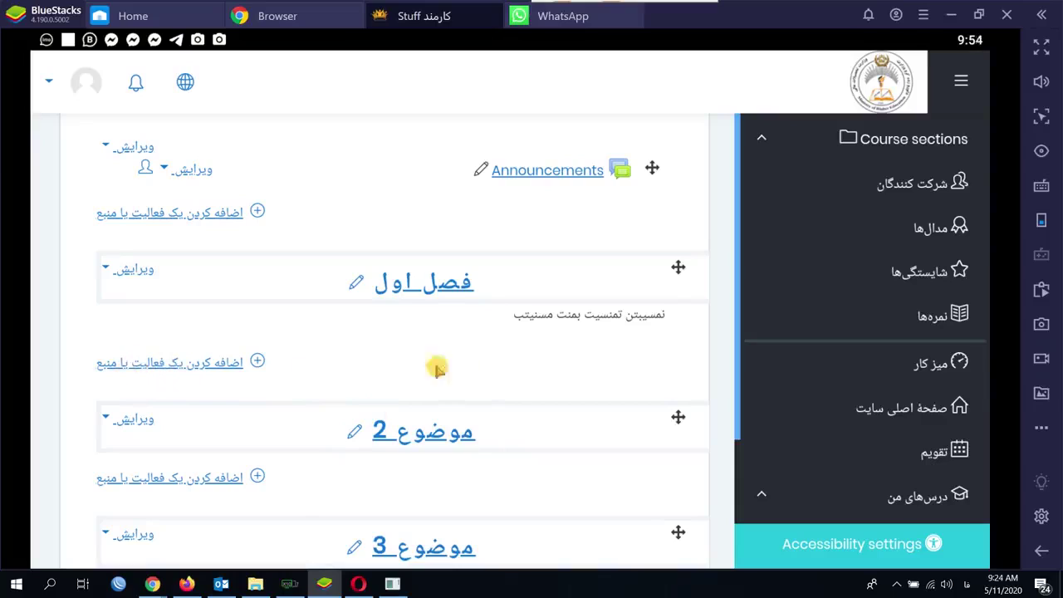
- In the activity chooser for فصل اول, select پوشه (Folder) and add it
{"action": "left_click", "coordinate": [197, 367]}
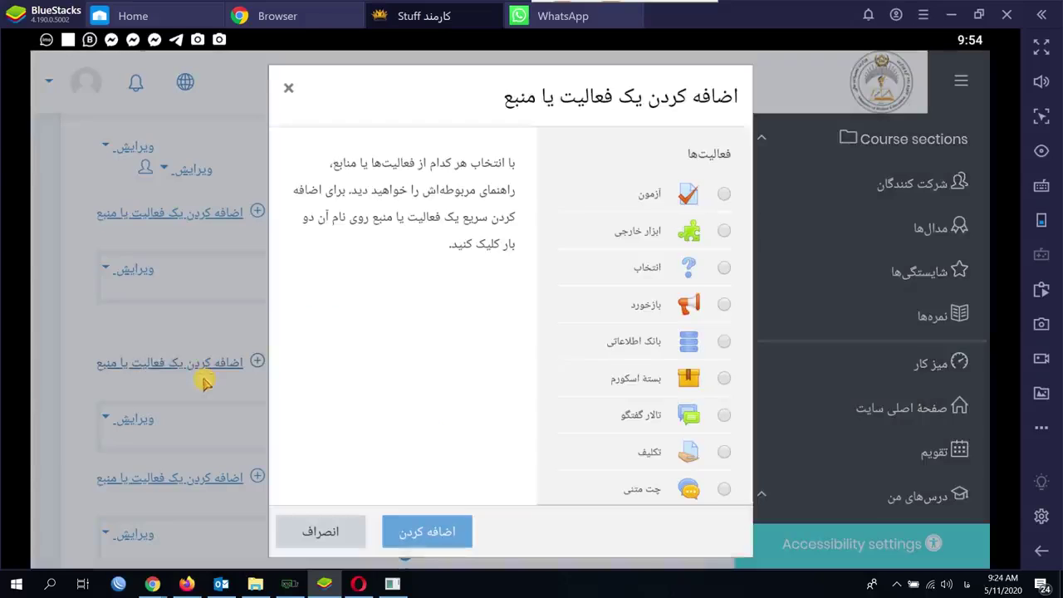
{"action": "scroll", "coordinate": [611, 407], "scroll_direction": "down", "scroll_amount": 5}
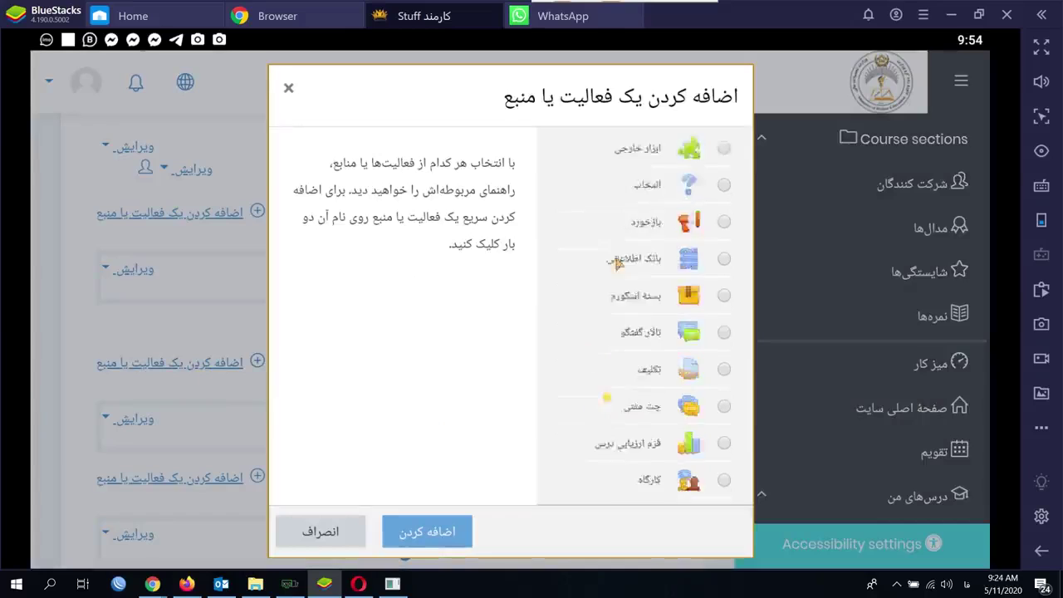
{"action": "scroll", "coordinate": [624, 413], "scroll_direction": "down", "scroll_amount": 5}
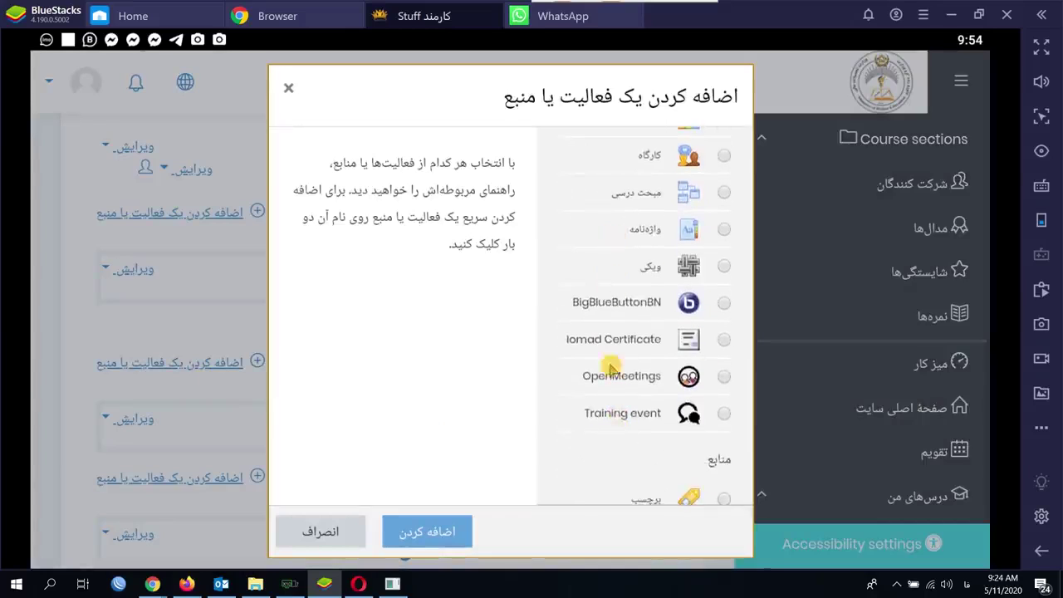
{"action": "scroll", "coordinate": [615, 202], "scroll_direction": "down", "scroll_amount": 2}
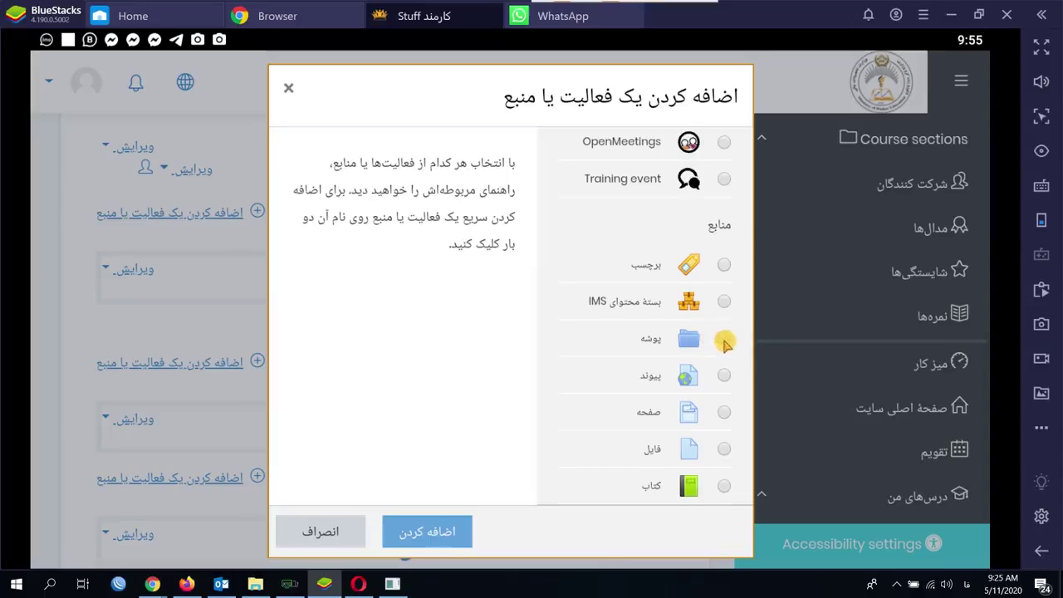
{"action": "left_click", "coordinate": [724, 340]}
{"action": "left_click", "coordinate": [447, 532]}
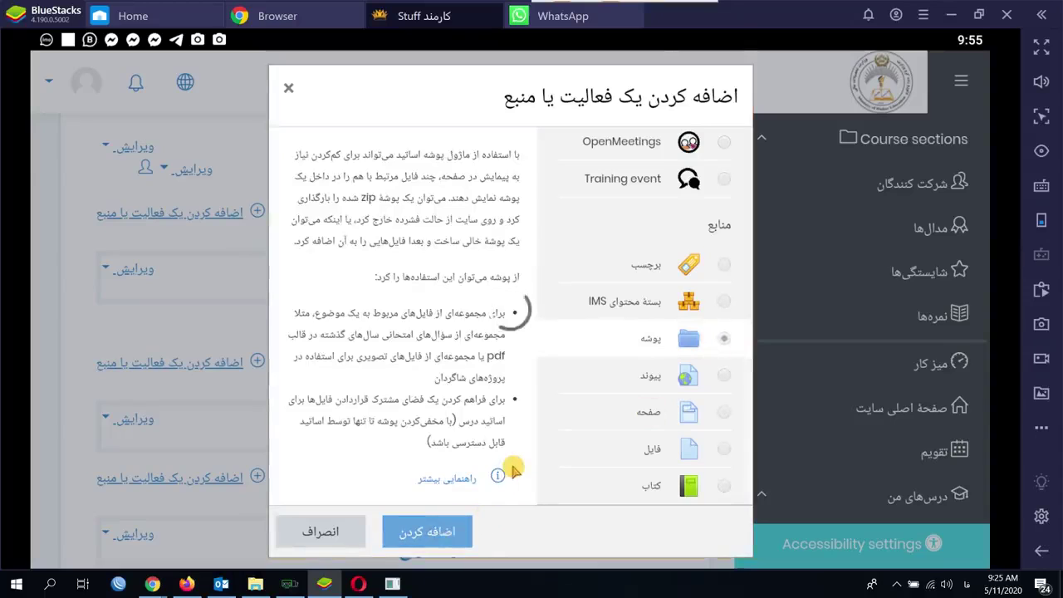
- Name the new folder سلاید اول
{"action": "scroll", "coordinate": [565, 432], "scroll_direction": "down", "scroll_amount": 3}
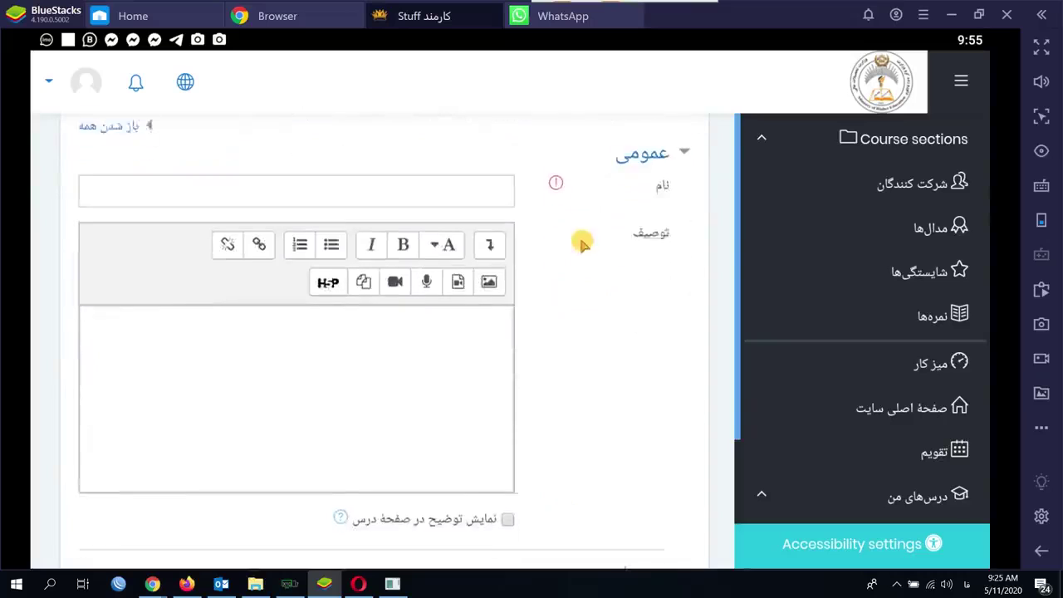
{"action": "scroll", "coordinate": [619, 344], "scroll_direction": "down", "scroll_amount": 3}
{"action": "scroll", "coordinate": [630, 240], "scroll_direction": "up", "scroll_amount": 4}
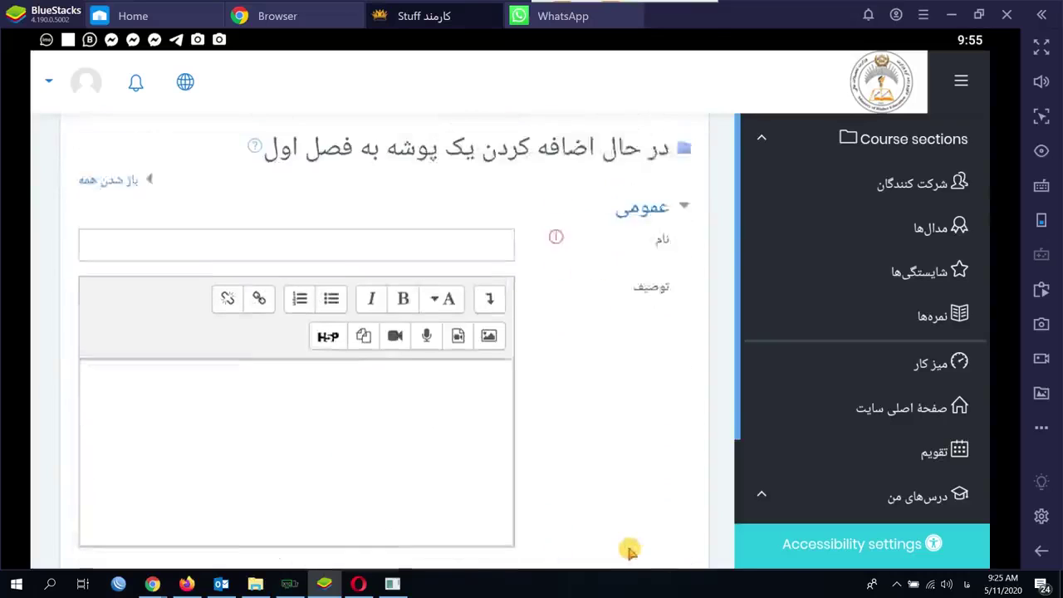
{"action": "left_click", "coordinate": [446, 280]}
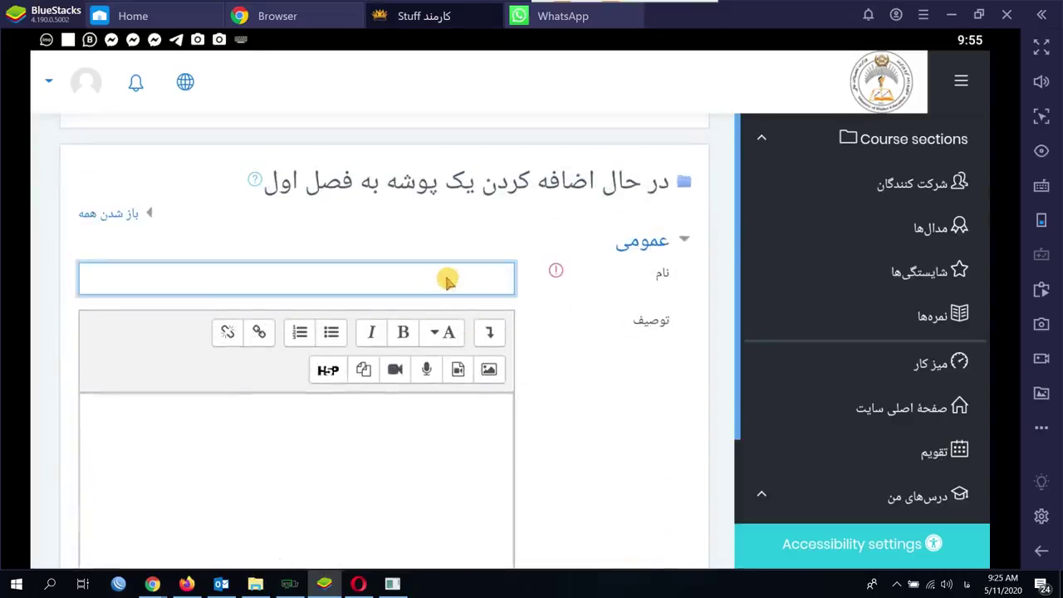
{"action": "type", "text": "سلاید اول"}
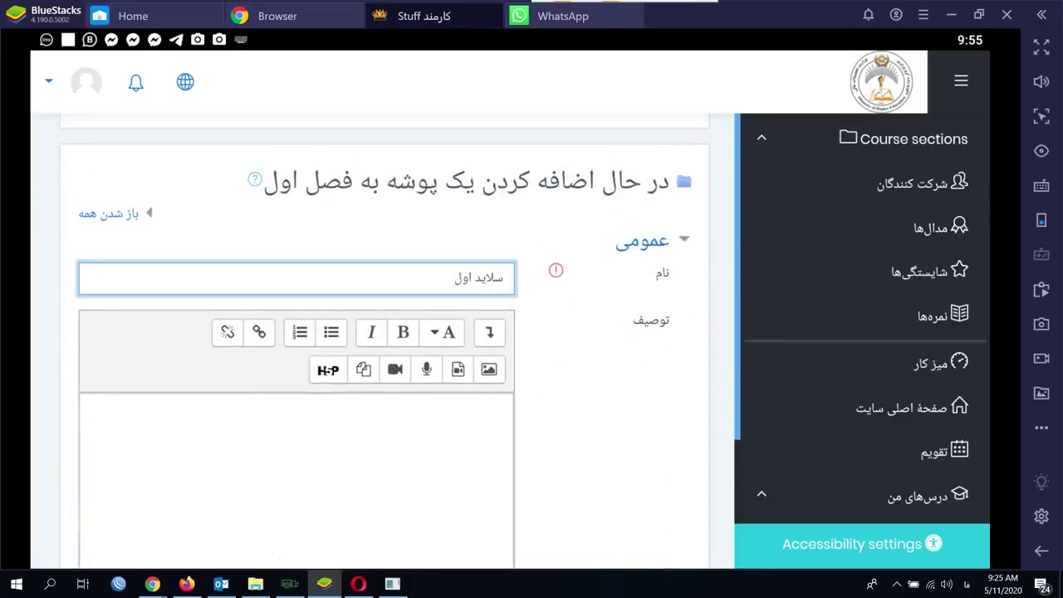
- Give the folder a short sample description and open the انتخاب فایل file picker
{"action": "scroll", "coordinate": [588, 374], "scroll_direction": "down", "scroll_amount": 2}
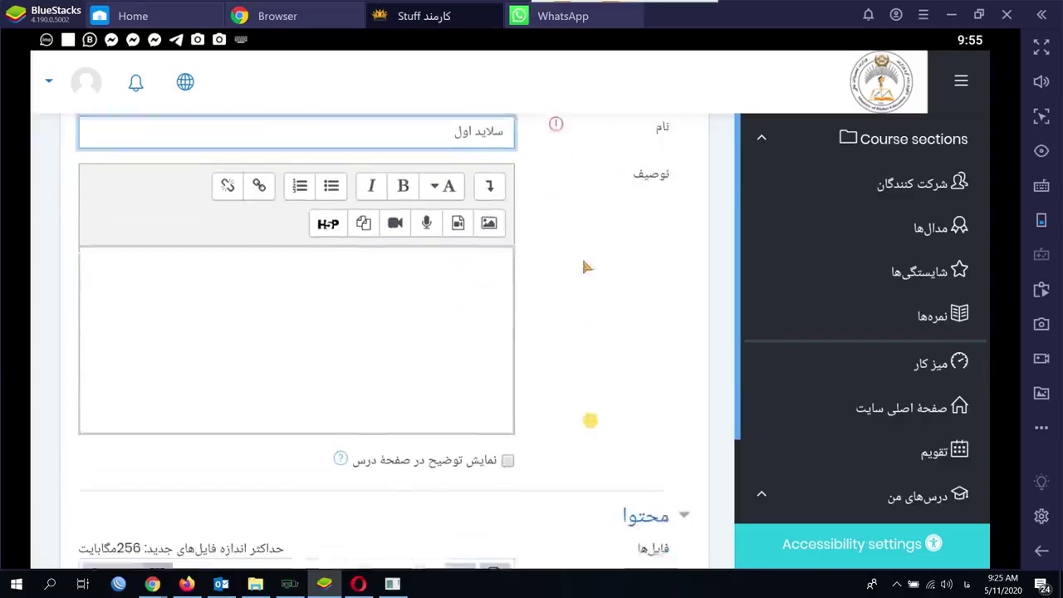
{"action": "left_click", "coordinate": [431, 283]}
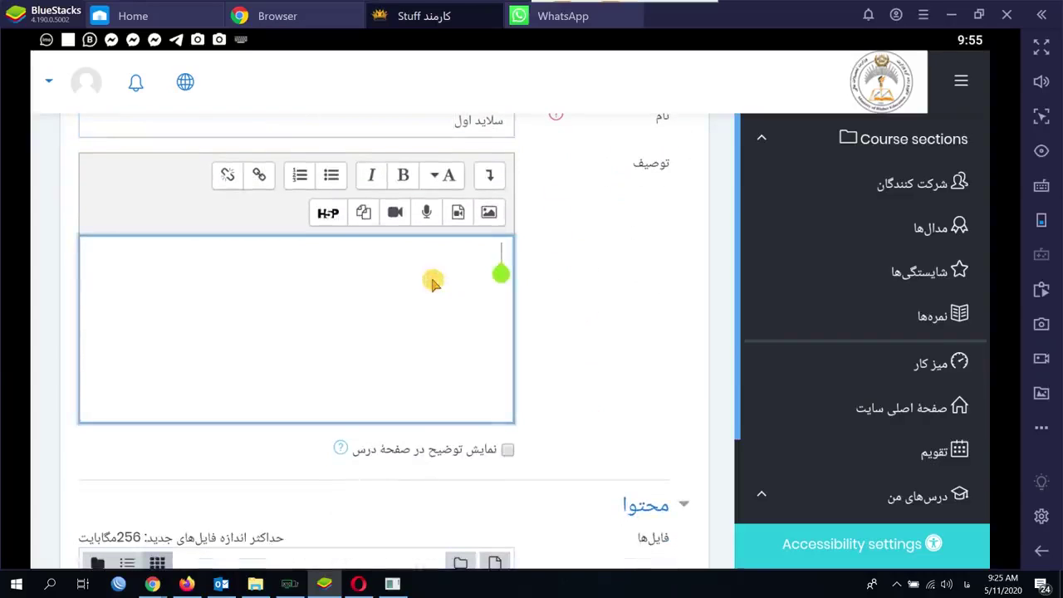
{"action": "type", "text": "ن نمتسی بنمت نمسی"}
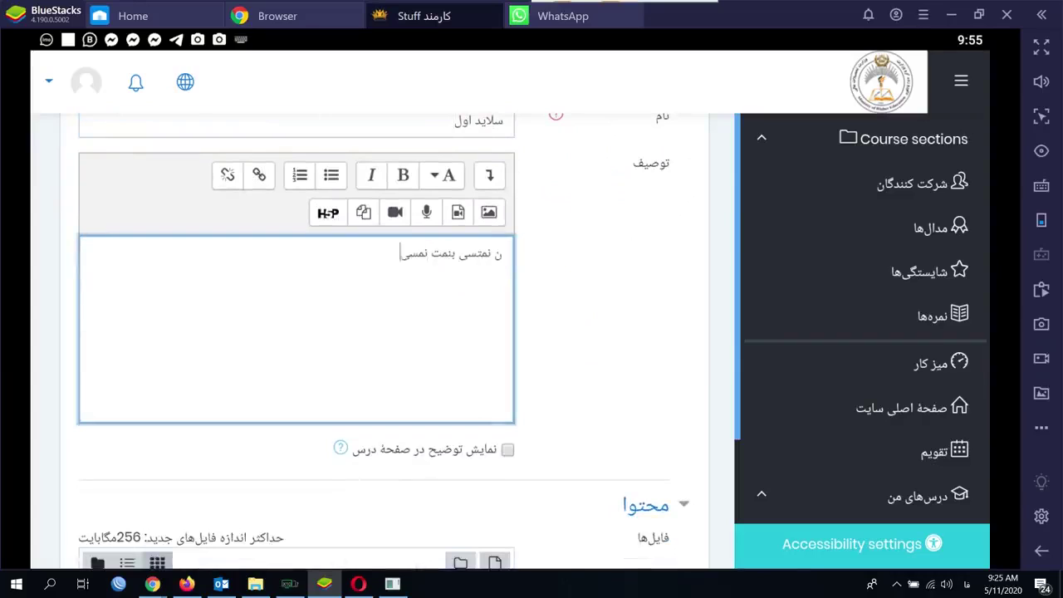
{"action": "type", "text": "بت نمت"}
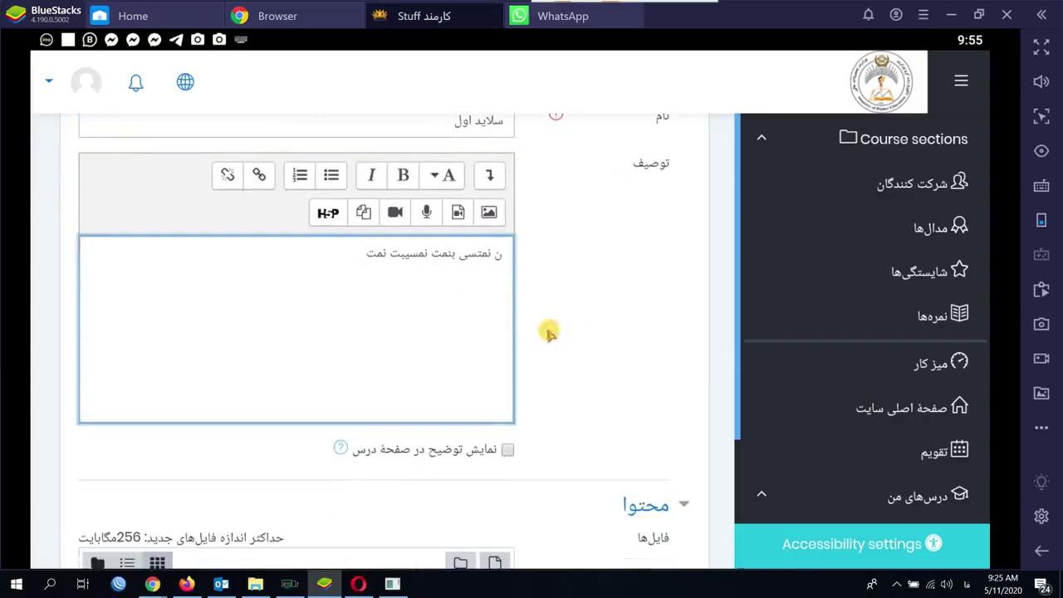
{"action": "scroll", "coordinate": [589, 407], "scroll_direction": "down", "scroll_amount": 2}
{"action": "scroll", "coordinate": [604, 371], "scroll_direction": "down", "scroll_amount": 1}
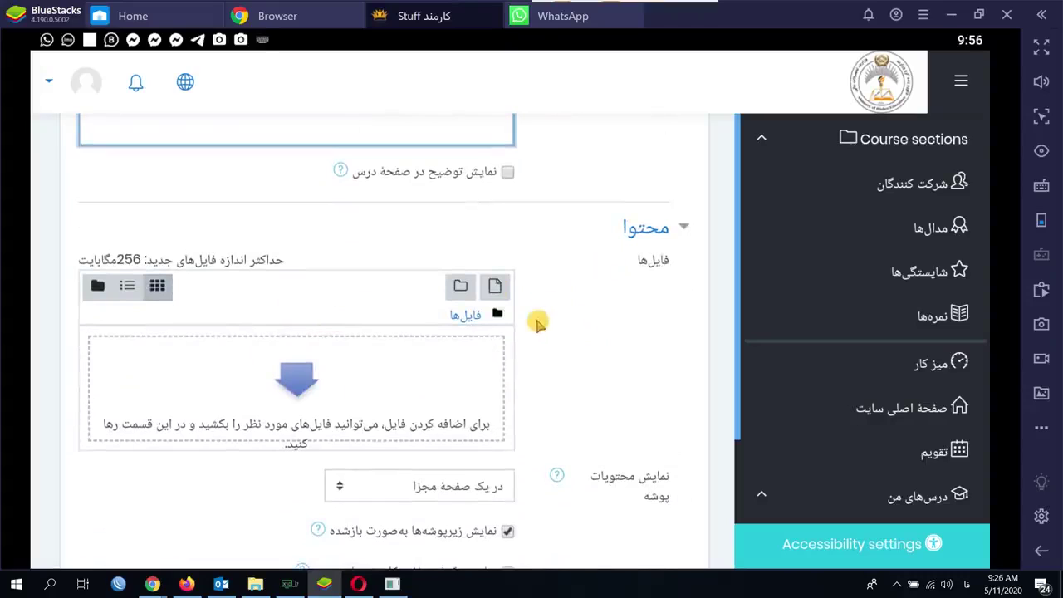
{"action": "left_click", "coordinate": [304, 380]}
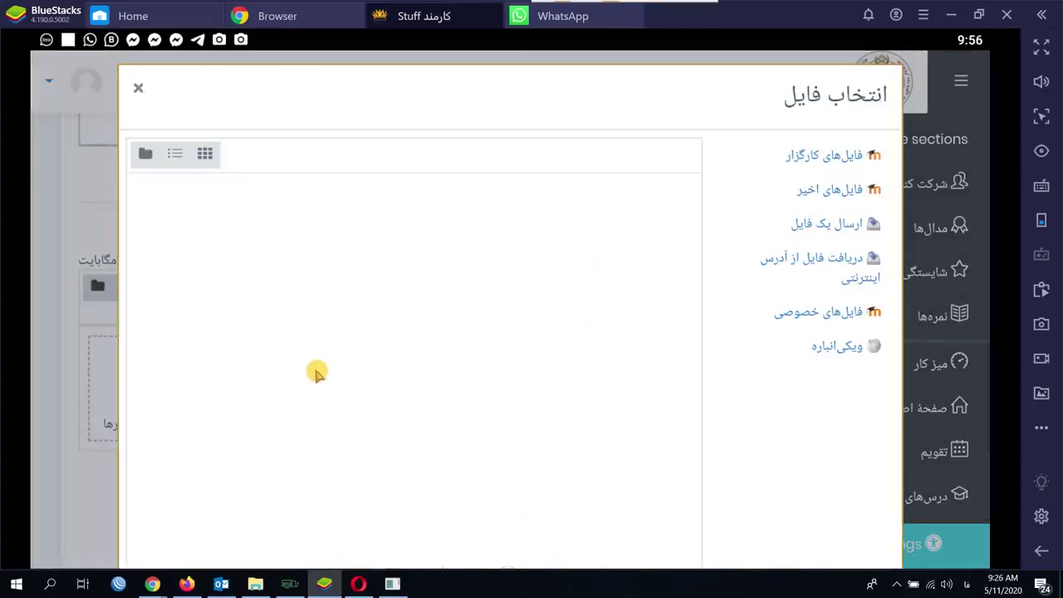
- Choose Upload a file in the file picker and browse the device with Android Files
{"action": "scroll", "coordinate": [603, 229], "scroll_direction": "down", "scroll_amount": 2}
{"action": "scroll", "coordinate": [612, 429], "scroll_direction": "up", "scroll_amount": 2}
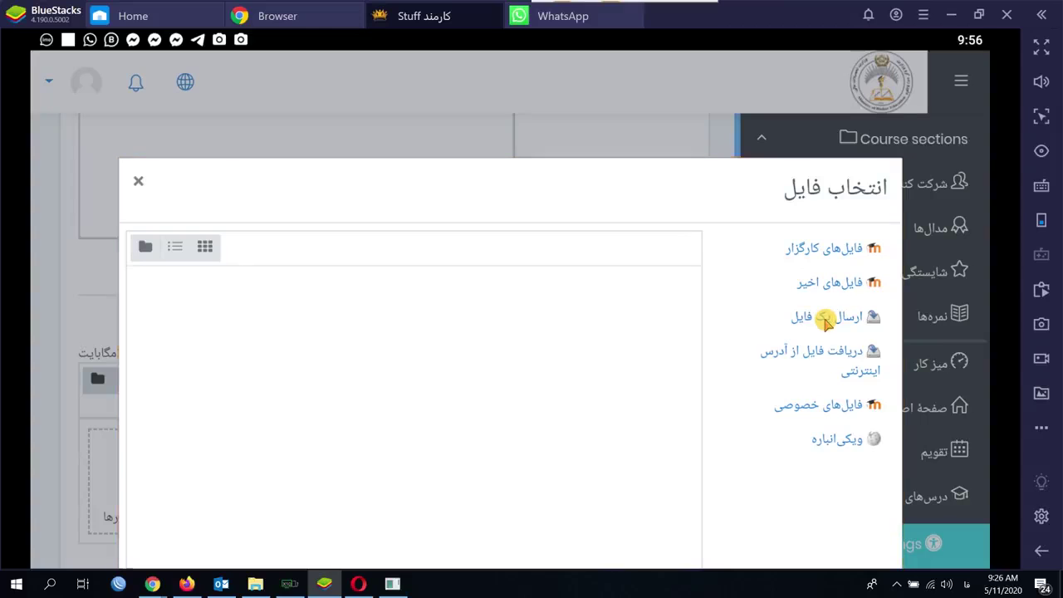
{"action": "left_click", "coordinate": [826, 320]}
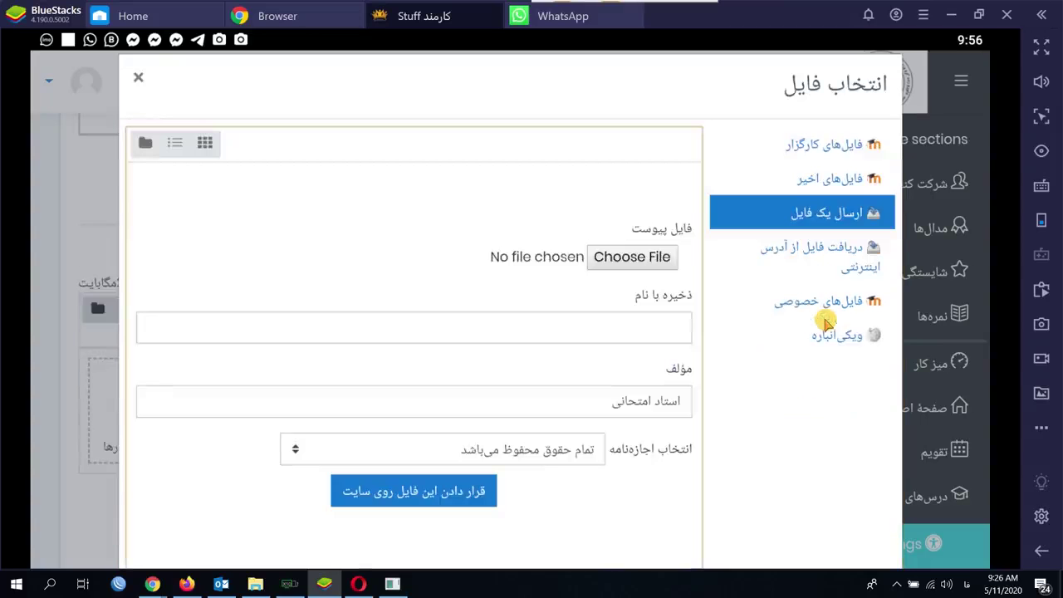
{"action": "left_click", "coordinate": [621, 264]}
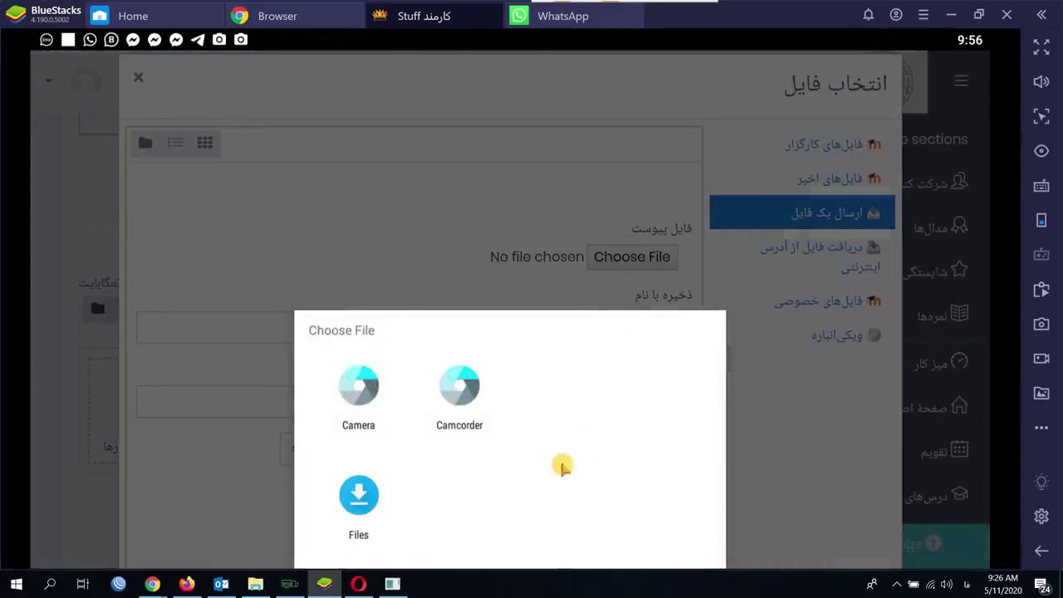
{"action": "left_click", "coordinate": [358, 493]}
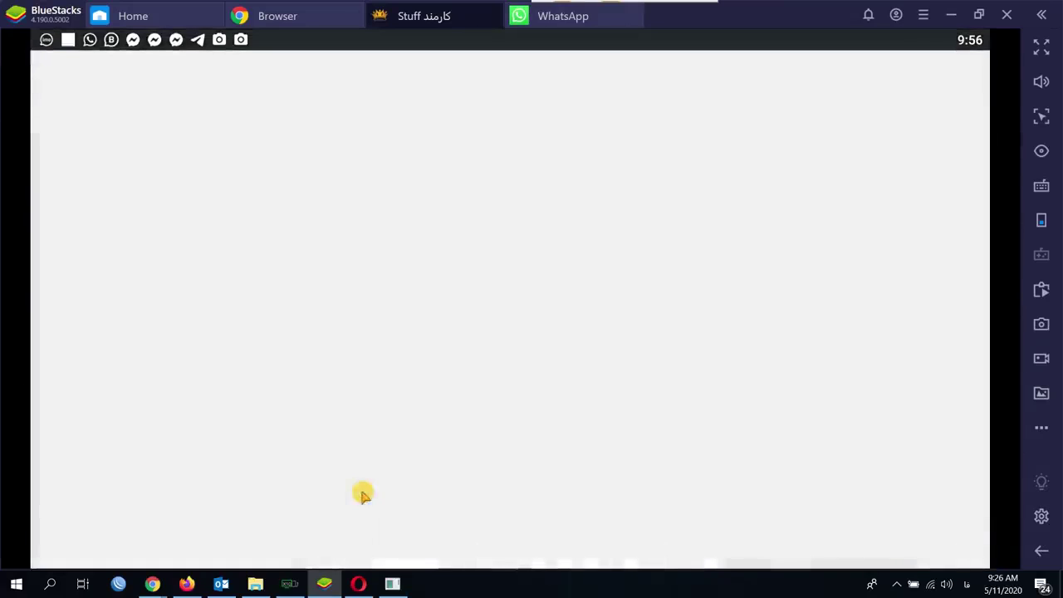
- Select Taj-EconomicsFaculty.xlsx from the Recent files list in Android Files
{"action": "scroll", "coordinate": [488, 412], "scroll_direction": "down", "scroll_amount": 4}
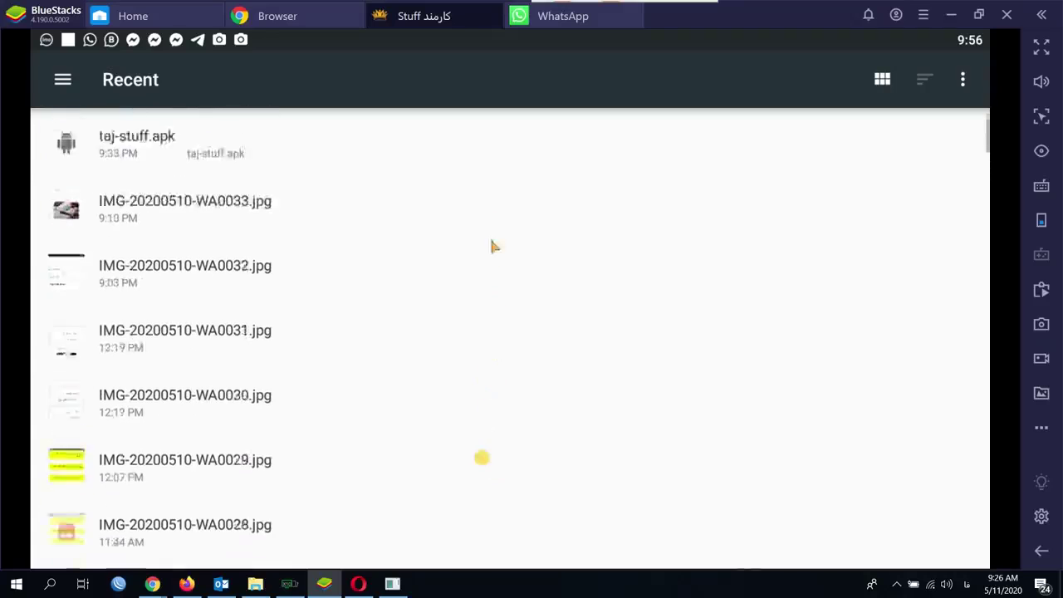
{"action": "scroll", "coordinate": [443, 475], "scroll_direction": "down", "scroll_amount": 20}
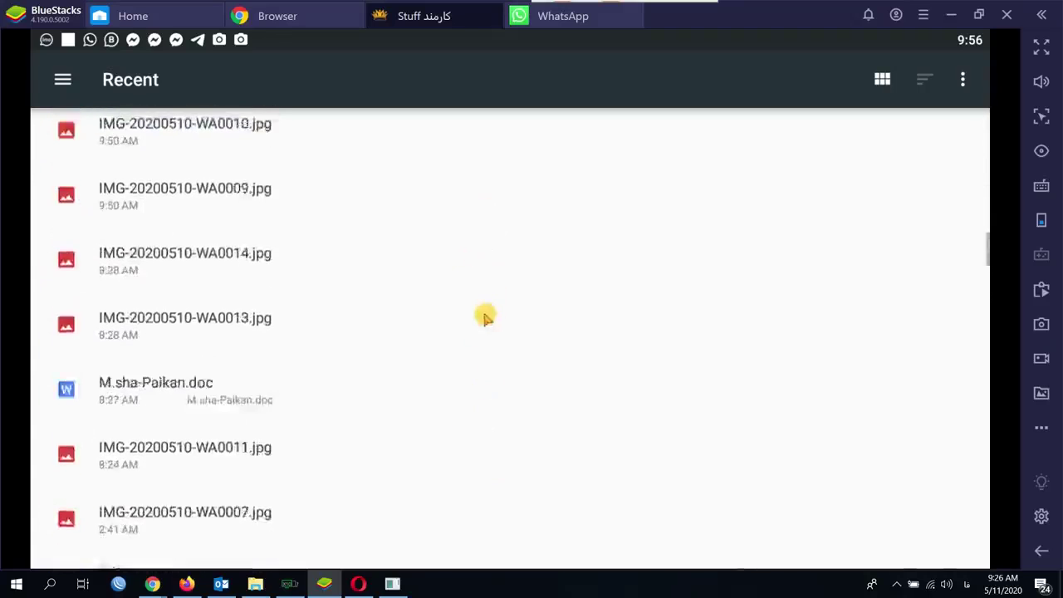
{"action": "scroll", "coordinate": [415, 371], "scroll_direction": "down", "scroll_amount": 20}
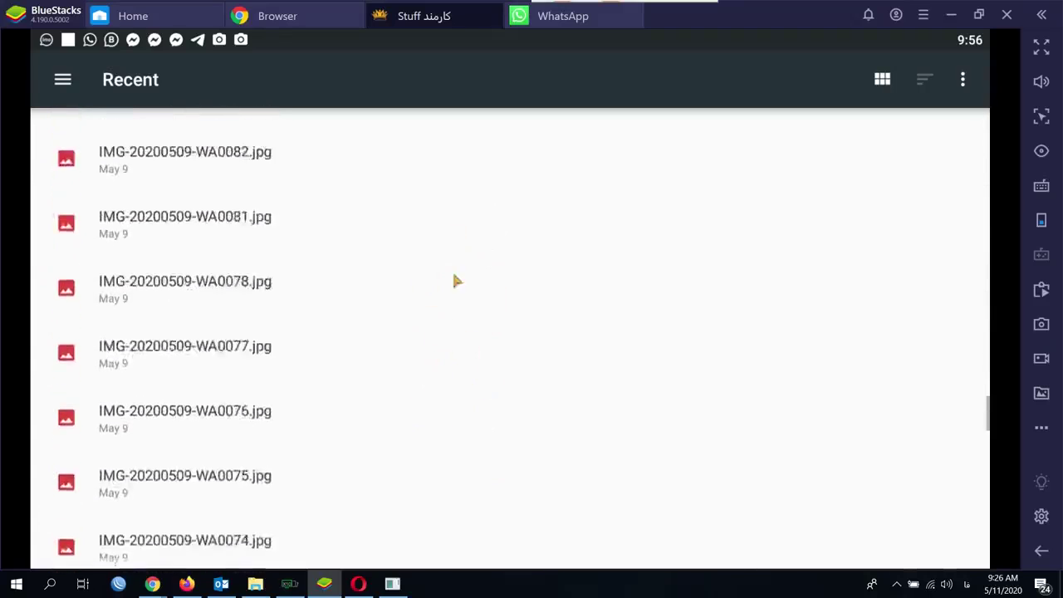
{"action": "scroll", "coordinate": [456, 205], "scroll_direction": "down", "scroll_amount": 10}
{"action": "scroll", "coordinate": [456, 251], "scroll_direction": "up", "scroll_amount": 3}
{"action": "scroll", "coordinate": [420, 266], "scroll_direction": "down", "scroll_amount": 3}
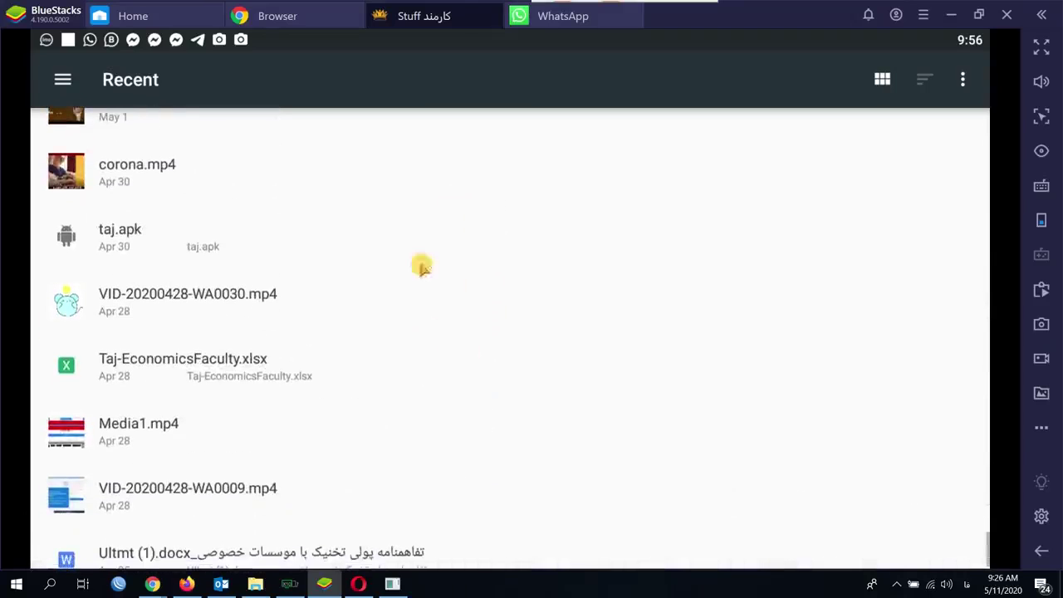
{"action": "left_click", "coordinate": [155, 371]}
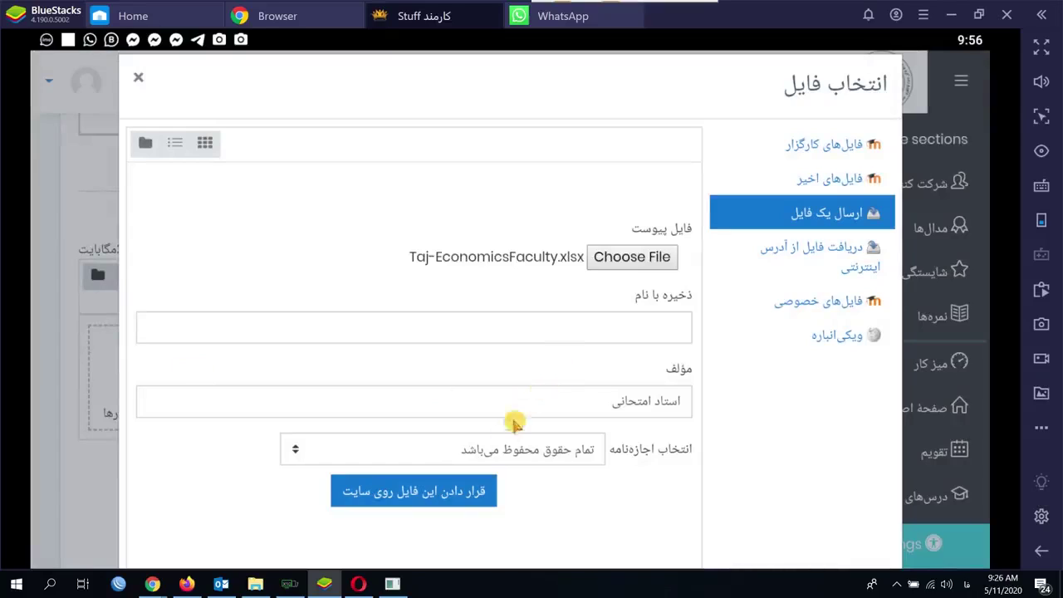
- Put Taj-EconomicsFaculty.xlsx on the site and scroll down to the form's save buttons
{"action": "left_click", "coordinate": [418, 493]}
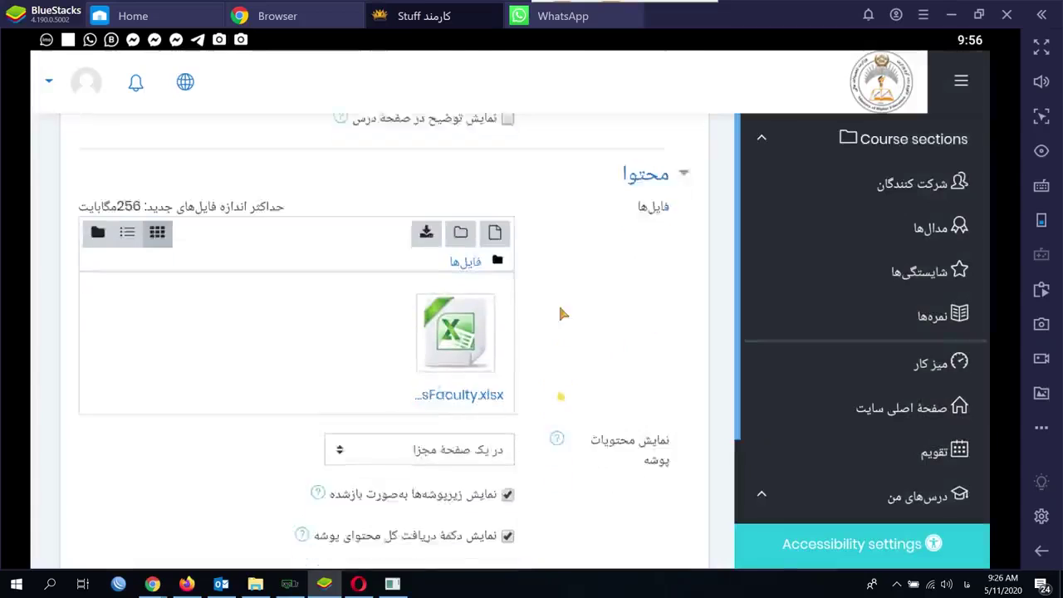
{"action": "scroll", "coordinate": [561, 314], "scroll_direction": "down", "scroll_amount": 5}
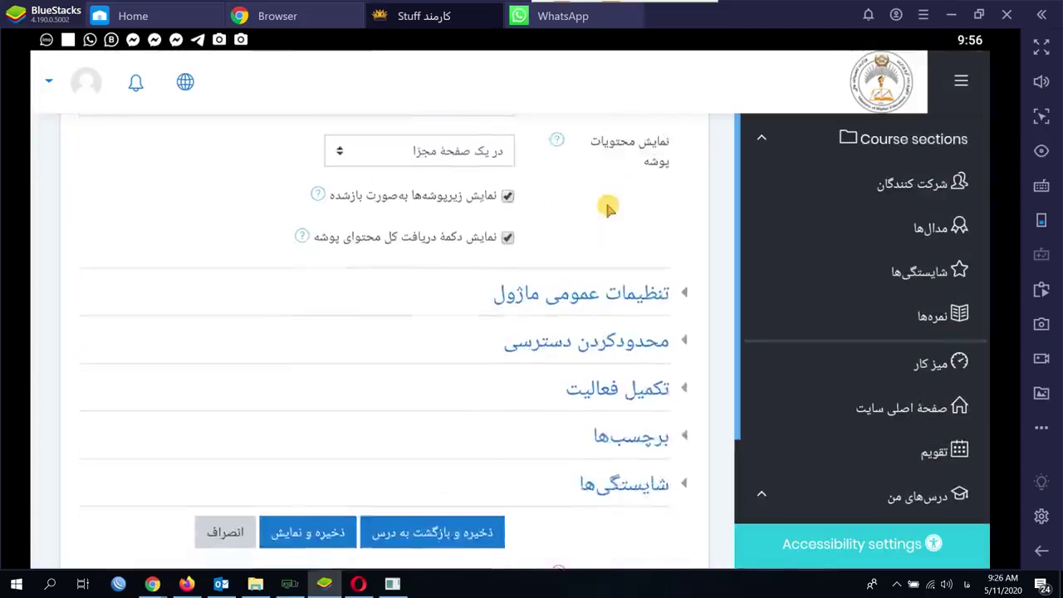
{"action": "scroll", "coordinate": [603, 249], "scroll_direction": "up", "scroll_amount": 1}
{"action": "scroll", "coordinate": [565, 348], "scroll_direction": "down", "scroll_amount": 2}
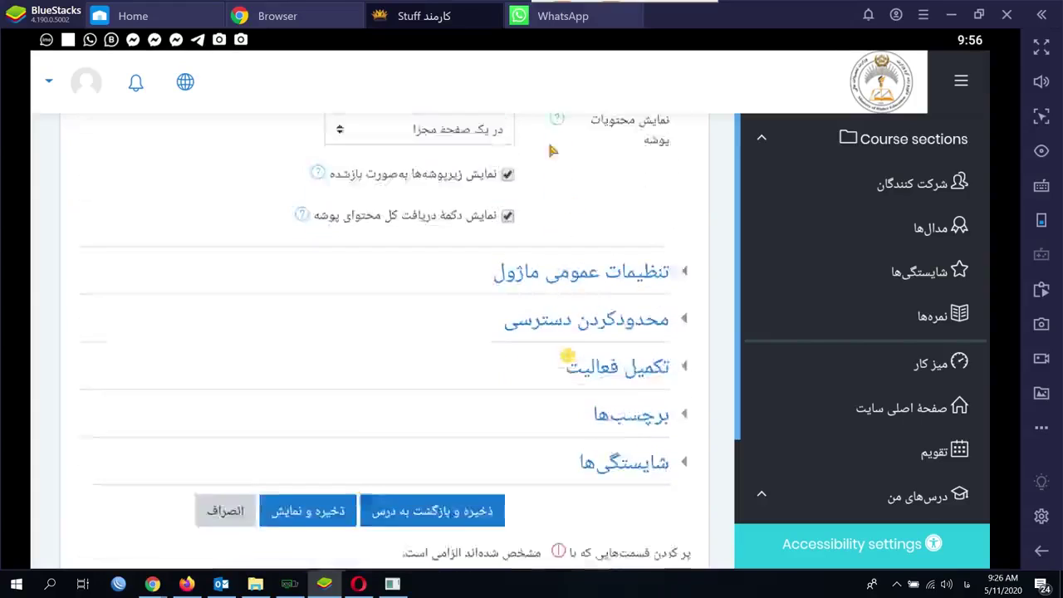
{"action": "scroll", "coordinate": [567, 355], "scroll_direction": "down", "scroll_amount": 2}
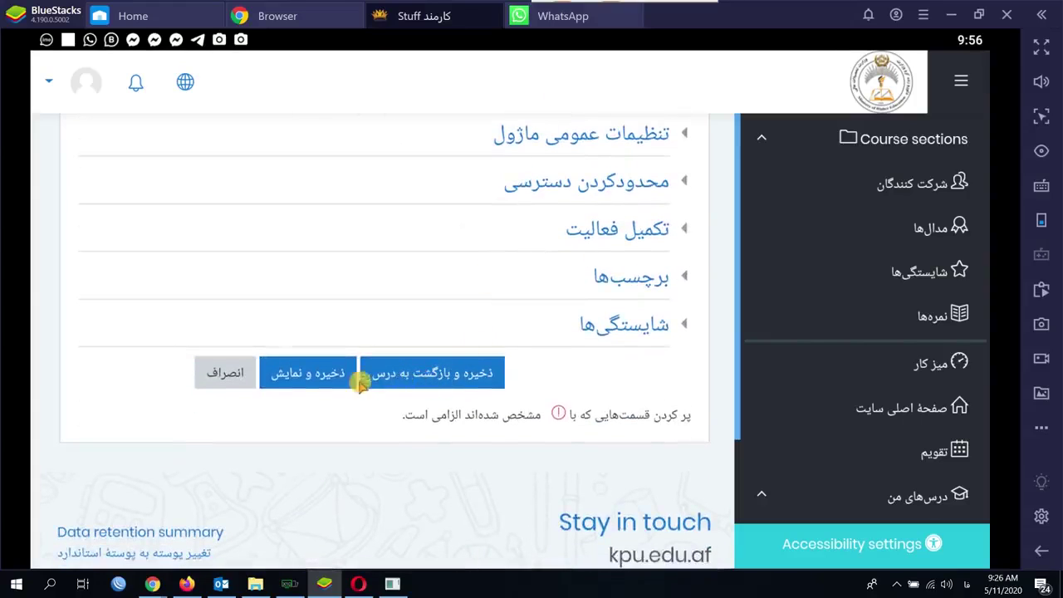
- Save the folder, then open سلاید اول to view its Taj-EconomicsFaculty.xlsx file
{"action": "left_click", "coordinate": [407, 376]}
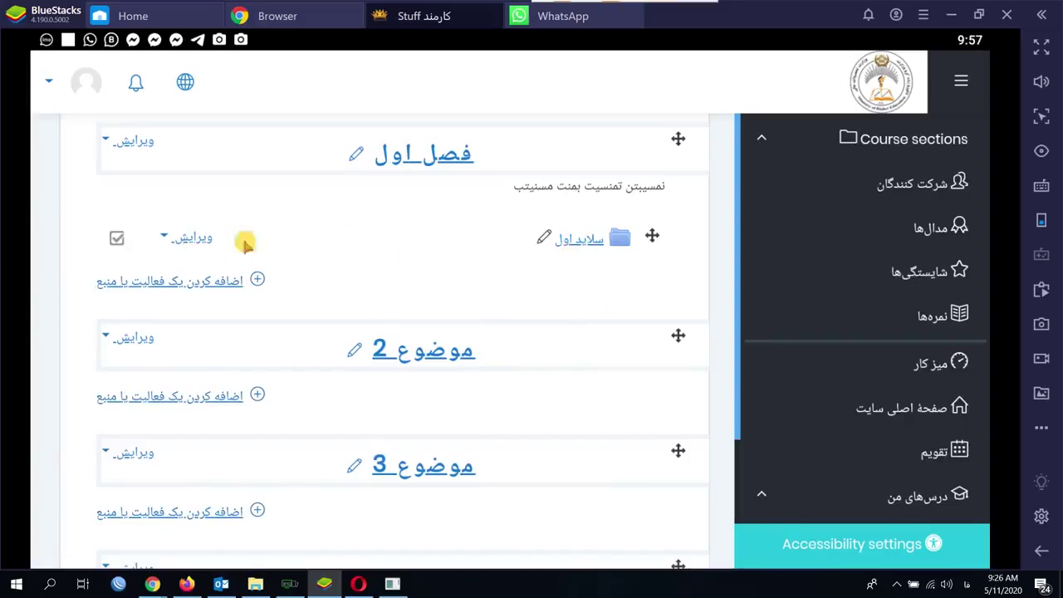
{"action": "scroll", "coordinate": [365, 249], "scroll_direction": "up", "scroll_amount": 1}
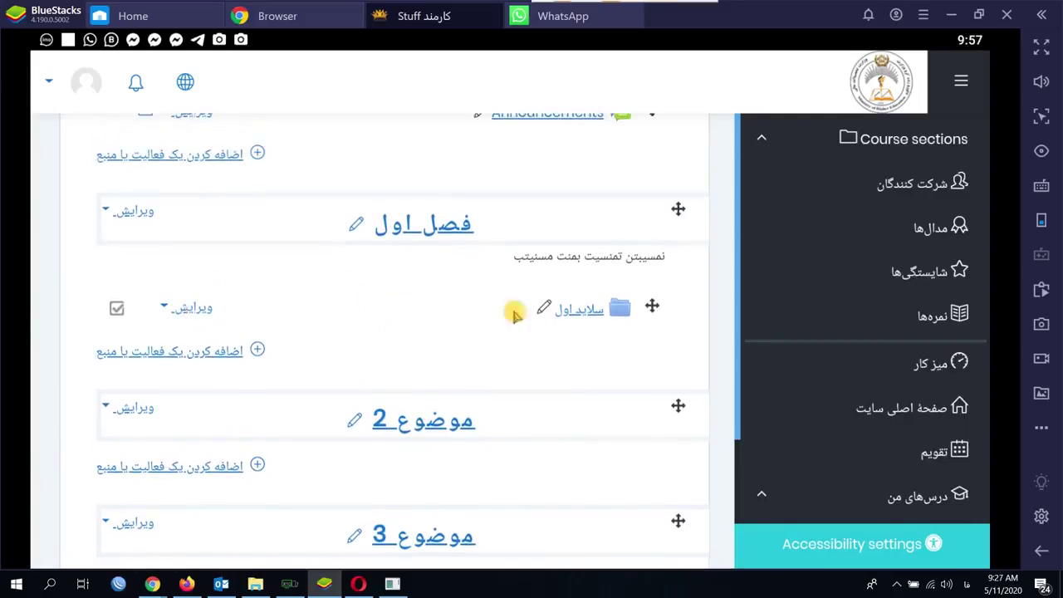
{"action": "left_click", "coordinate": [581, 310]}
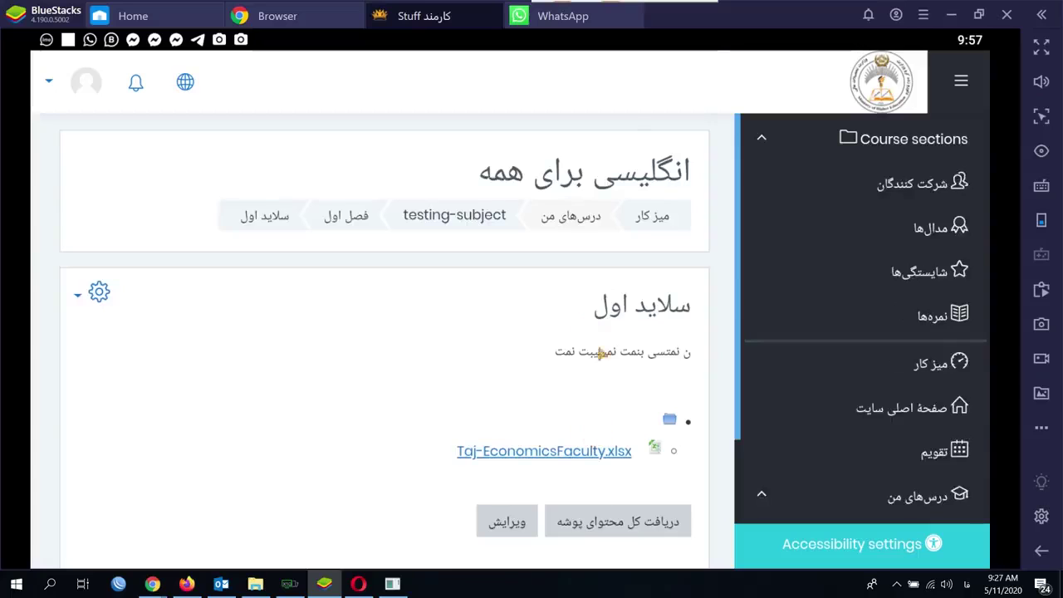
{"action": "scroll", "coordinate": [601, 355], "scroll_direction": "down", "scroll_amount": 2}
{"action": "scroll", "coordinate": [600, 398], "scroll_direction": "down", "scroll_amount": 2}
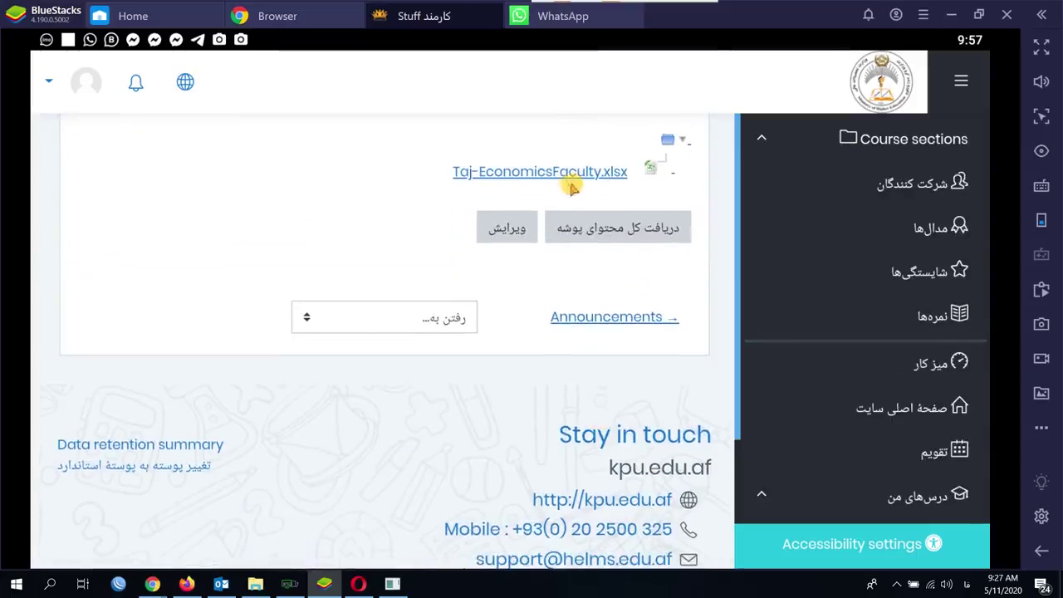
{"action": "scroll", "coordinate": [630, 216], "scroll_direction": "up", "scroll_amount": 2}
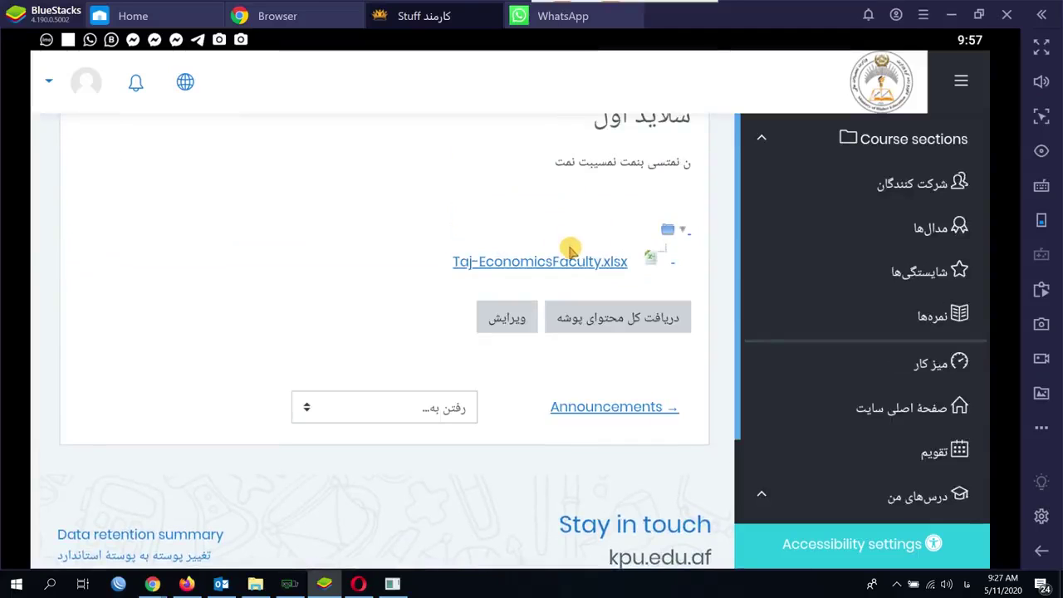
{"action": "scroll", "coordinate": [519, 242], "scroll_direction": "up", "scroll_amount": 2}
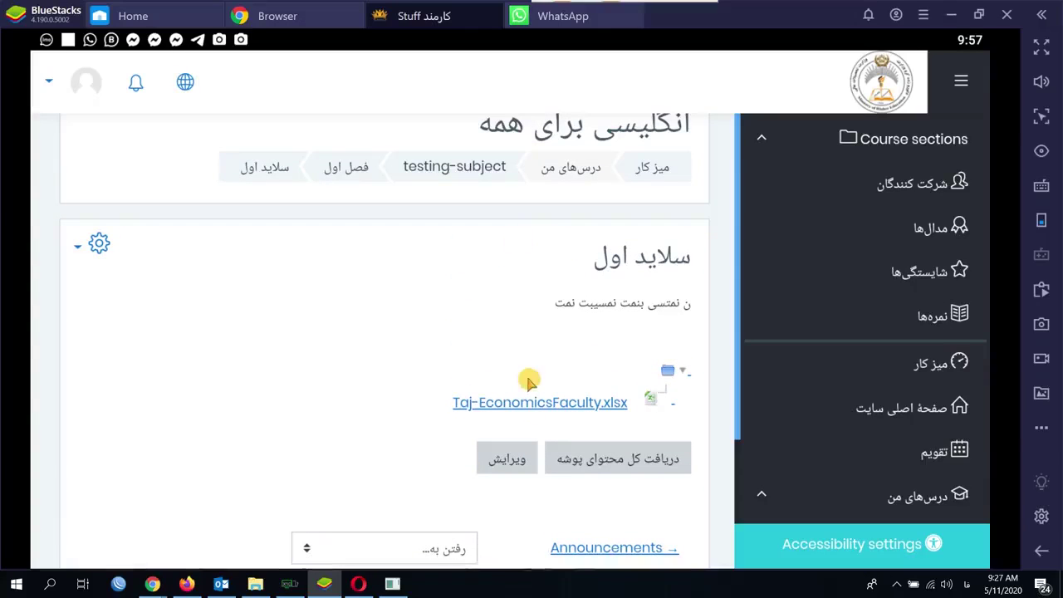
- In Firefox, add a Folder resource to فصل اول and begin naming it سلاید 2
{"action": "left_click", "coordinate": [187, 582]}
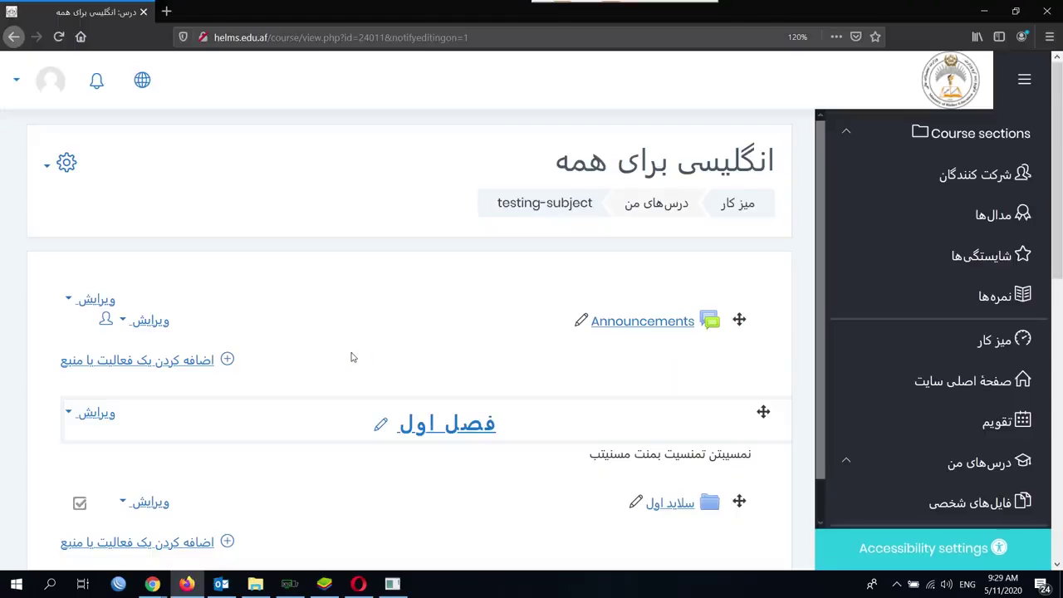
{"action": "scroll", "coordinate": [352, 357], "scroll_direction": "down", "scroll_amount": 3}
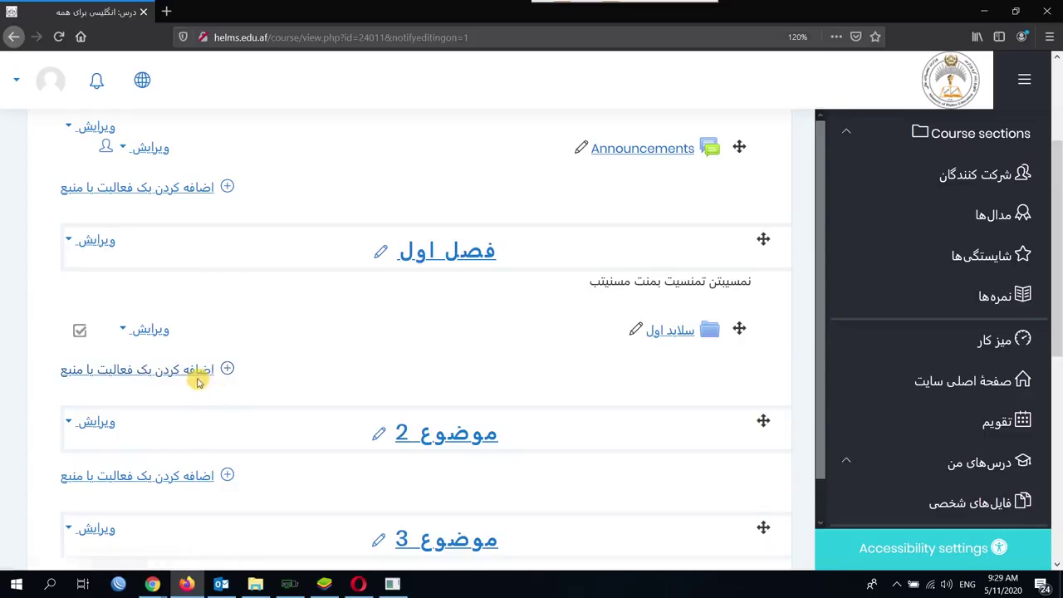
{"action": "left_click", "coordinate": [119, 374]}
{"action": "scroll", "coordinate": [658, 427], "scroll_direction": "down", "scroll_amount": 4}
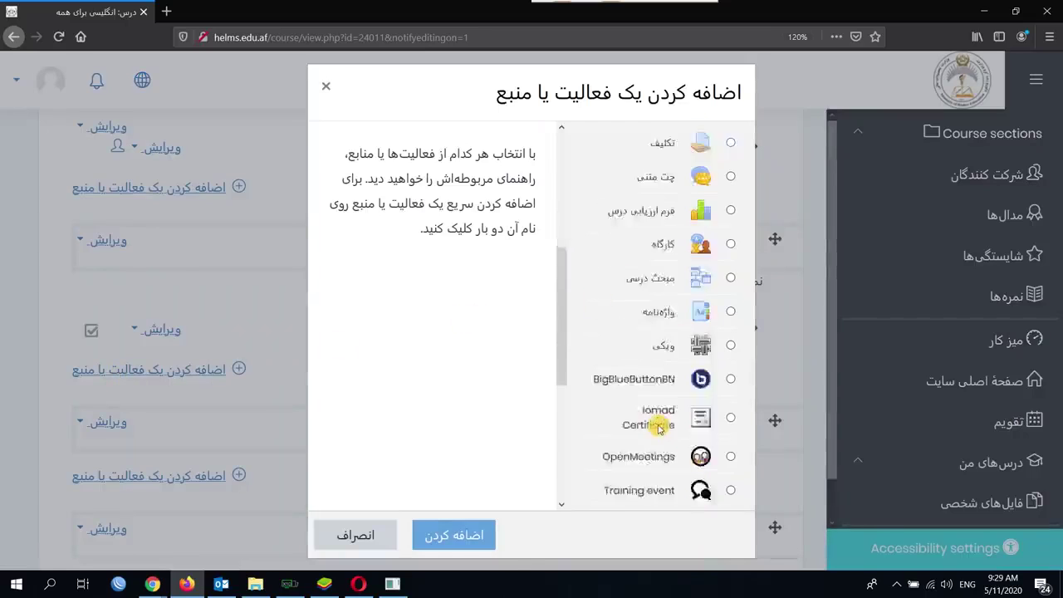
{"action": "scroll", "coordinate": [658, 427], "scroll_direction": "down", "scroll_amount": 3}
{"action": "left_click", "coordinate": [728, 384]}
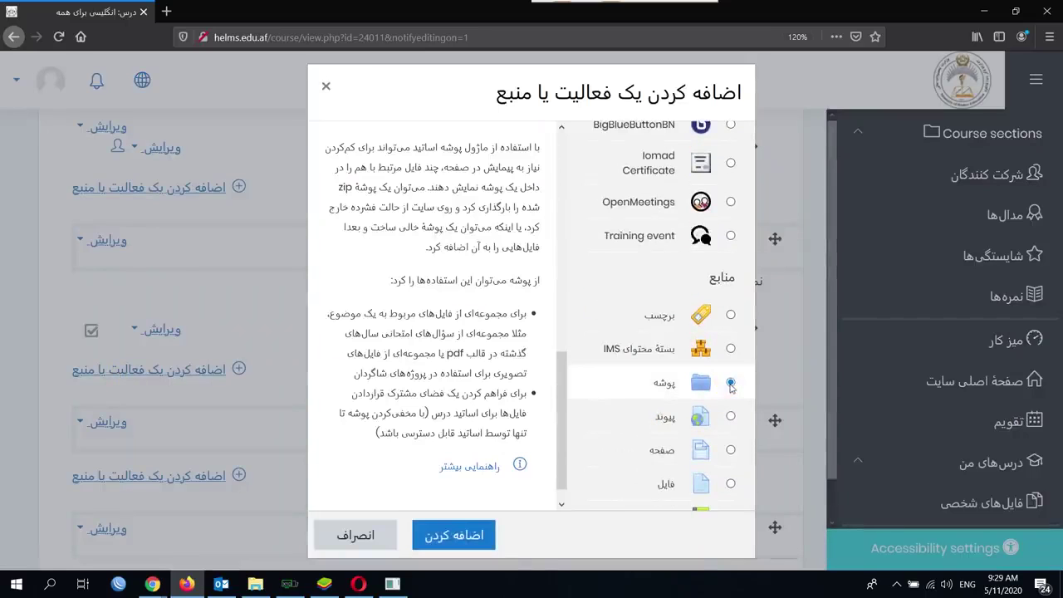
{"action": "left_click", "coordinate": [448, 534]}
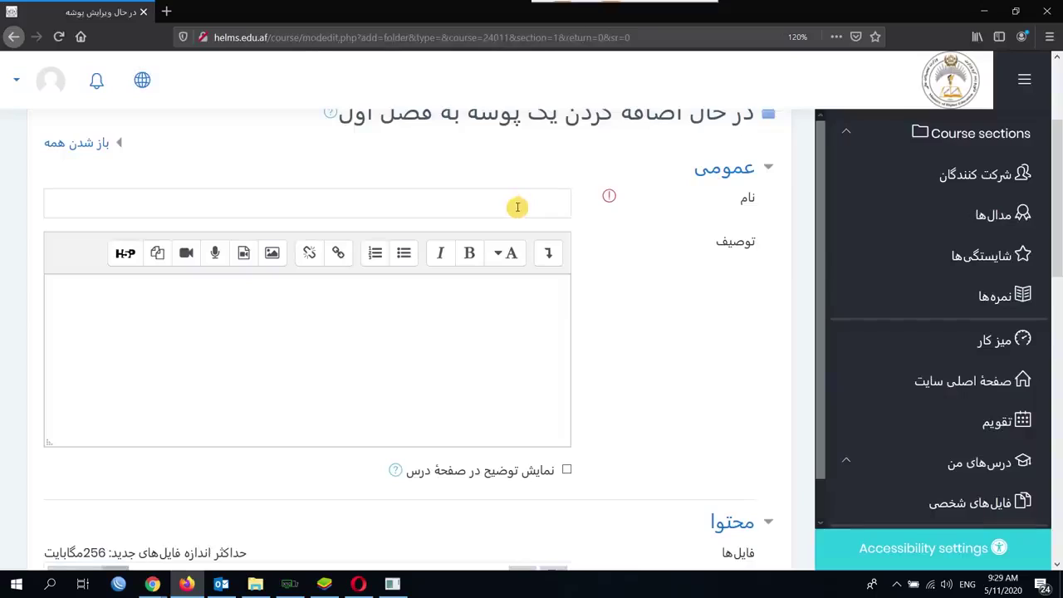
{"action": "left_click", "coordinate": [517, 206]}
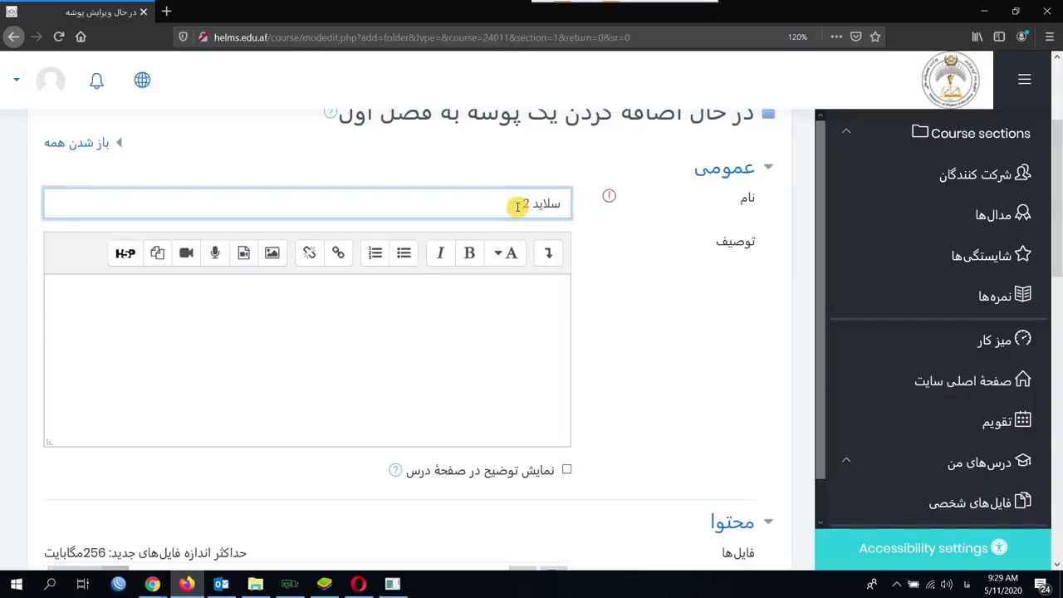
- Drag سلایدهای فصل اول ارتباطات انسانی.pptx from Downloads into the folder's Files area
{"action": "left_click", "coordinate": [479, 309]}
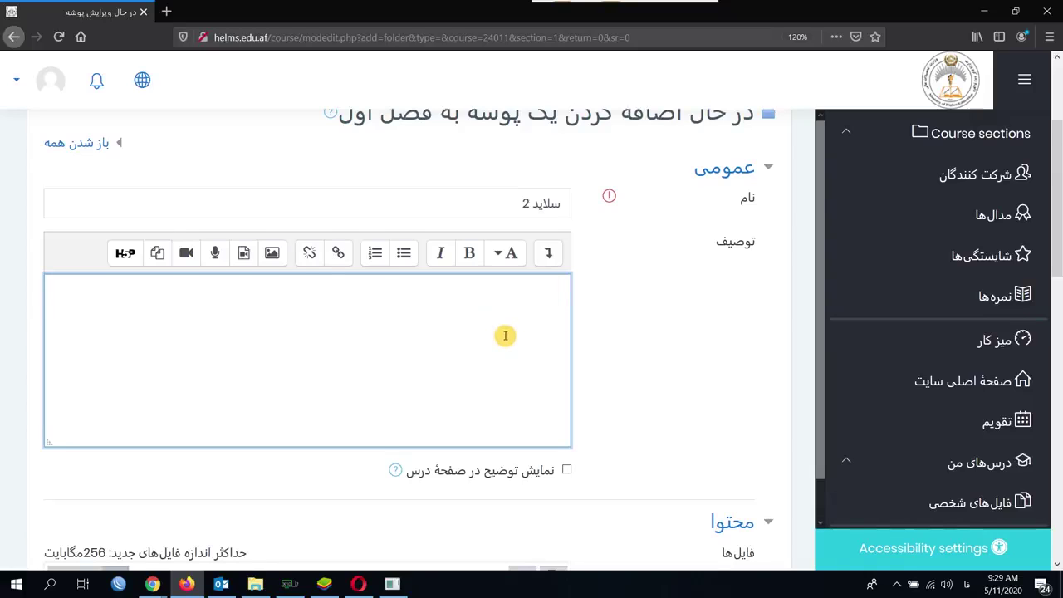
{"action": "scroll", "coordinate": [505, 335], "scroll_direction": "down", "scroll_amount": 5}
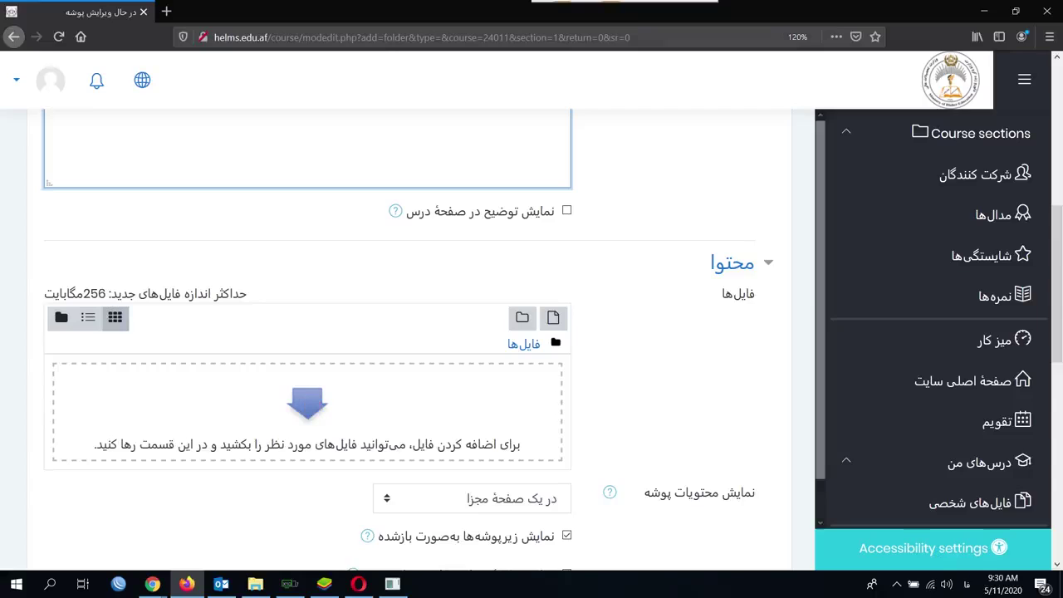
{"action": "left_click", "coordinate": [255, 583]}
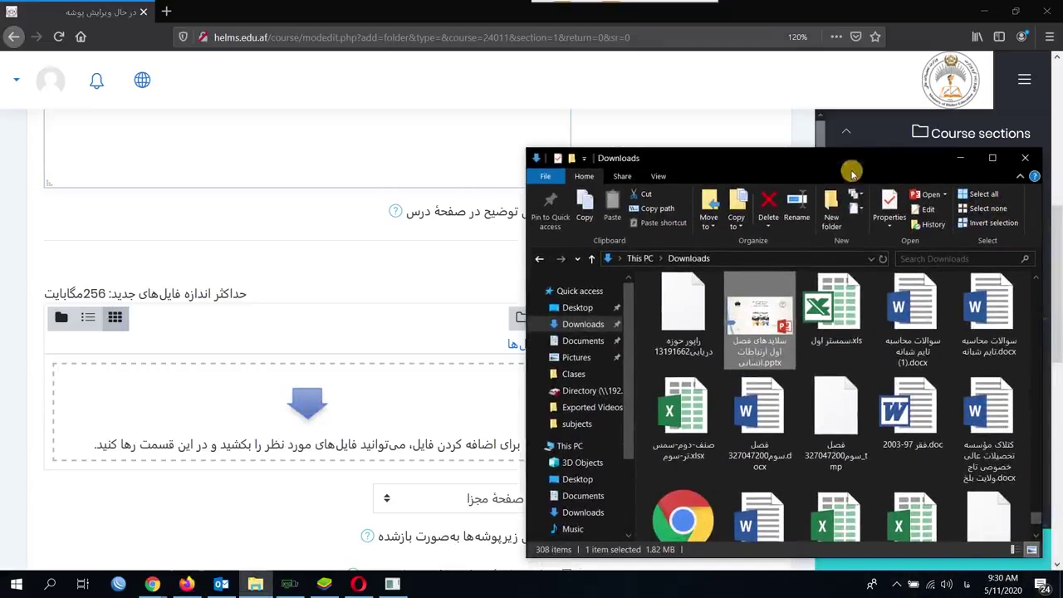
{"action": "left_click_drag", "start_coordinate": [780, 320], "coordinate": [300, 411]}
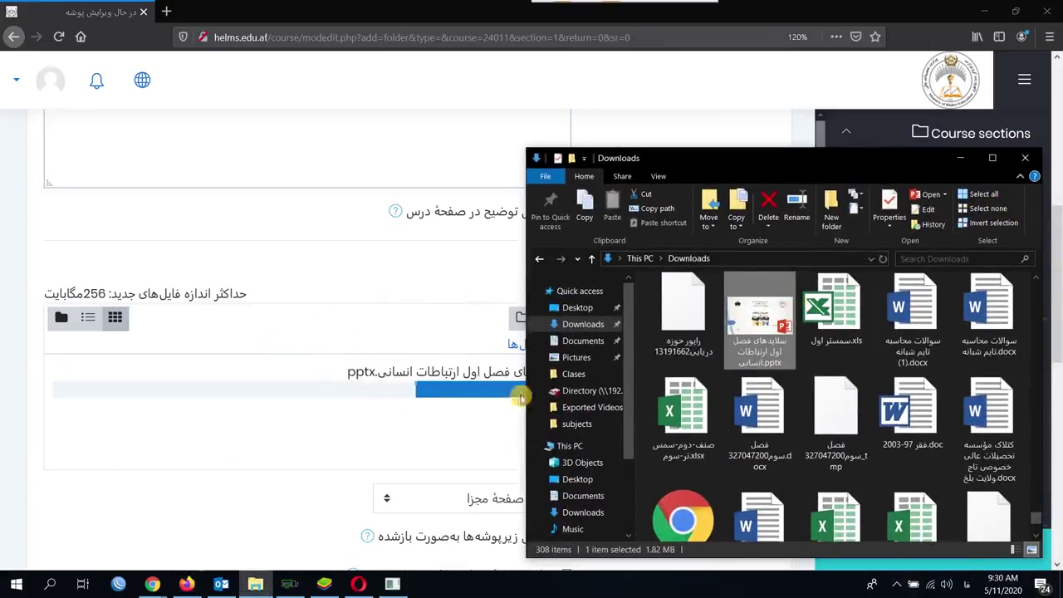
{"action": "left_click", "coordinate": [959, 158]}
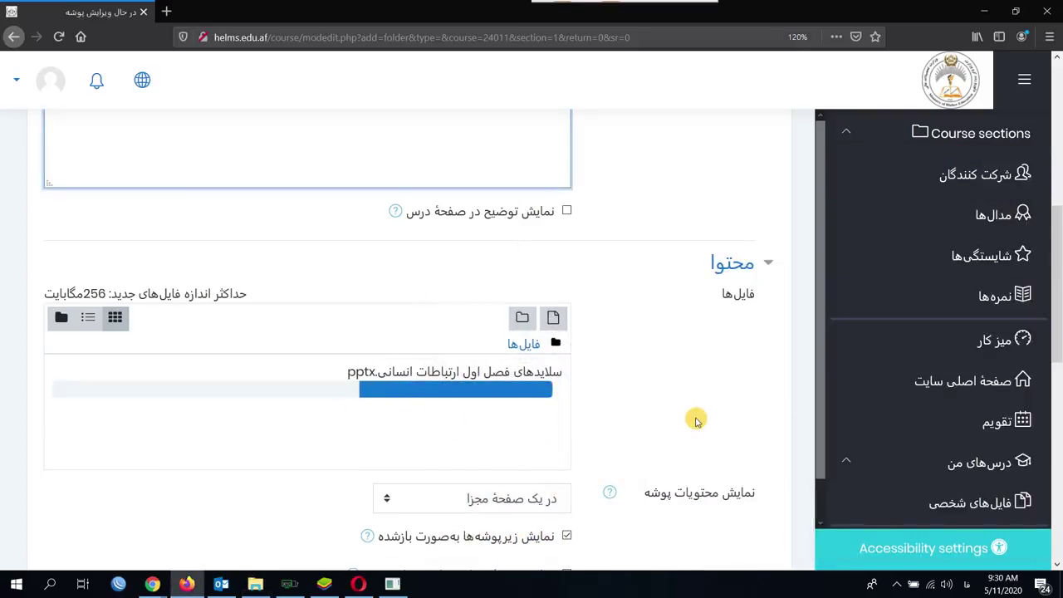
{"action": "scroll", "coordinate": [696, 421], "scroll_direction": "down", "scroll_amount": 3}
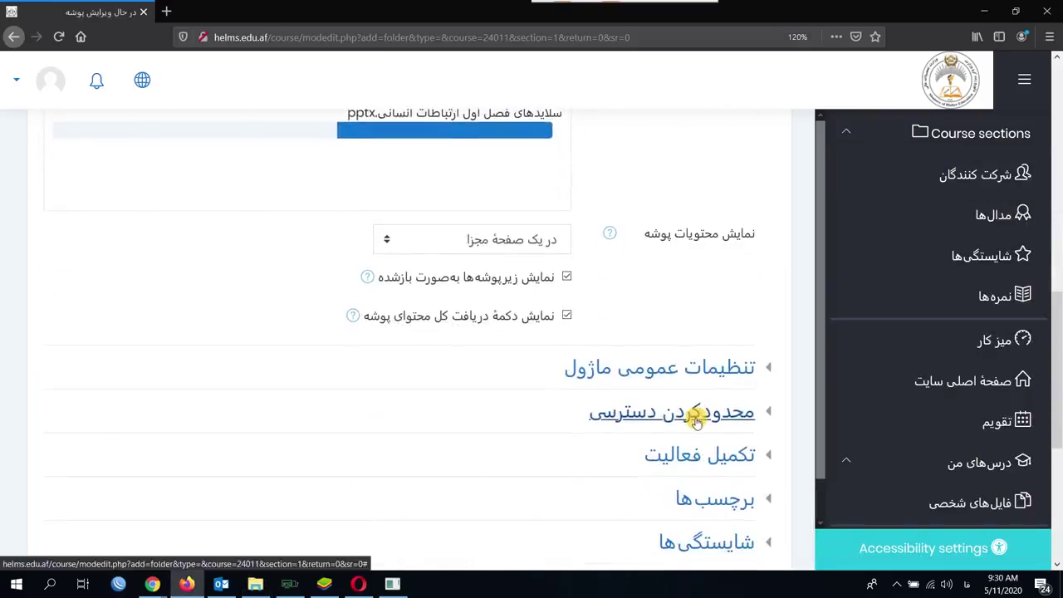
{"action": "scroll", "coordinate": [492, 370], "scroll_direction": "up", "scroll_amount": 1}
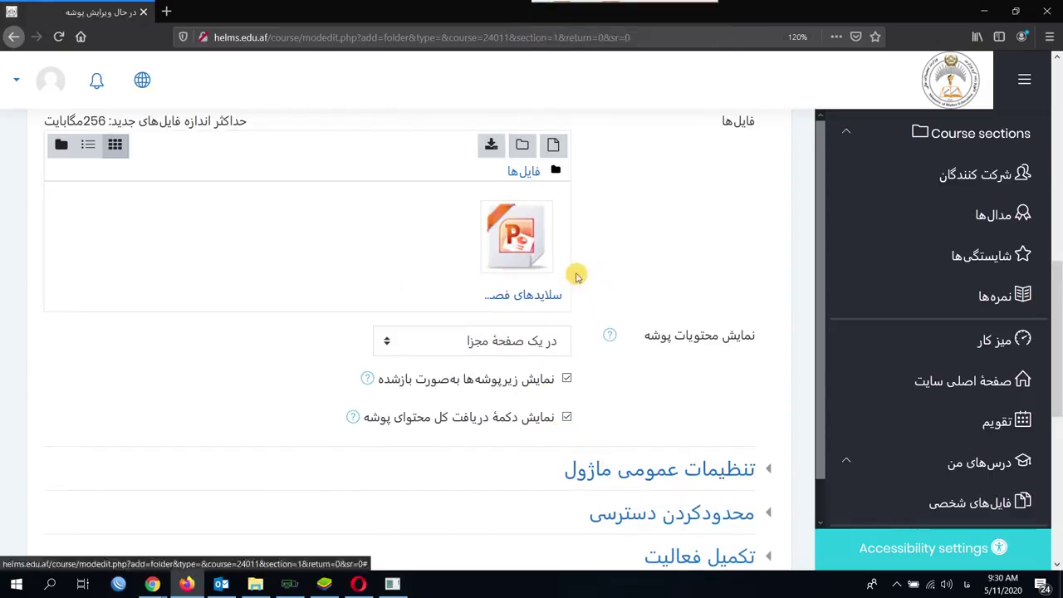
{"action": "scroll", "coordinate": [576, 282], "scroll_direction": "down", "scroll_amount": 5}
- Save the سلاید 2 folder, check its slides file, and return to the فصل اول page
{"action": "left_click", "coordinate": [438, 264]}
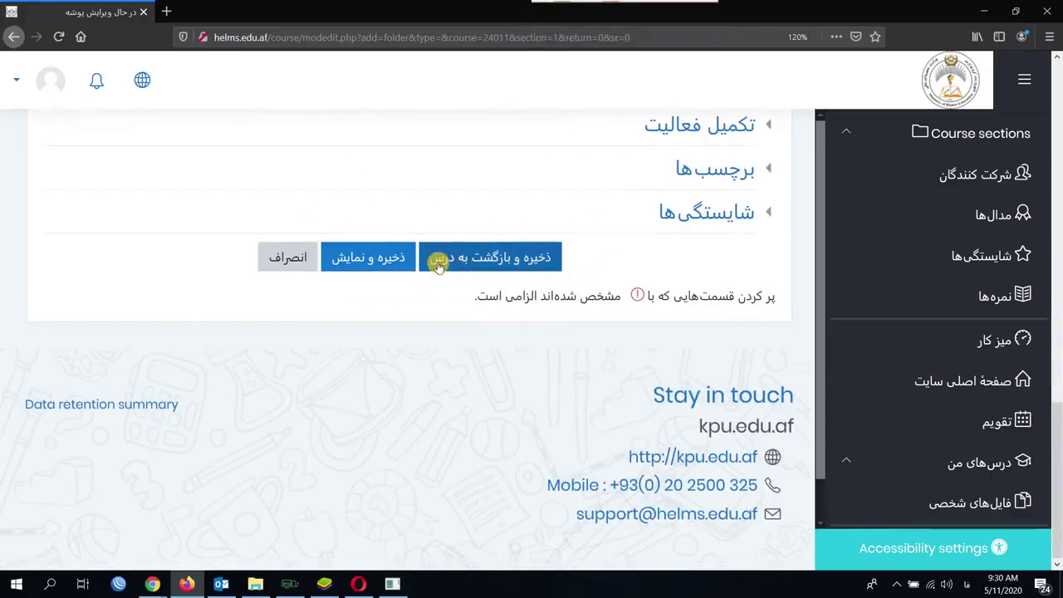
{"action": "left_click", "coordinate": [444, 276]}
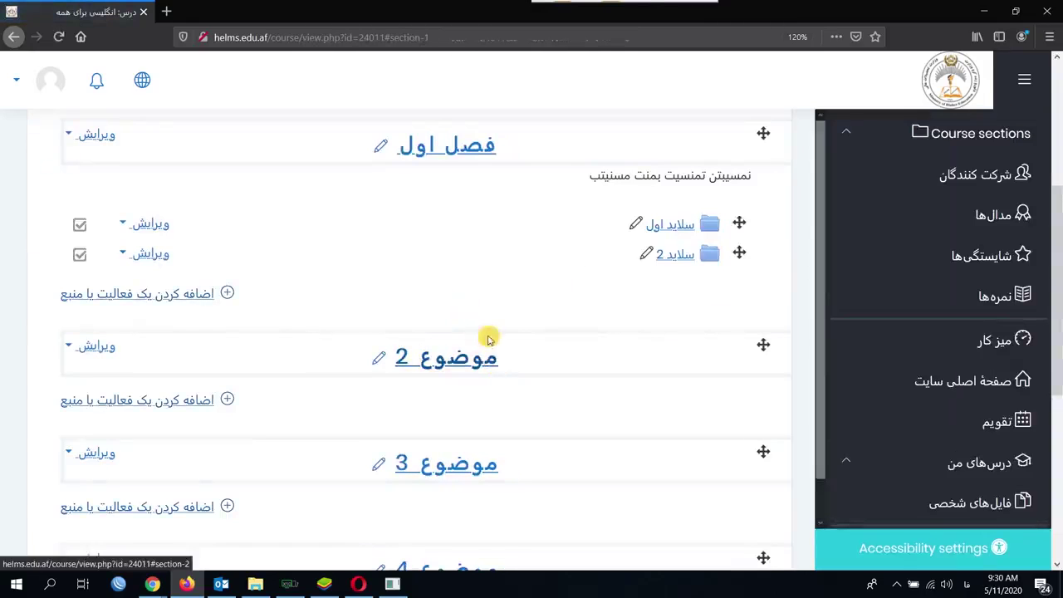
{"action": "left_click", "coordinate": [672, 259]}
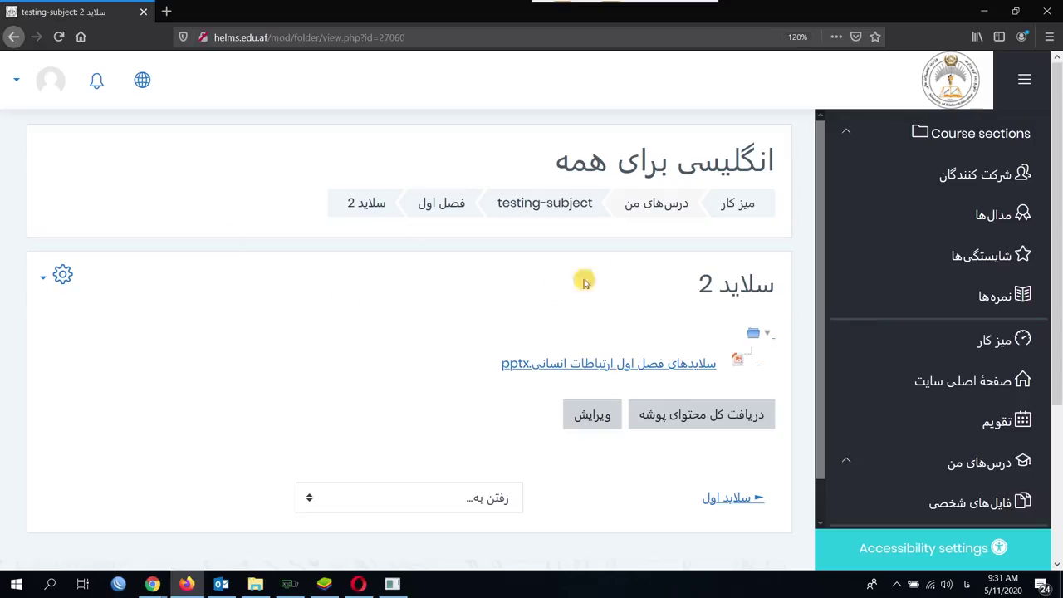
{"action": "left_click", "coordinate": [446, 203]}
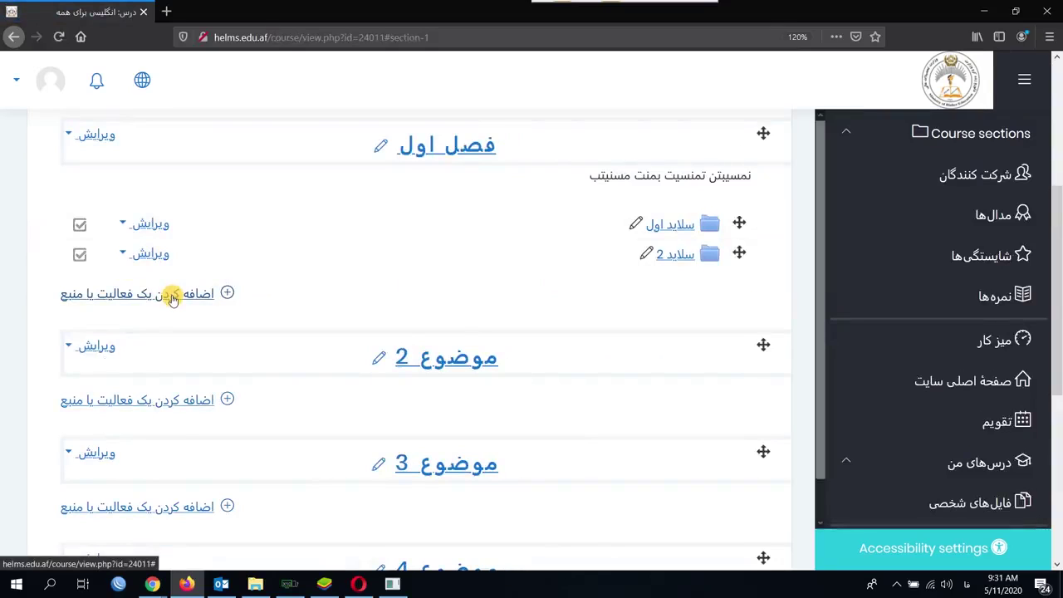
- Pick BigBlueButtonBN from section one's activity chooser and add it
{"action": "left_click", "coordinate": [171, 295]}
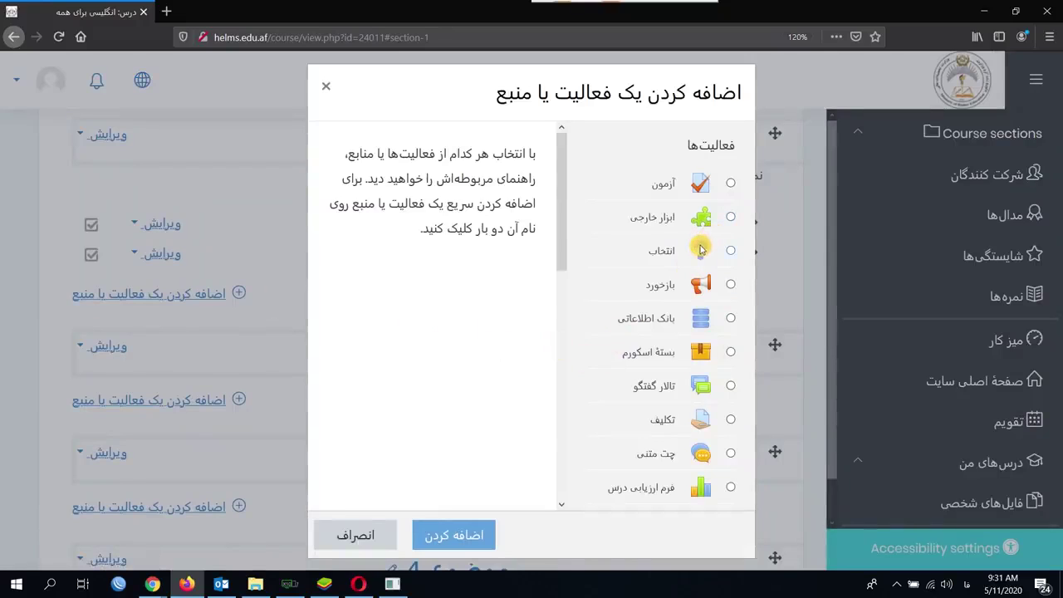
{"action": "scroll", "coordinate": [679, 313], "scroll_direction": "down", "scroll_amount": 2}
{"action": "scroll", "coordinate": [679, 313], "scroll_direction": "down", "scroll_amount": 2}
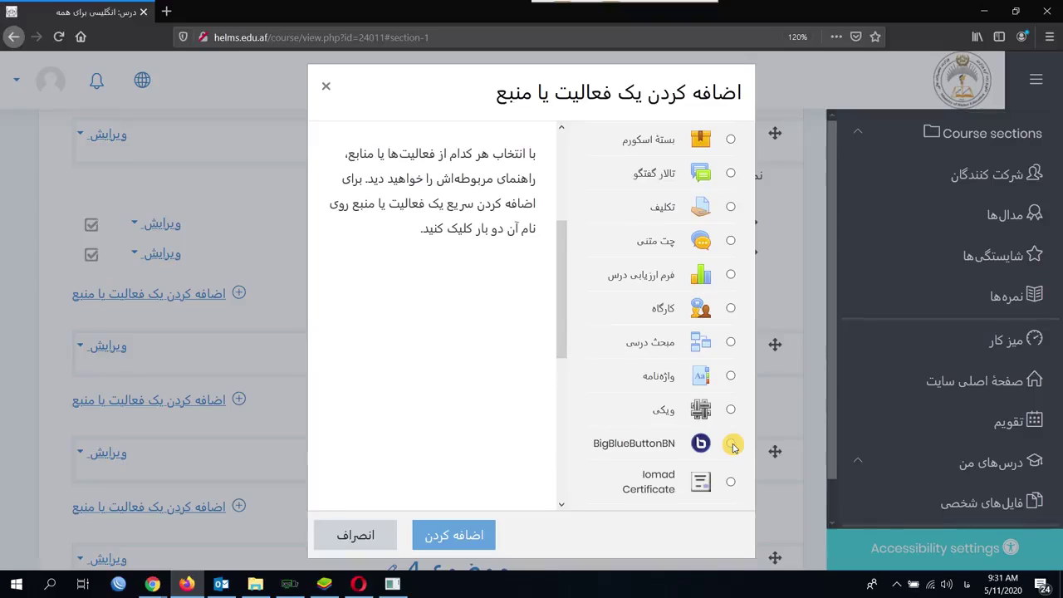
{"action": "left_click", "coordinate": [731, 444]}
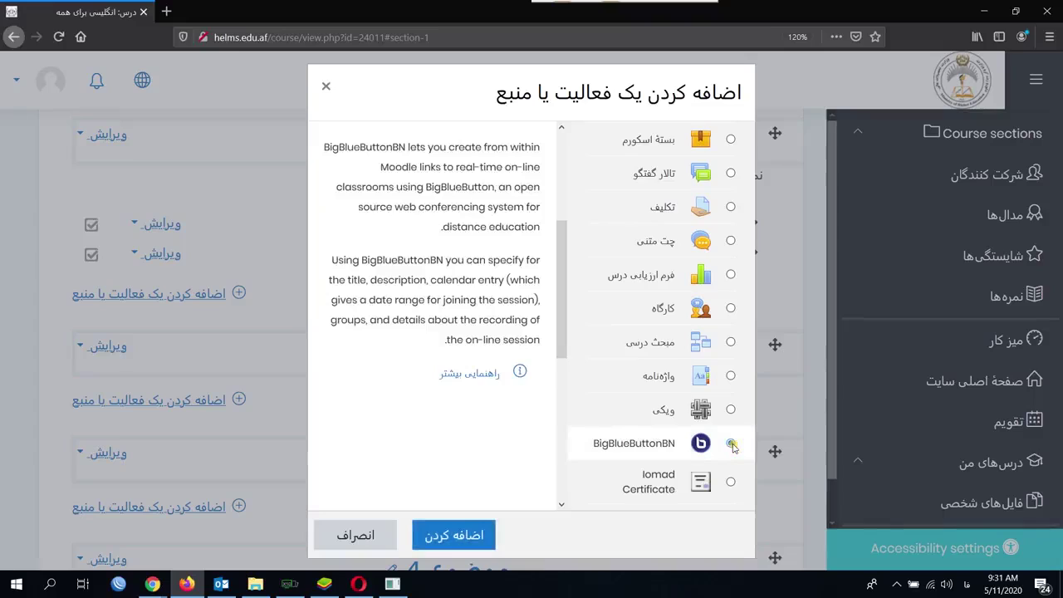
{"action": "left_click", "coordinate": [448, 536]}
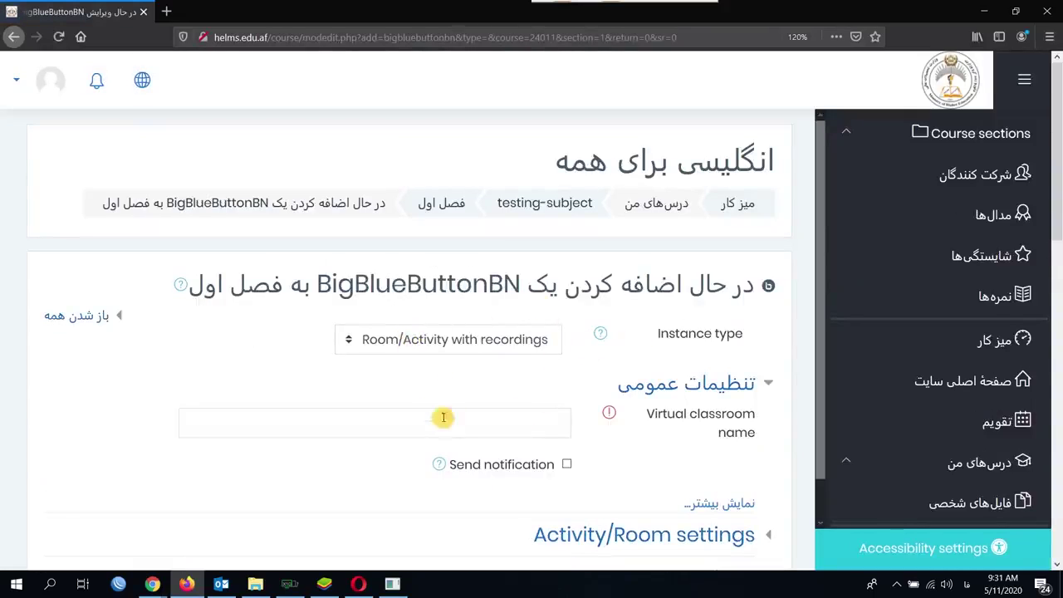
- Name the room ساعت درسی هفته اول and enable its Join open schedule date
{"action": "left_click", "coordinate": [543, 428]}
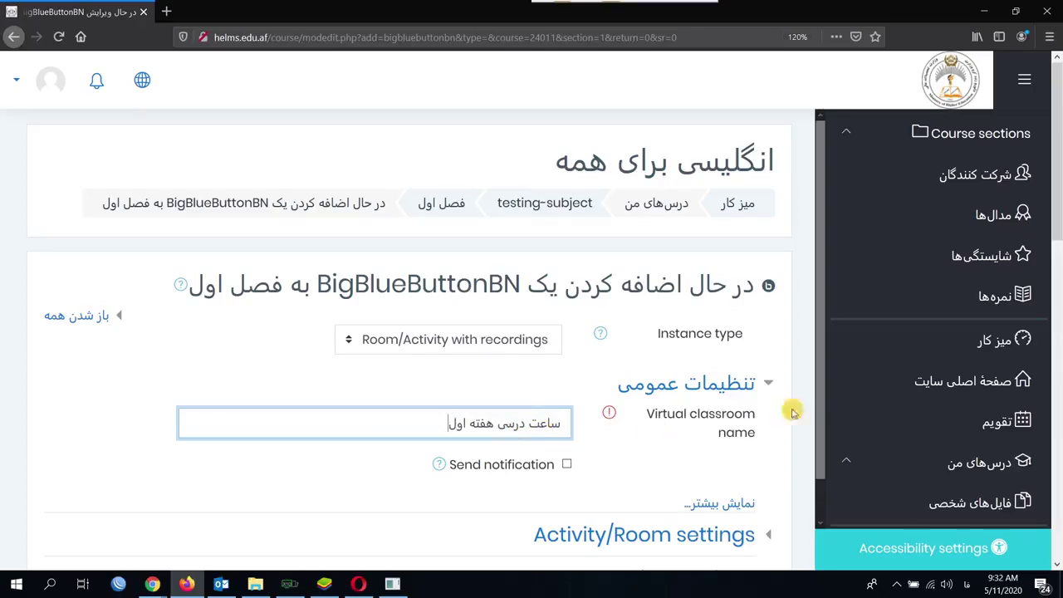
{"action": "left_click_drag", "start_coordinate": [826, 362], "coordinate": [826, 383]}
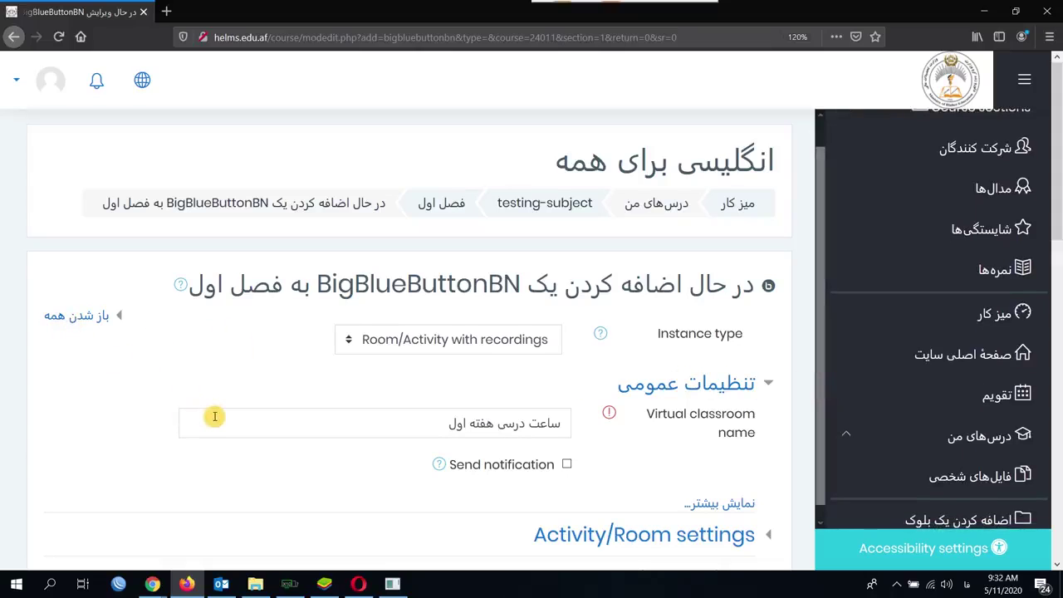
{"action": "scroll", "coordinate": [214, 417], "scroll_direction": "down", "scroll_amount": 5}
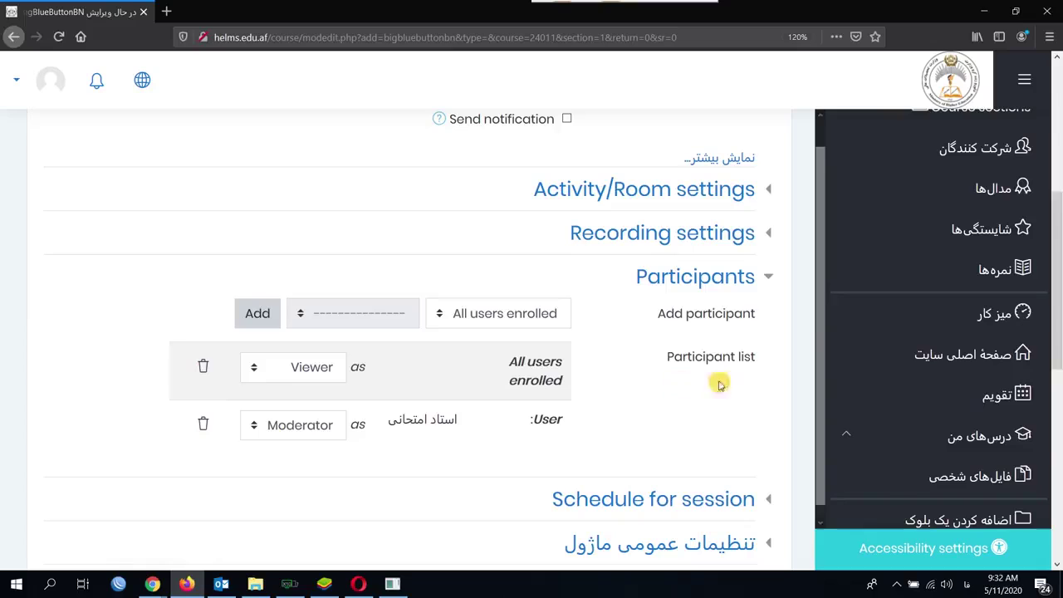
{"action": "scroll", "coordinate": [819, 304], "scroll_direction": "down", "scroll_amount": 1}
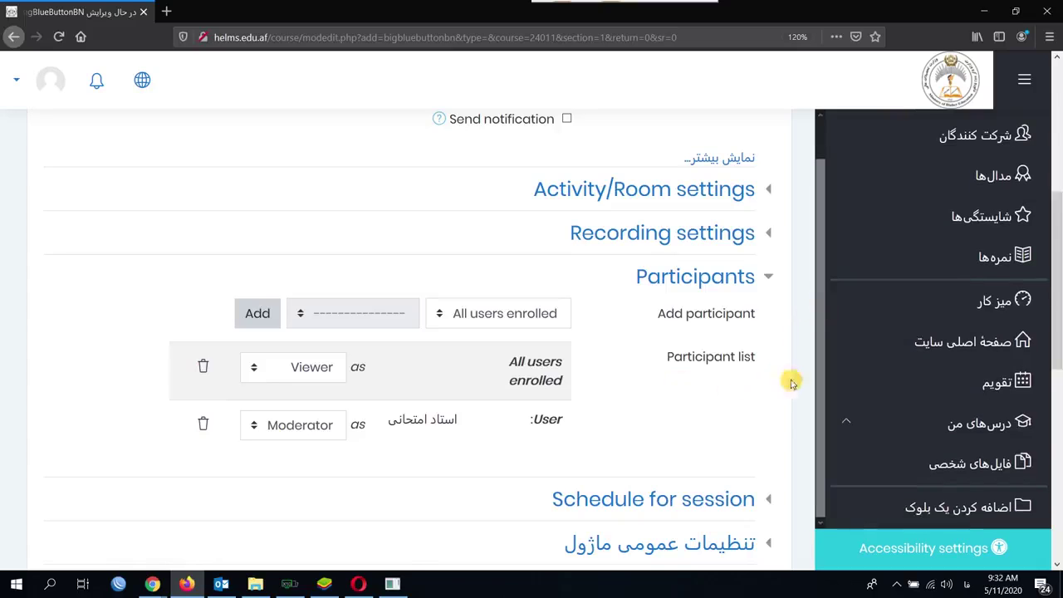
{"action": "left_click", "coordinate": [749, 498]}
{"action": "scroll", "coordinate": [657, 446], "scroll_direction": "down", "scroll_amount": 3}
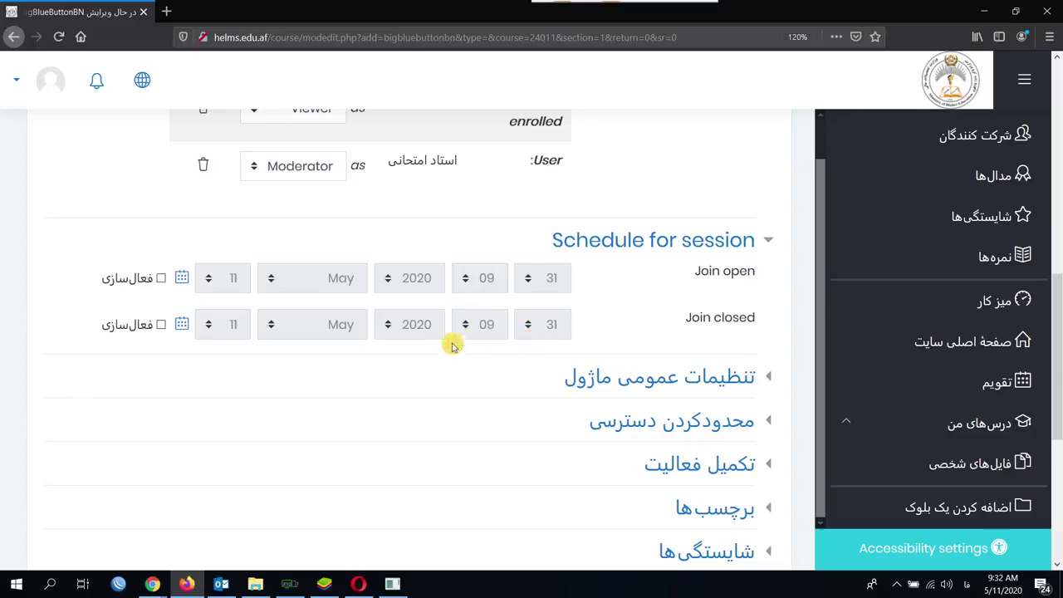
{"action": "left_click", "coordinate": [161, 279]}
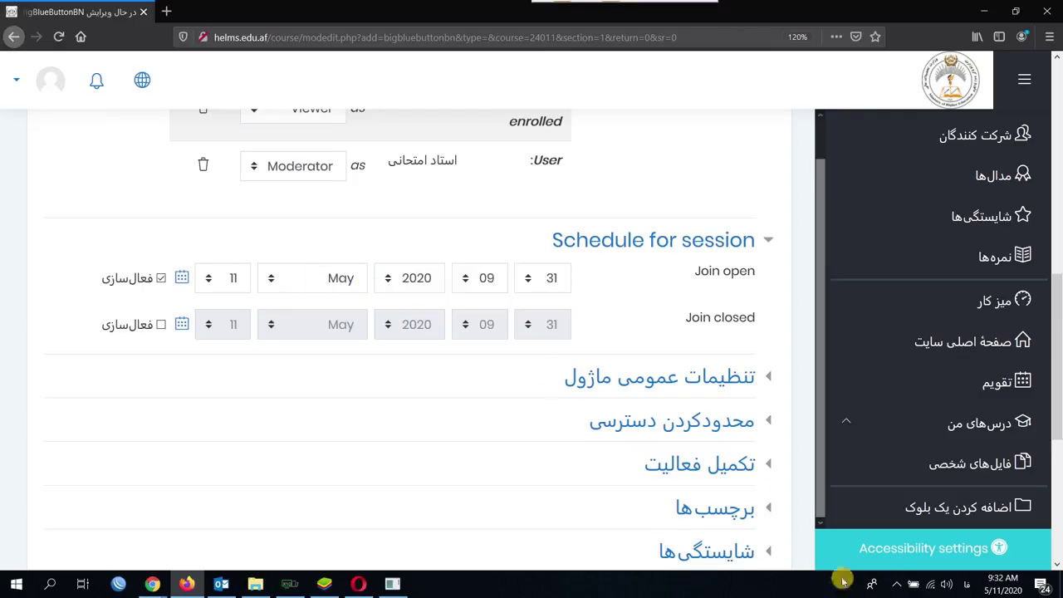
- Set Join open to 12 May 2020 at 09:00
{"action": "mouse_move", "coordinate": [1003, 591]}
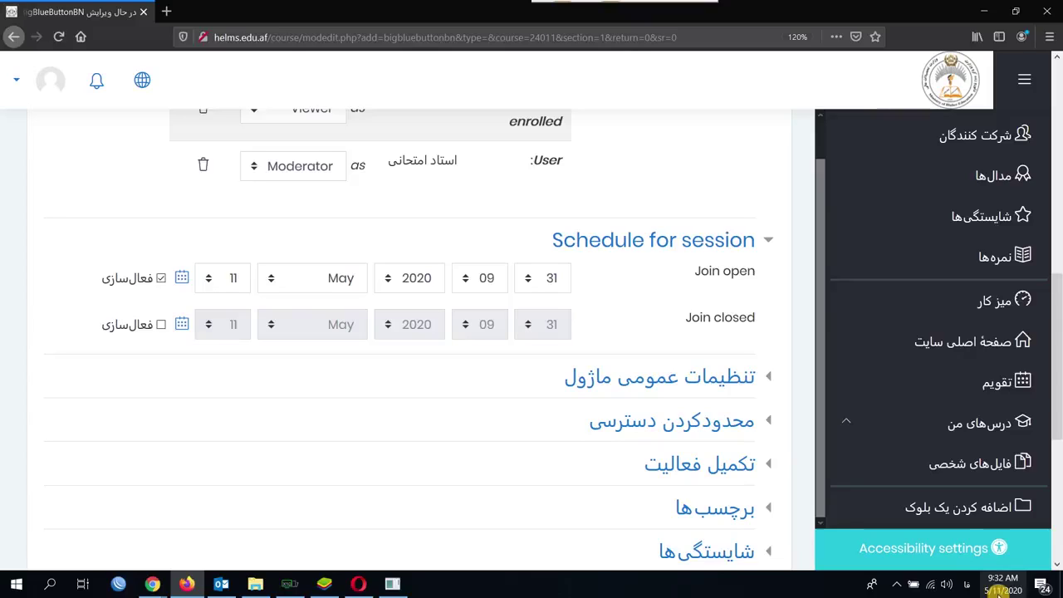
{"action": "left_click", "coordinate": [213, 277]}
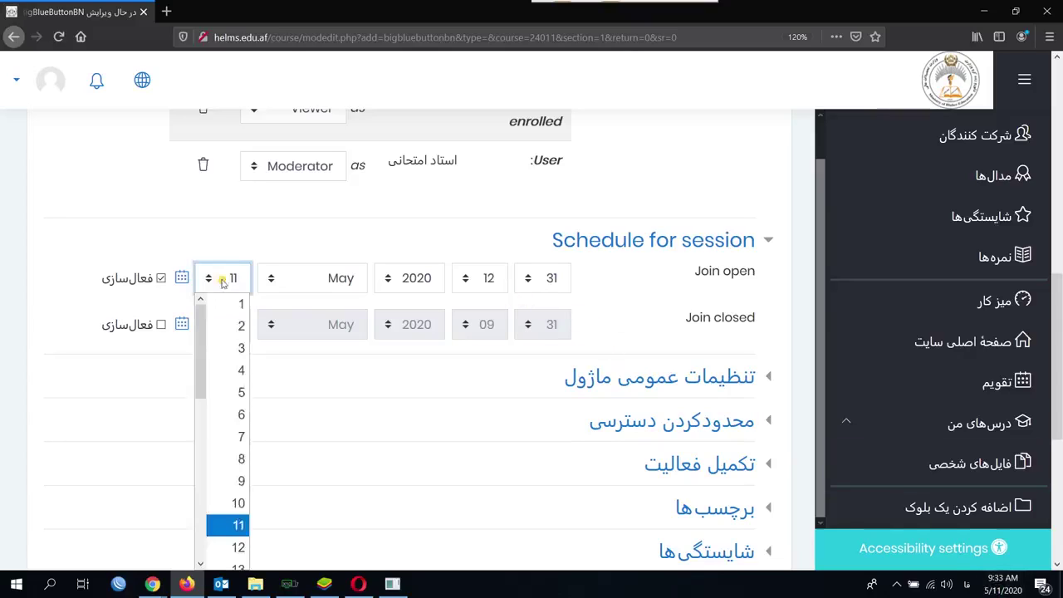
{"action": "left_click", "coordinate": [229, 544]}
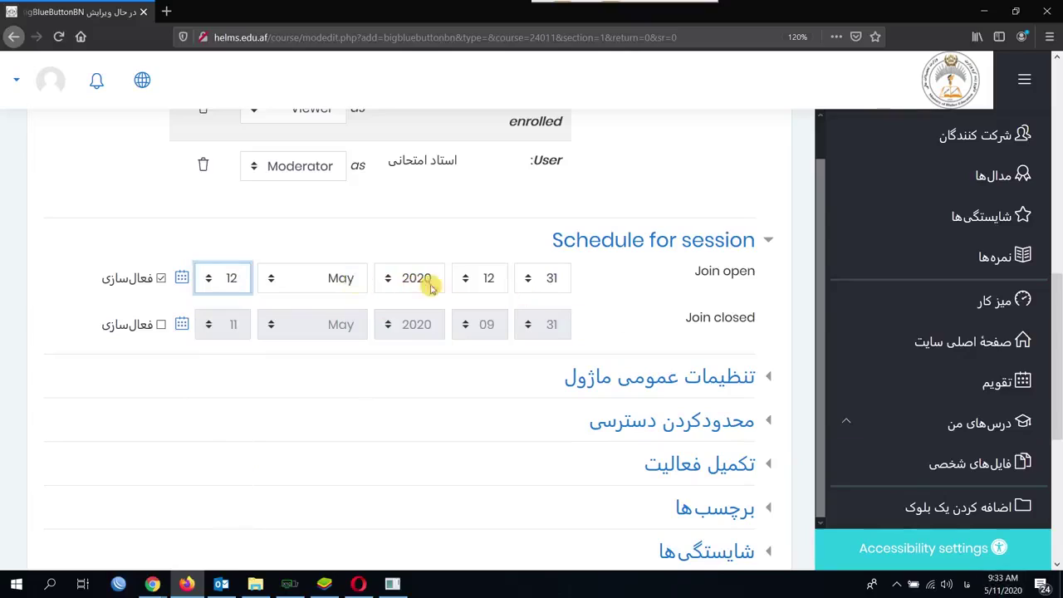
{"action": "left_click", "coordinate": [471, 278]}
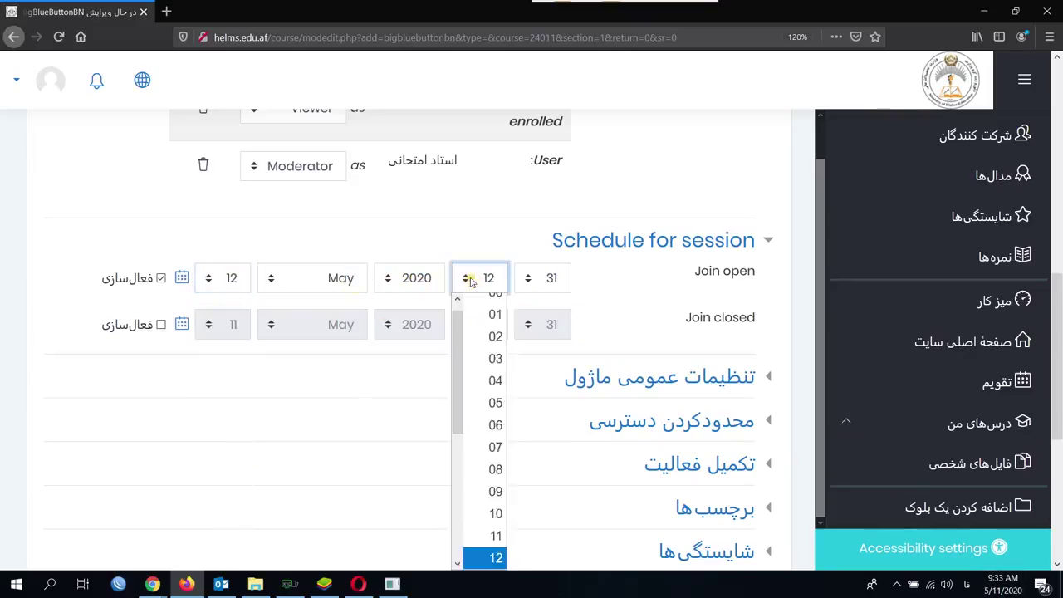
{"action": "left_click", "coordinate": [492, 503]}
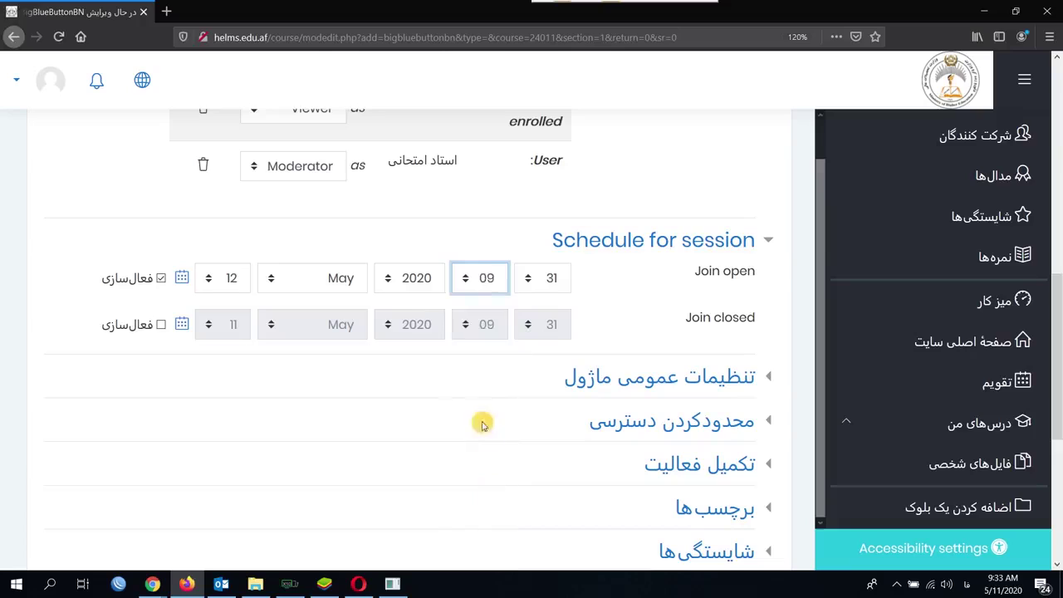
{"action": "left_click", "coordinate": [481, 278]}
{"action": "left_click_drag", "start_coordinate": [455, 343], "coordinate": [459, 451]}
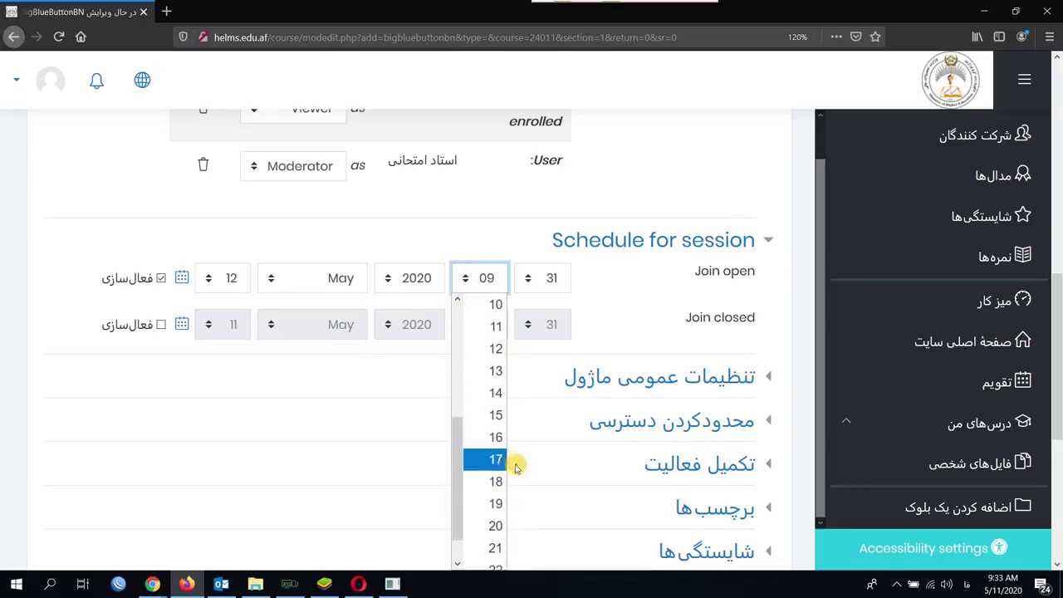
{"action": "left_click", "coordinate": [465, 270]}
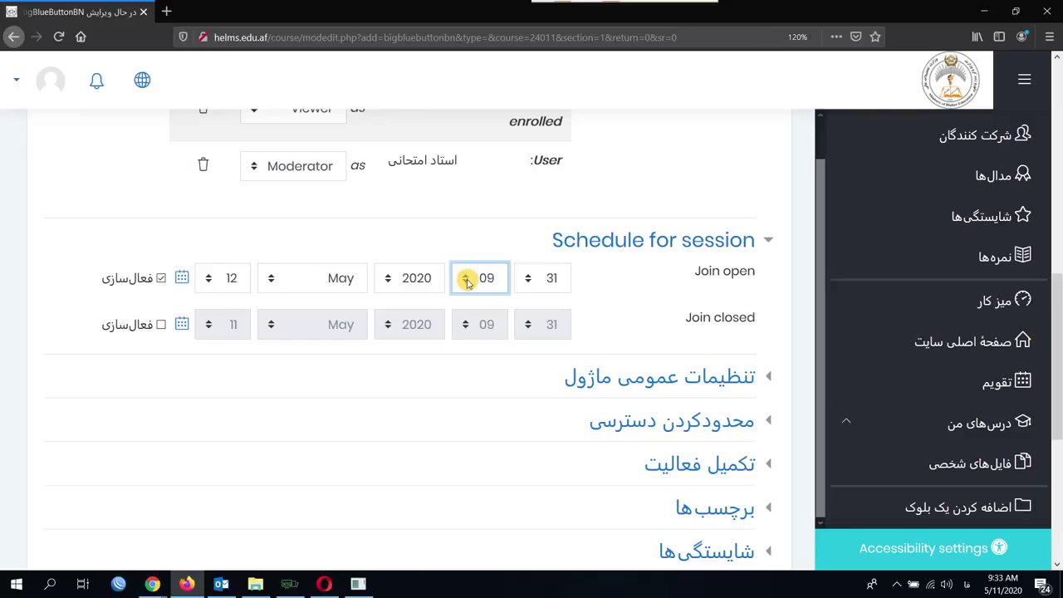
{"action": "left_click", "coordinate": [528, 278]}
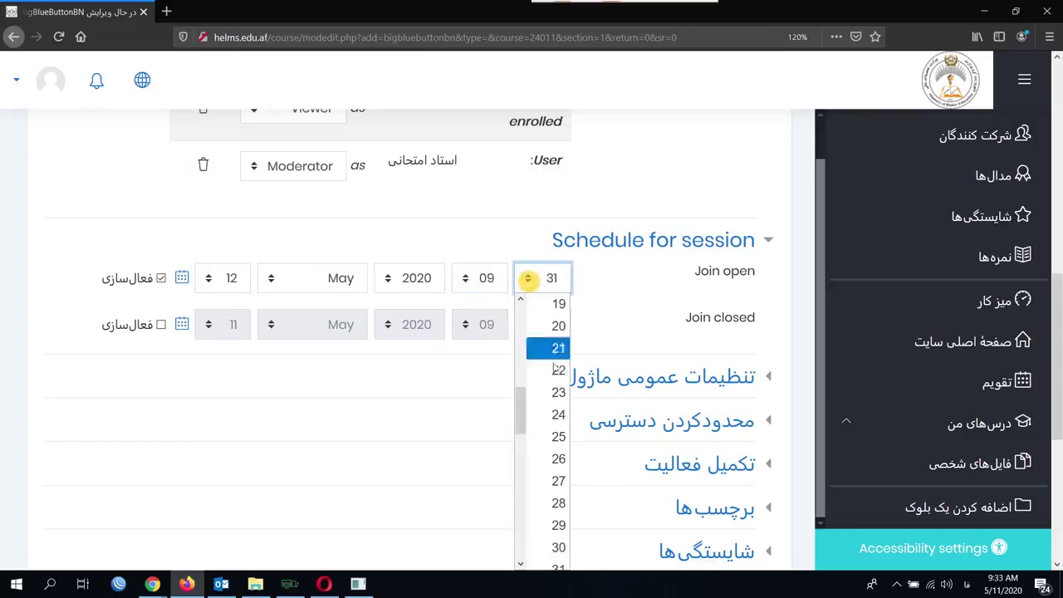
{"action": "scroll", "coordinate": [517, 403], "scroll_direction": "up", "scroll_amount": 6}
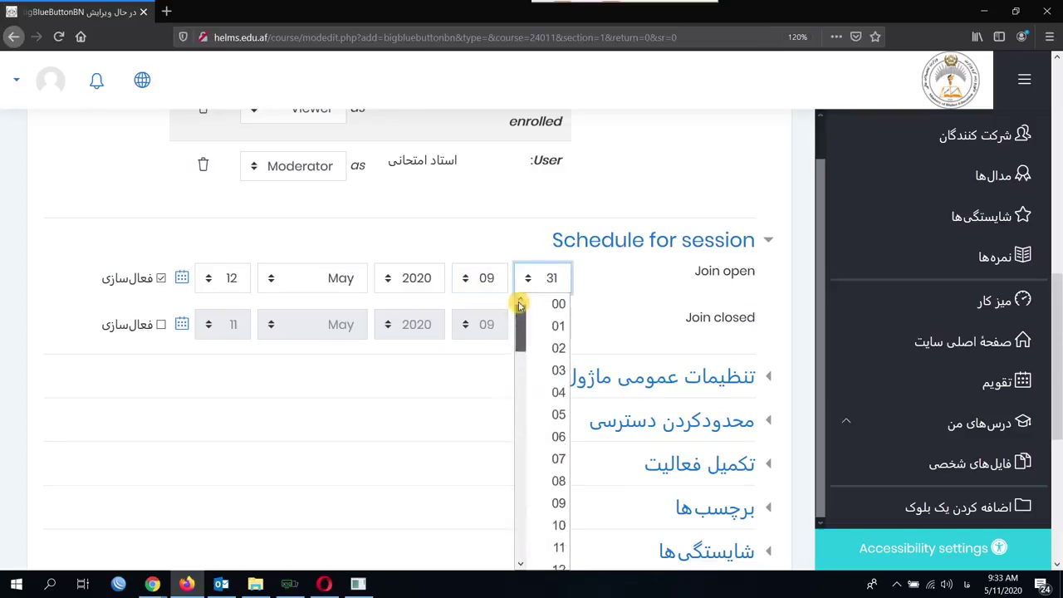
{"action": "left_click", "coordinate": [558, 305]}
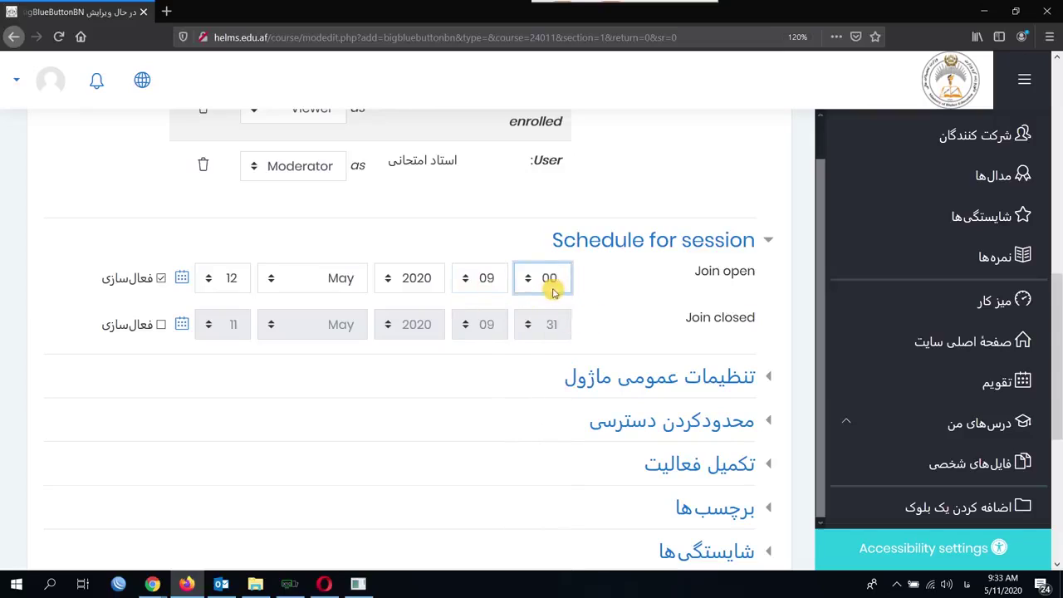
- Enable Join closed and set it to 12 May 2020 at 10:00
{"action": "left_click", "coordinate": [161, 323]}
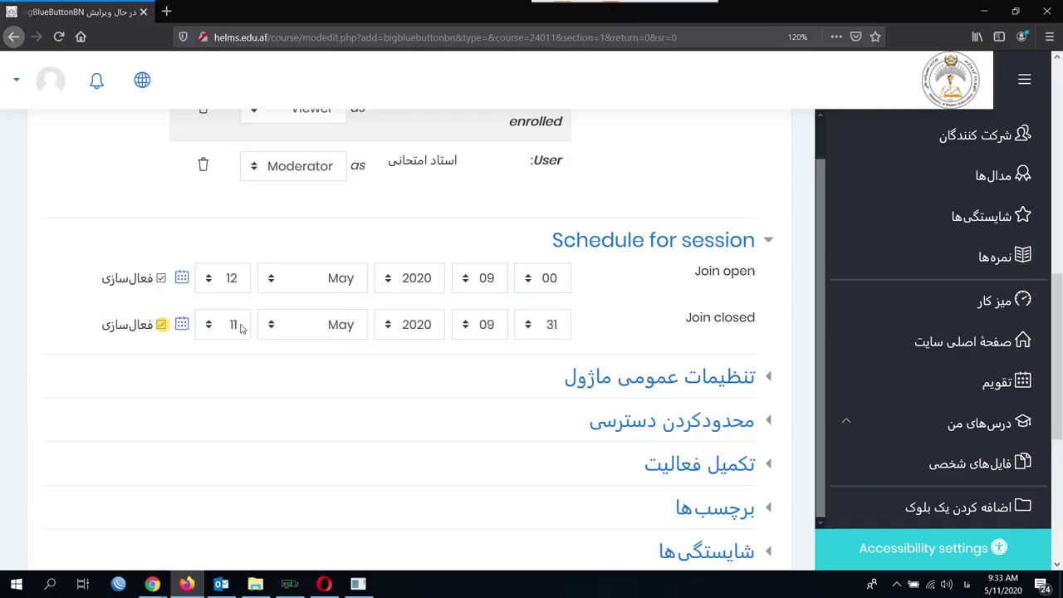
{"action": "left_click", "coordinate": [234, 325]}
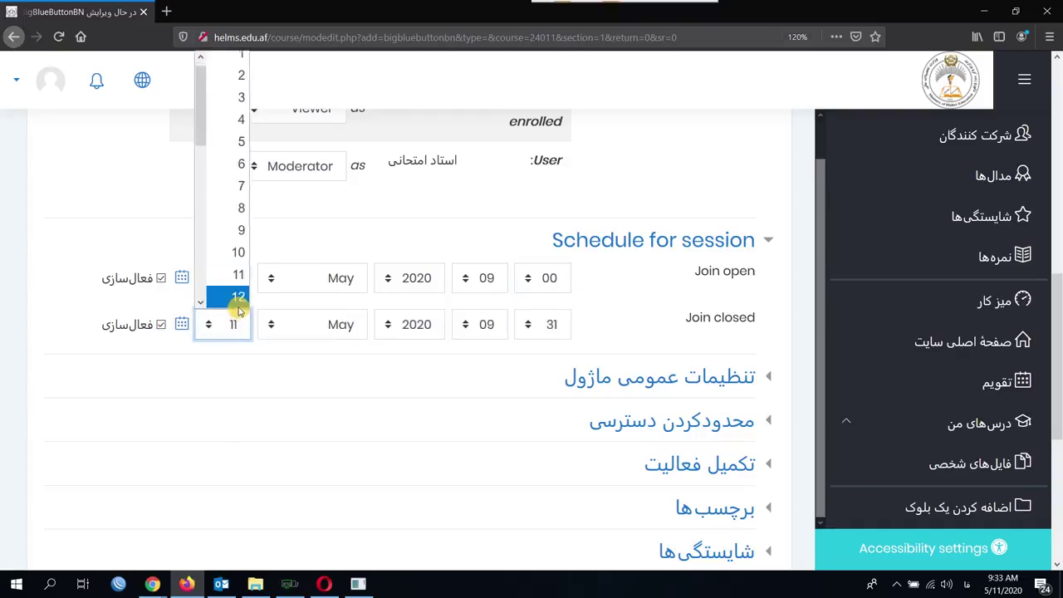
{"action": "left_click", "coordinate": [238, 305]}
{"action": "left_click", "coordinate": [470, 329]}
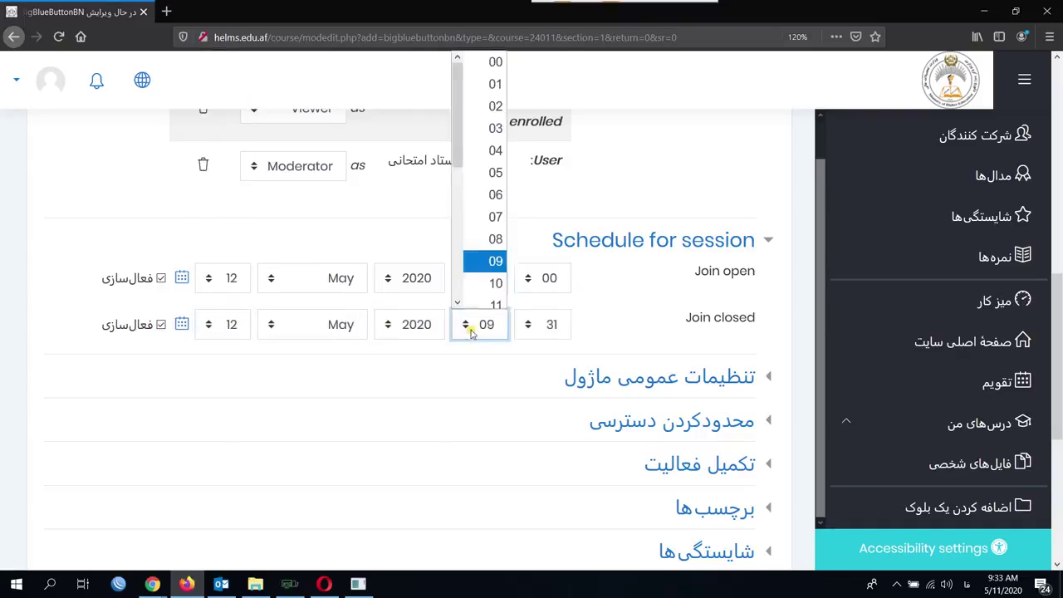
{"action": "left_click", "coordinate": [495, 282]}
{"action": "left_click", "coordinate": [539, 327]}
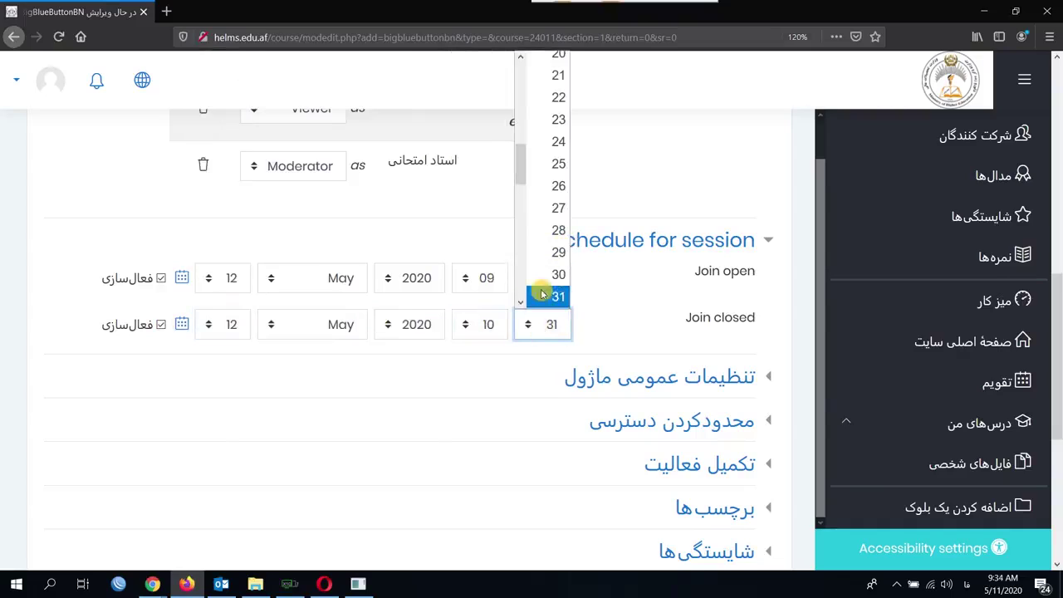
{"action": "left_click_drag", "start_coordinate": [518, 158], "coordinate": [521, 278]}
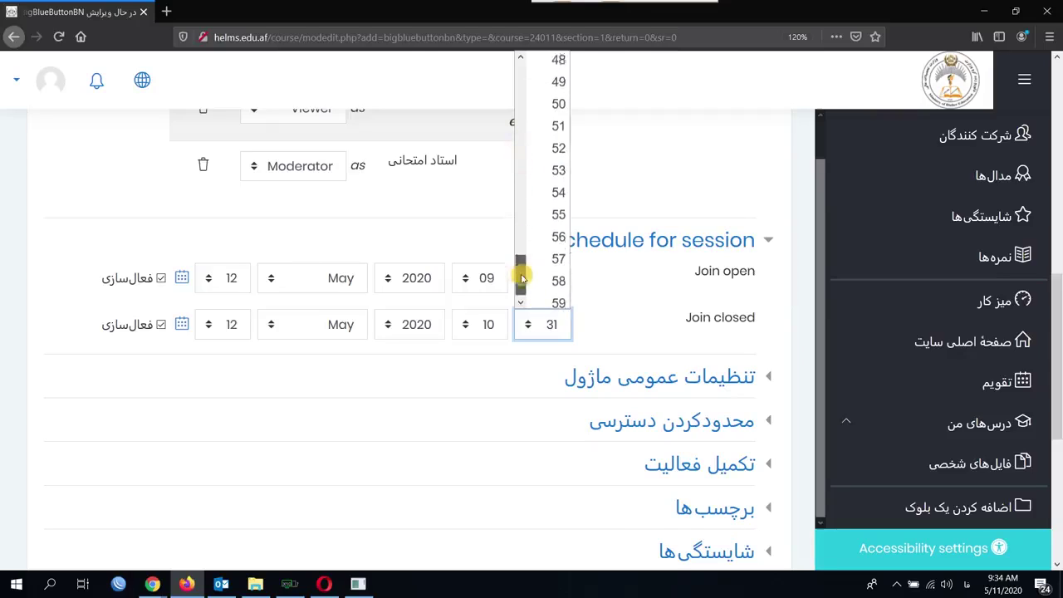
{"action": "left_click", "coordinate": [548, 300]}
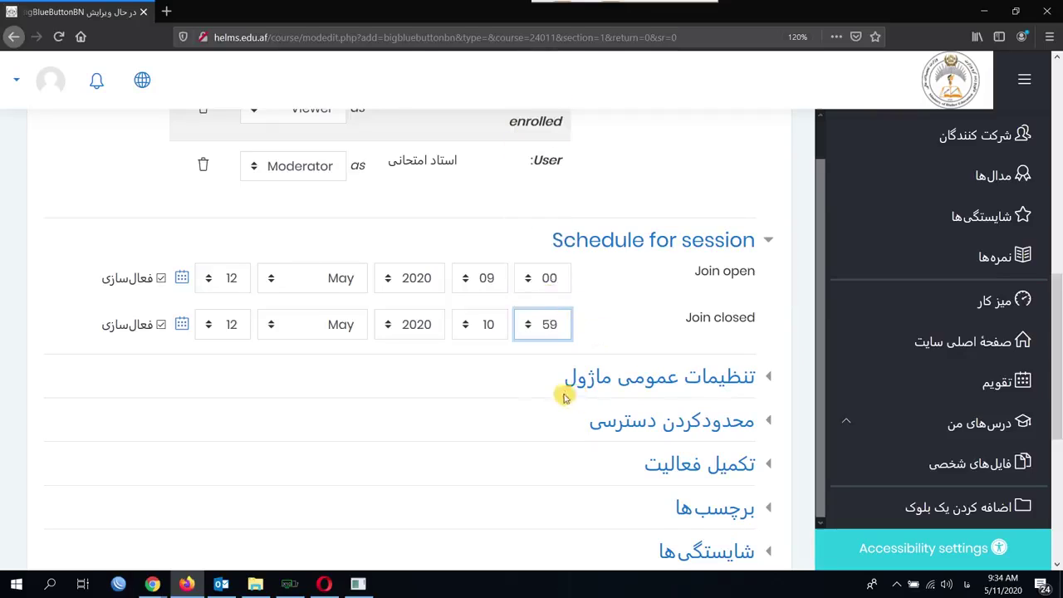
{"action": "left_click", "coordinate": [549, 325]}
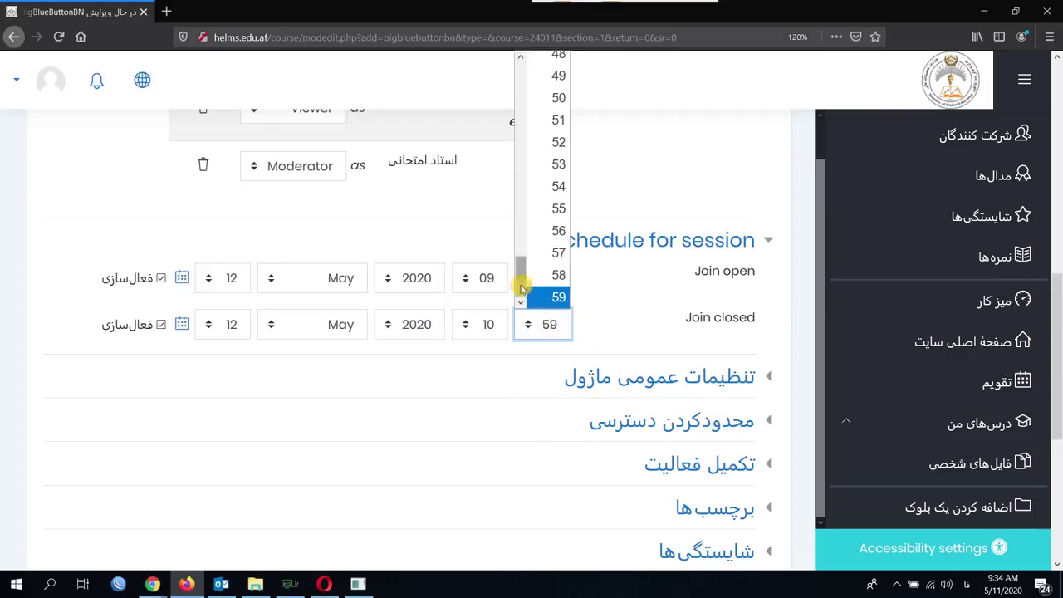
{"action": "scroll", "coordinate": [520, 285], "scroll_direction": "up", "scroll_amount": 15}
{"action": "left_click", "coordinate": [548, 59]}
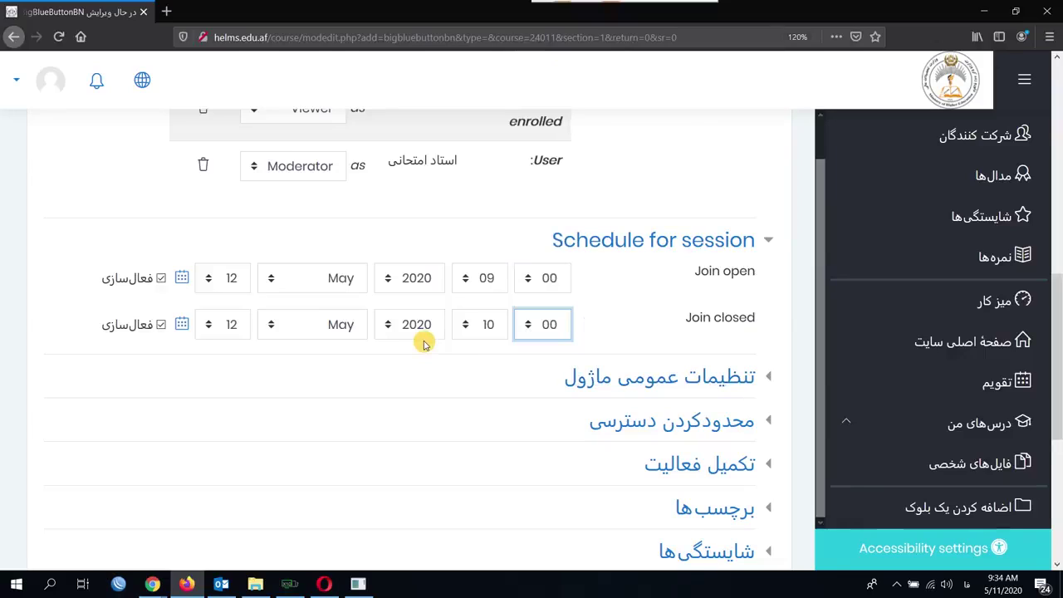
{"action": "left_click", "coordinate": [819, 259]}
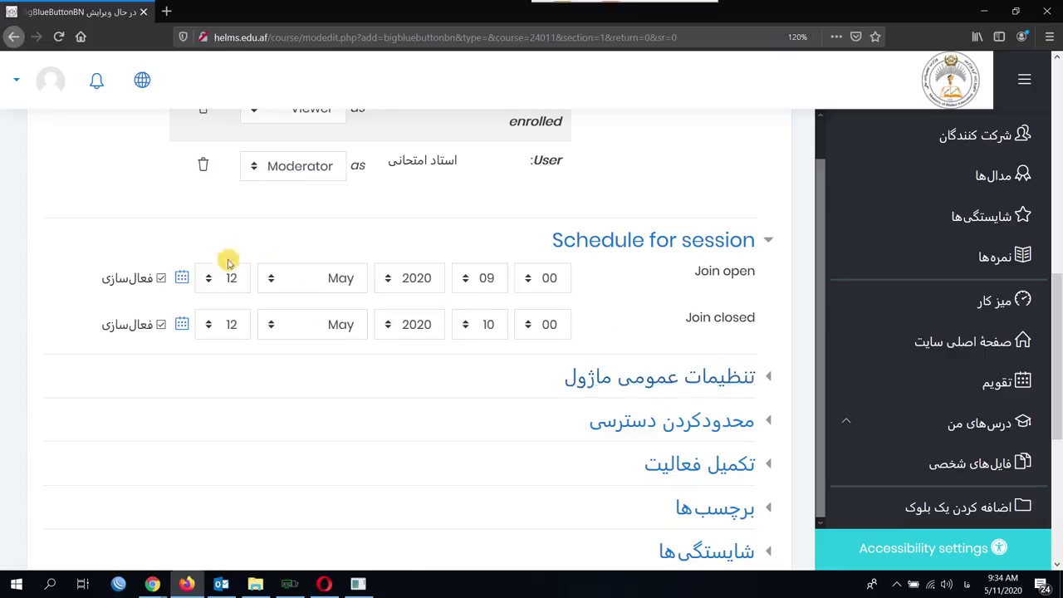
- Untick both schedule Enable boxes and save the room, returning to the course
{"action": "left_click", "coordinate": [161, 279]}
{"action": "left_click", "coordinate": [160, 323]}
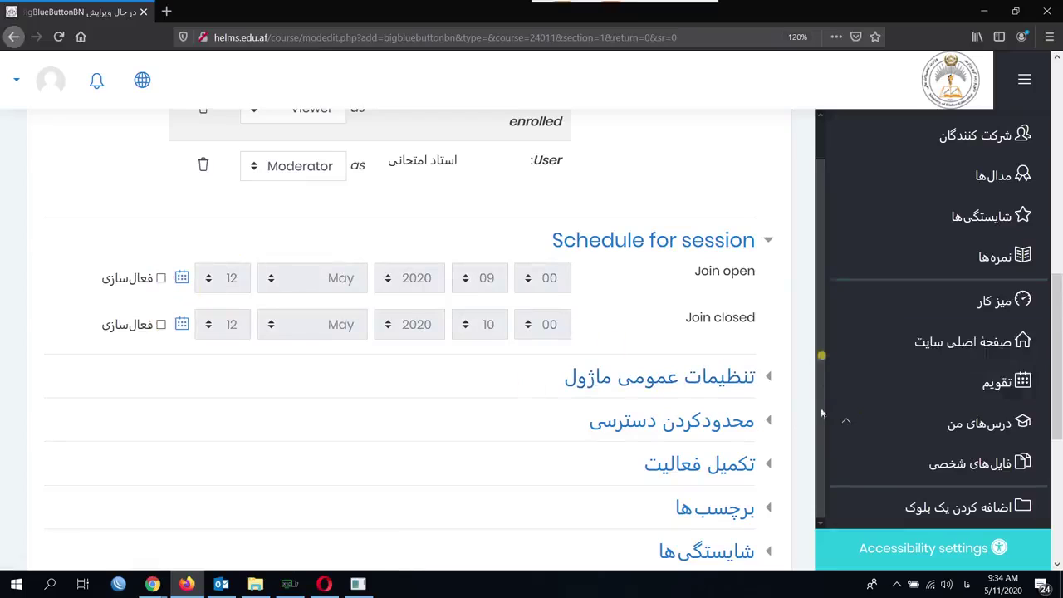
{"action": "scroll", "coordinate": [1052, 274], "scroll_direction": "down", "scroll_amount": 3}
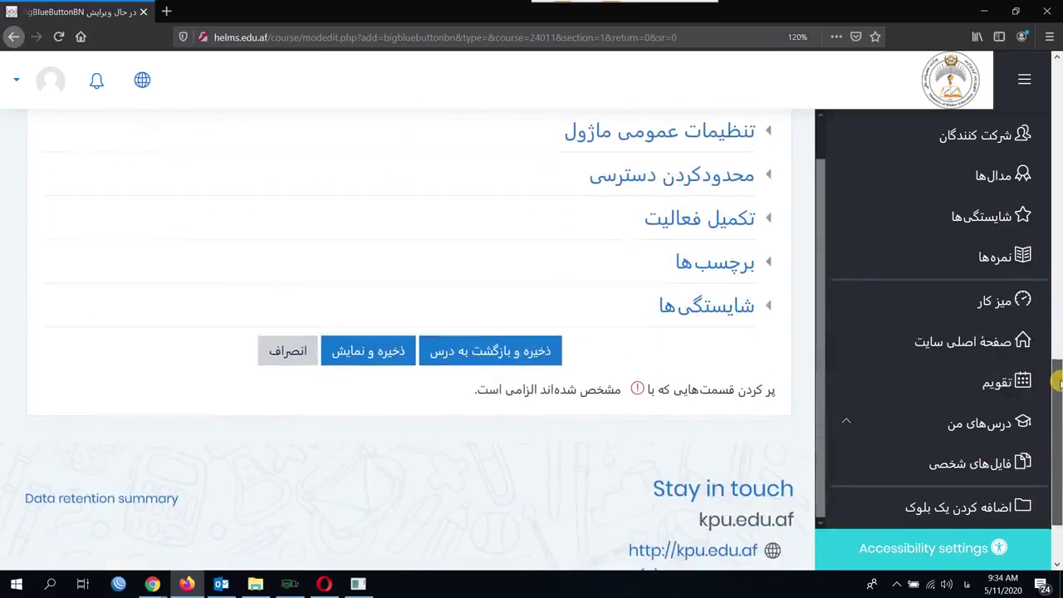
{"action": "left_click", "coordinate": [490, 350]}
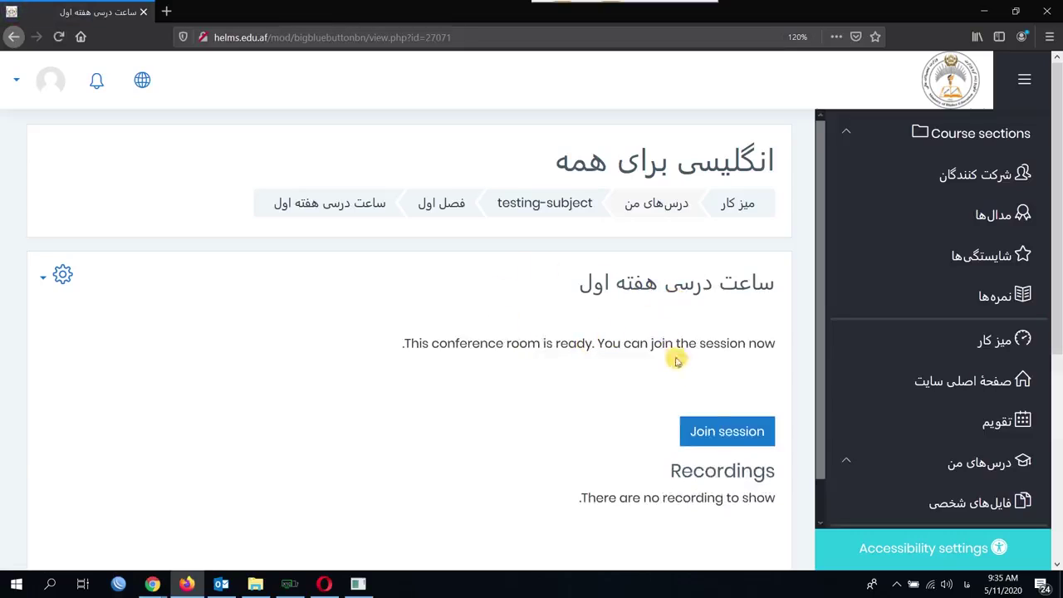
- Join the ساعت درسی هفته اول BigBlueButton session from its activity page
{"action": "left_click", "coordinate": [723, 433]}
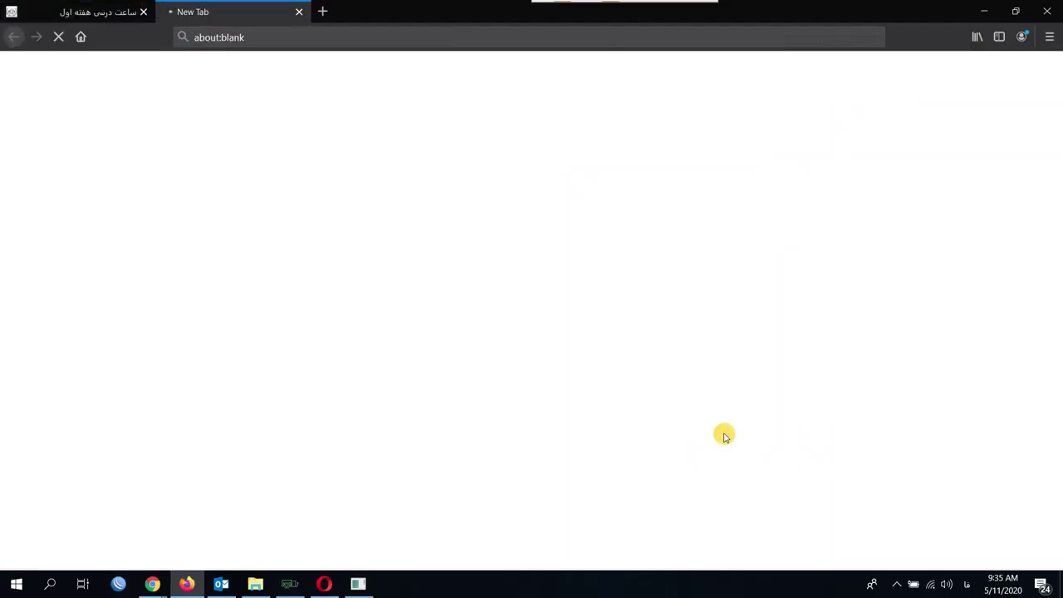
- Bring up the BigBlueButton tab showing the ساعت درسی هفته اول room
{"action": "left_click", "coordinate": [95, 13]}
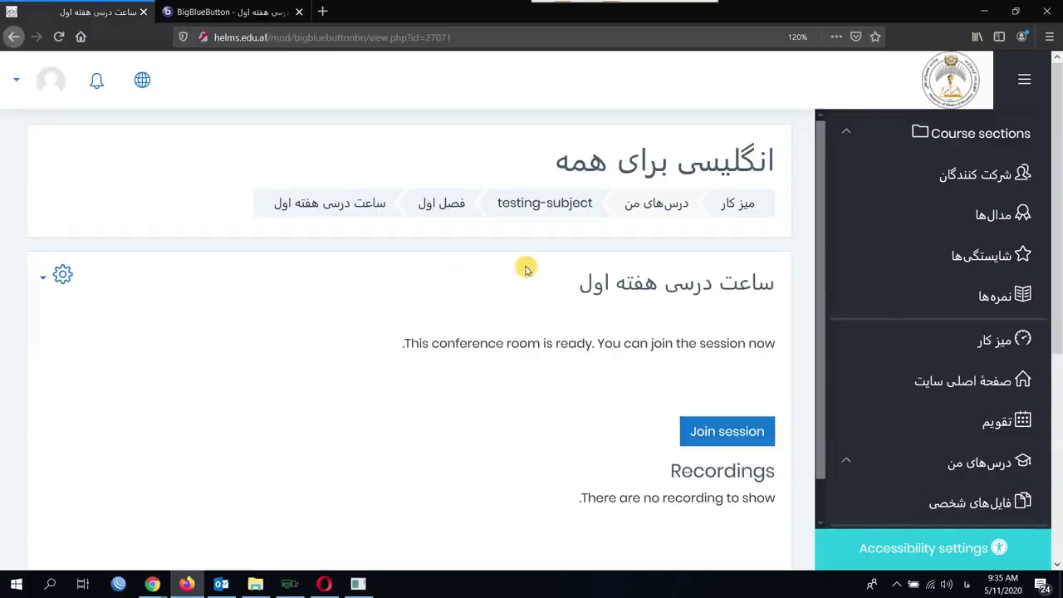
{"action": "left_click", "coordinate": [249, 15]}
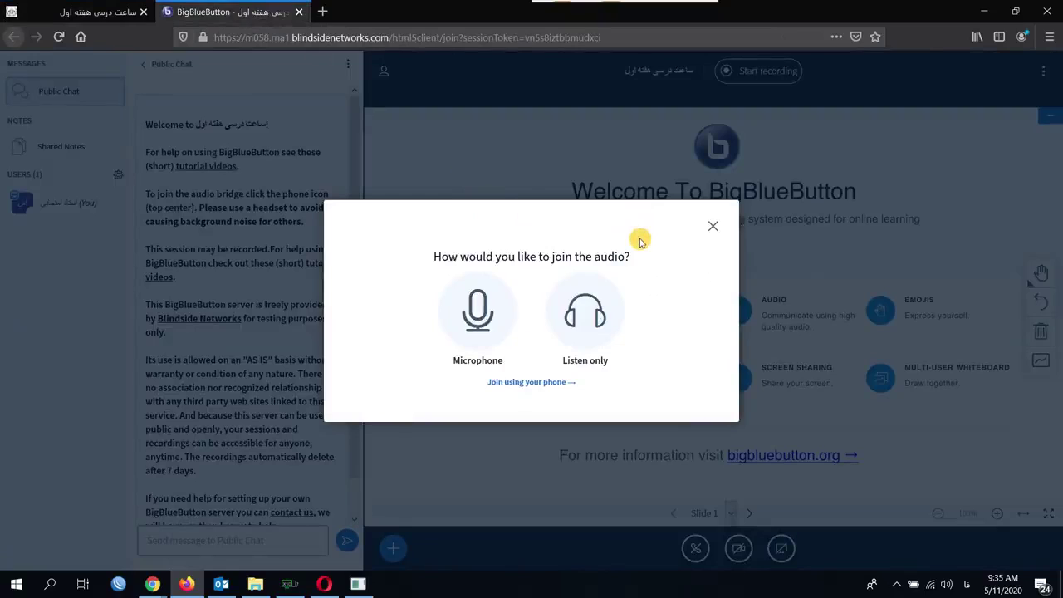
- Join audio by microphone, granting browser permission and confirming the echo test
{"action": "left_click", "coordinate": [475, 316]}
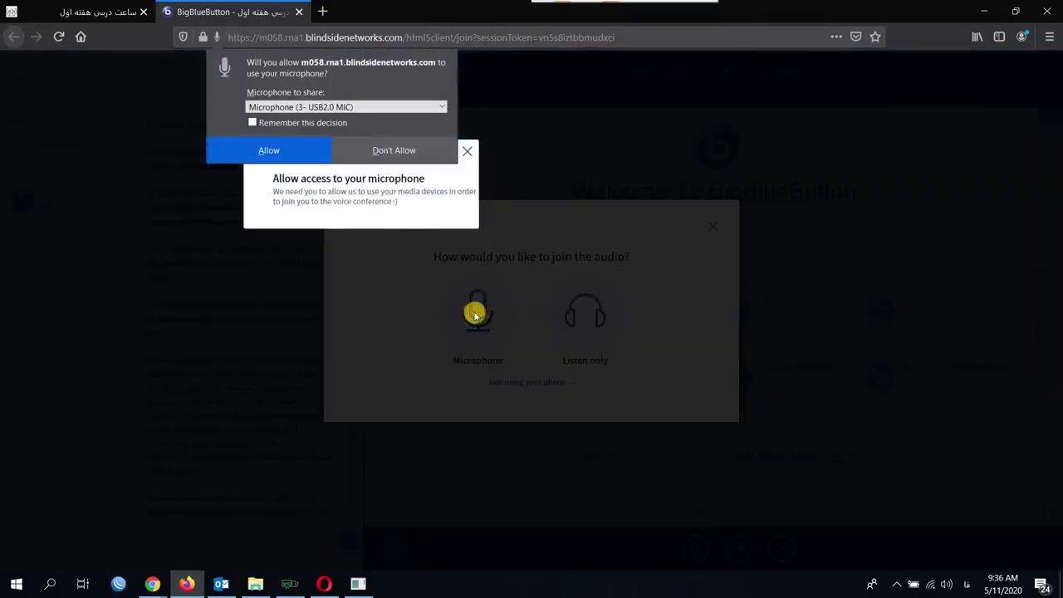
{"action": "left_click", "coordinate": [302, 156]}
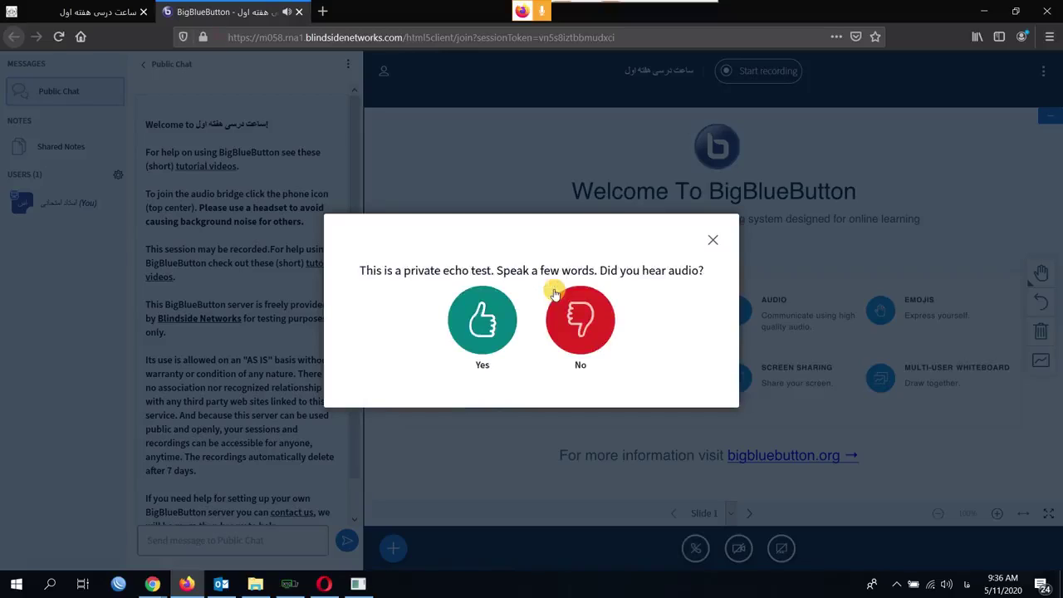
{"action": "left_click", "coordinate": [479, 315]}
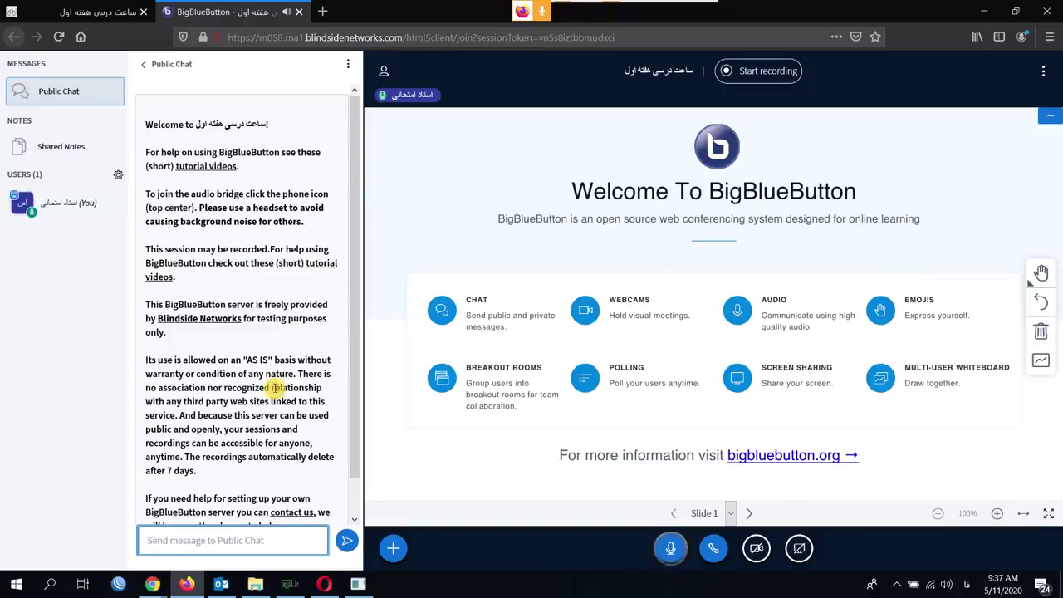
{"action": "scroll", "coordinate": [274, 387], "scroll_direction": "down", "scroll_amount": 1}
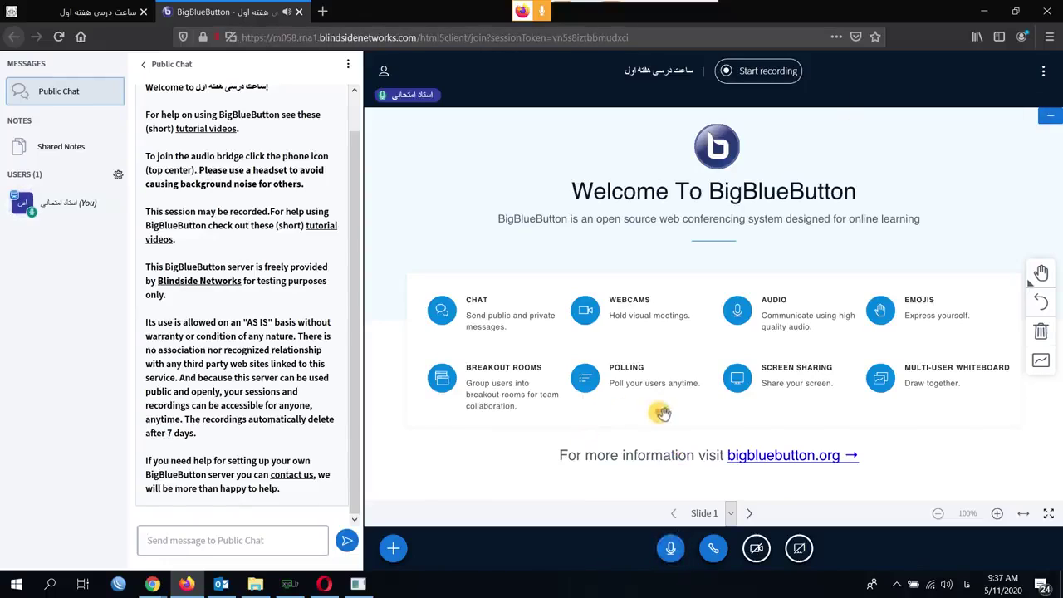
- Upload the chapter one communications slides pptx, found by searching Downloads for 'سلا', as the presentation
{"action": "left_click", "coordinate": [397, 551]}
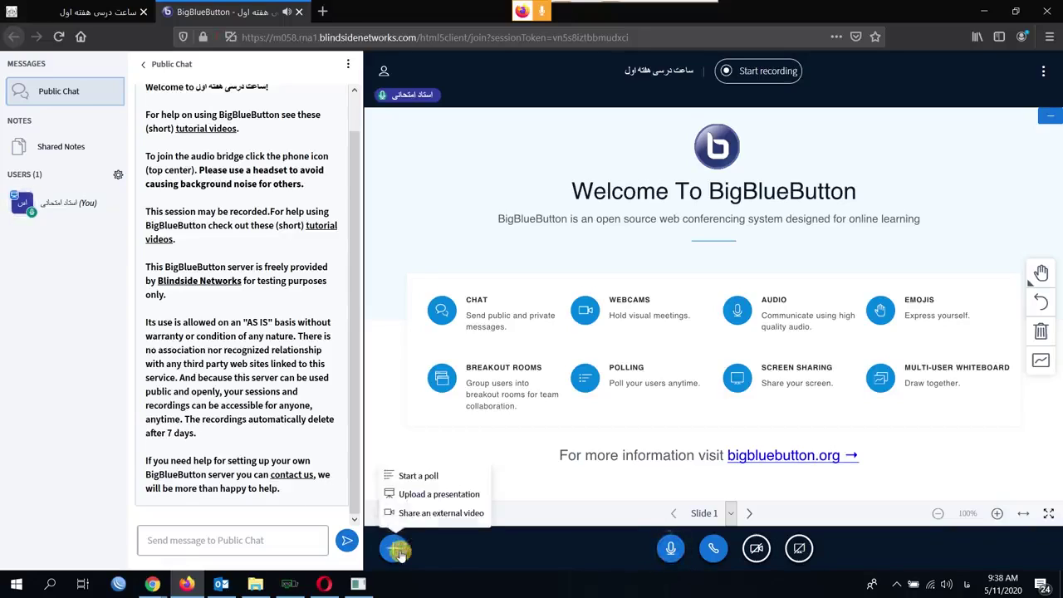
{"action": "left_click", "coordinate": [464, 497]}
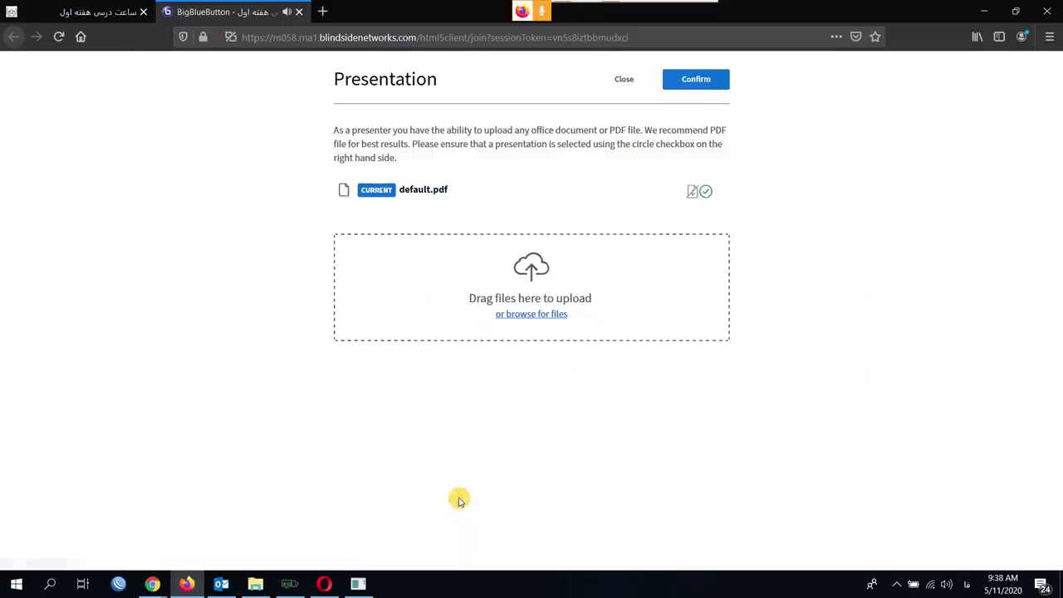
{"action": "left_click", "coordinate": [533, 274]}
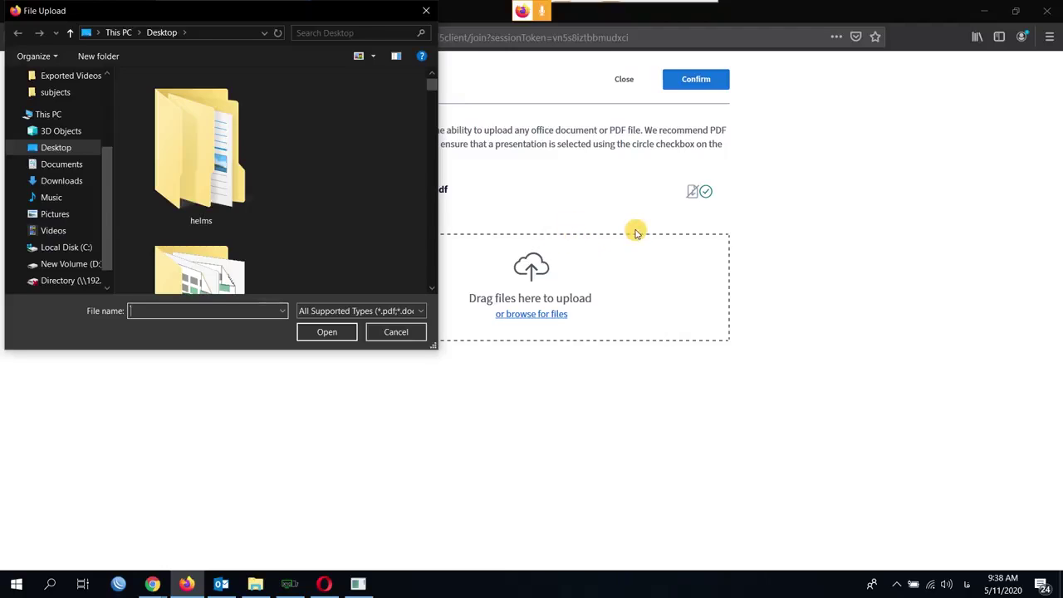
{"action": "left_click", "coordinate": [59, 180]}
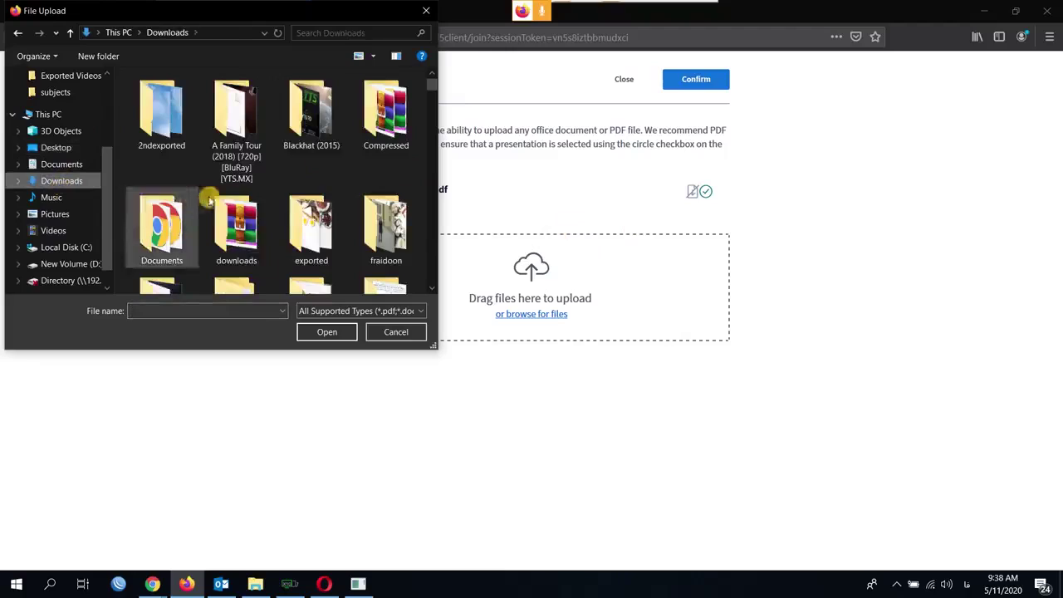
{"action": "left_click", "coordinate": [376, 35]}
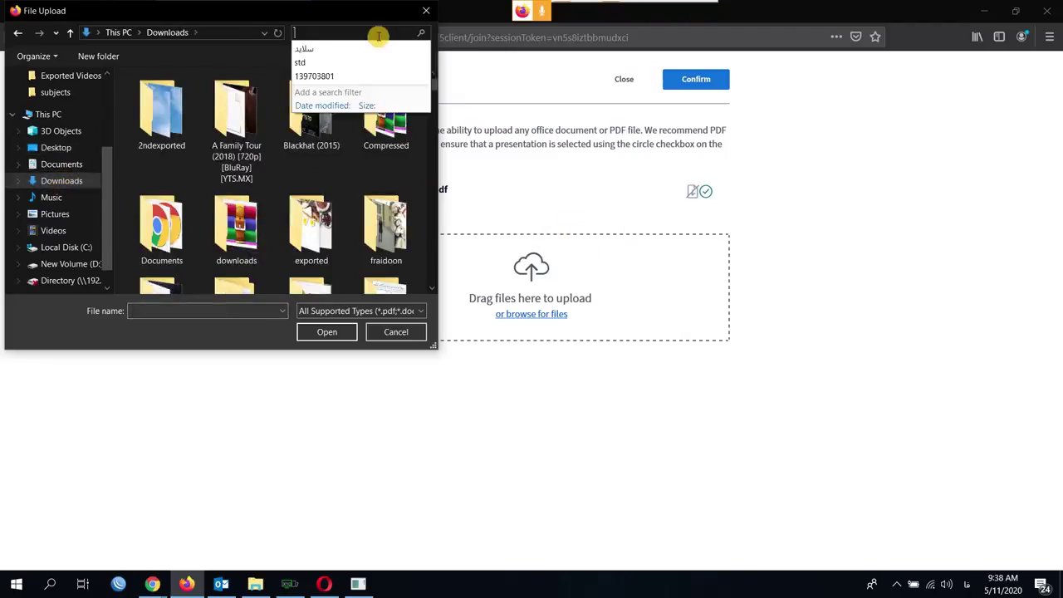
{"action": "type", "text": "سلا"}
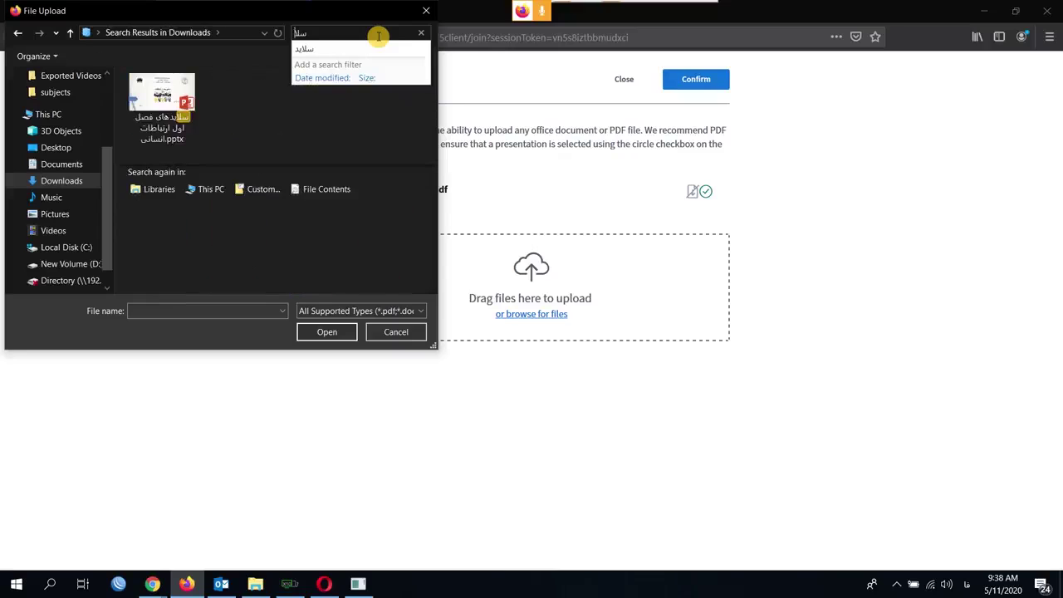
{"action": "double_click", "coordinate": [151, 100]}
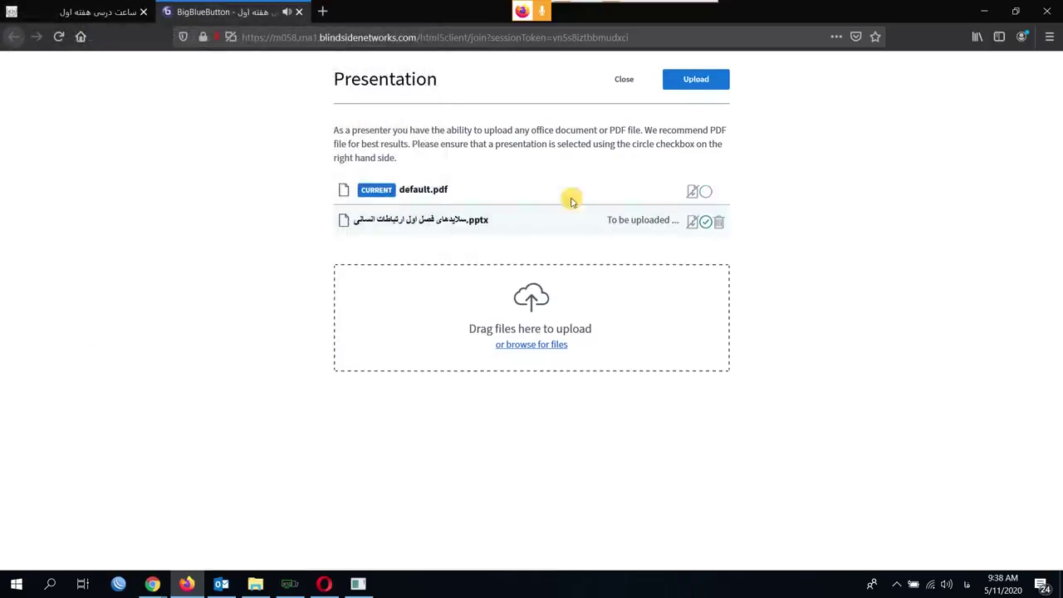
{"action": "left_click", "coordinate": [697, 79]}
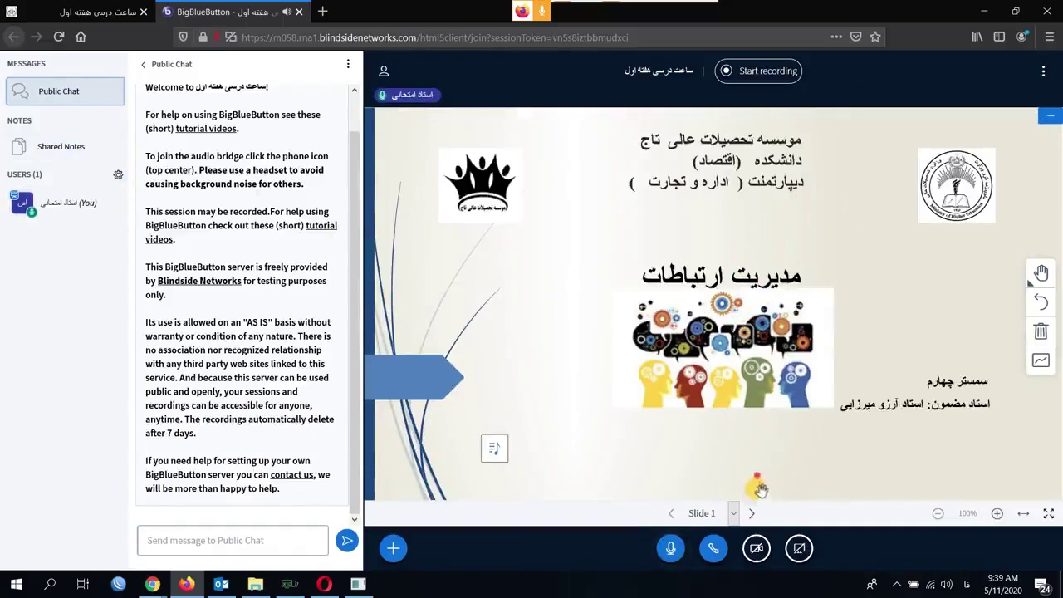
- Advance the presentation to slide 2 and bring the Opera browser forward
{"action": "left_click", "coordinate": [751, 513]}
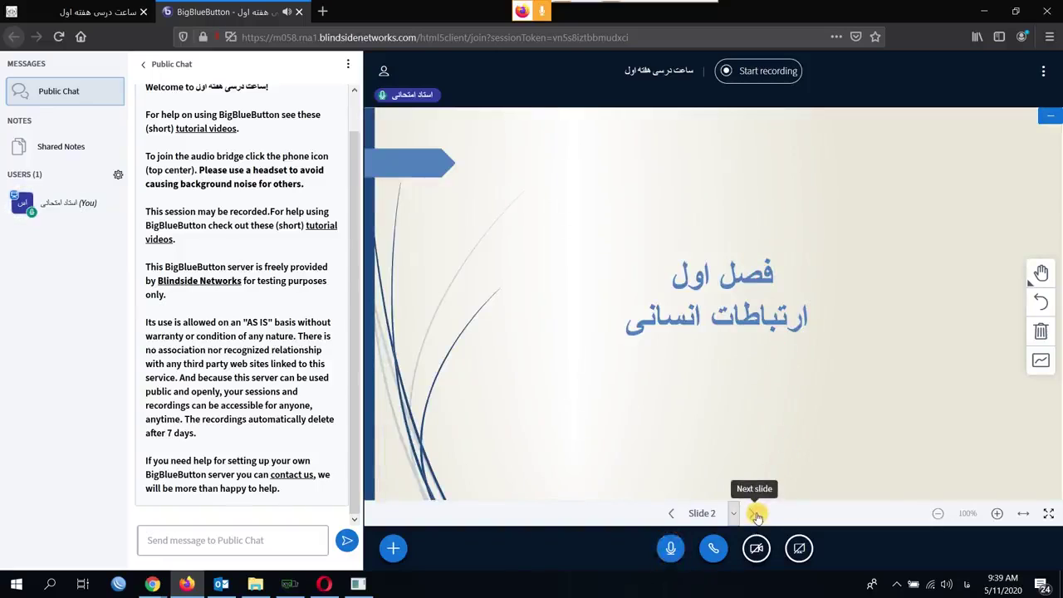
{"action": "left_click", "coordinate": [331, 586]}
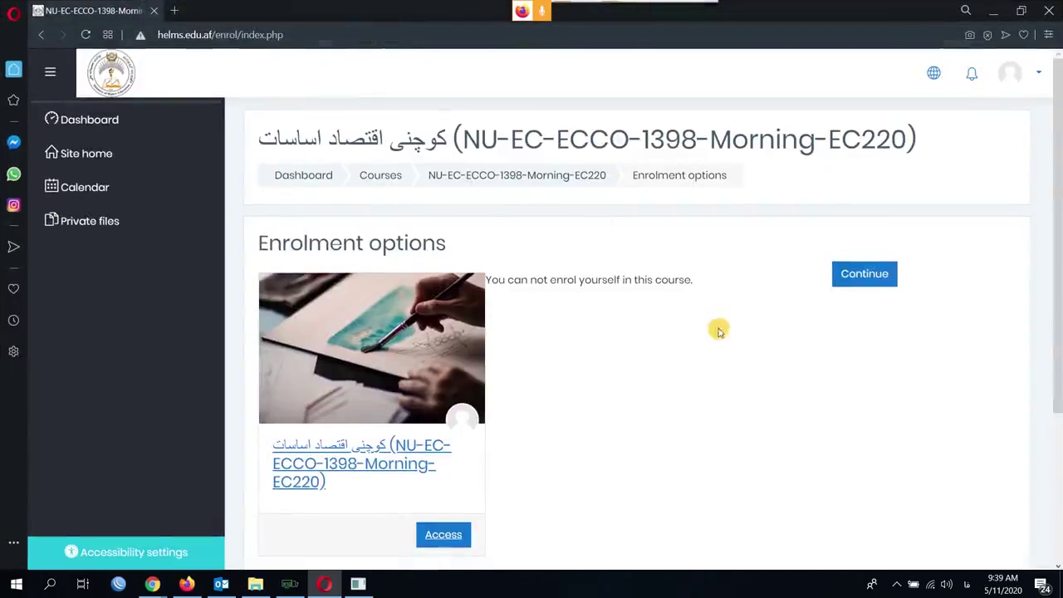
- In Opera, open testing-subject from My courses and join the ساعت درسی هفته اول session
{"action": "left_click", "coordinate": [86, 34]}
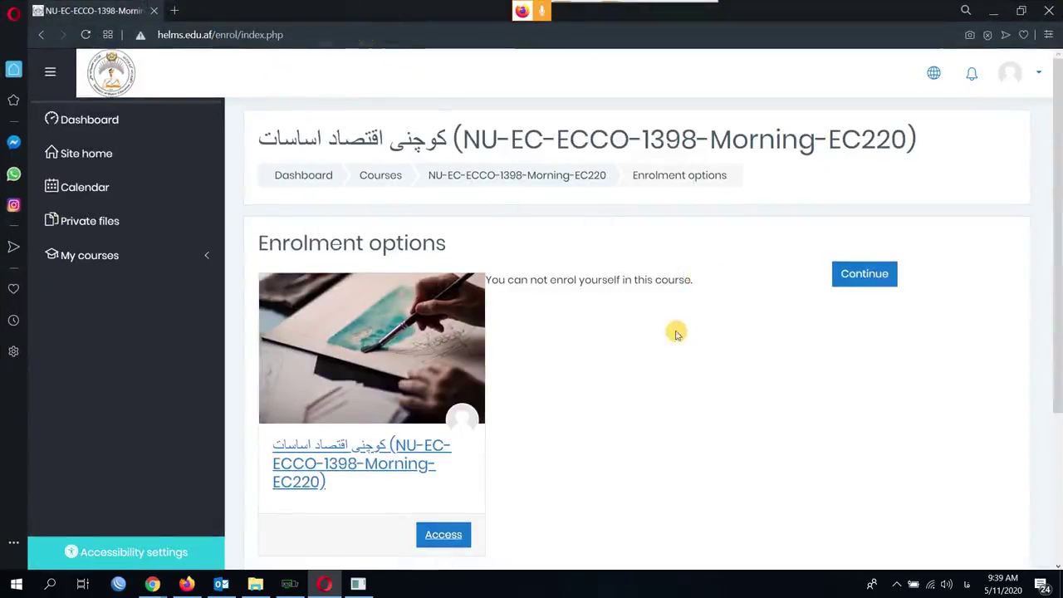
{"action": "scroll", "coordinate": [671, 330], "scroll_direction": "down", "scroll_amount": 3}
{"action": "scroll", "coordinate": [671, 343], "scroll_direction": "up", "scroll_amount": 3}
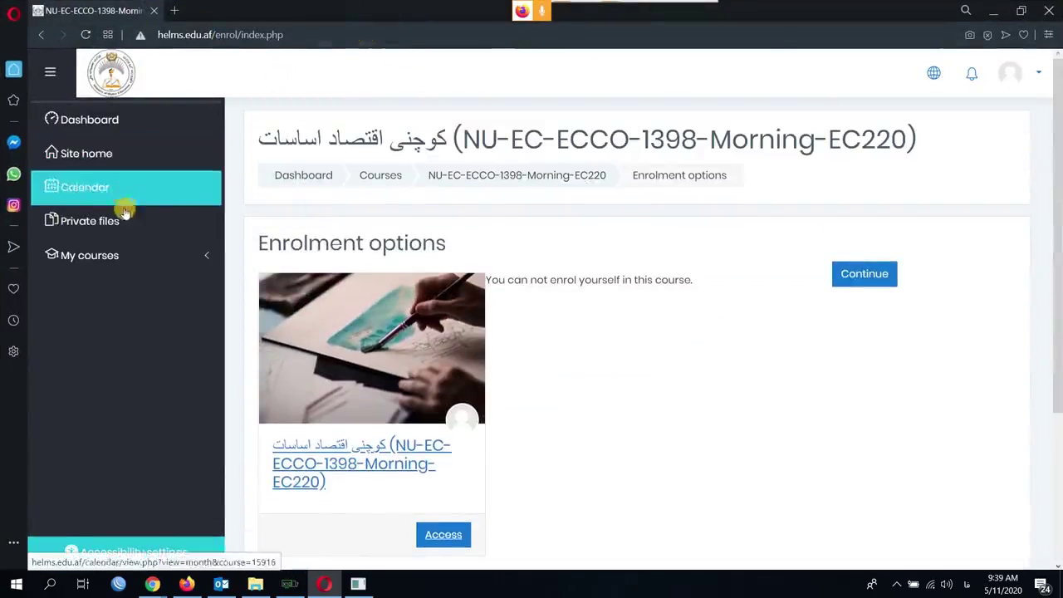
{"action": "left_click", "coordinate": [116, 259]}
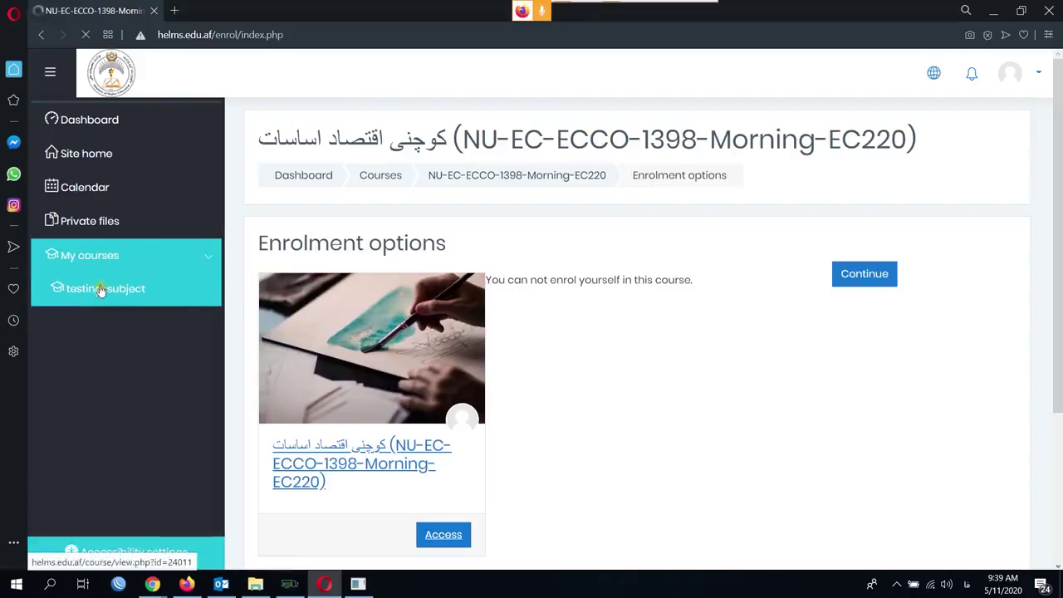
{"action": "left_click", "coordinate": [70, 284]}
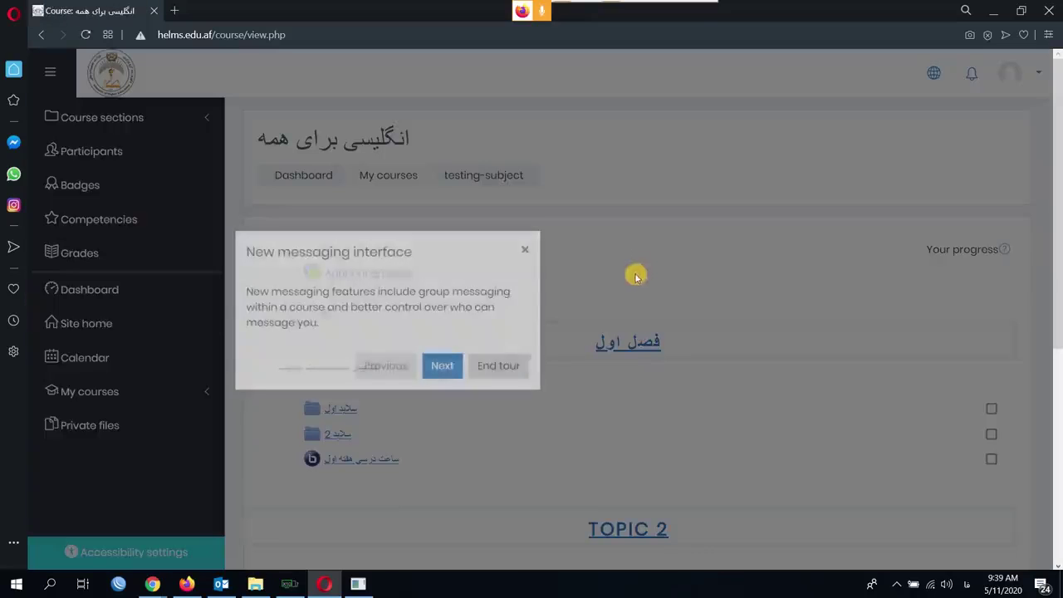
{"action": "left_click", "coordinate": [496, 363]}
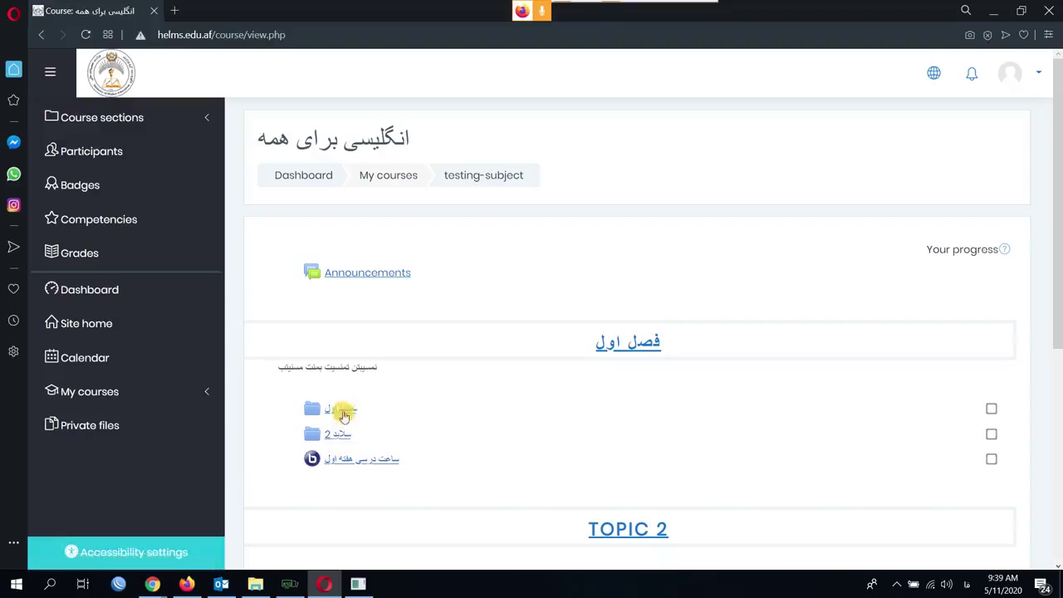
{"action": "left_click", "coordinate": [363, 461]}
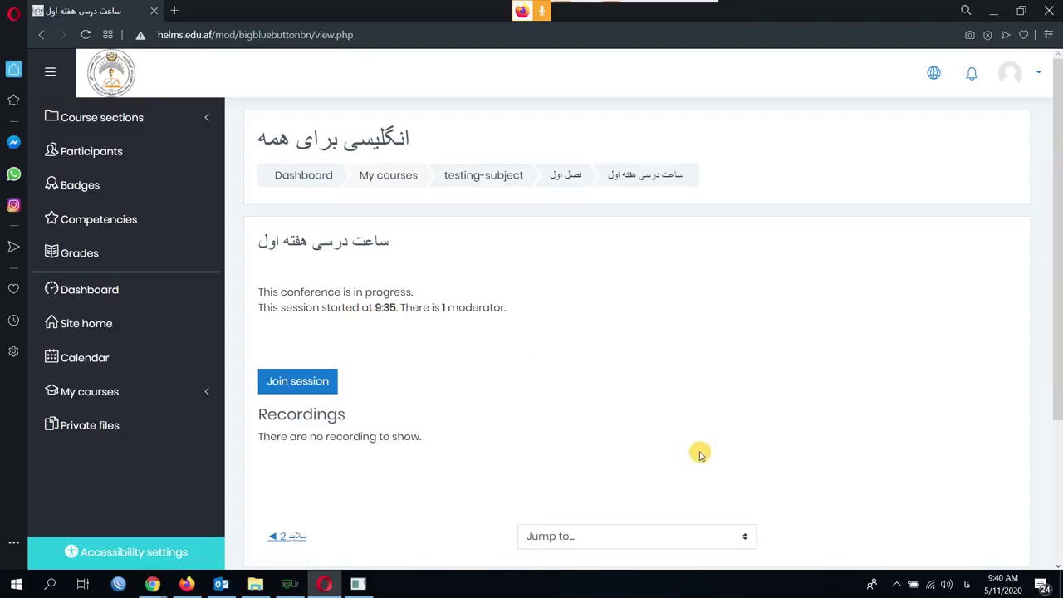
{"action": "left_click", "coordinate": [306, 385]}
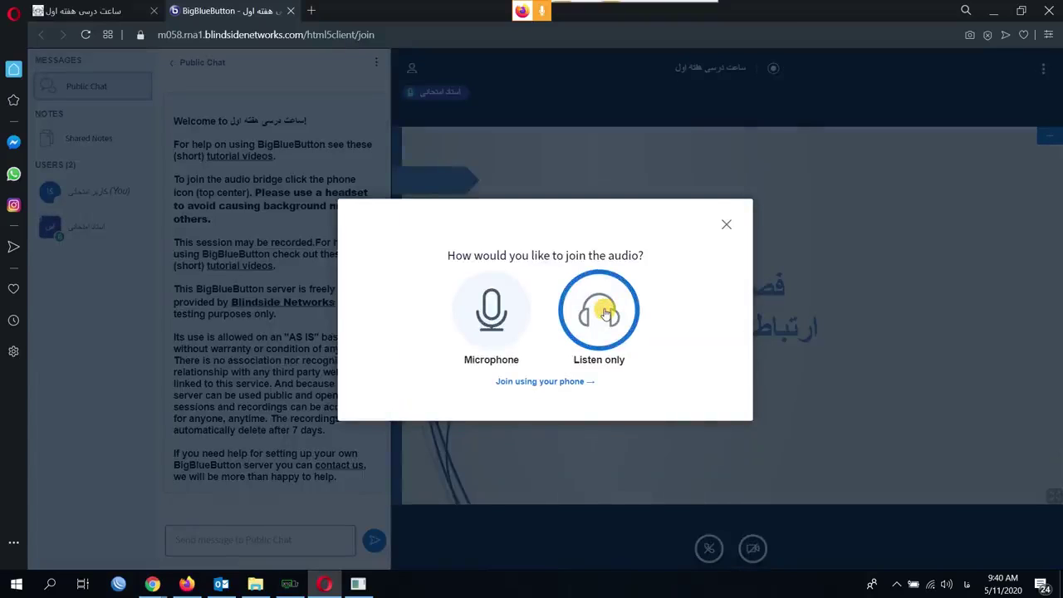
- Join the viewer's audio as listen only and shrink the Opera window aside
{"action": "left_click", "coordinate": [604, 312]}
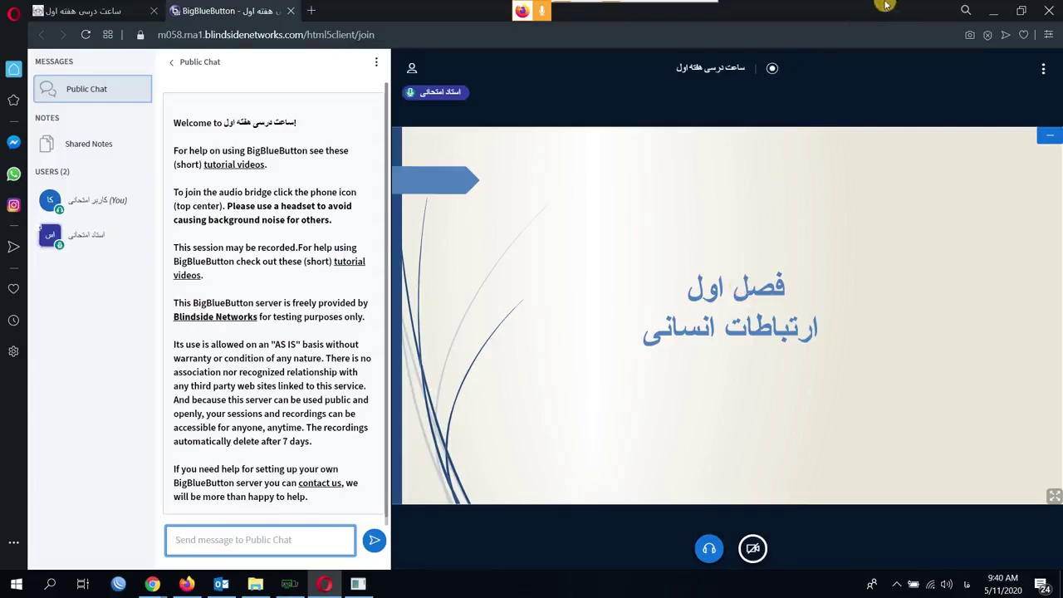
{"action": "left_click_drag", "start_coordinate": [884, 8], "coordinate": [720, 116]}
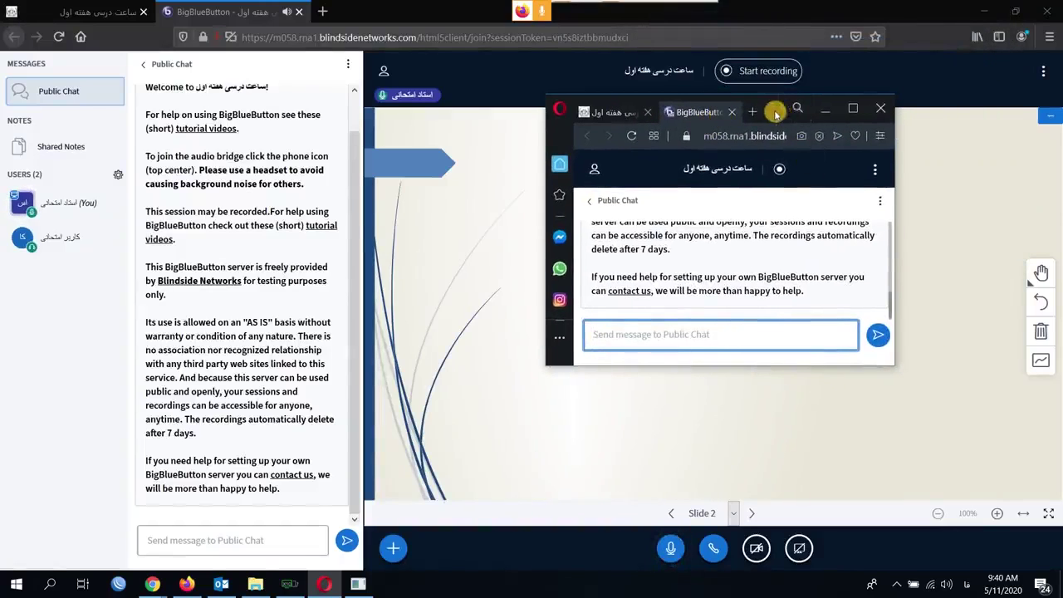
- Arrange the presenter and viewer browser windows side by side
{"action": "left_click_drag", "start_coordinate": [797, 112], "coordinate": [1057, 131]}
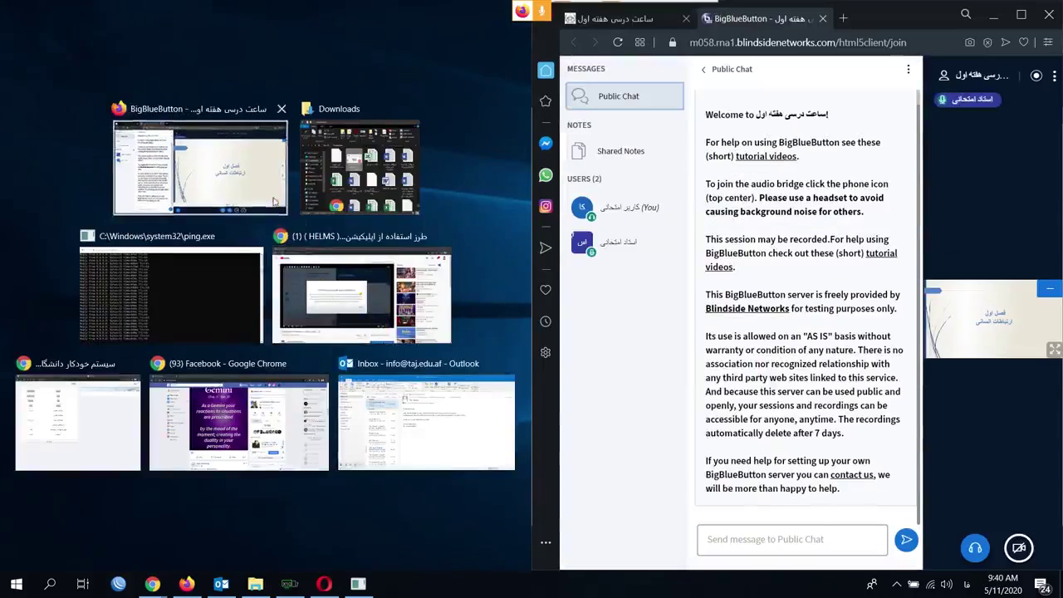
{"action": "left_click", "coordinate": [259, 196]}
{"action": "left_click_drag", "start_coordinate": [373, 12], "coordinate": [1, 124]}
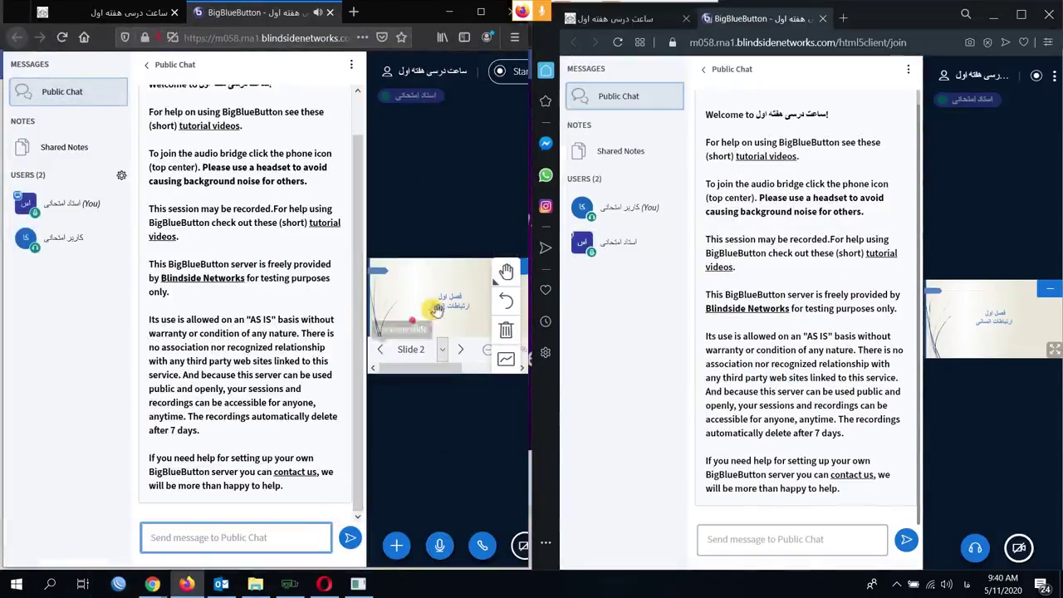
- Advance the slides to slide 4, then close the viewer's tab and maximize Firefox
{"action": "left_click", "coordinate": [460, 348]}
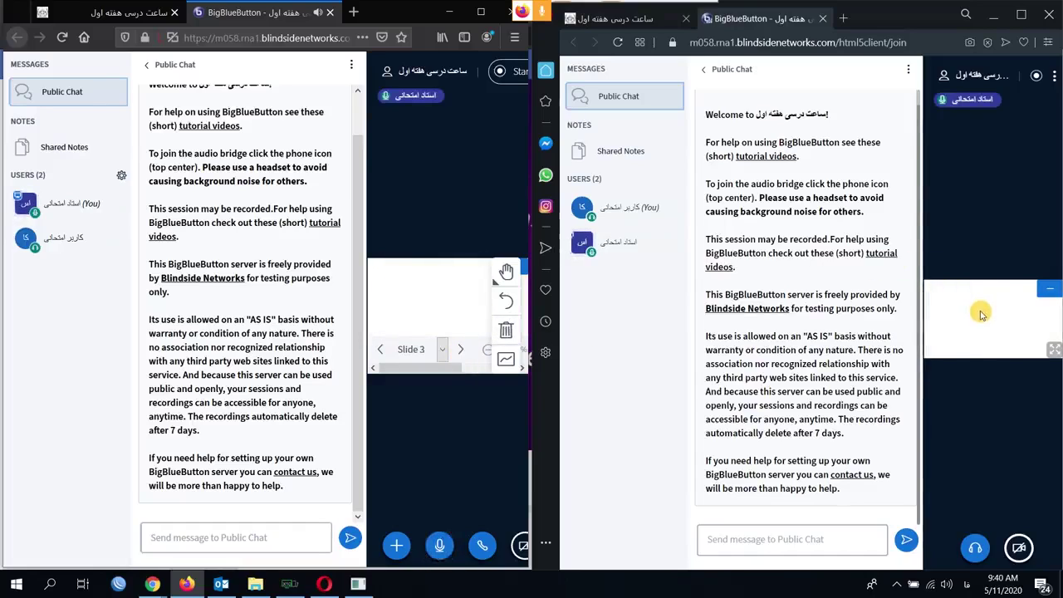
{"action": "left_click", "coordinate": [461, 351]}
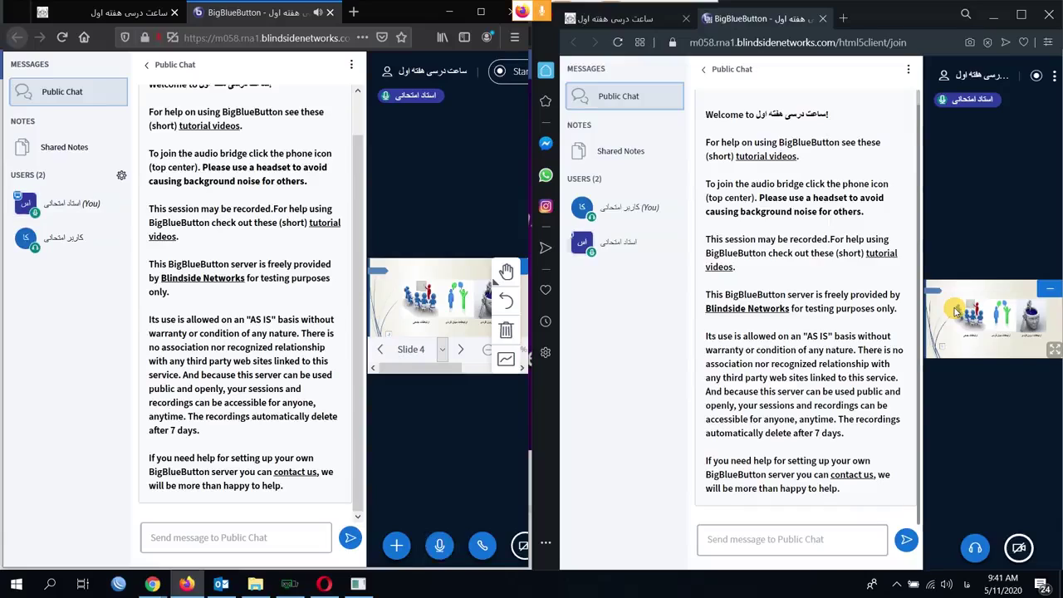
{"action": "left_click", "coordinate": [822, 18]}
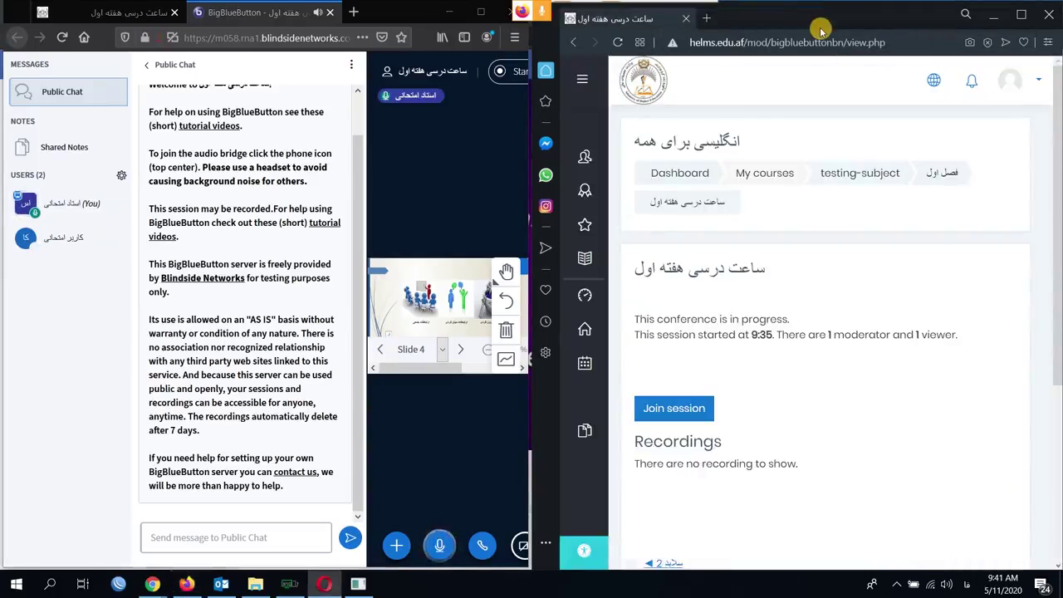
{"action": "left_click", "coordinate": [479, 12]}
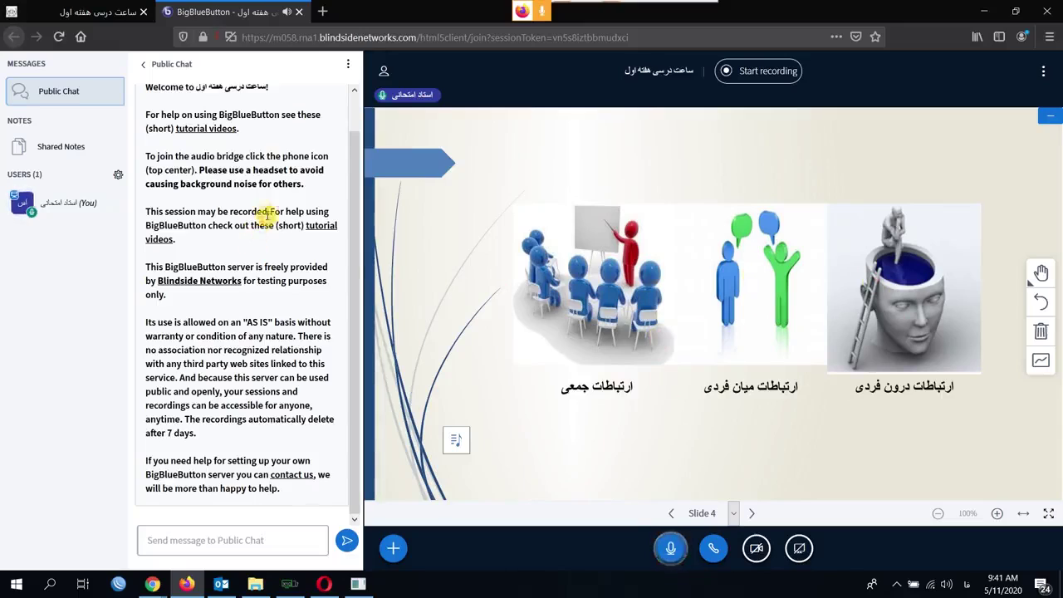
- Share the HELMS YouTube tutorial window in the session's screen share
{"action": "left_click", "coordinate": [801, 552]}
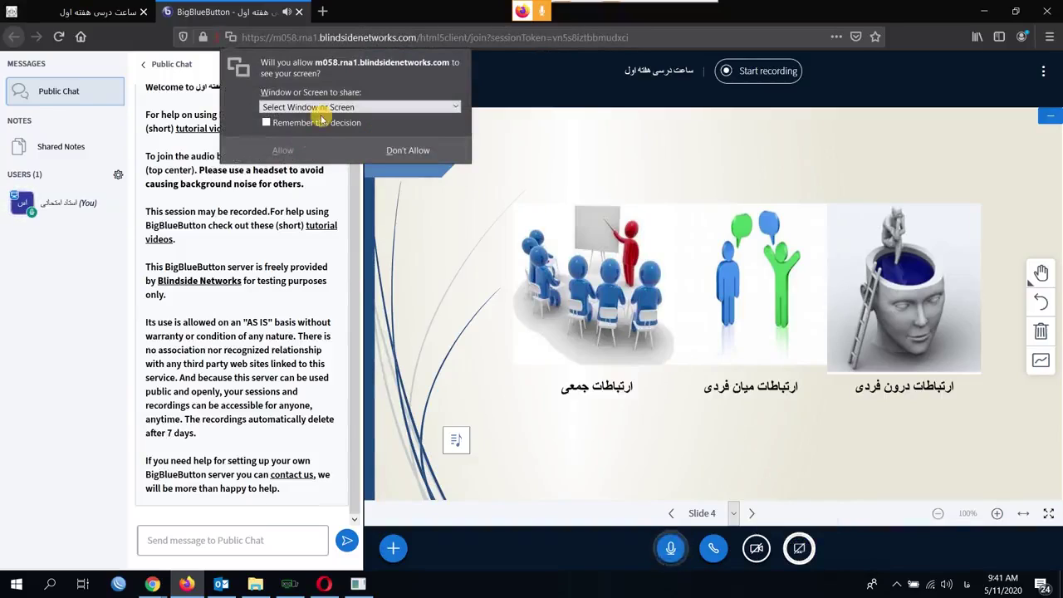
{"action": "left_click", "coordinate": [316, 108]}
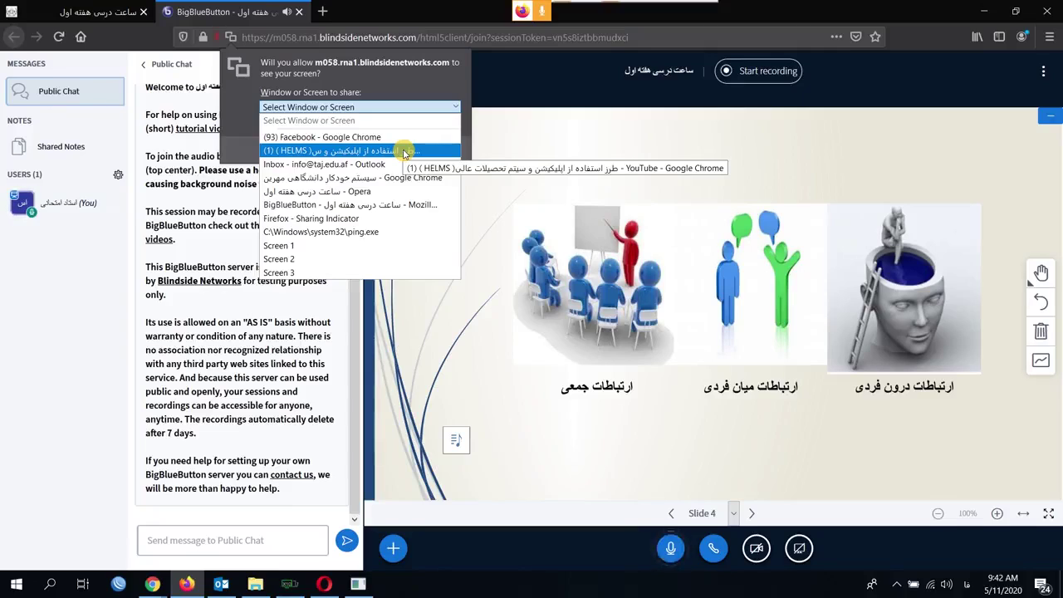
{"action": "left_click", "coordinate": [404, 151]}
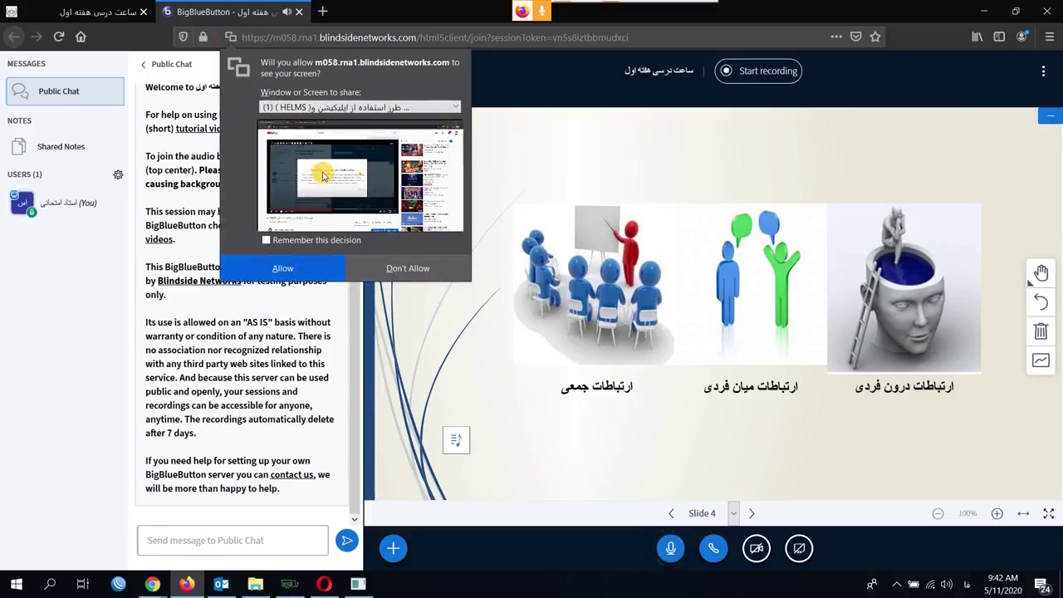
{"action": "left_click", "coordinate": [284, 267]}
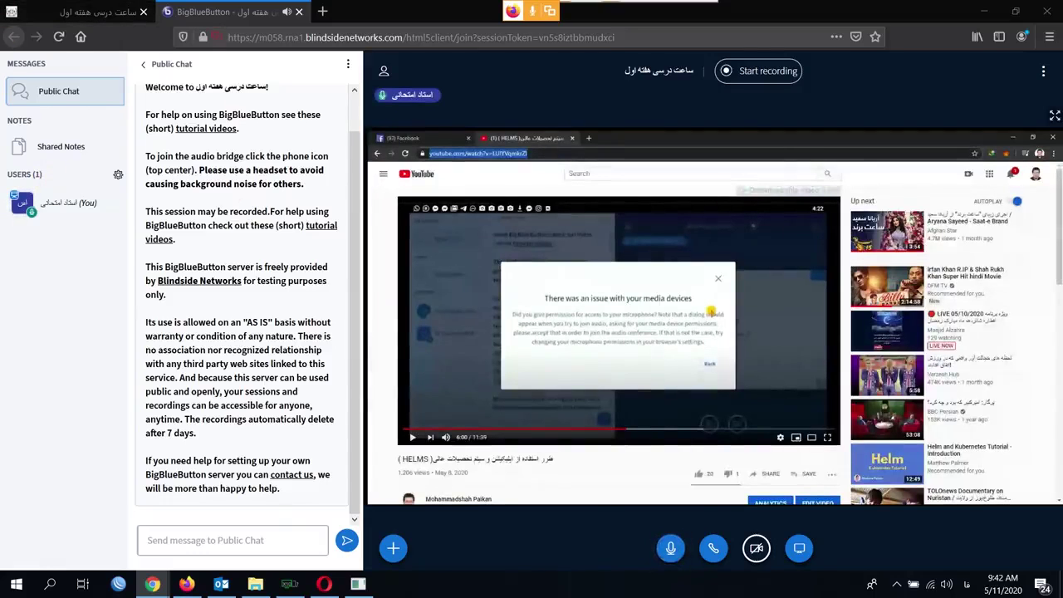
- Play the shared YouTube tutorial briefly and pause it at 6:07
{"action": "left_click_drag", "start_coordinate": [712, 311], "coordinate": [288, 142]}
{"action": "scroll", "coordinate": [280, 318], "scroll_direction": "down", "scroll_amount": 3}
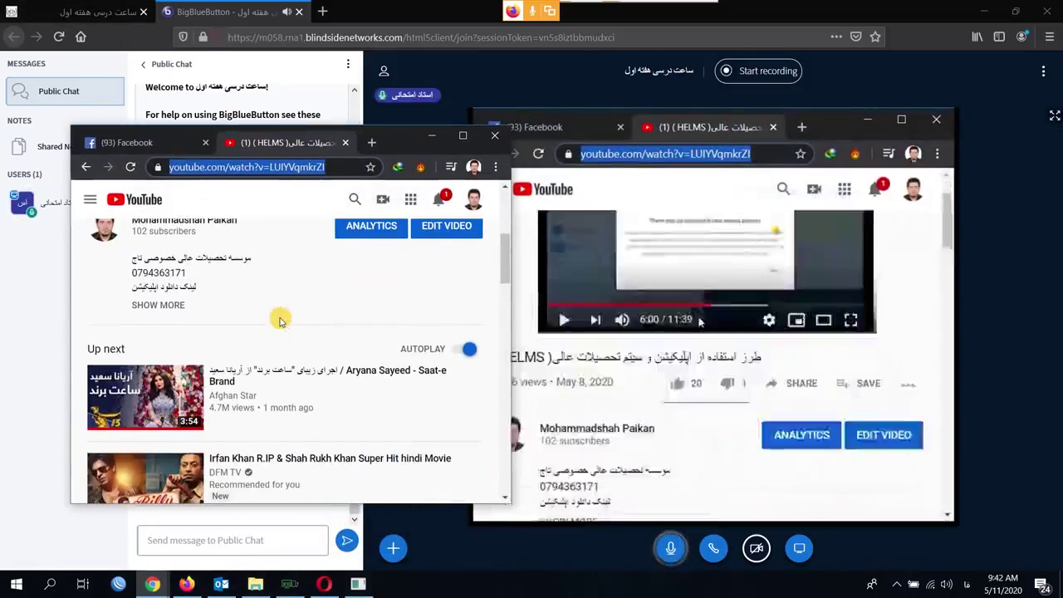
{"action": "scroll", "coordinate": [296, 339], "scroll_direction": "down", "scroll_amount": 2}
{"action": "scroll", "coordinate": [299, 344], "scroll_direction": "up", "scroll_amount": 5}
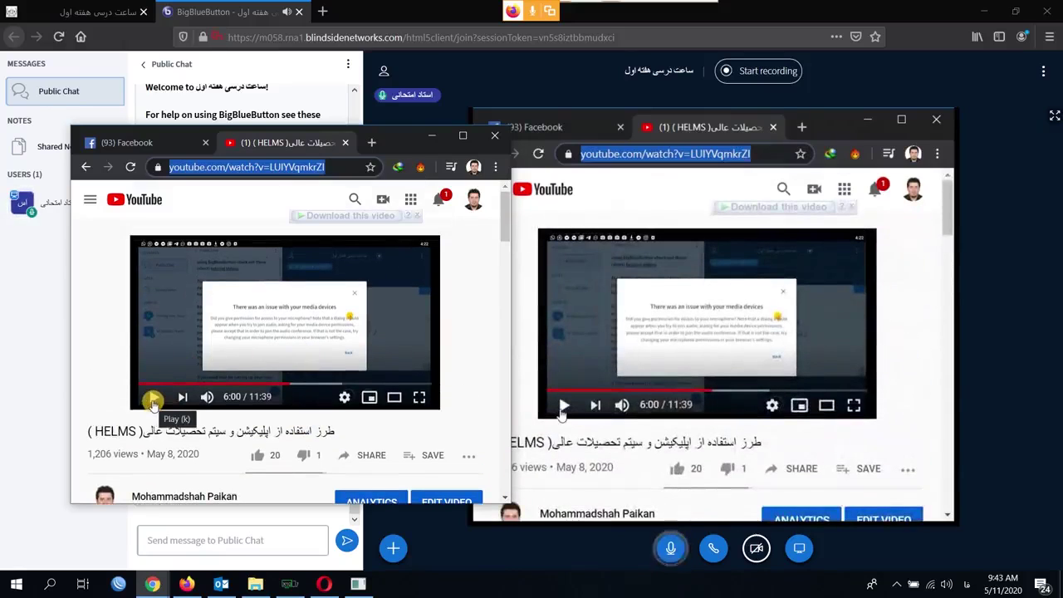
{"action": "left_click", "coordinate": [153, 401]}
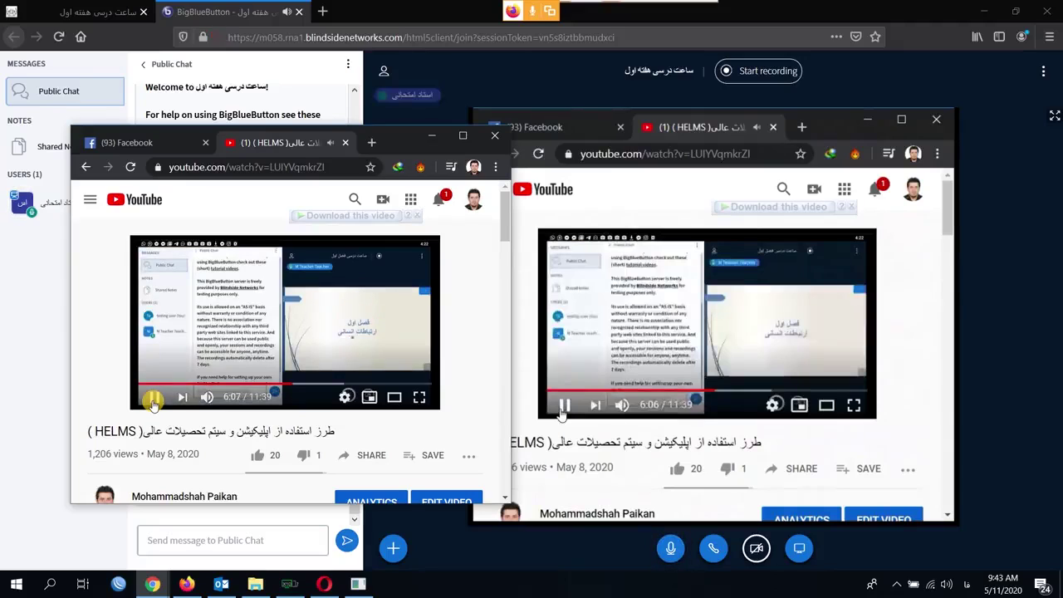
{"action": "left_click", "coordinate": [152, 400]}
{"action": "left_click", "coordinate": [563, 406]}
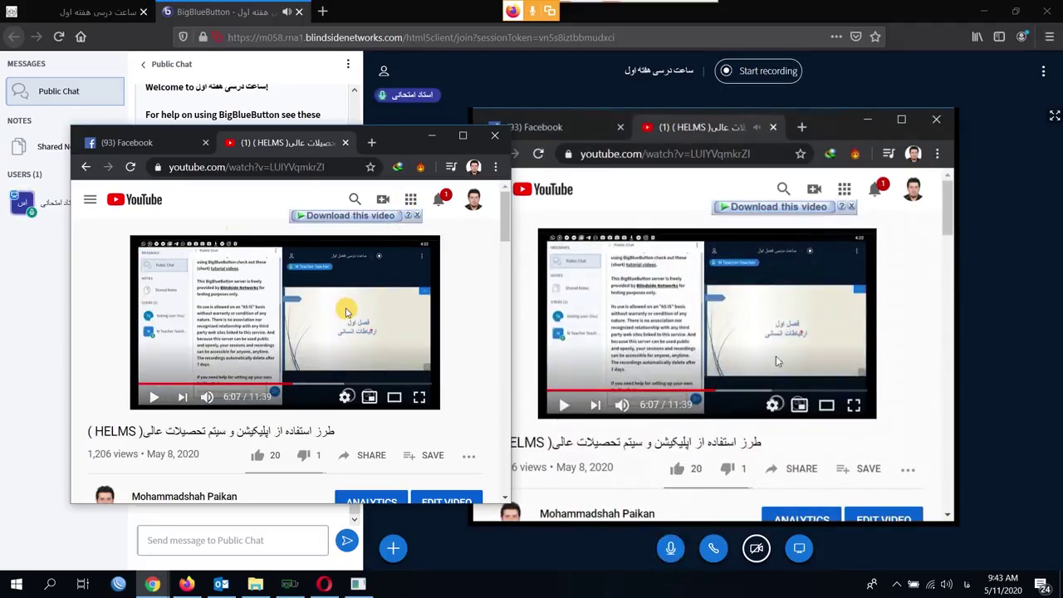
- Load helms.edu.af in a new tab of the shared browser, then minimize the local window
{"action": "left_click", "coordinate": [371, 144]}
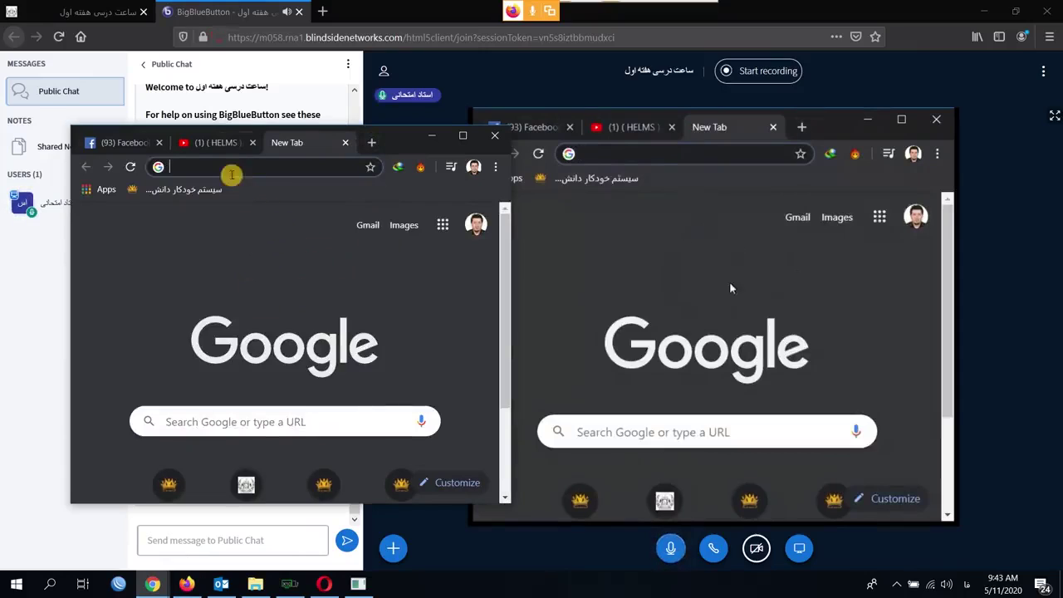
{"action": "type", "text": "ا"}
{"action": "key", "text": "BackSpace"}
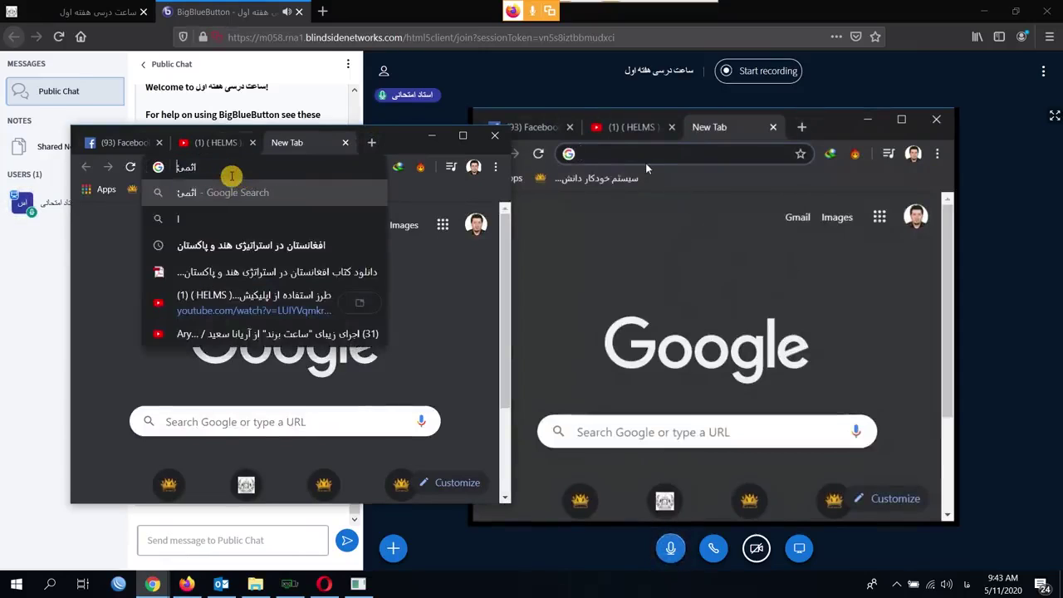
{"action": "key", "text": "BackSpace"}
{"action": "key", "text": "alt+shift"}
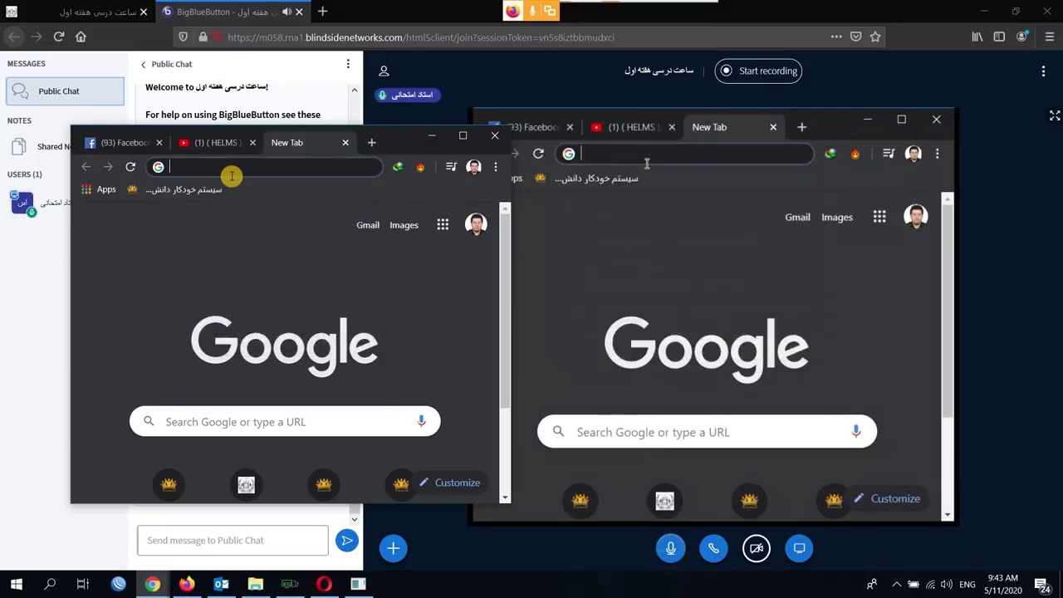
{"action": "type", "text": "helm"}
{"action": "key", "text": "Return"}
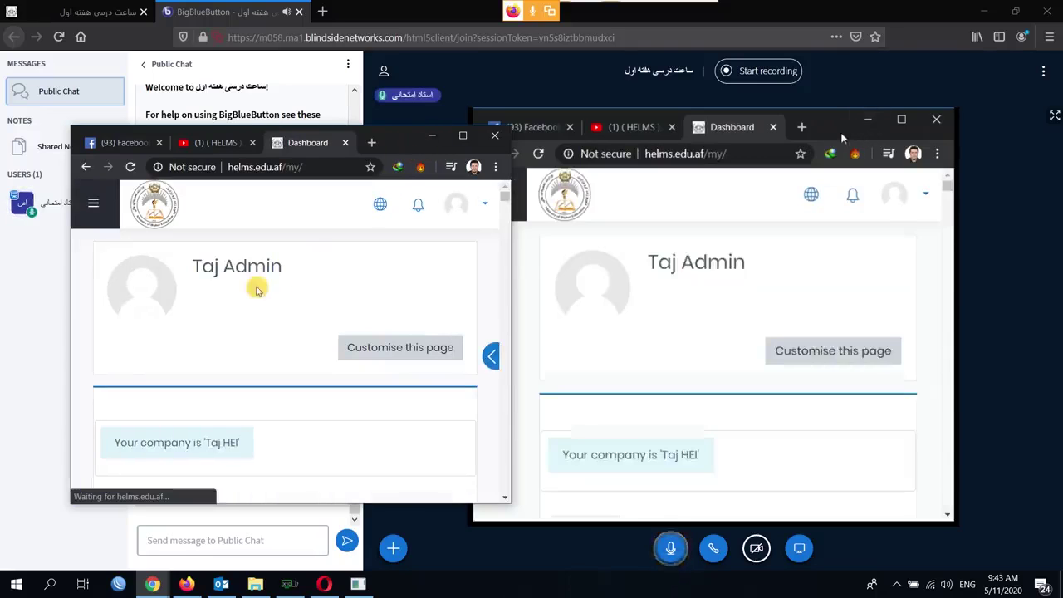
{"action": "left_click", "coordinate": [431, 135]}
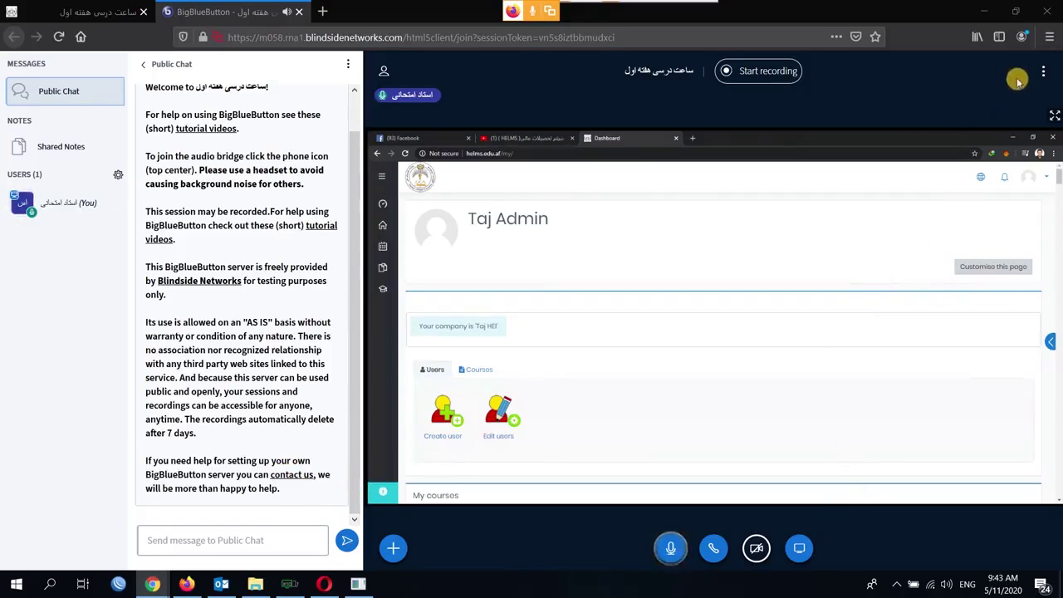
- End the BigBlueButton meeting for everyone and close the session tab
{"action": "left_click", "coordinate": [1042, 71]}
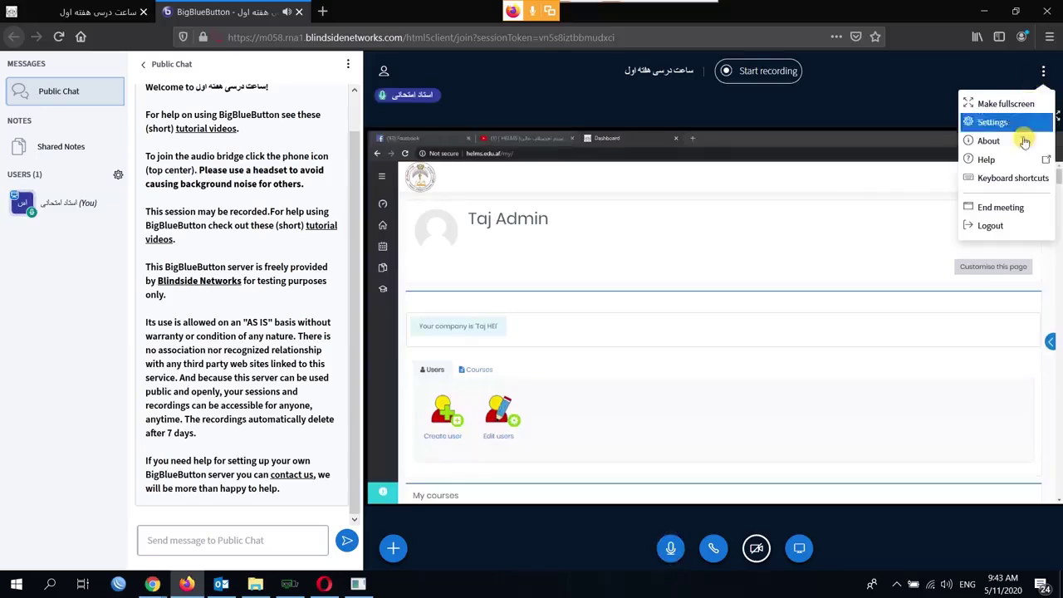
{"action": "left_click", "coordinate": [1004, 208]}
{"action": "left_click", "coordinate": [491, 329]}
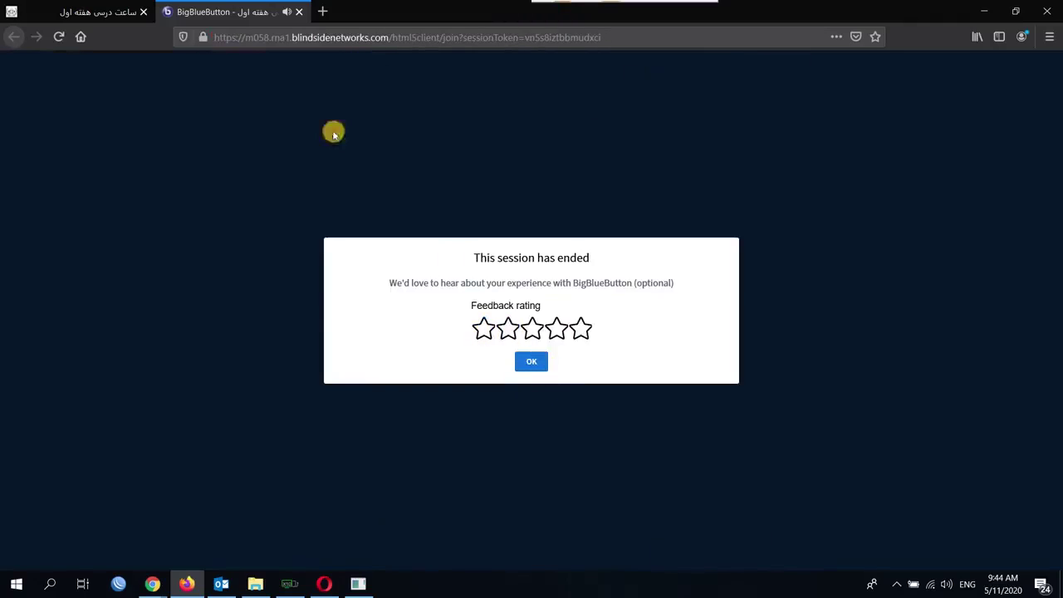
{"action": "left_click", "coordinate": [299, 11]}
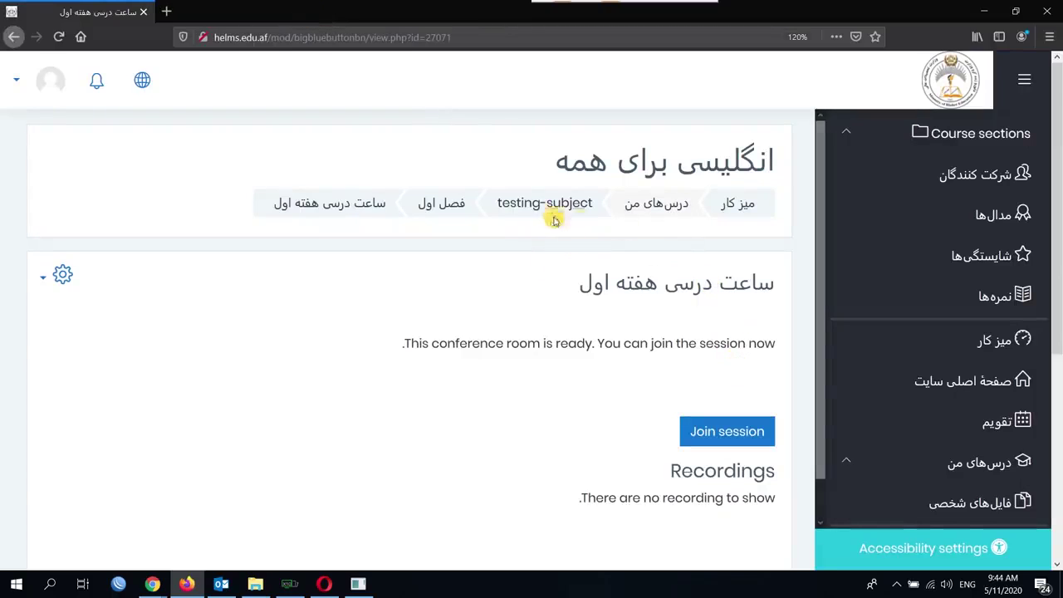
- Return to the testing-subject course page and scroll down to the فصل اول section
{"action": "left_click", "coordinate": [517, 209]}
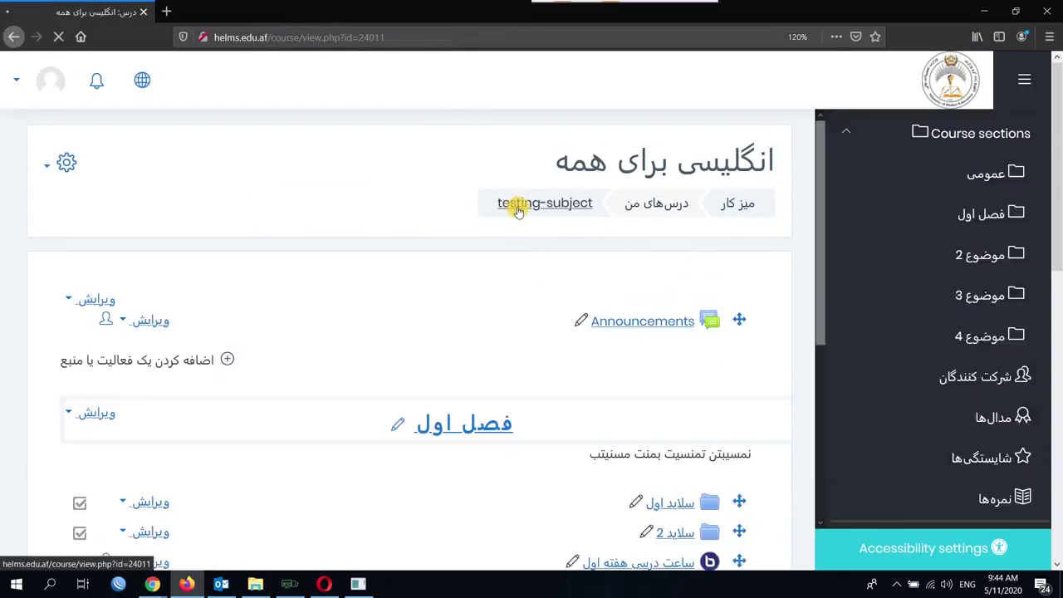
{"action": "scroll", "coordinate": [687, 357], "scroll_direction": "down", "scroll_amount": 2}
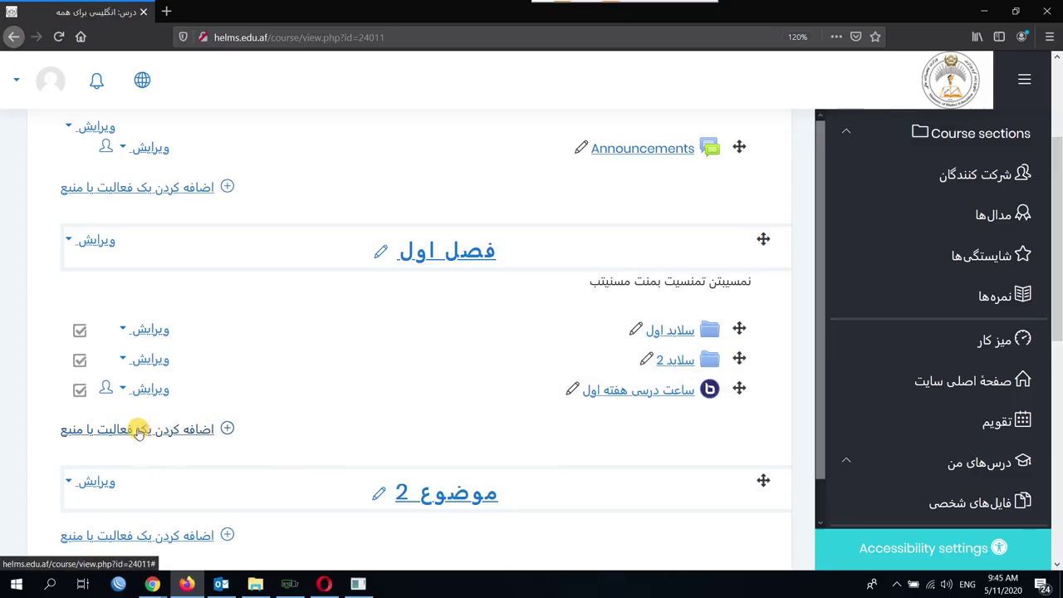
- Add a Quiz (آزمون) activity to section one, فصل اول
{"action": "left_click", "coordinate": [139, 429]}
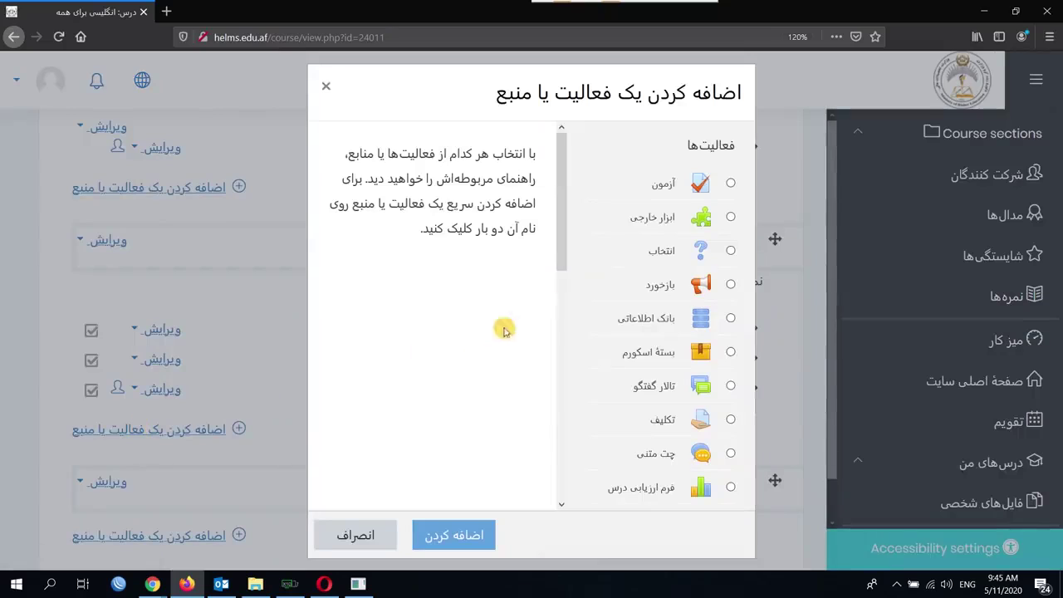
{"action": "left_click", "coordinate": [731, 183]}
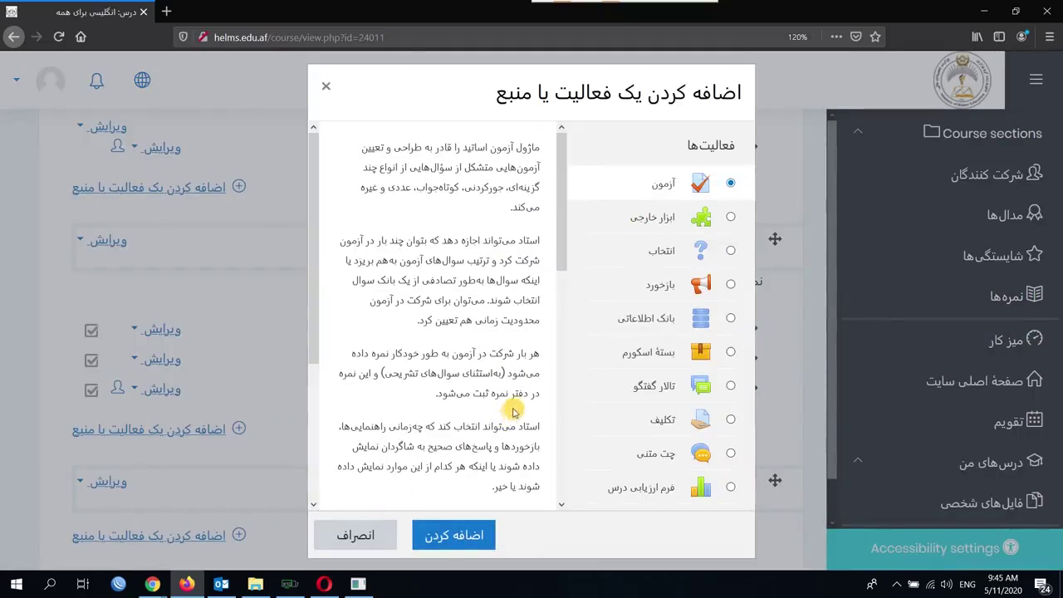
{"action": "left_click", "coordinate": [444, 537]}
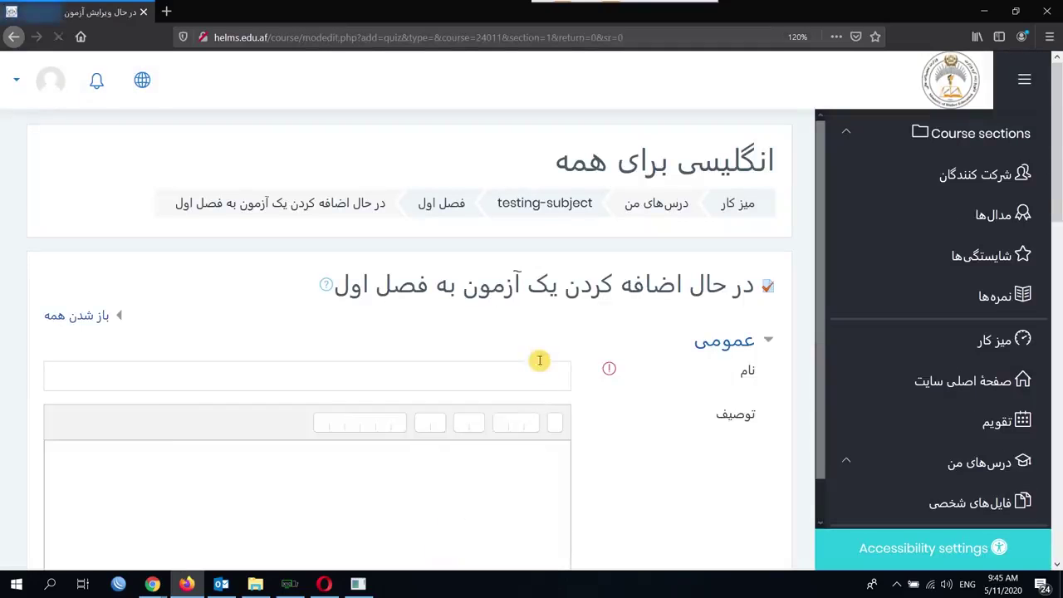
- Name the quiz 'امتحان فعالیت صنی', typed in Persian
{"action": "left_click", "coordinate": [499, 377]}
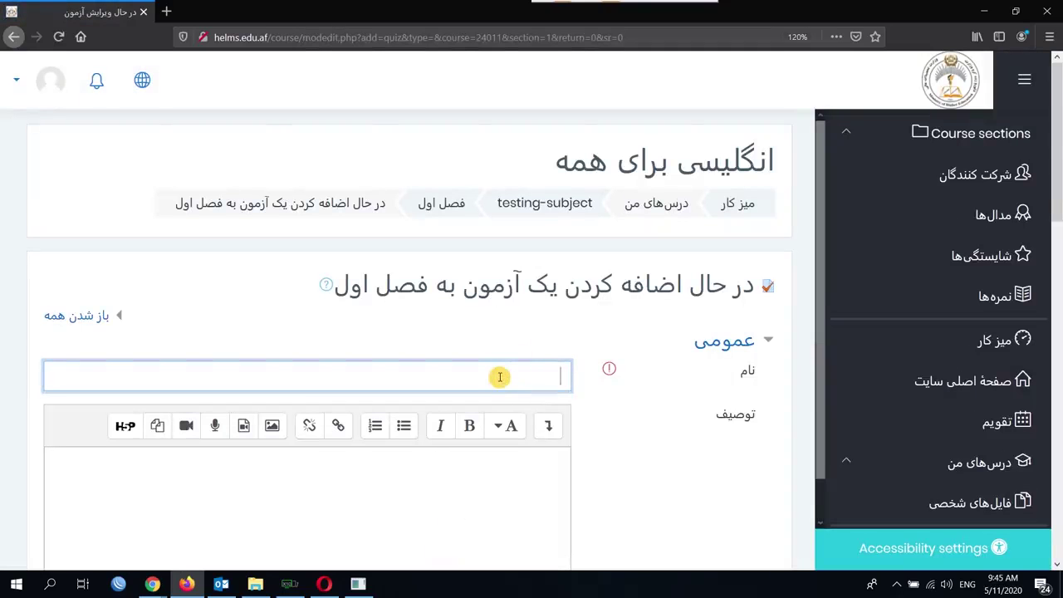
{"action": "key", "text": "alt+shift"}
{"action": "type", "text": "امت"}
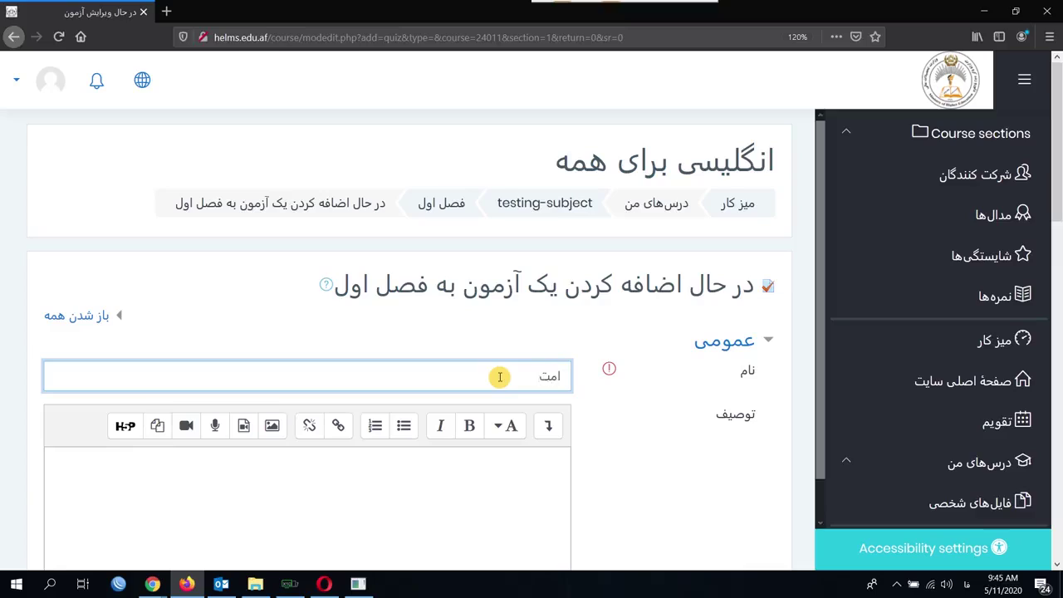
{"action": "type", "text": "حان فعالیت صنی"}
{"action": "left_click", "coordinate": [484, 507]}
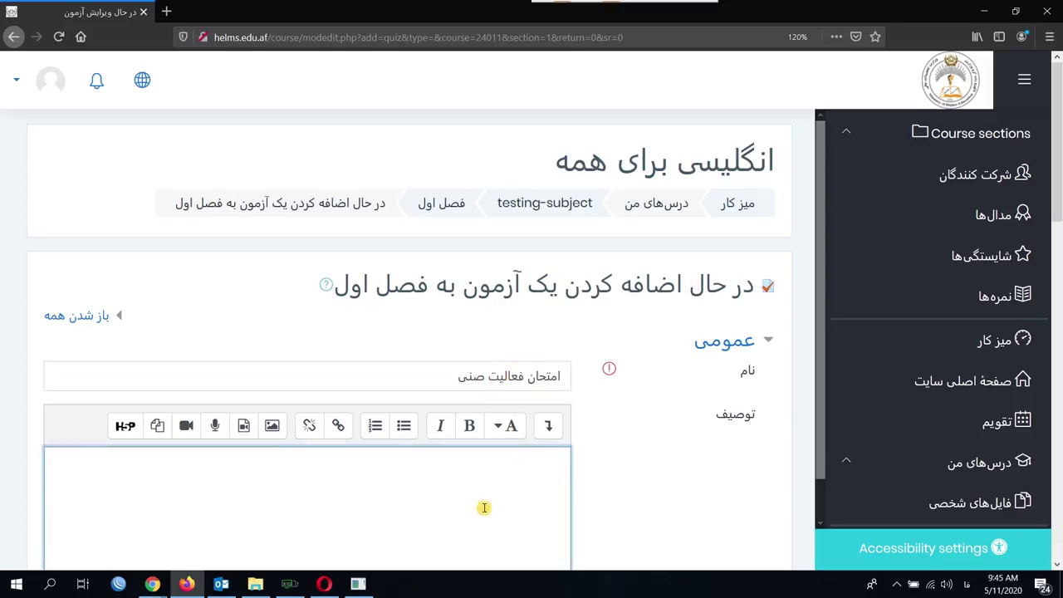
- Expand the quiz's Timing settings
{"action": "scroll", "coordinate": [581, 465], "scroll_direction": "down", "scroll_amount": 2}
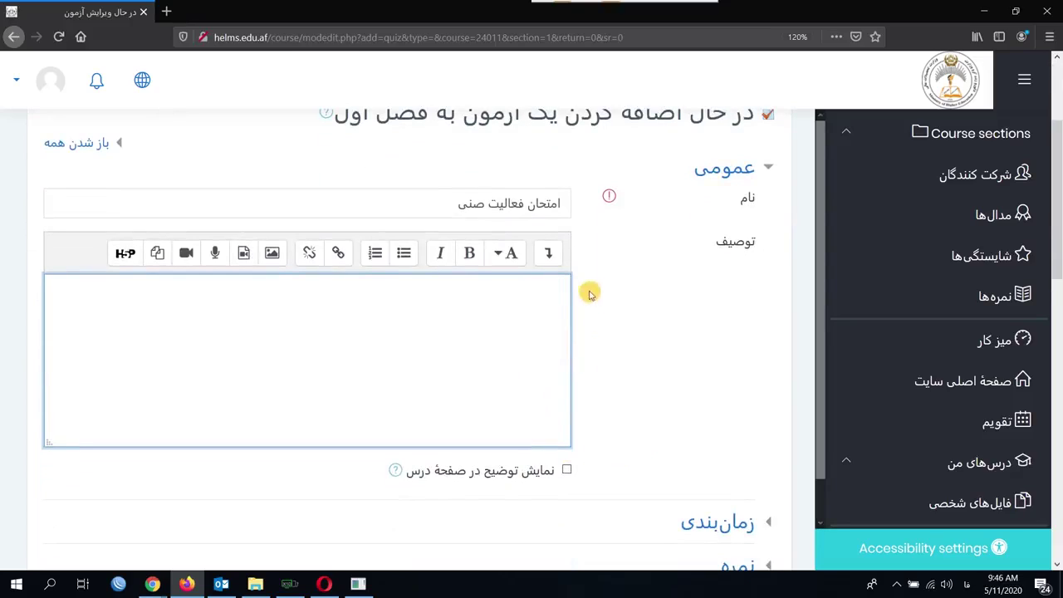
{"action": "scroll", "coordinate": [626, 361], "scroll_direction": "down", "scroll_amount": 2}
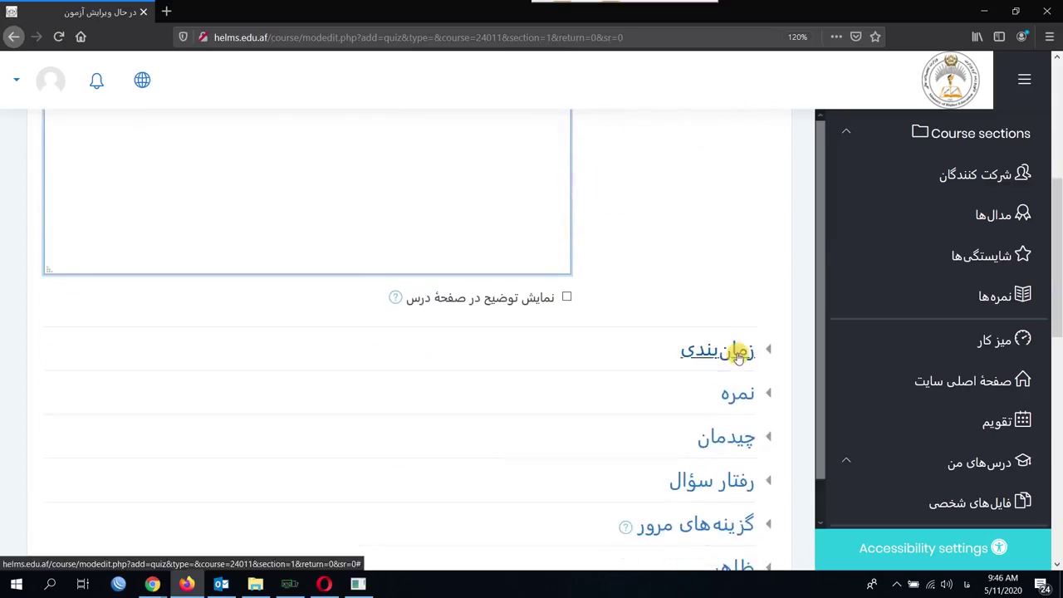
{"action": "left_click", "coordinate": [736, 352]}
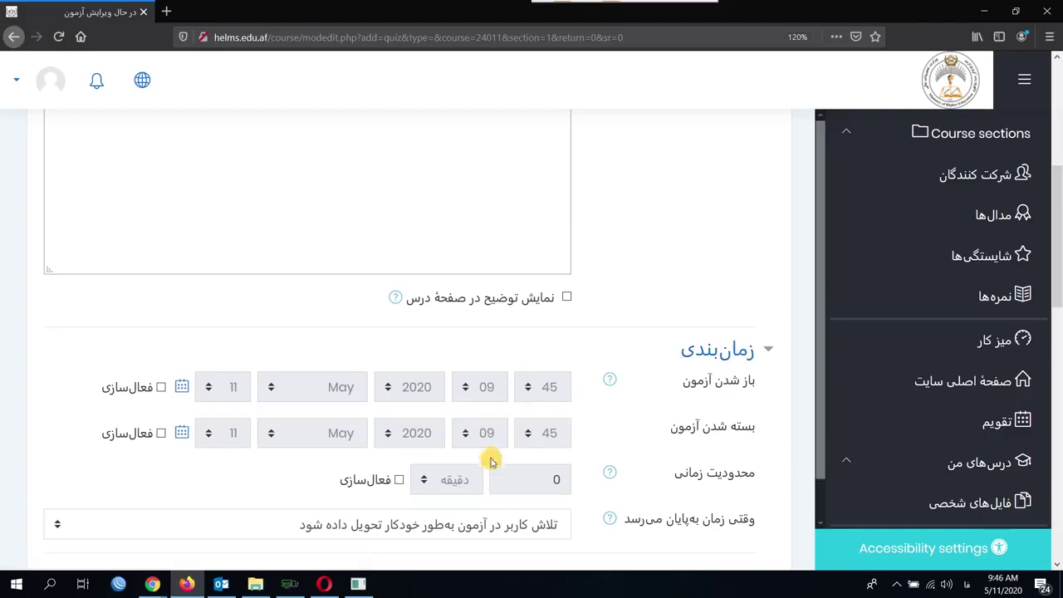
- Enable the quiz open and close dates, both on 12 May 2020
{"action": "left_click", "coordinate": [162, 387]}
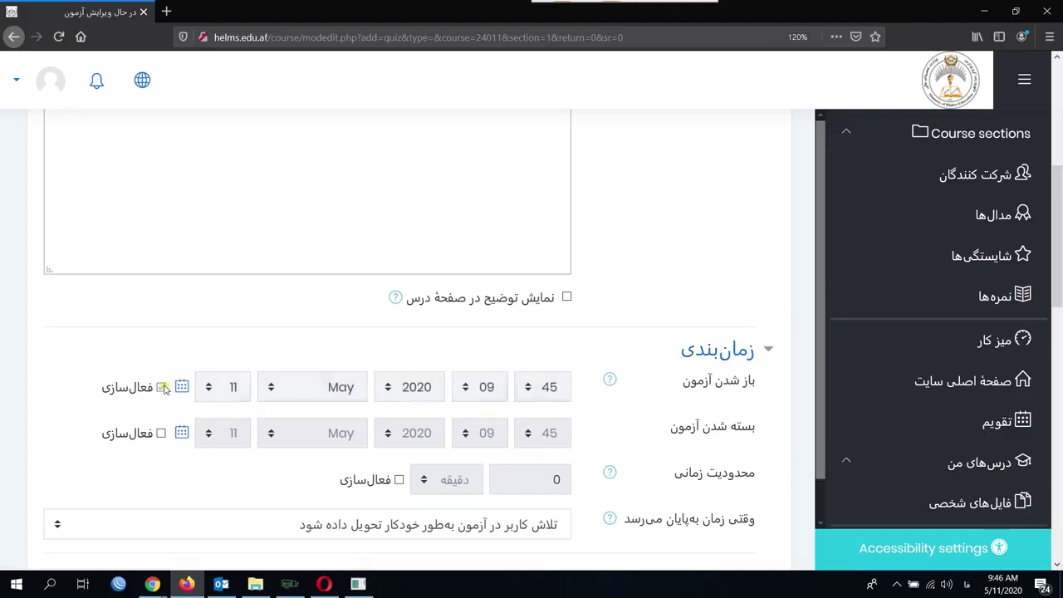
{"action": "left_click", "coordinate": [161, 433]}
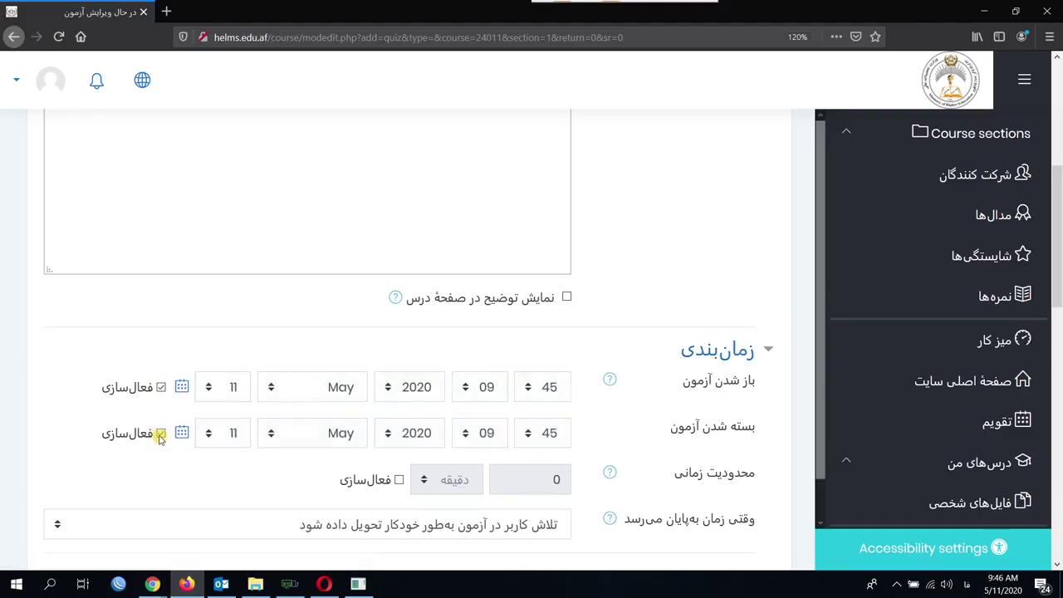
{"action": "left_click", "coordinate": [226, 387]}
{"action": "left_click", "coordinate": [223, 317]}
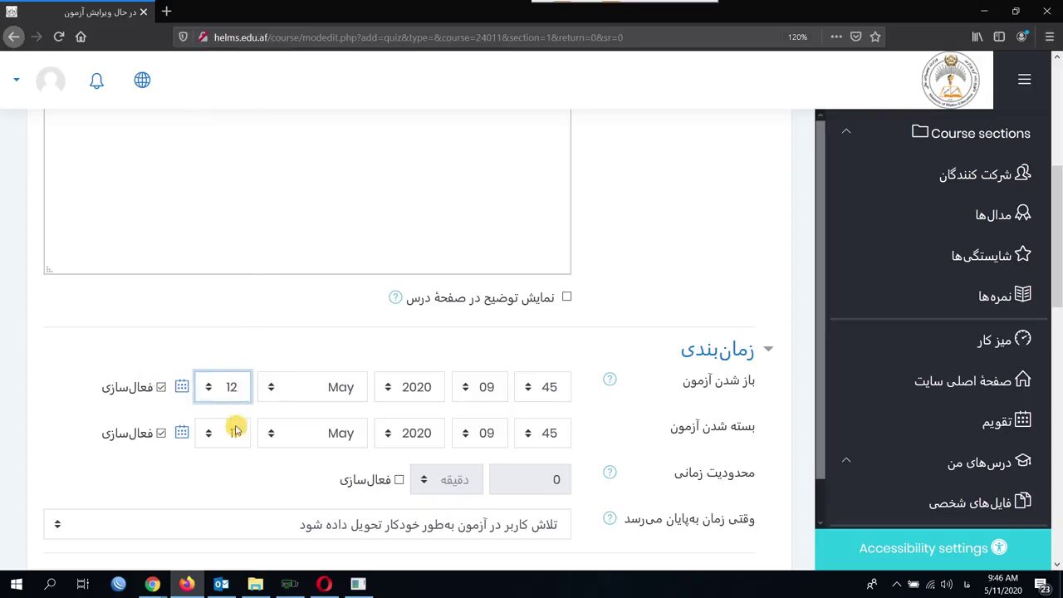
{"action": "left_click", "coordinate": [234, 430]}
{"action": "left_click", "coordinate": [237, 295]}
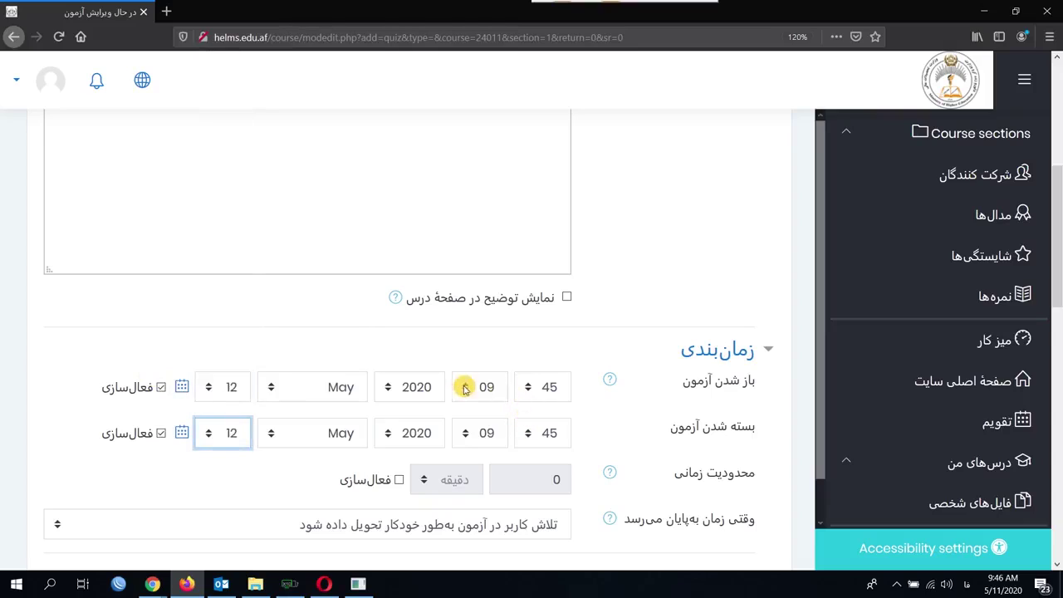
- Set the quiz to open at 09:00 and close at 09:59
{"action": "left_click", "coordinate": [544, 388]}
{"action": "scroll", "coordinate": [518, 294], "scroll_direction": "up", "scroll_amount": 10}
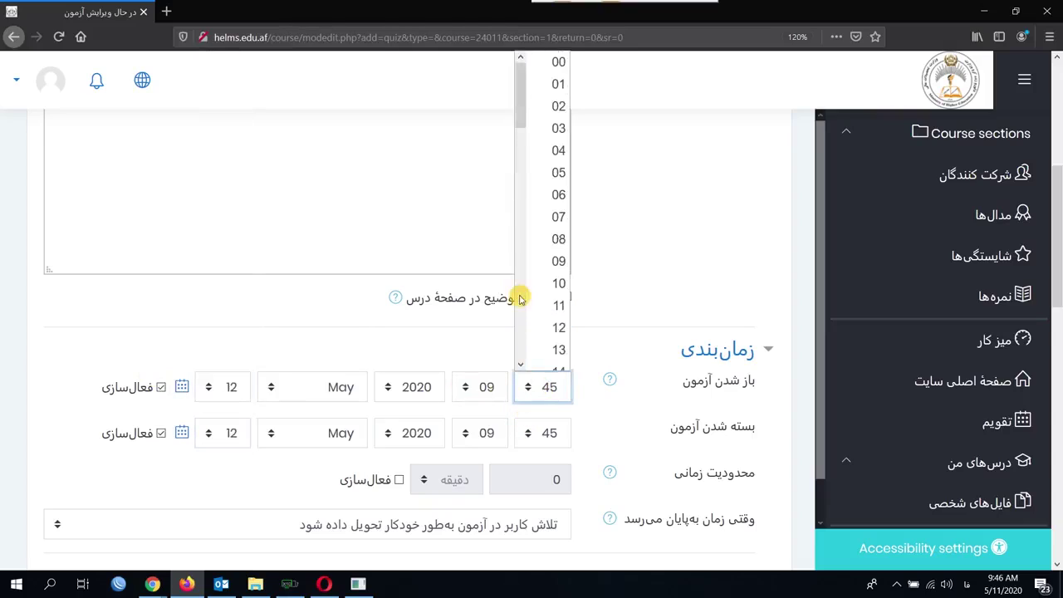
{"action": "left_click", "coordinate": [560, 61]}
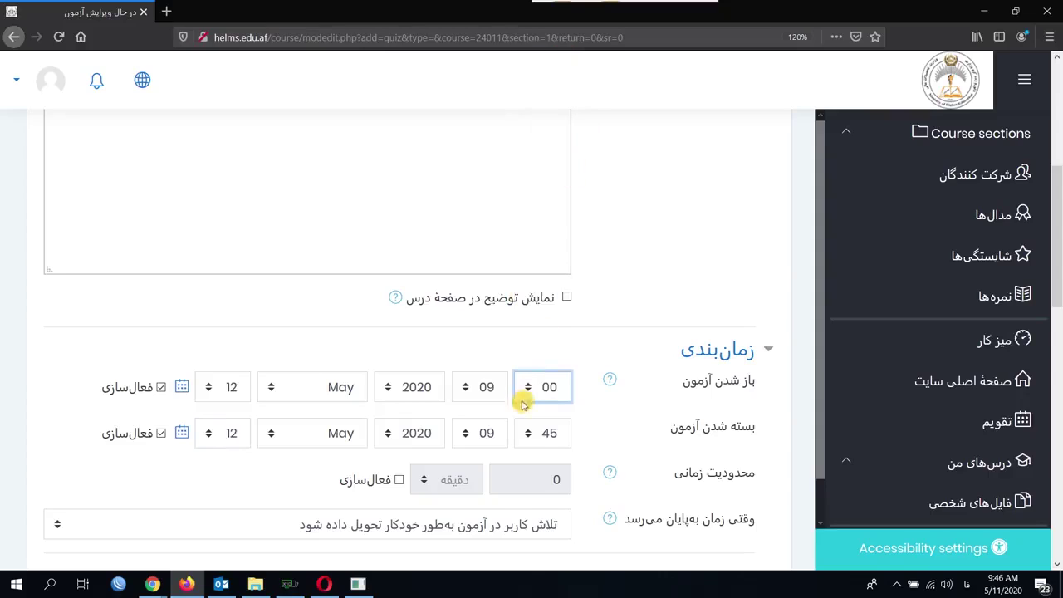
{"action": "left_click", "coordinate": [534, 432]}
{"action": "scroll", "coordinate": [548, 390], "scroll_direction": "down", "scroll_amount": 5}
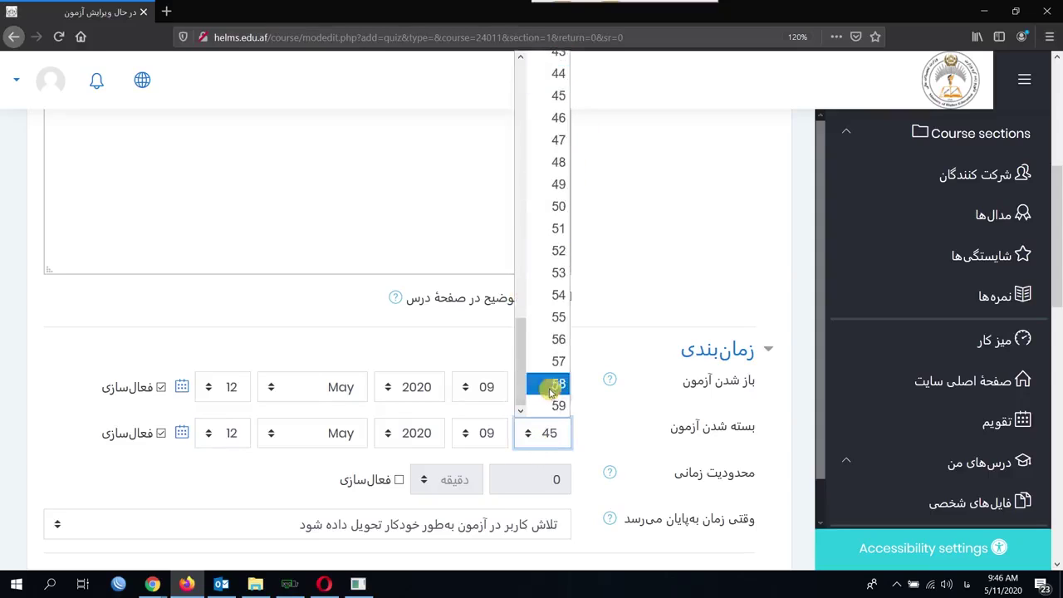
{"action": "left_click", "coordinate": [544, 406]}
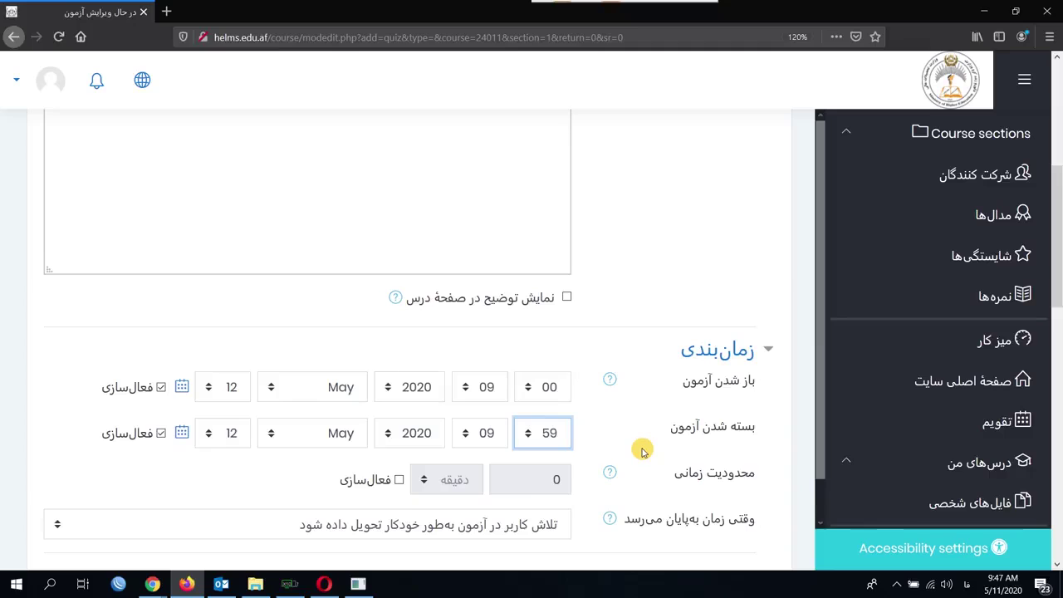
{"action": "scroll", "coordinate": [593, 446], "scroll_direction": "down", "scroll_amount": 2}
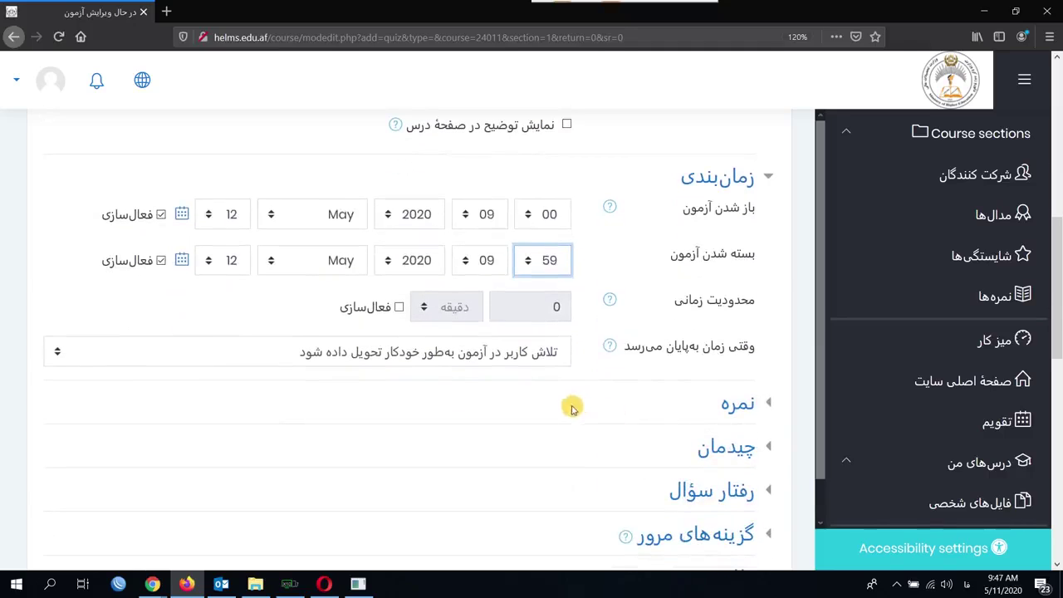
{"action": "left_click", "coordinate": [612, 269]}
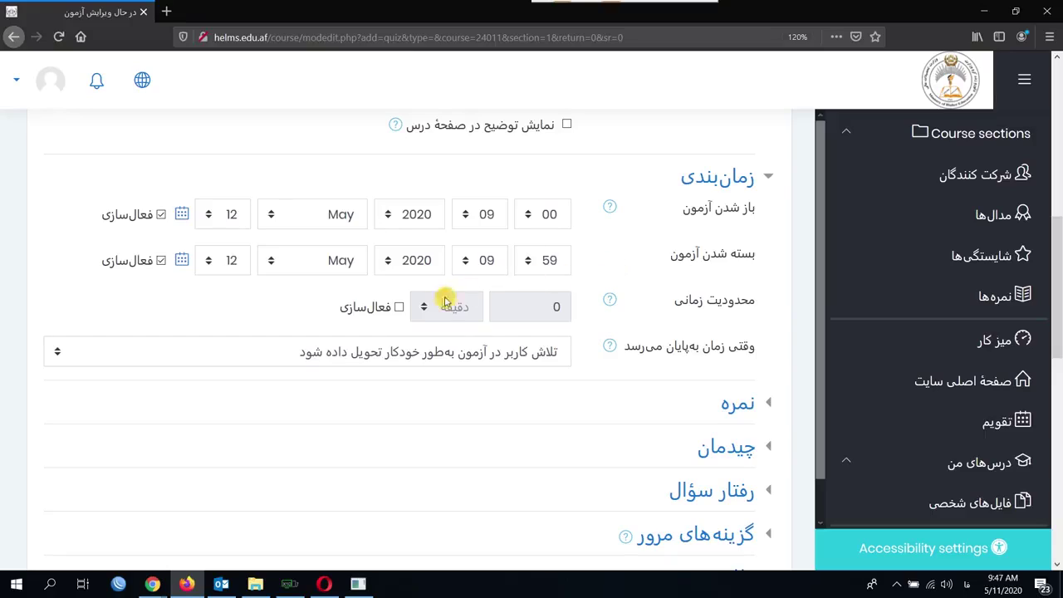
- Enable a 20-minute time limit on the quiz
{"action": "left_click", "coordinate": [399, 306]}
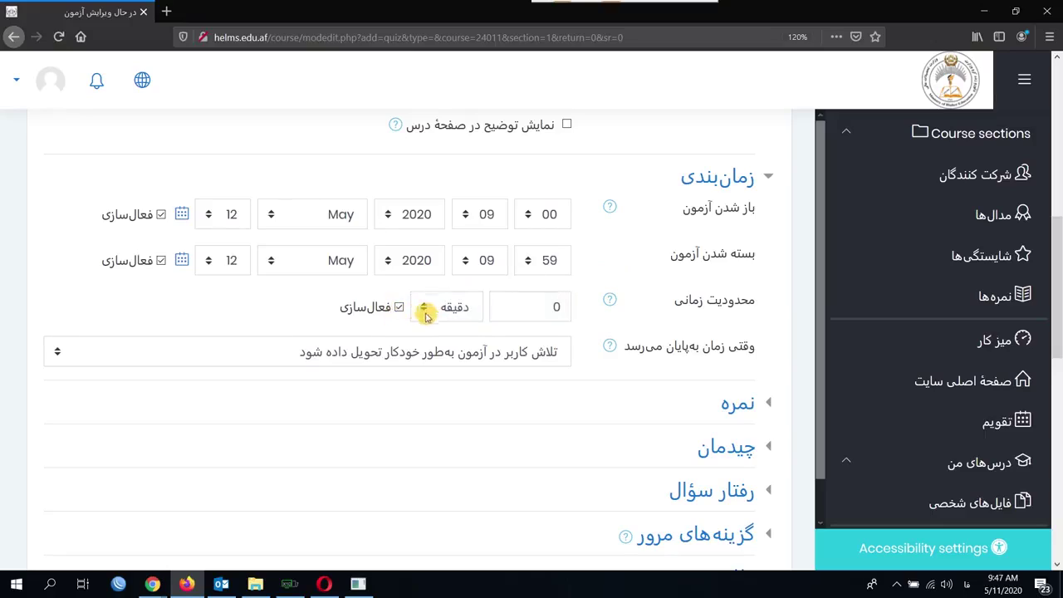
{"action": "left_click", "coordinate": [567, 307]}
{"action": "double_click", "coordinate": [567, 308]}
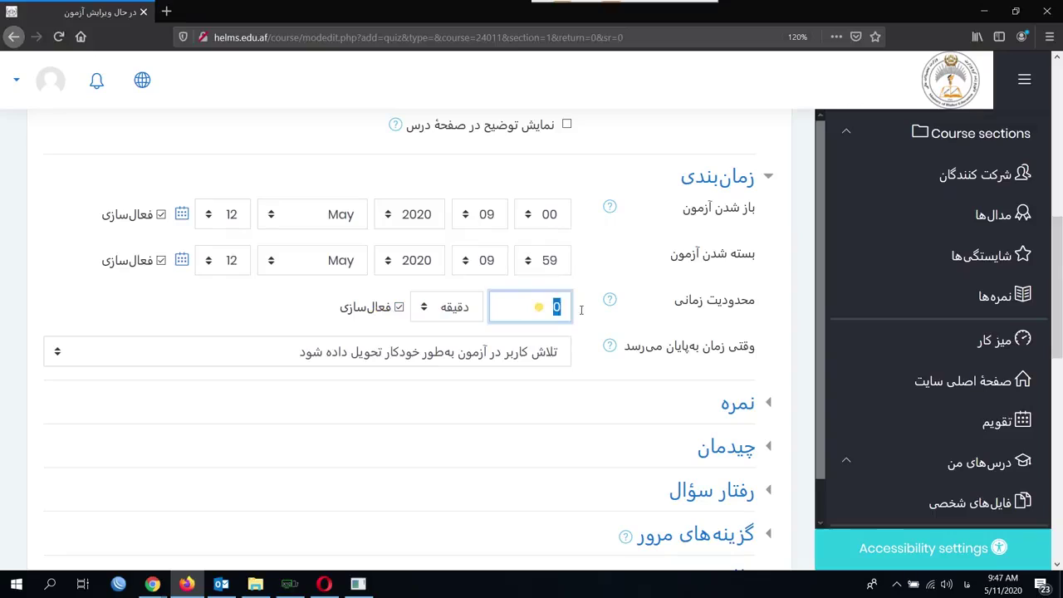
{"action": "type", "text": "20"}
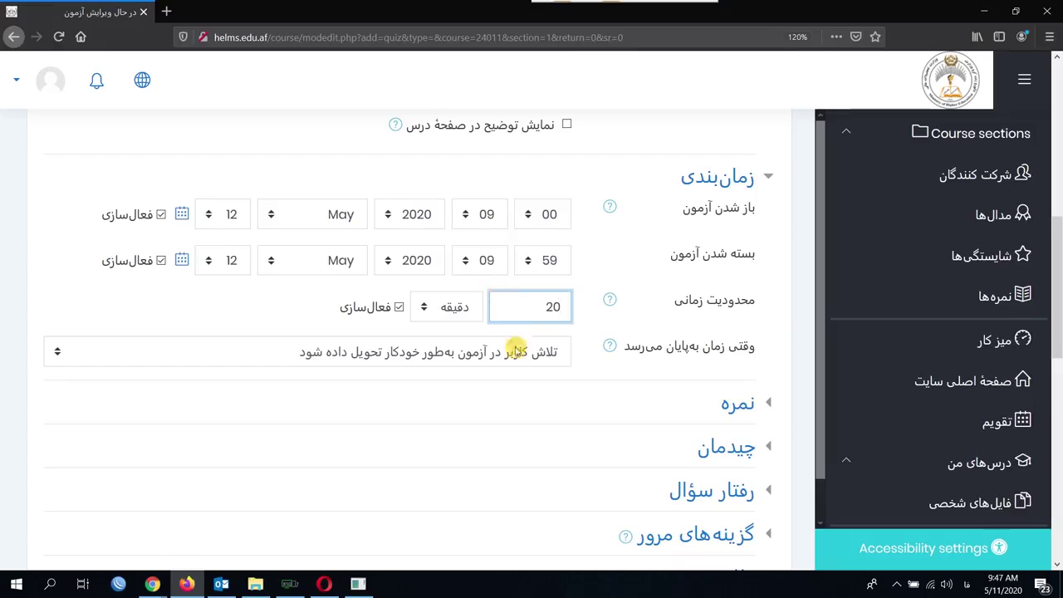
{"action": "scroll", "coordinate": [510, 349], "scroll_direction": "down", "scroll_amount": 2}
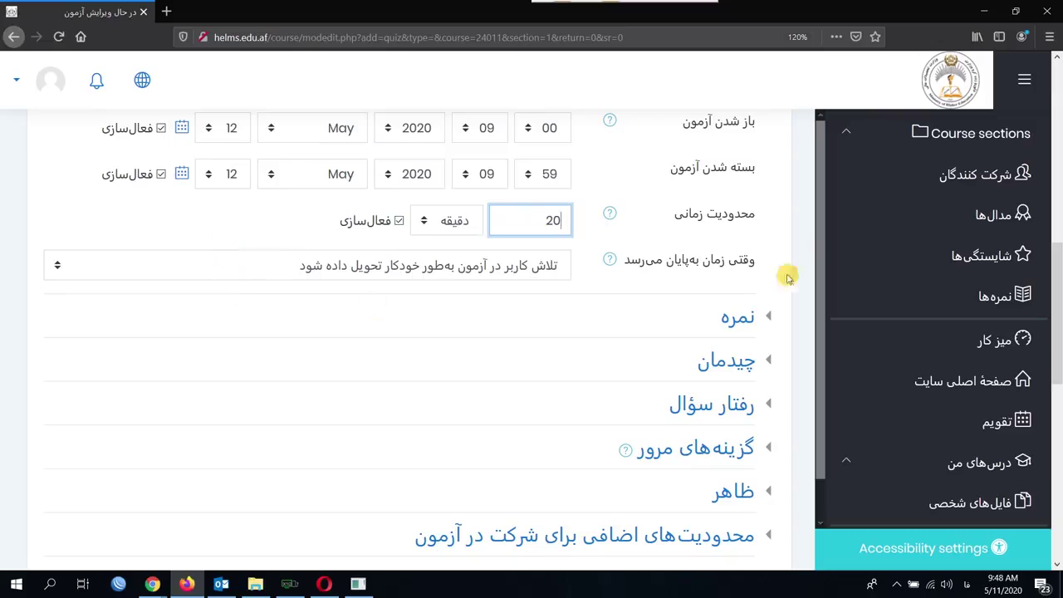
{"action": "left_click", "coordinate": [488, 269]}
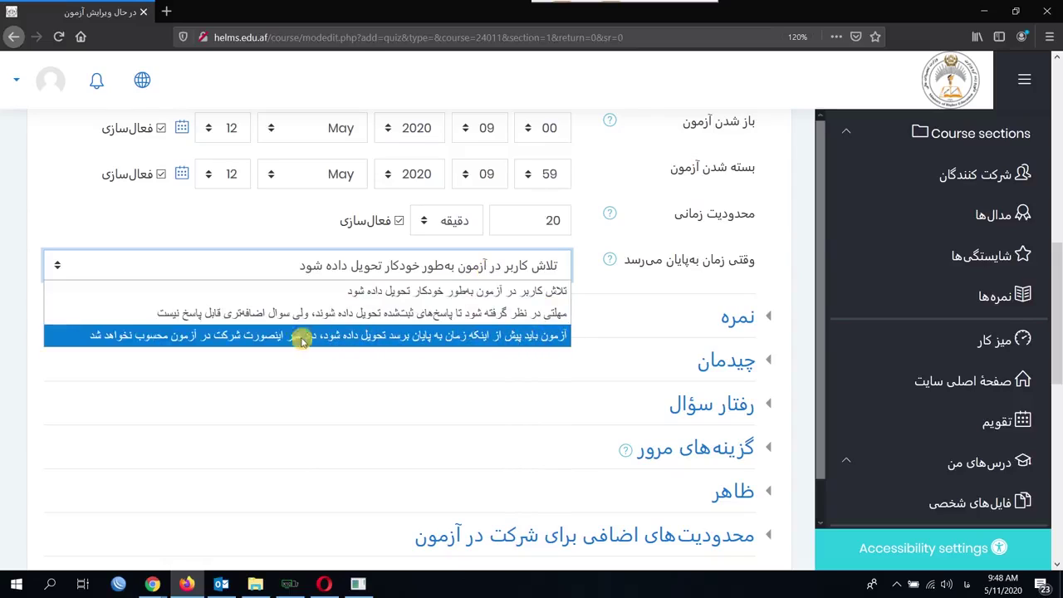
{"action": "left_click", "coordinate": [259, 336]}
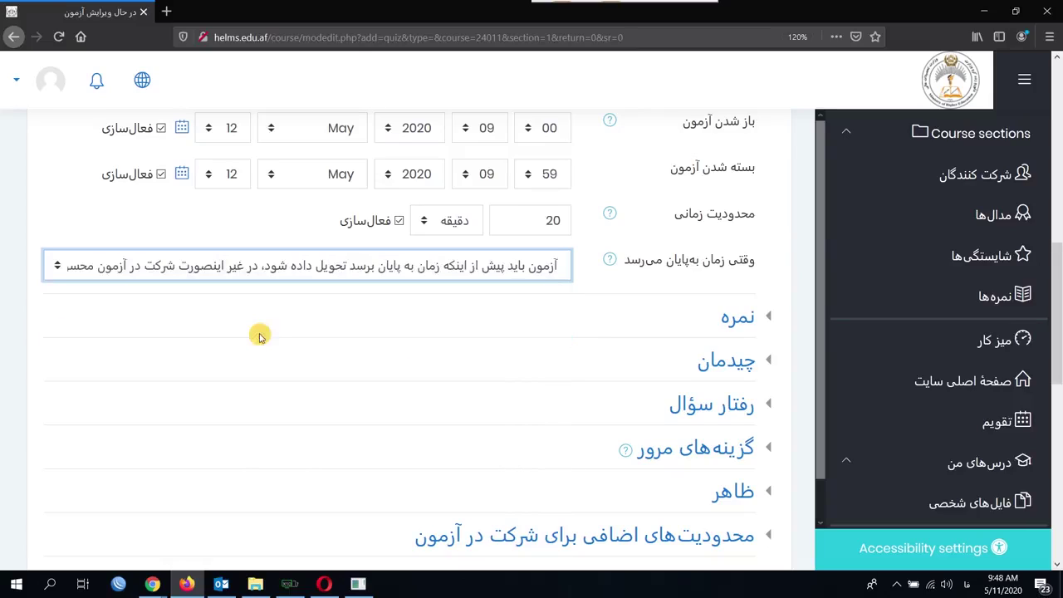
{"action": "left_click", "coordinate": [290, 266]}
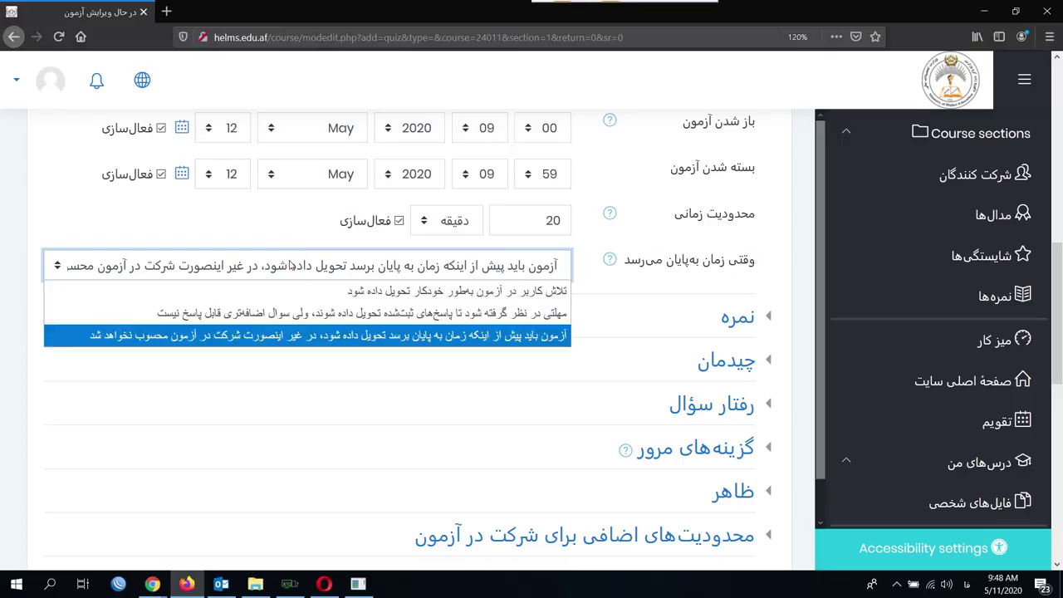
{"action": "left_click", "coordinate": [316, 313]}
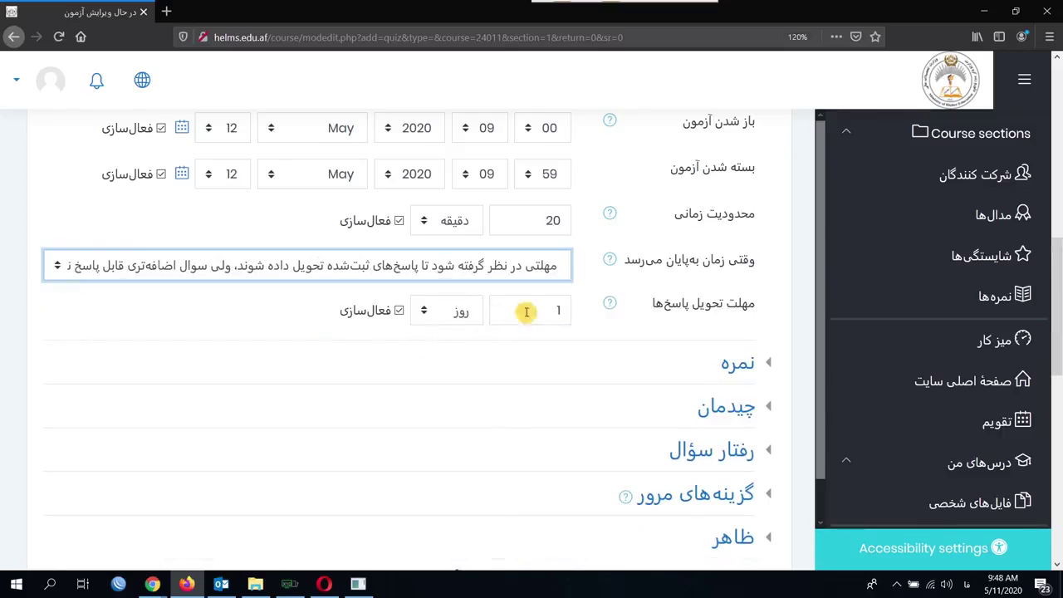
{"action": "left_click", "coordinate": [453, 313]}
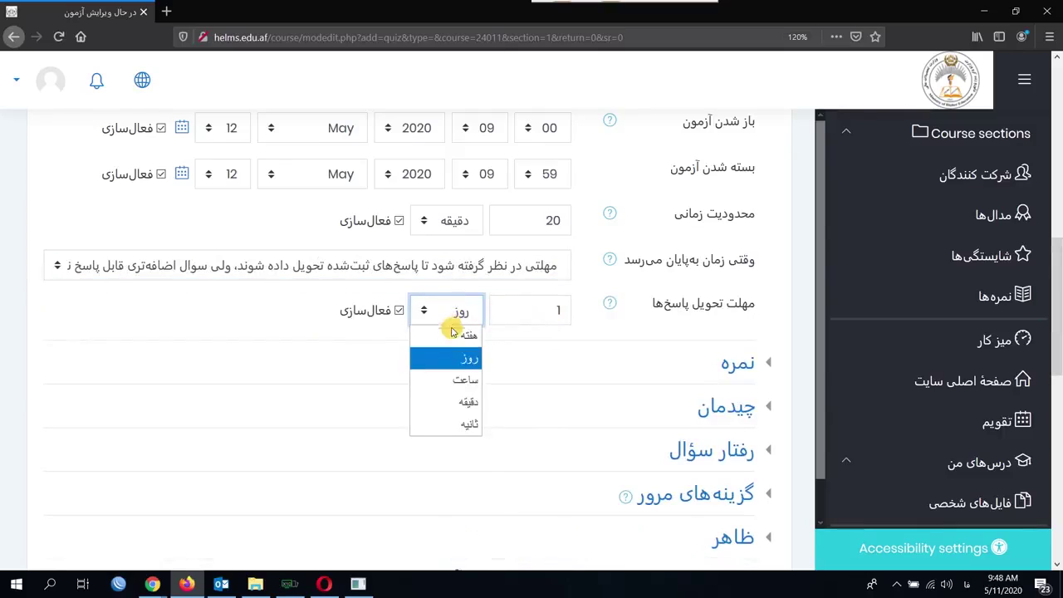
{"action": "left_click", "coordinate": [451, 404]}
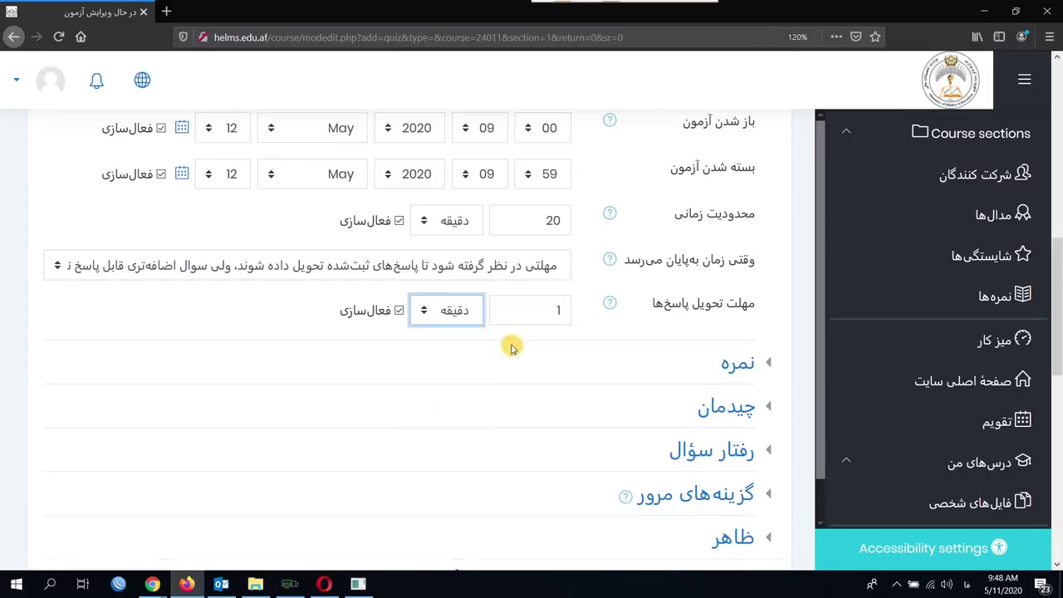
{"action": "left_click", "coordinate": [535, 312]}
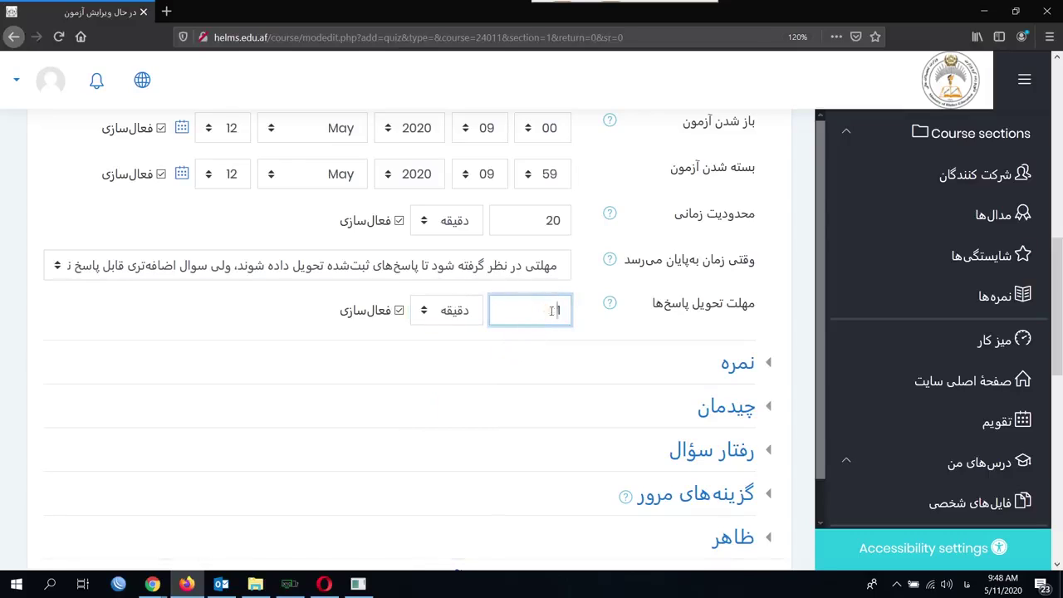
{"action": "left_click_drag", "start_coordinate": [544, 310], "coordinate": [563, 310]}
{"action": "type", "text": "30"}
{"action": "key", "text": "BackSpace"}
{"action": "key", "text": "BackSpace"}
{"action": "type", "text": "5"}
{"action": "left_click", "coordinate": [463, 270]}
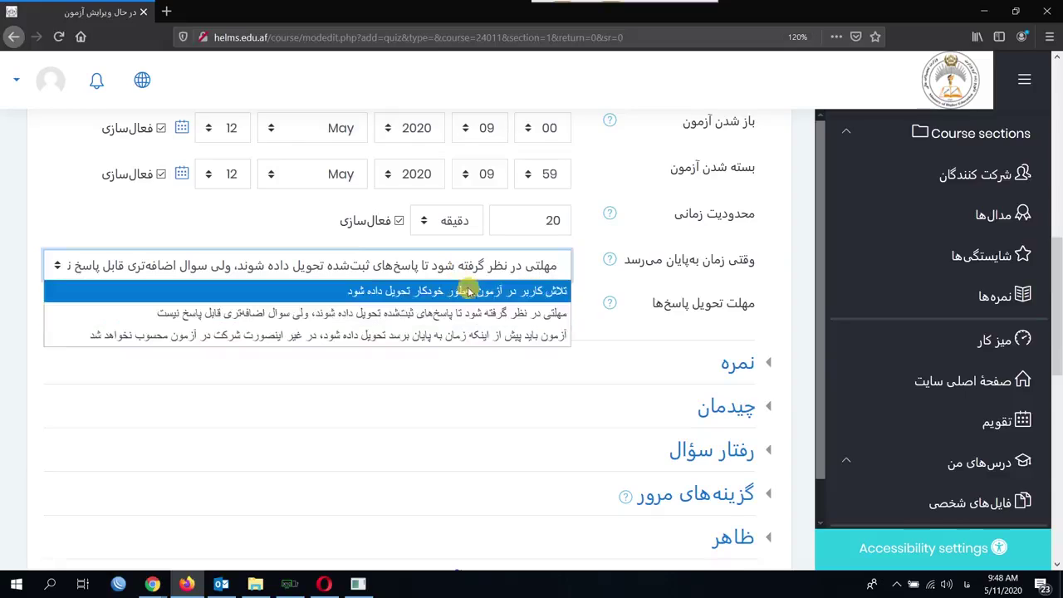
{"action": "left_click", "coordinate": [471, 292]}
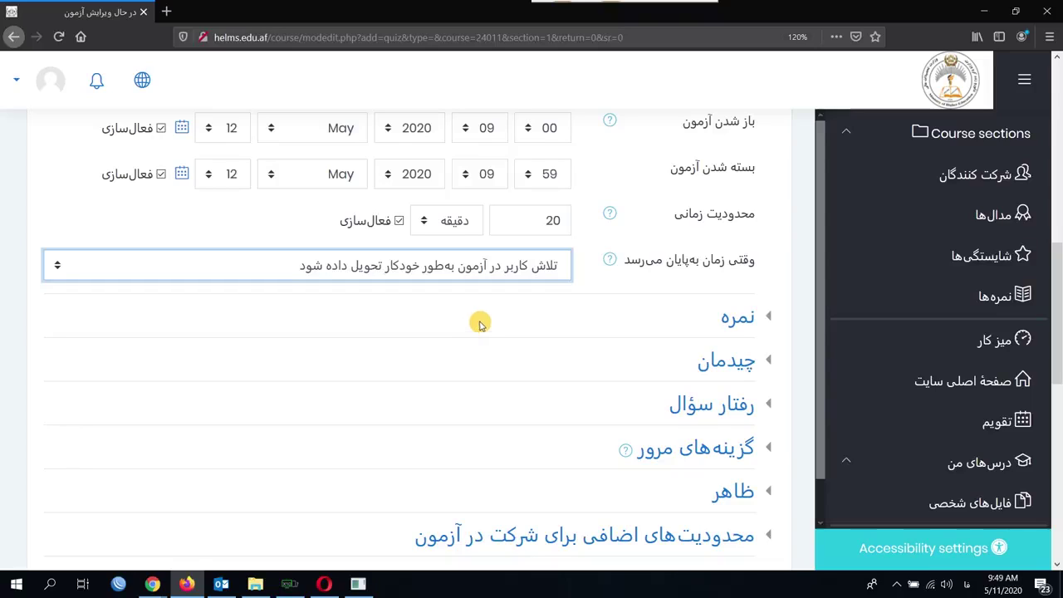
{"action": "left_click", "coordinate": [660, 289]}
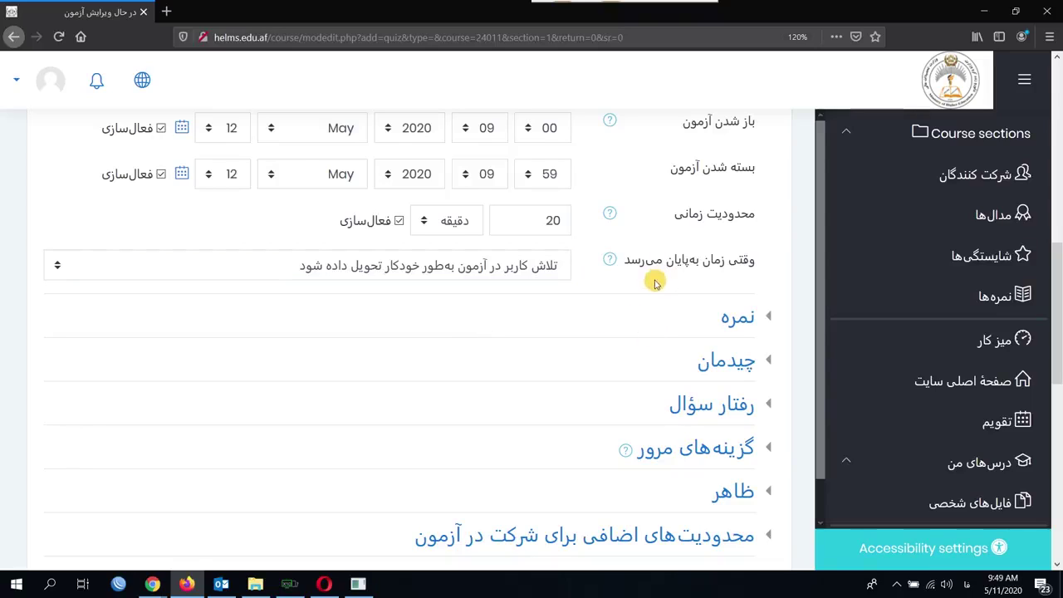
- Save the quiz with 'Save and return to course', then open it from section one
{"action": "scroll", "coordinate": [655, 284], "scroll_direction": "down", "scroll_amount": 1}
{"action": "scroll", "coordinate": [654, 284], "scroll_direction": "down", "scroll_amount": 5}
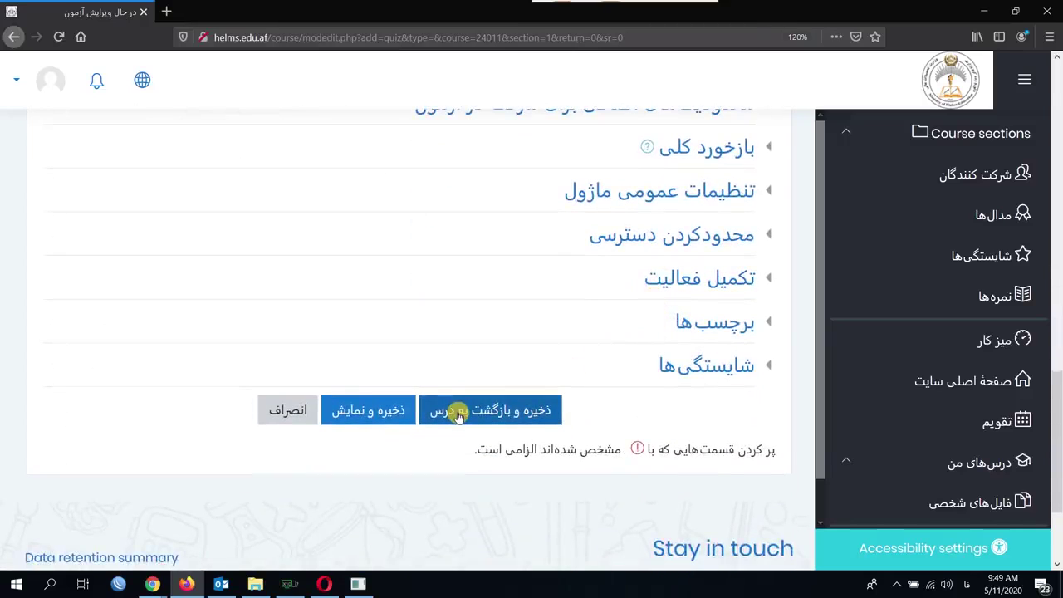
{"action": "left_click", "coordinate": [457, 413]}
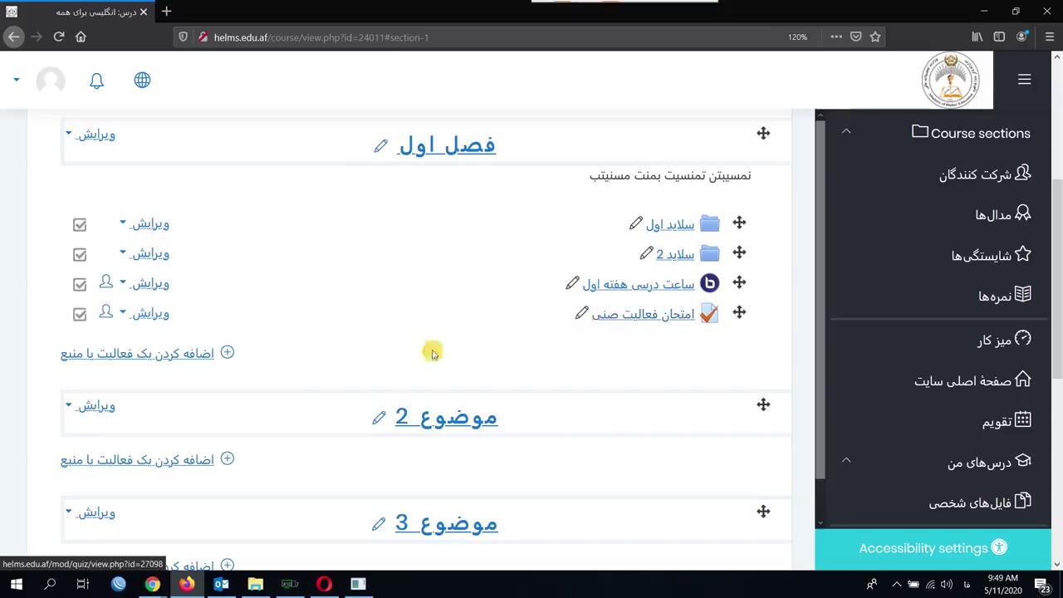
{"action": "left_click", "coordinate": [645, 319]}
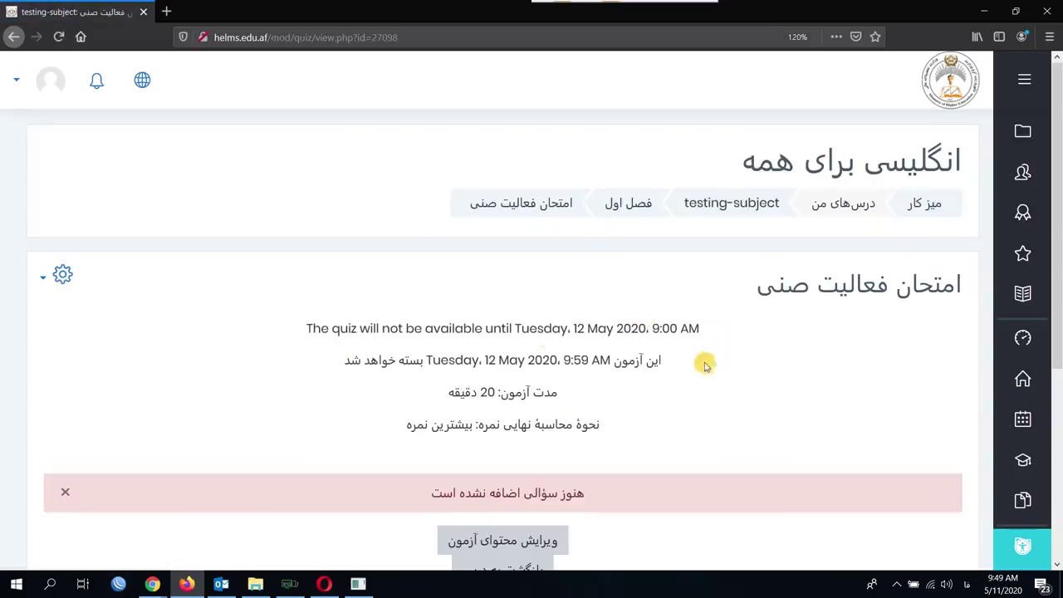
- Open the Edit quiz page for امتحان فعالیت صنی, showing 0 questions and maximum grade 10.00
{"action": "scroll", "coordinate": [705, 358], "scroll_direction": "down", "scroll_amount": 3}
{"action": "scroll", "coordinate": [714, 282], "scroll_direction": "up", "scroll_amount": 2}
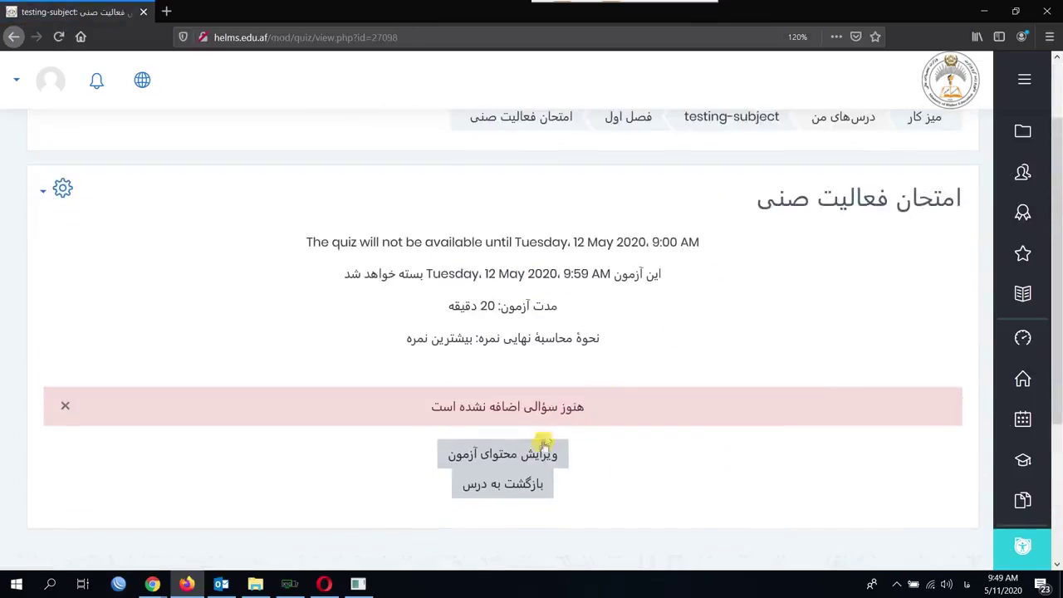
{"action": "left_click", "coordinate": [533, 456]}
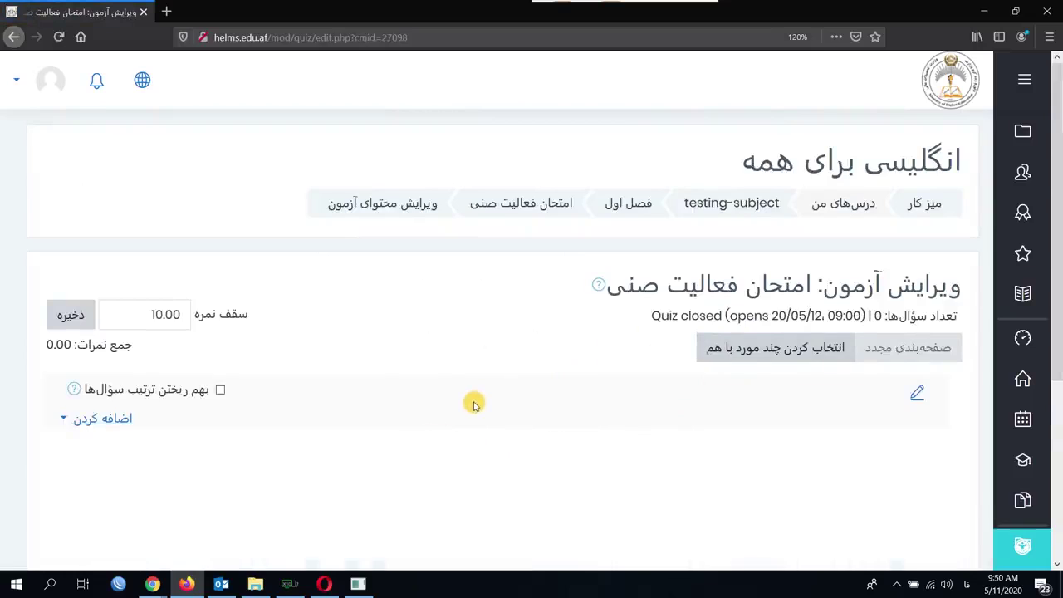
{"action": "scroll", "coordinate": [415, 390], "scroll_direction": "down", "scroll_amount": 2}
- Choose Add > a new question to show the question-type chooser
{"action": "left_click", "coordinate": [97, 332]}
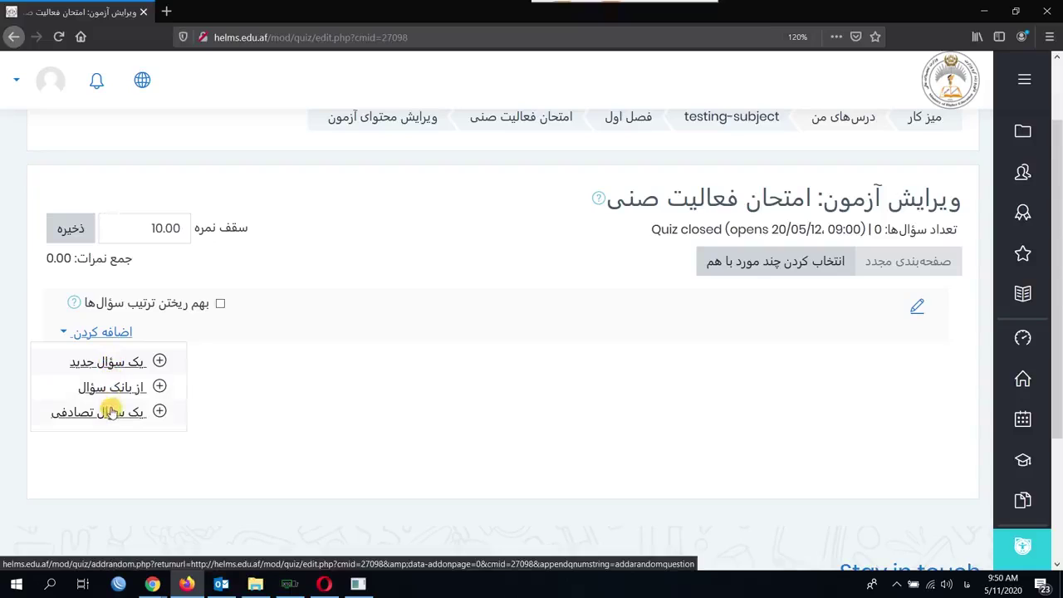
{"action": "left_click", "coordinate": [122, 365]}
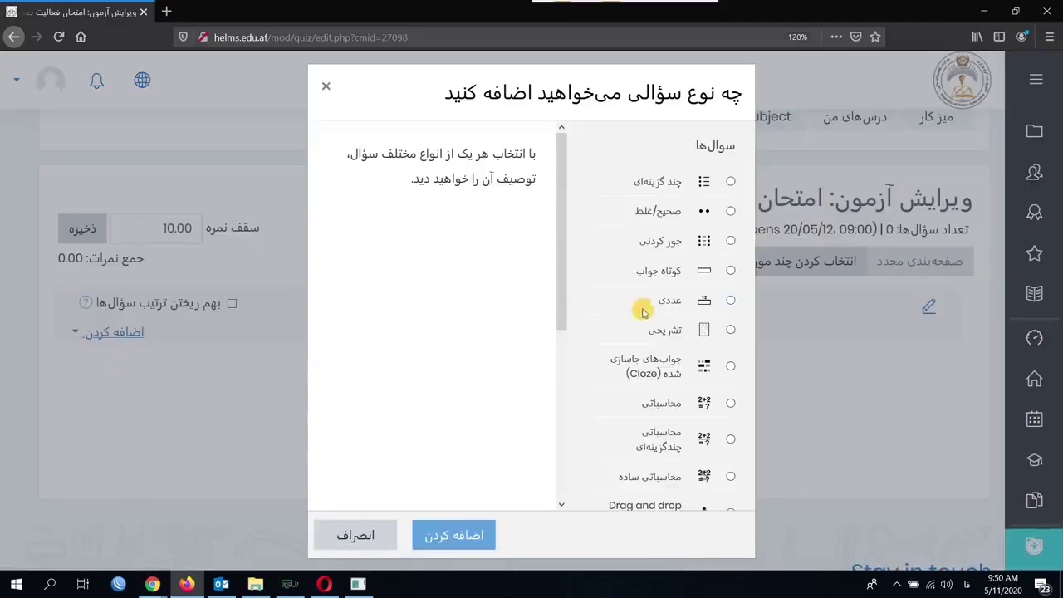
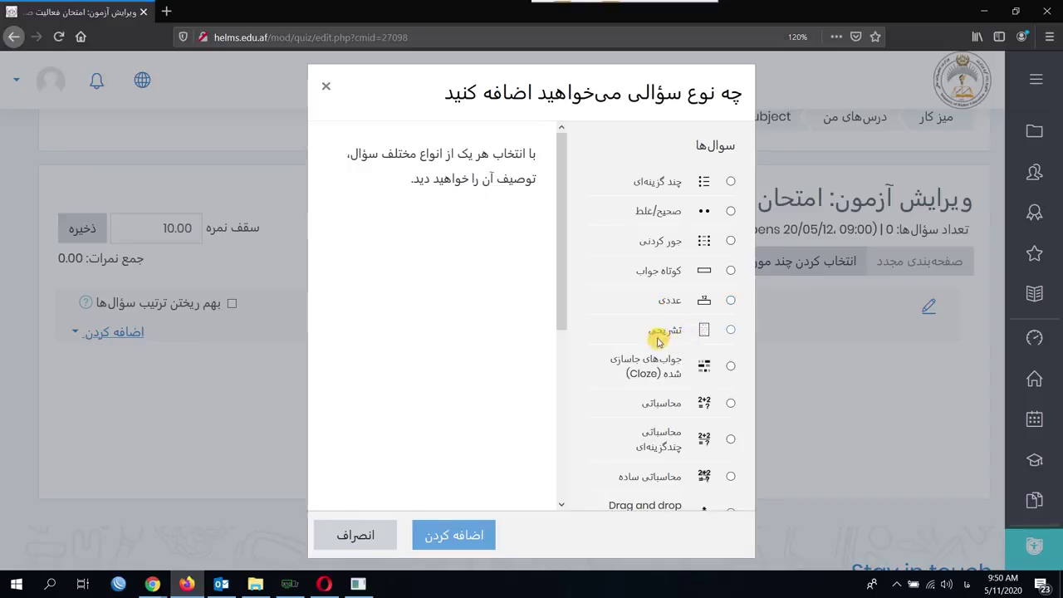
- Pick Multiple choice as the question type and add it to the quiz
{"action": "scroll", "coordinate": [656, 359], "scroll_direction": "down", "scroll_amount": 5}
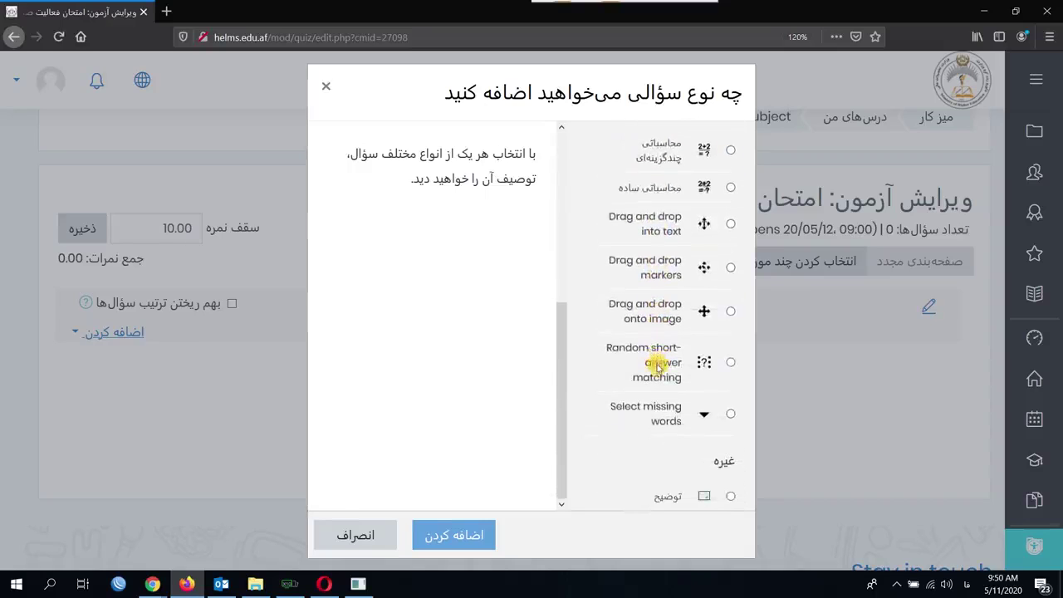
{"action": "scroll", "coordinate": [655, 395], "scroll_direction": "up", "scroll_amount": 5}
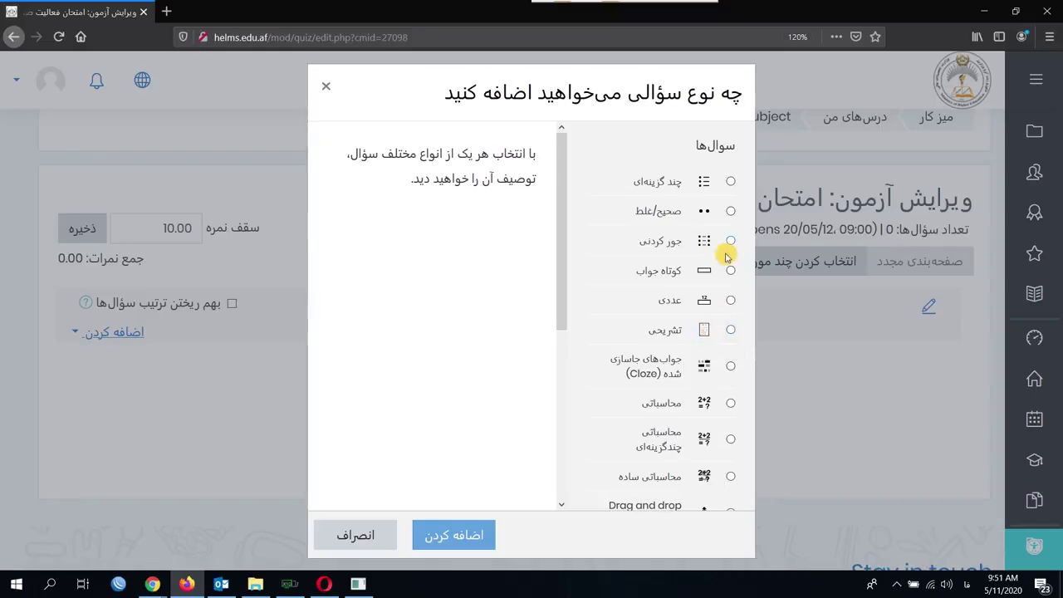
{"action": "left_click", "coordinate": [728, 181]}
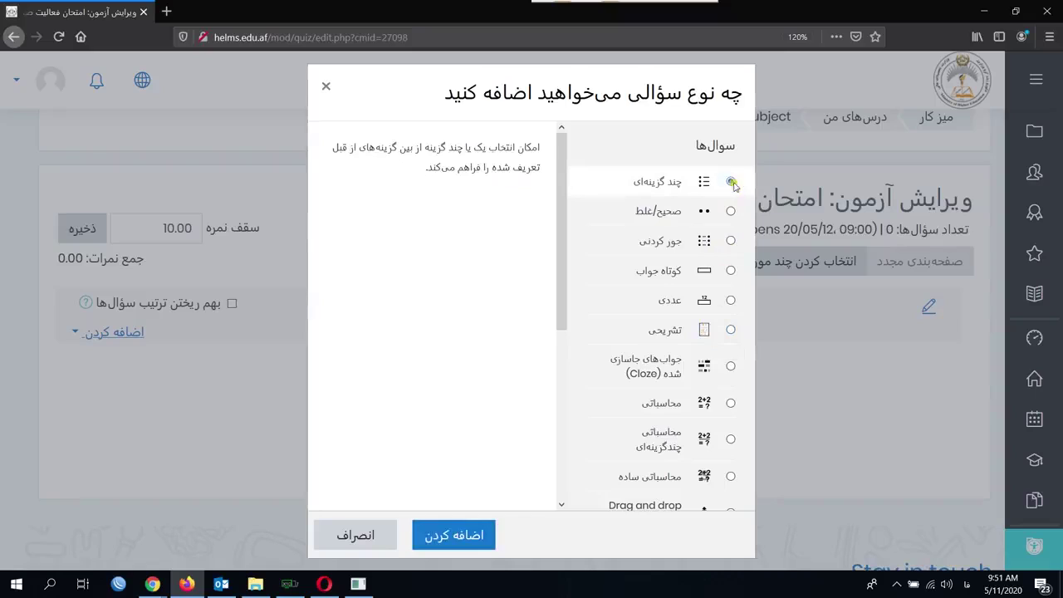
{"action": "left_click", "coordinate": [460, 538]}
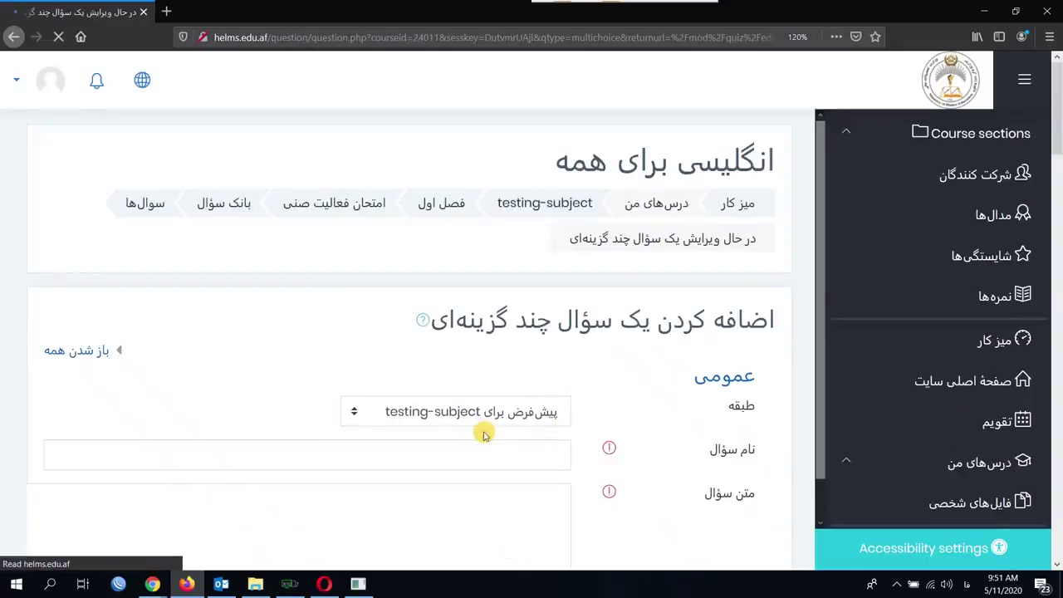
- Name the question 'سوال اول' and enter the text 'لطفا جواد درست را انتخاب نمایید'
{"action": "left_click", "coordinate": [422, 453]}
{"action": "scroll", "coordinate": [454, 426], "scroll_direction": "down", "scroll_amount": 1}
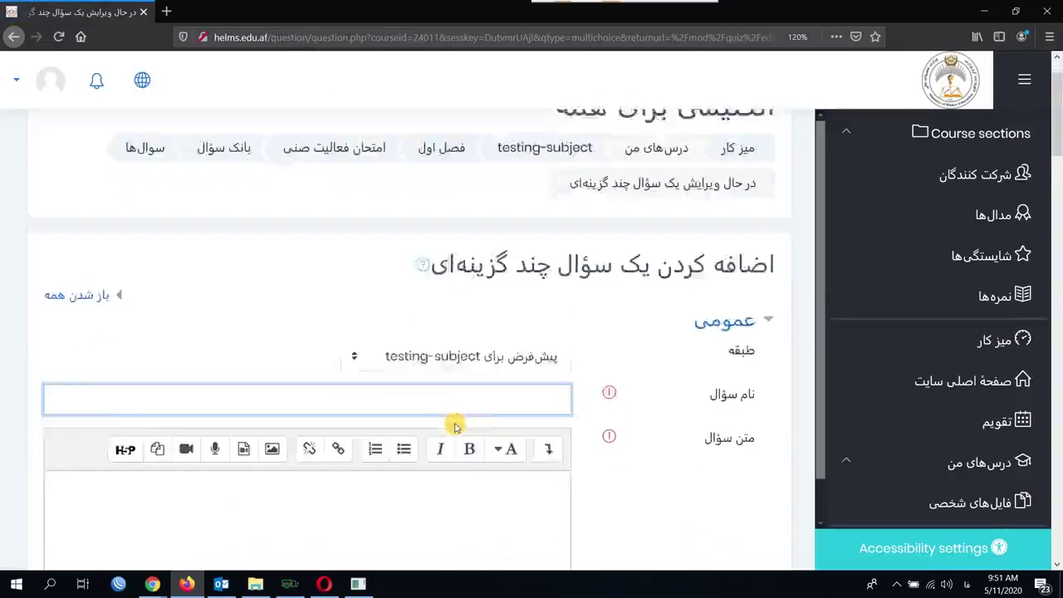
{"action": "scroll", "coordinate": [455, 425], "scroll_direction": "down", "scroll_amount": 2}
{"action": "type", "text": "سوال اول"}
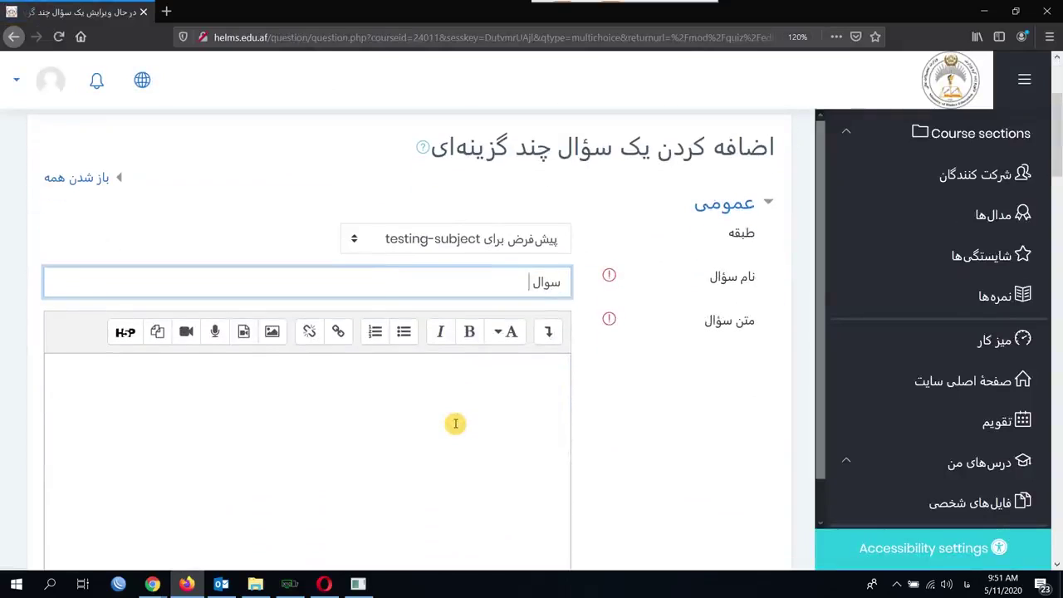
{"action": "left_click", "coordinate": [472, 426]}
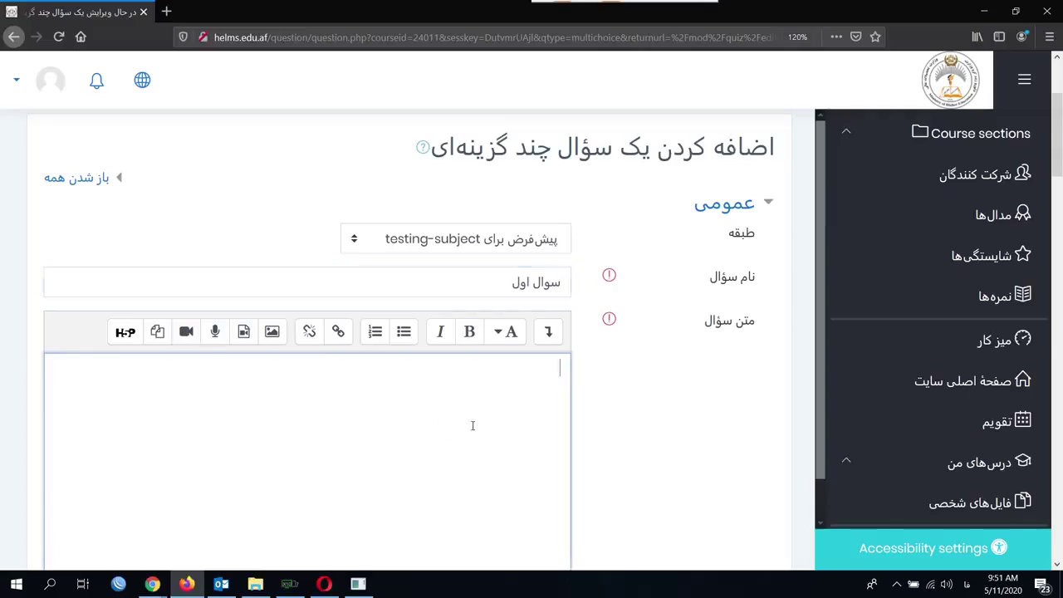
{"action": "scroll", "coordinate": [471, 426], "scroll_direction": "down", "scroll_amount": 1}
{"action": "type", "text": "ل"}
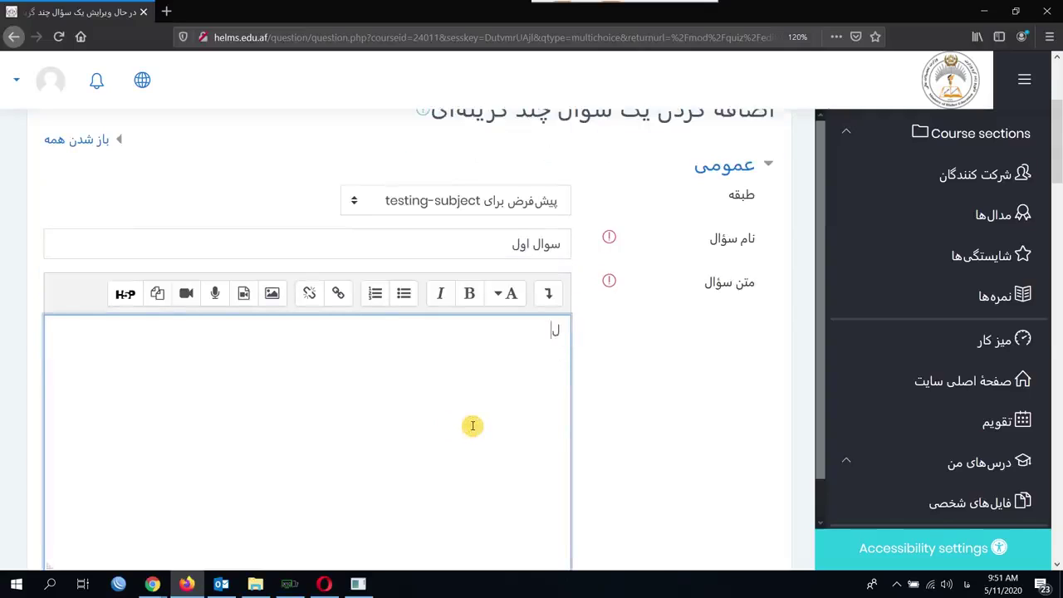
{"action": "type", "text": "طفا جواد درست را ان"}
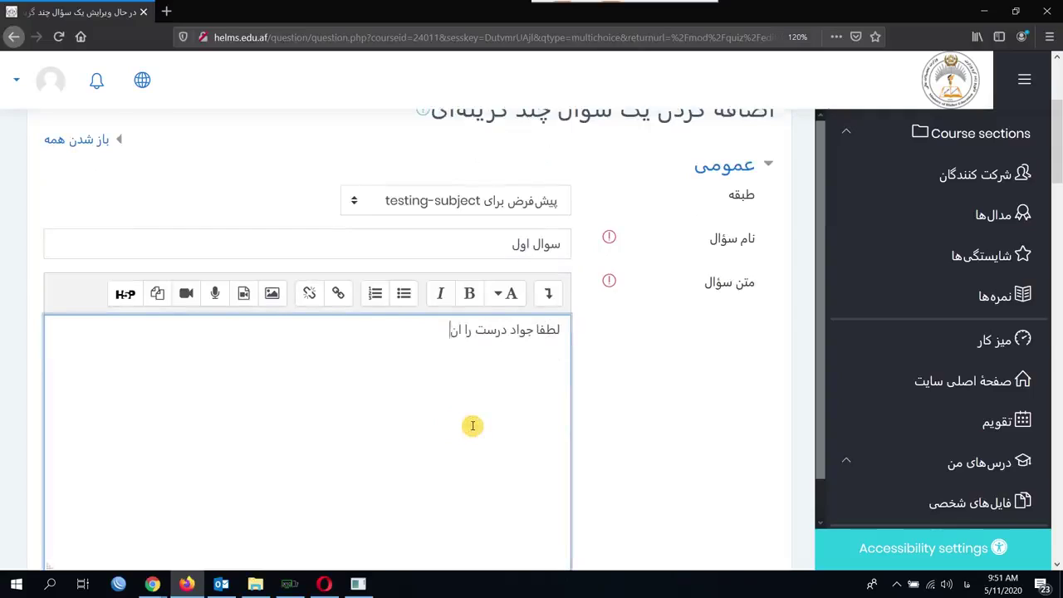
{"action": "type", "text": "تخاب نمایید"}
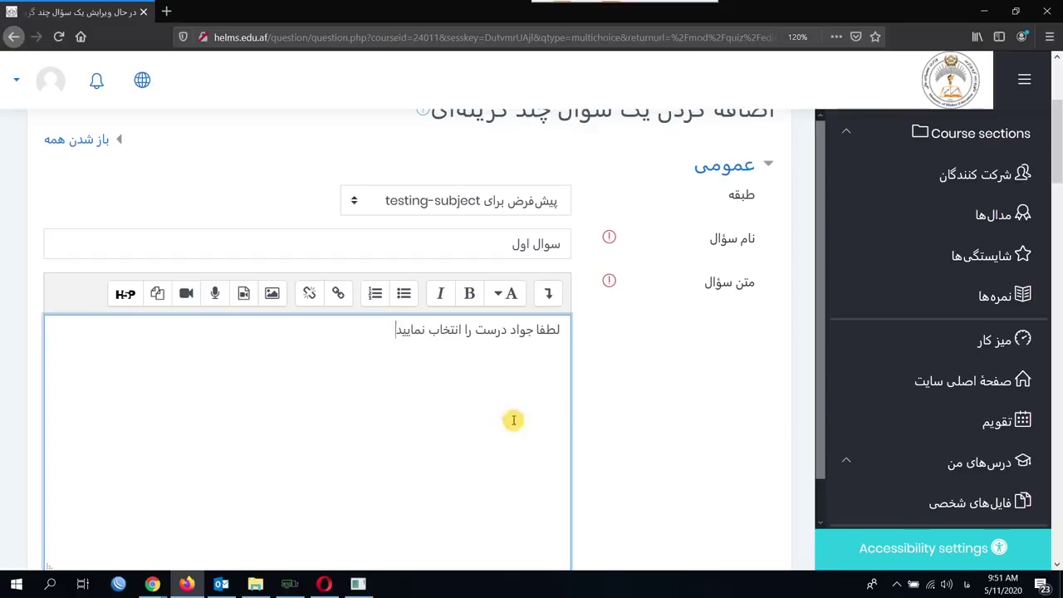
{"action": "scroll", "coordinate": [557, 382], "scroll_direction": "down", "scroll_amount": 4}
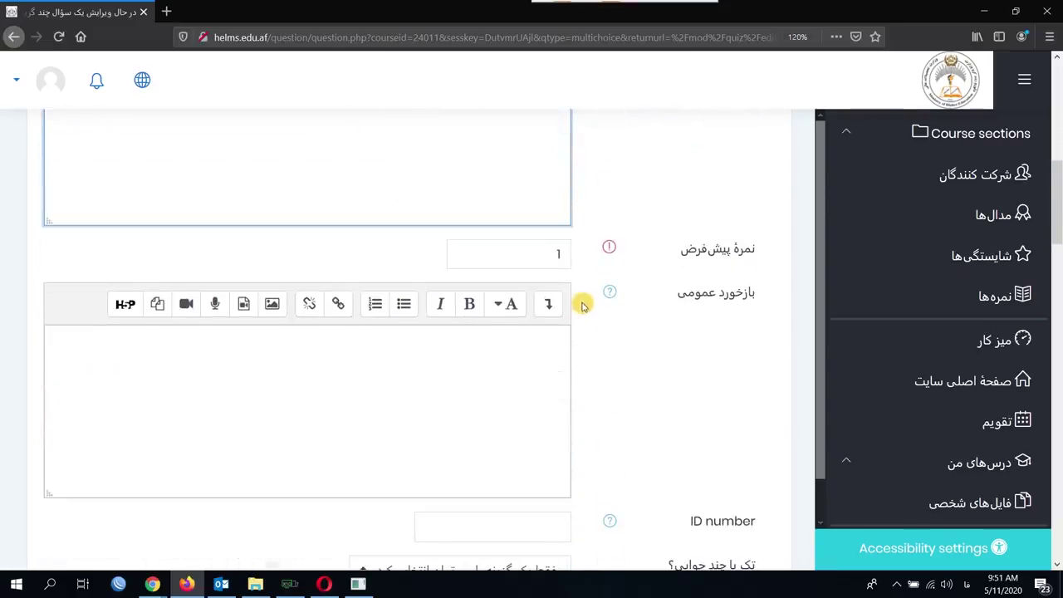
- Set the question's default mark to 1
{"action": "left_click", "coordinate": [561, 257]}
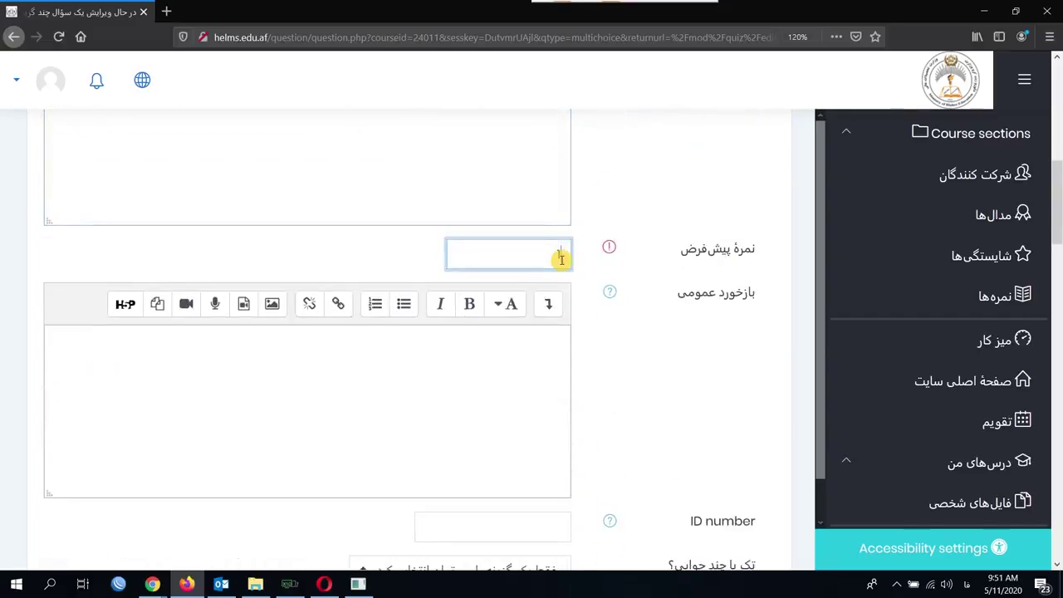
{"action": "type", "text": "1"}
{"action": "left_click", "coordinate": [514, 368]}
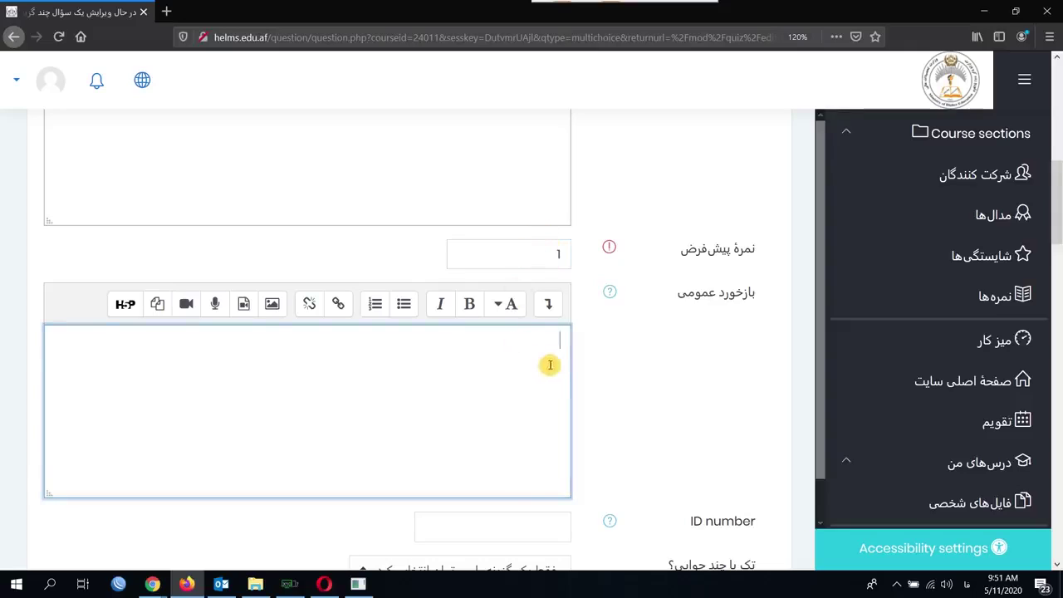
{"action": "left_click", "coordinate": [546, 342]}
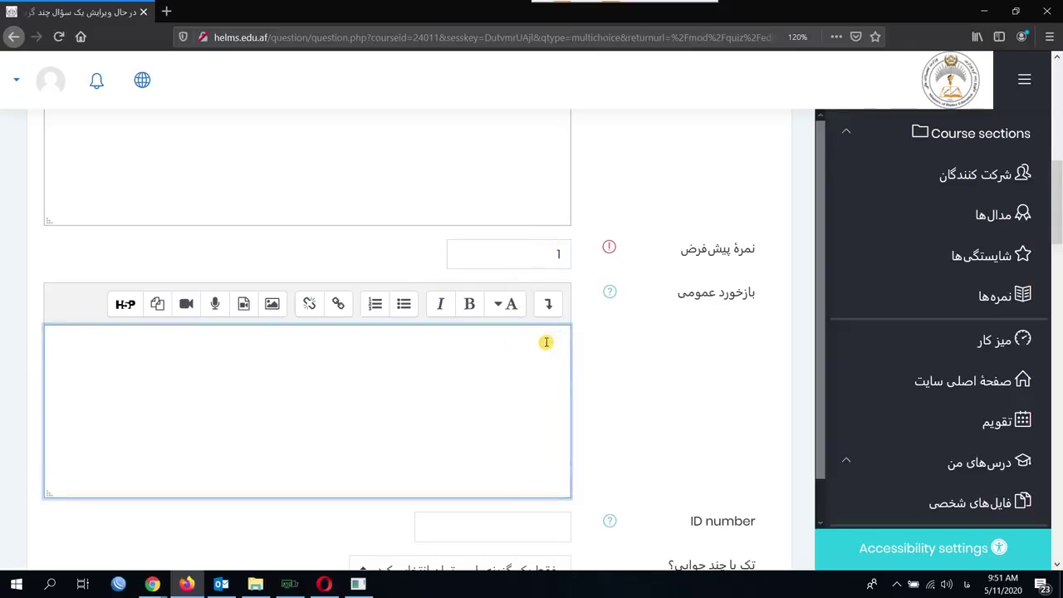
{"action": "left_click", "coordinate": [546, 342]}
- Give the question the ID number 456
{"action": "scroll", "coordinate": [489, 362], "scroll_direction": "down", "scroll_amount": 2}
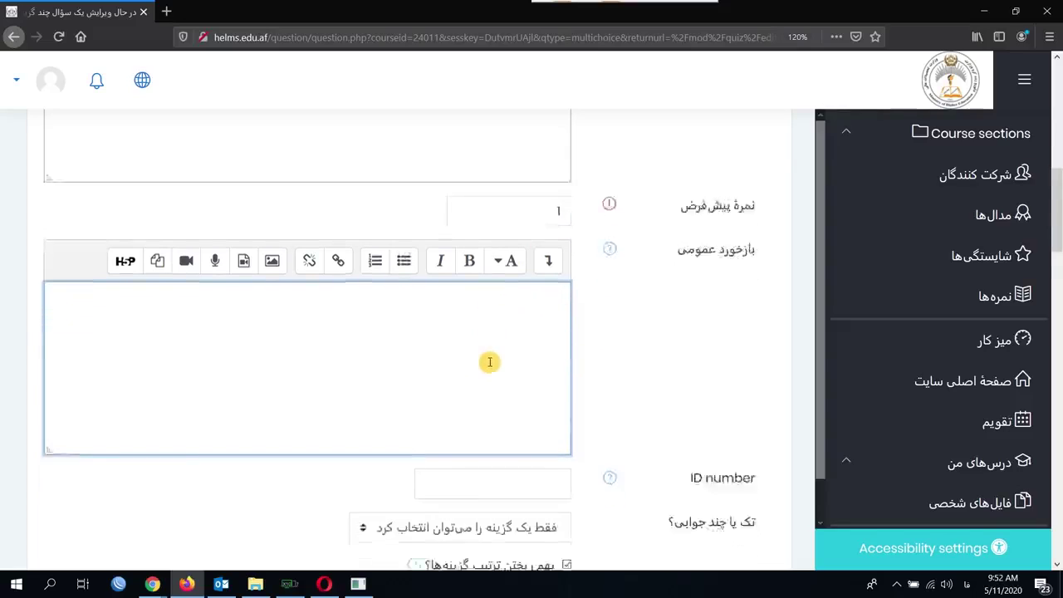
{"action": "left_click", "coordinate": [489, 362]}
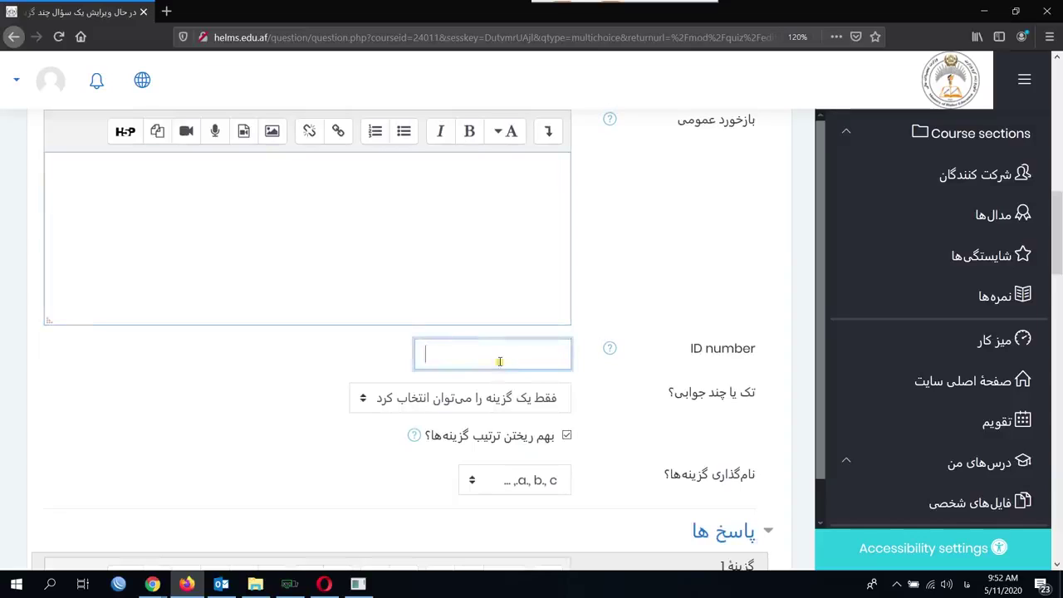
{"action": "left_click", "coordinate": [610, 349]}
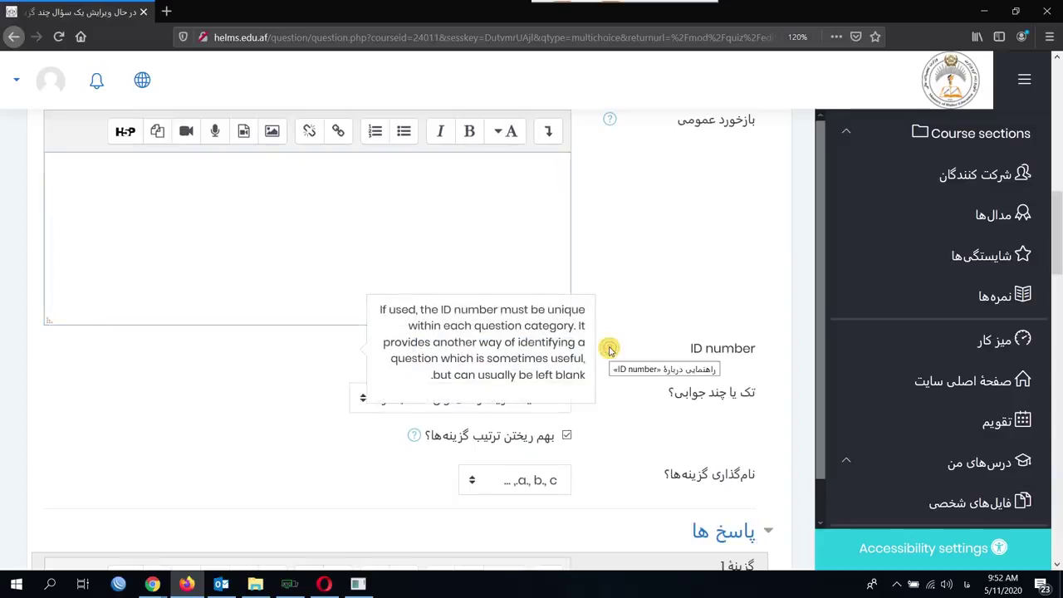
{"action": "left_click", "coordinate": [644, 312]}
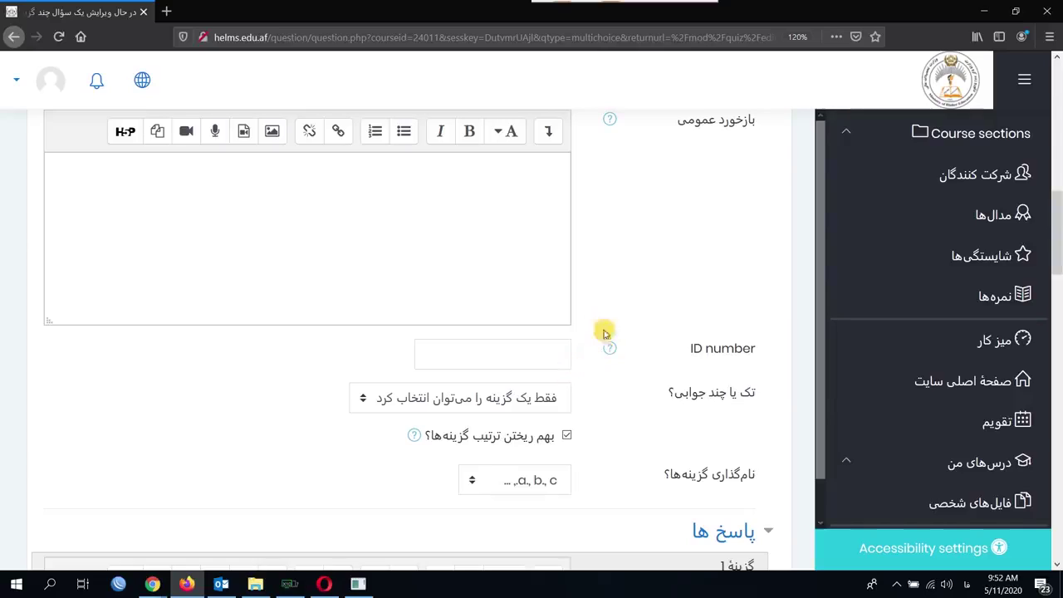
{"action": "left_click", "coordinate": [531, 356]}
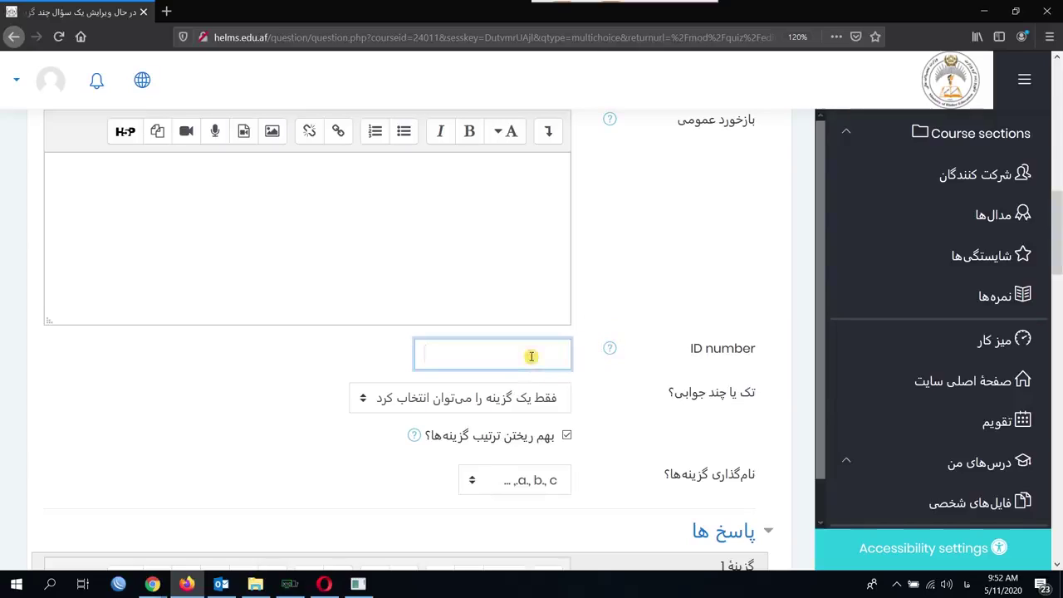
{"action": "type", "text": "456"}
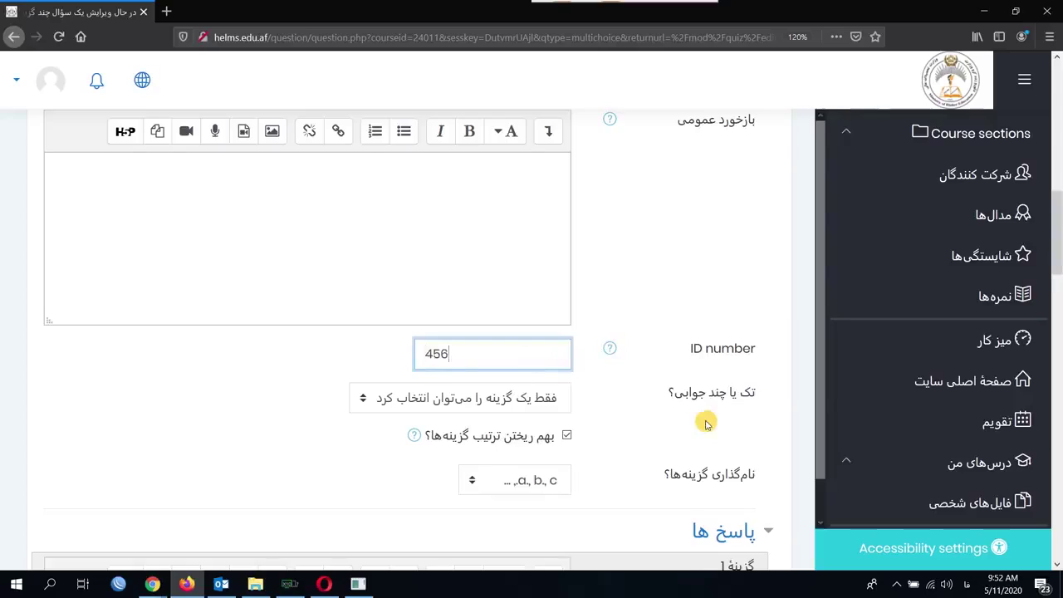
{"action": "scroll", "coordinate": [705, 418], "scroll_direction": "up", "scroll_amount": 1}
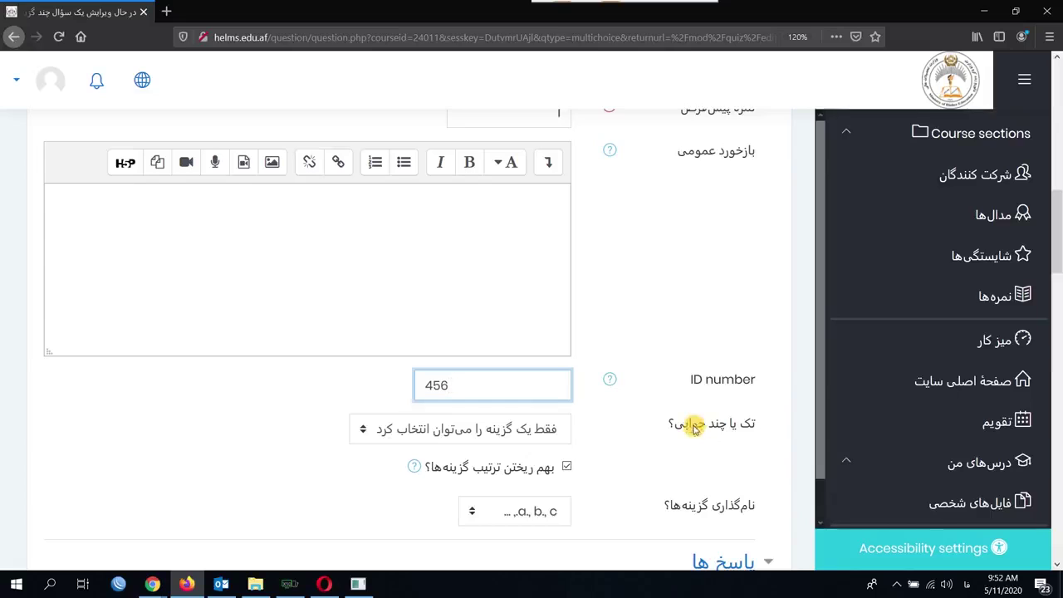
{"action": "scroll", "coordinate": [731, 387], "scroll_direction": "down", "scroll_amount": 1}
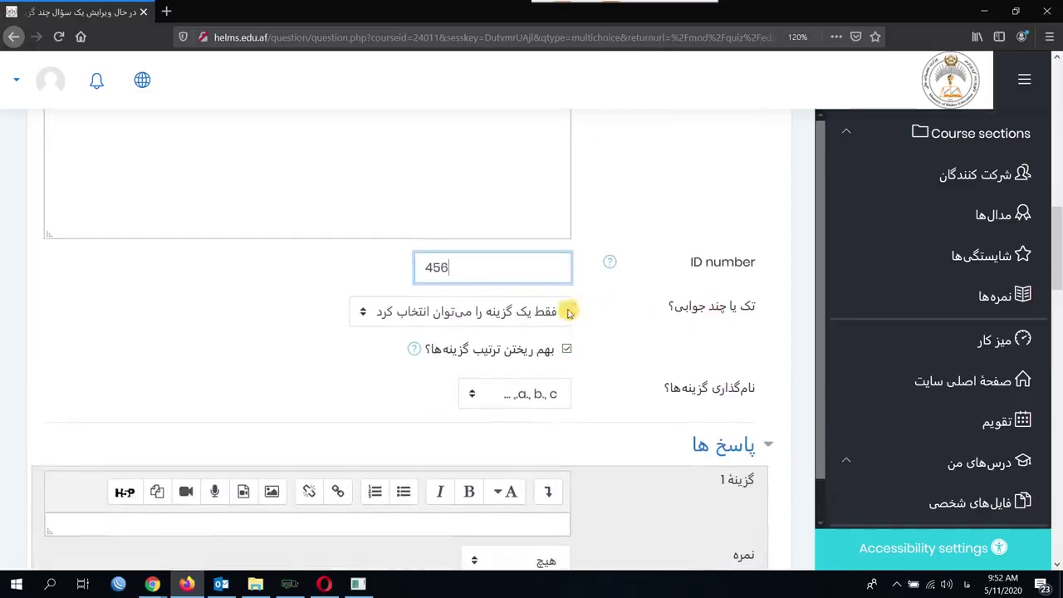
- Allow one answer only and number the choices 'A., B., C., ...'
{"action": "left_click", "coordinate": [528, 320]}
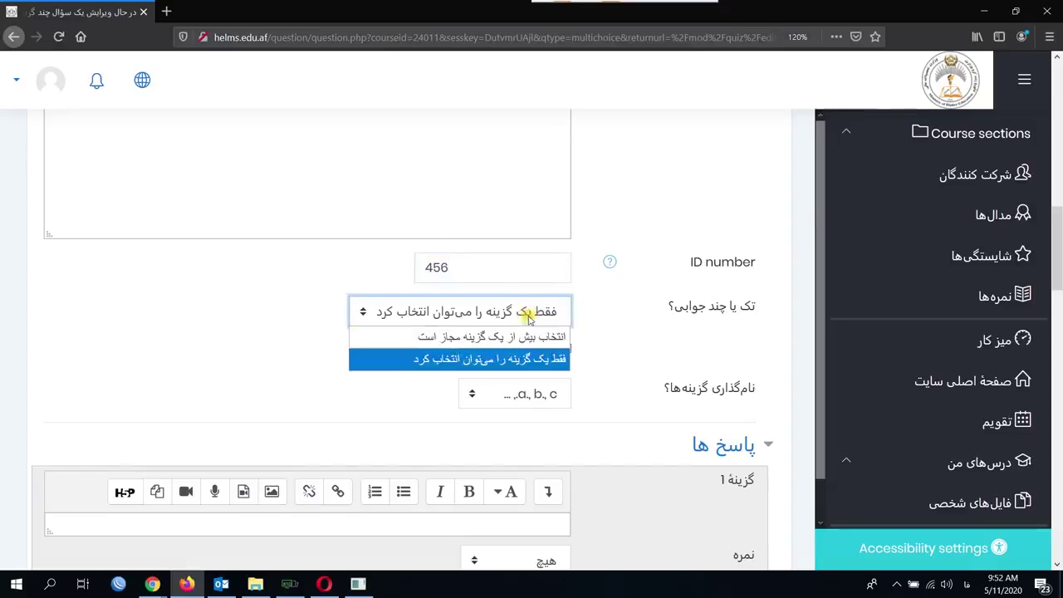
{"action": "left_click", "coordinate": [553, 366]}
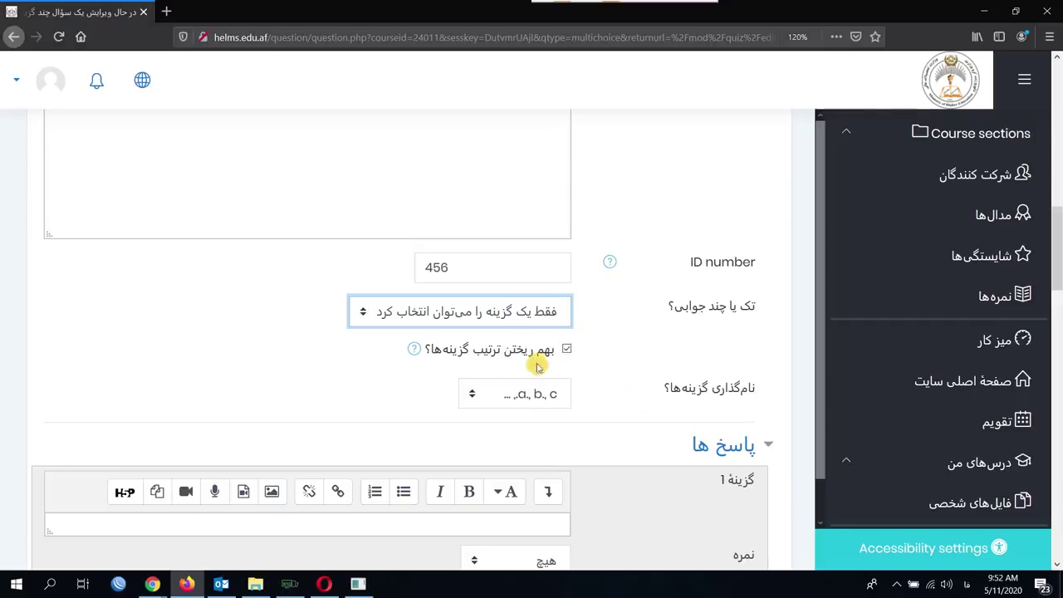
{"action": "left_click", "coordinate": [498, 397]}
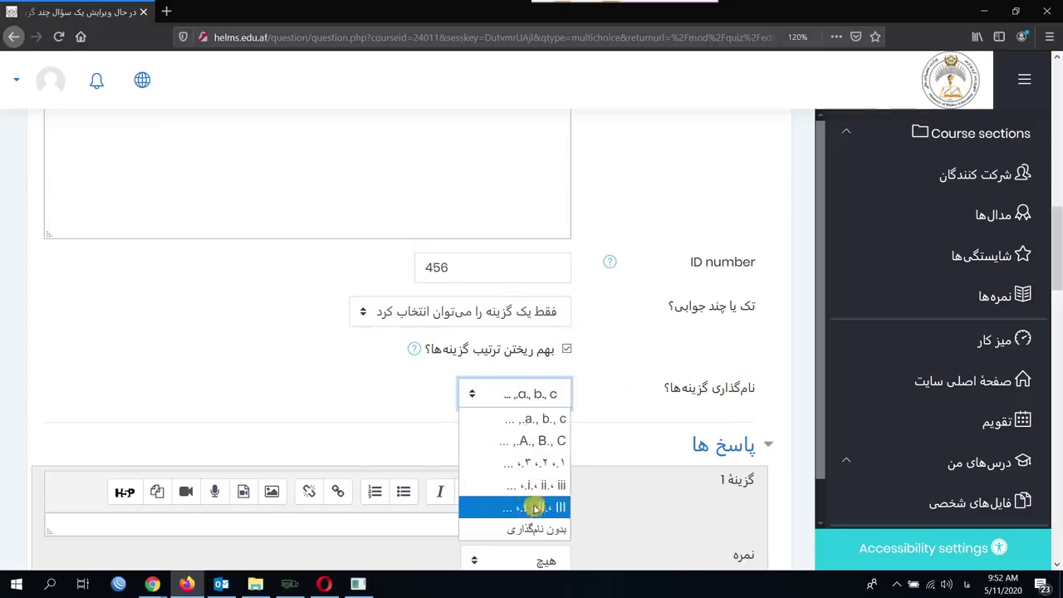
{"action": "left_click", "coordinate": [526, 442]}
{"action": "scroll", "coordinate": [605, 420], "scroll_direction": "down", "scroll_amount": 5}
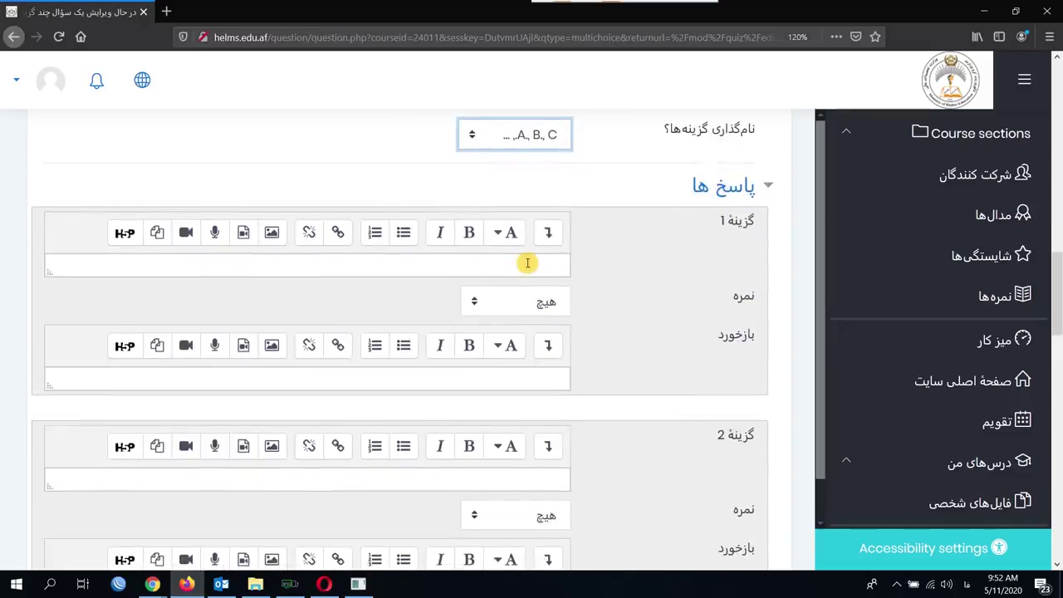
- Add the fill-in sentence 'i am ___ to school.' to the question text
{"action": "scroll", "coordinate": [527, 263], "scroll_direction": "up", "scroll_amount": 12}
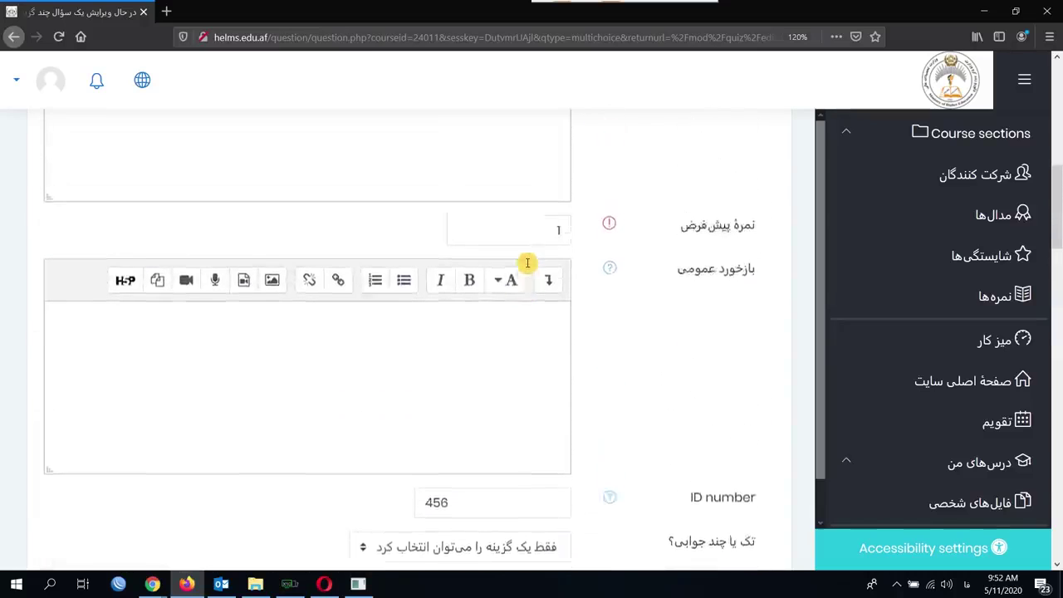
{"action": "scroll", "coordinate": [527, 263], "scroll_direction": "down", "scroll_amount": 4}
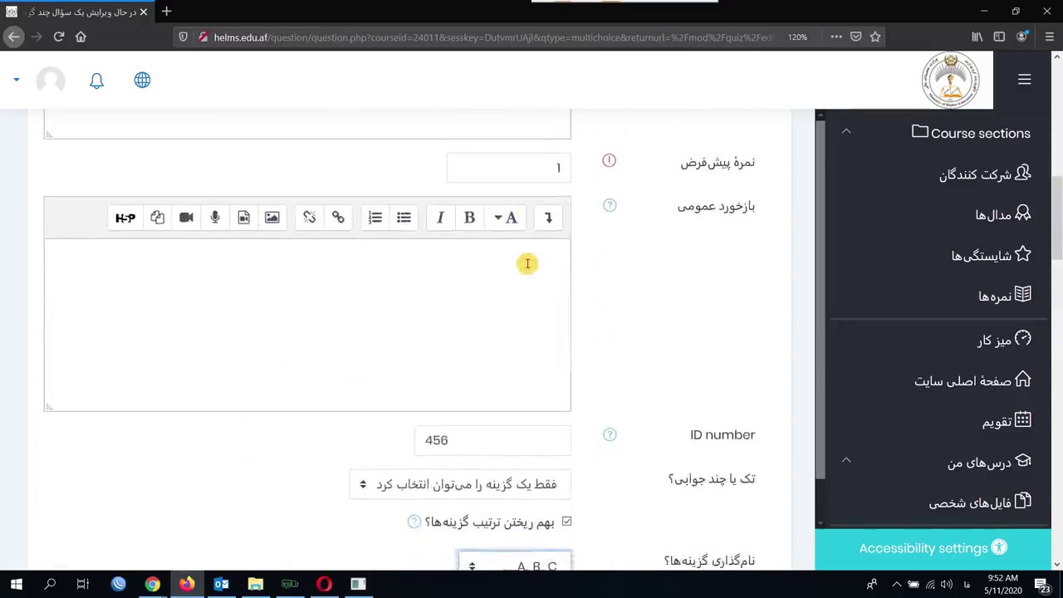
{"action": "scroll", "coordinate": [528, 263], "scroll_direction": "up", "scroll_amount": 1}
{"action": "scroll", "coordinate": [527, 263], "scroll_direction": "up", "scroll_amount": 3}
{"action": "left_click", "coordinate": [368, 255]}
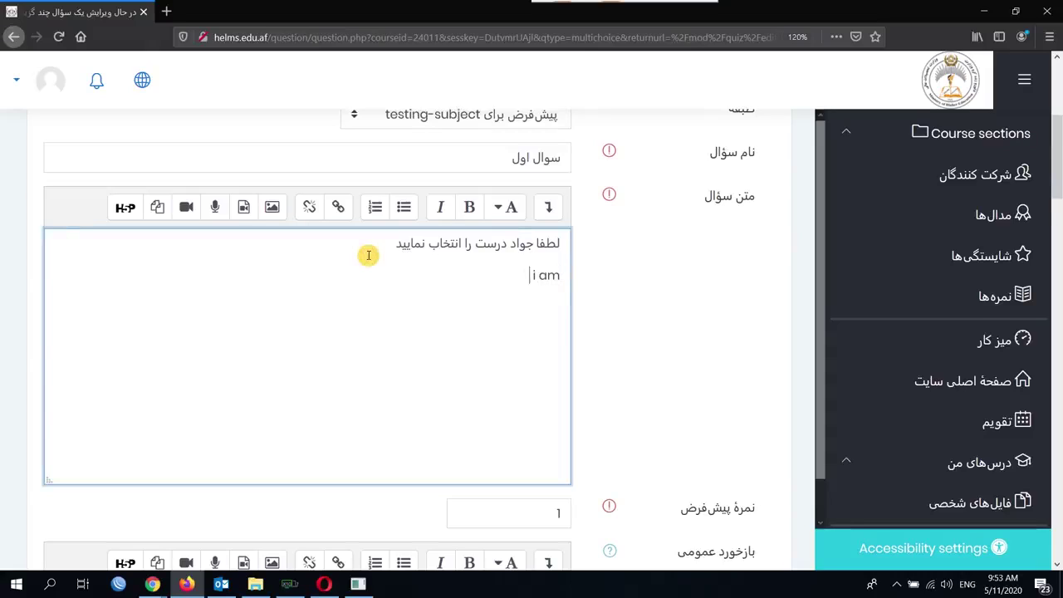
{"action": "type", "text": "_____"}
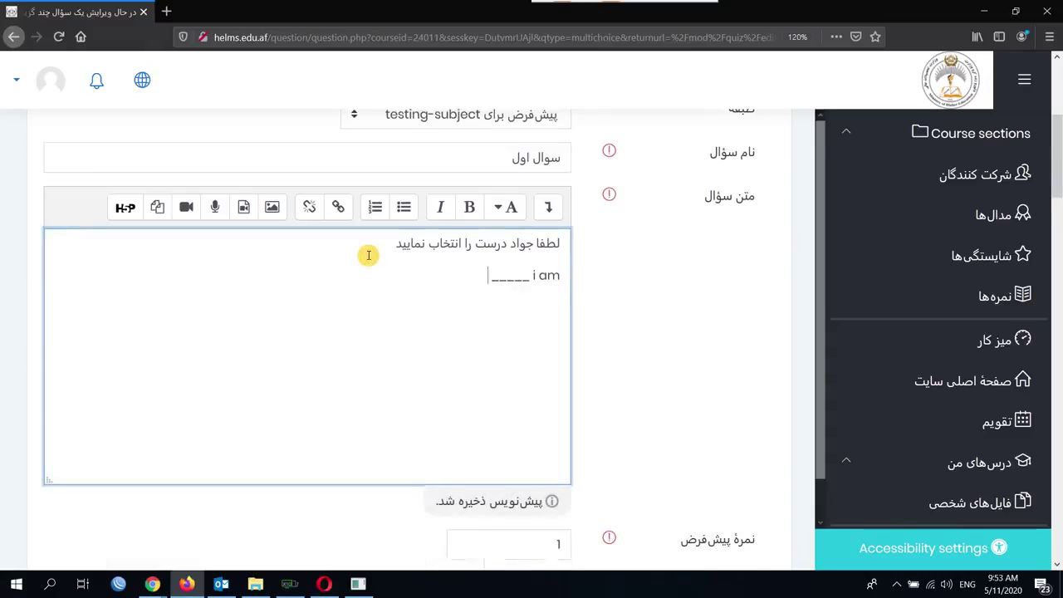
{"action": "type", "text": " to school."}
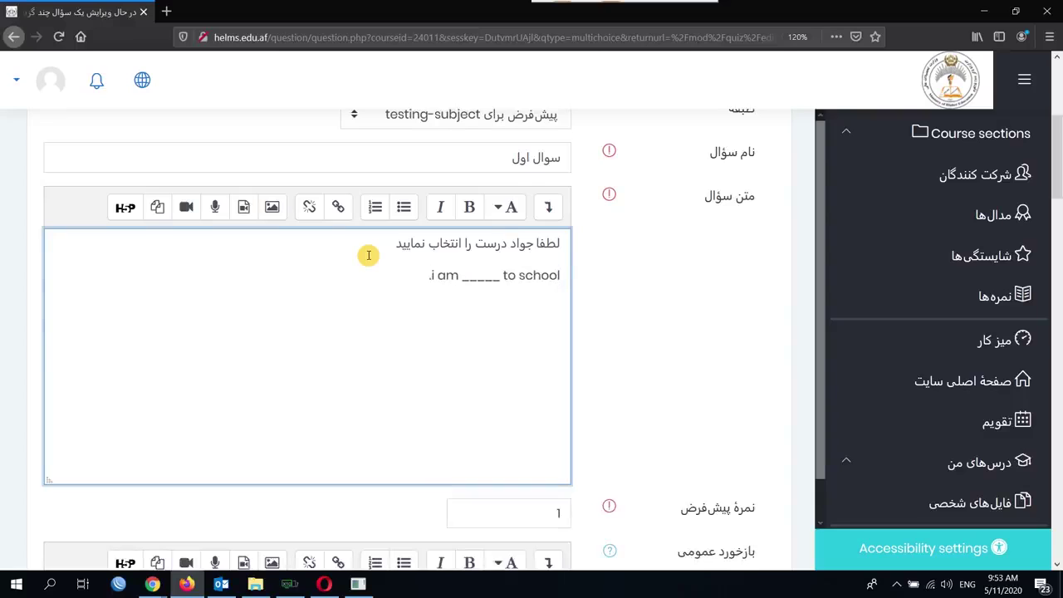
{"action": "scroll", "coordinate": [368, 263], "scroll_direction": "down", "scroll_amount": 6}
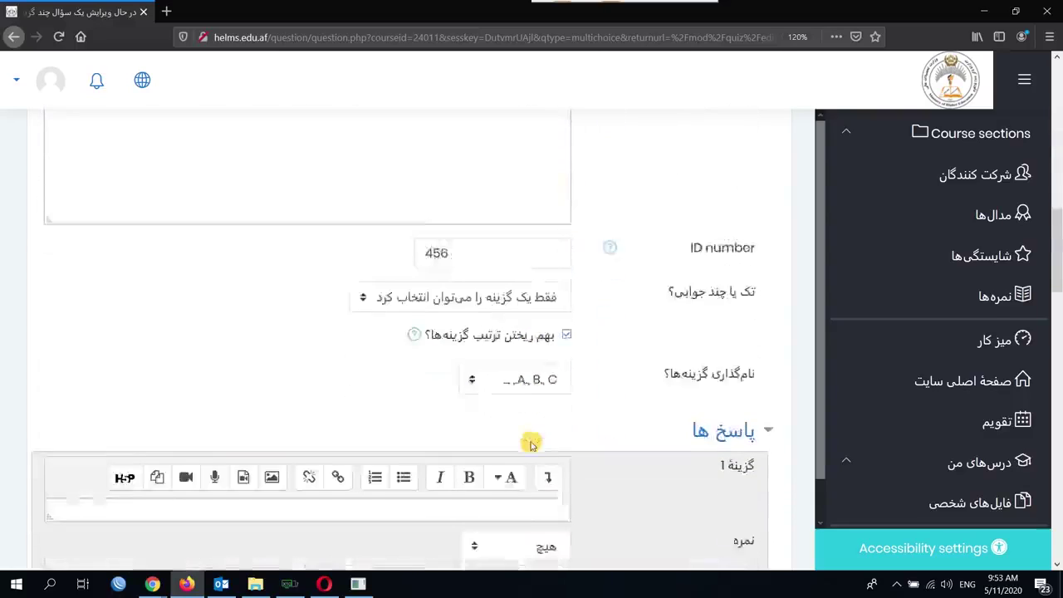
{"action": "scroll", "coordinate": [531, 444], "scroll_direction": "down", "scroll_amount": 2}
- Enter 'go' as Choice 1 with no credit
{"action": "left_click", "coordinate": [537, 355]}
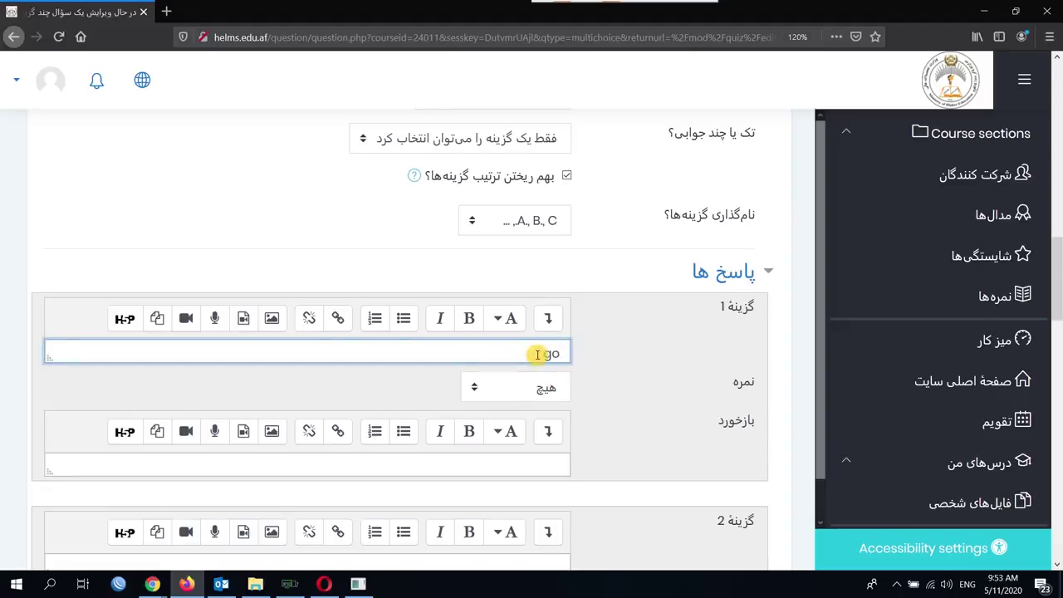
{"action": "type", "text": "go"}
{"action": "key", "text": "Return"}
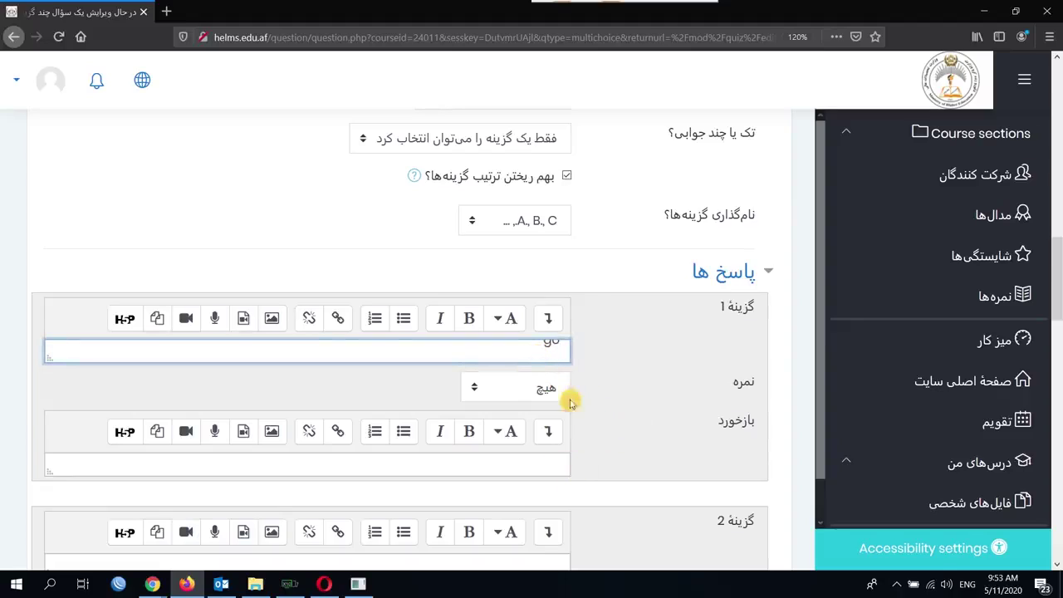
{"action": "left_click", "coordinate": [527, 389]}
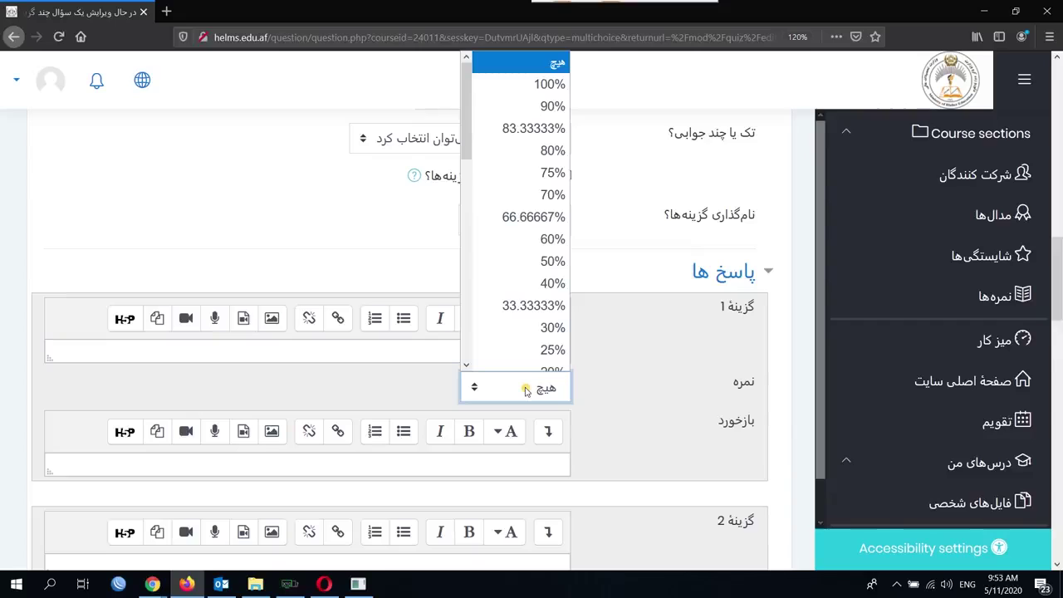
{"action": "left_click", "coordinate": [693, 357]}
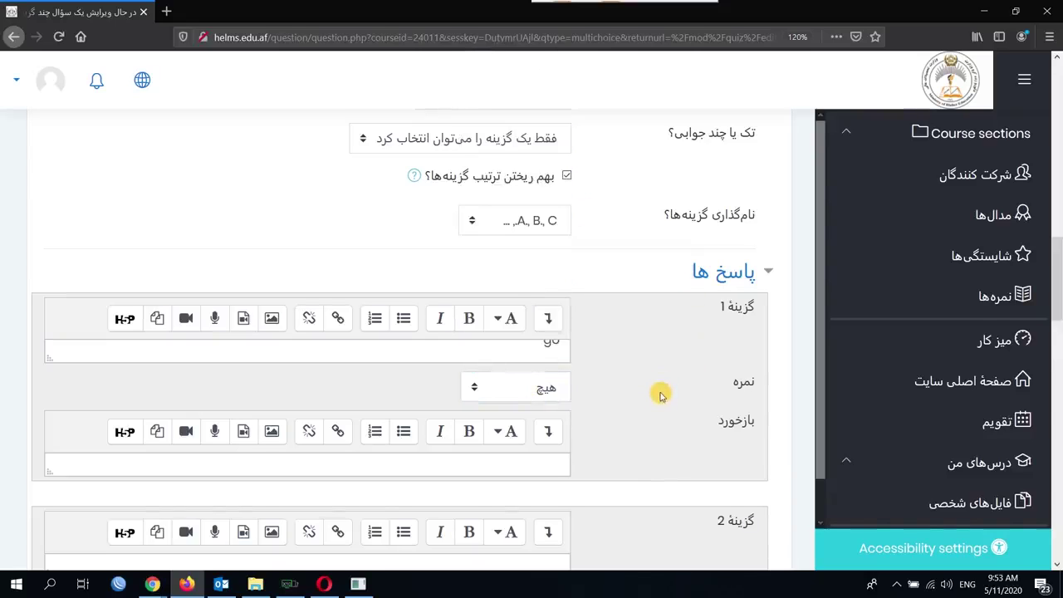
{"action": "scroll", "coordinate": [660, 389], "scroll_direction": "down", "scroll_amount": 3}
{"action": "scroll", "coordinate": [660, 396], "scroll_direction": "down", "scroll_amount": 2}
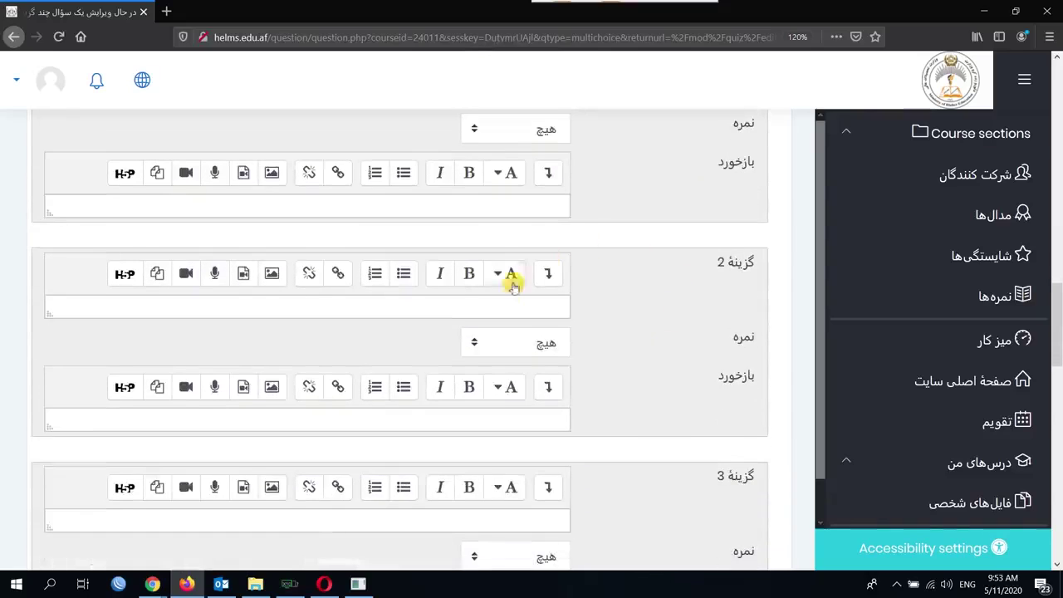
- Enter 'going' as Choice 2 and give it 100% credit
{"action": "left_click", "coordinate": [504, 309]}
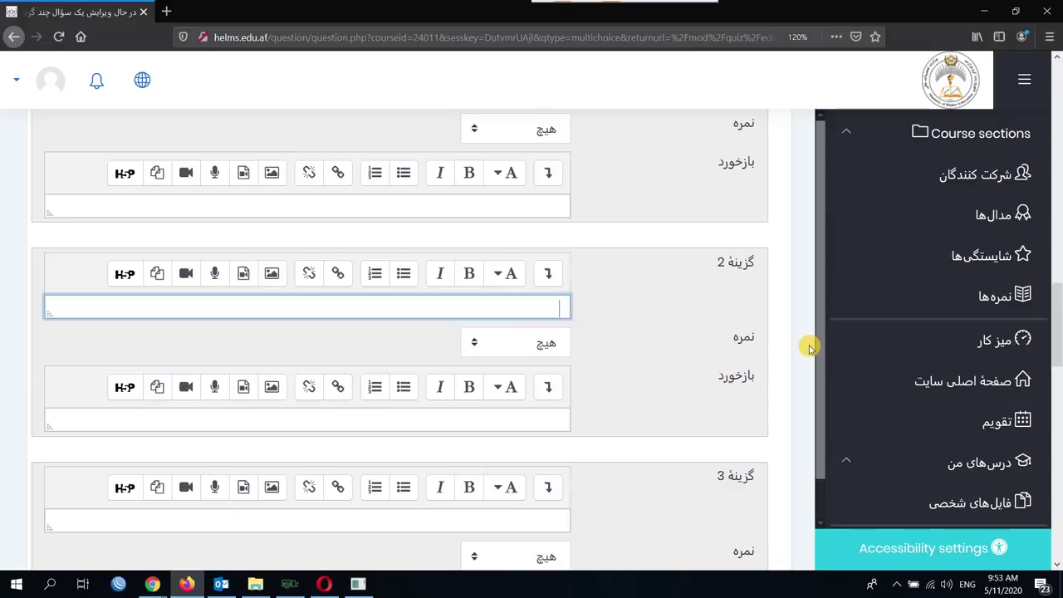
{"action": "type", "text": "gingh"}
{"action": "key", "text": "BackSpace"}
{"action": "key", "text": "BackSpace"}
{"action": "key", "text": "BackSpace"}
{"action": "type", "text": "going"}
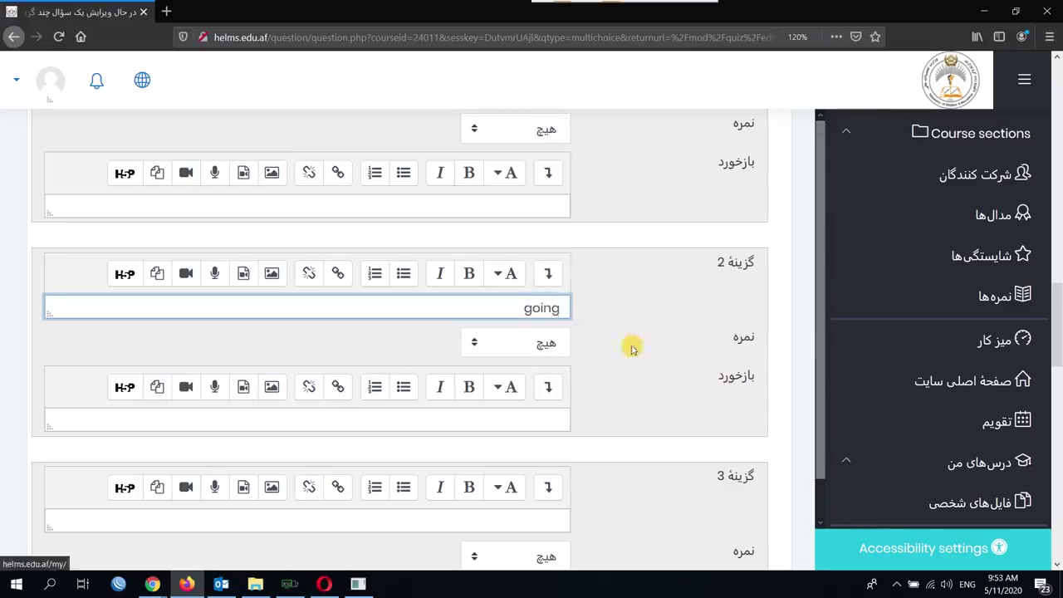
{"action": "left_click", "coordinate": [489, 342]}
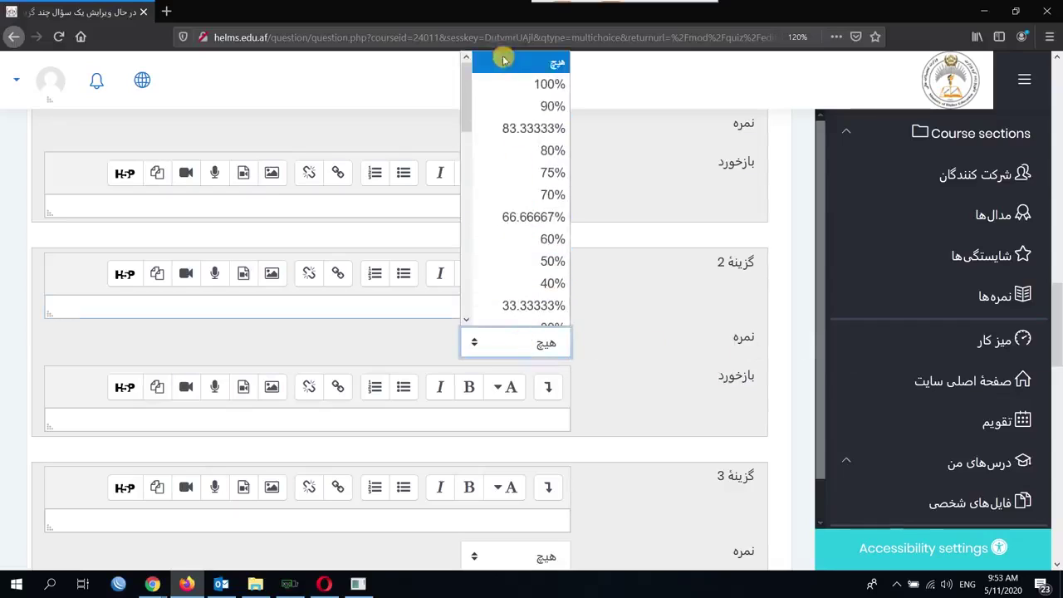
{"action": "left_click", "coordinate": [505, 82]}
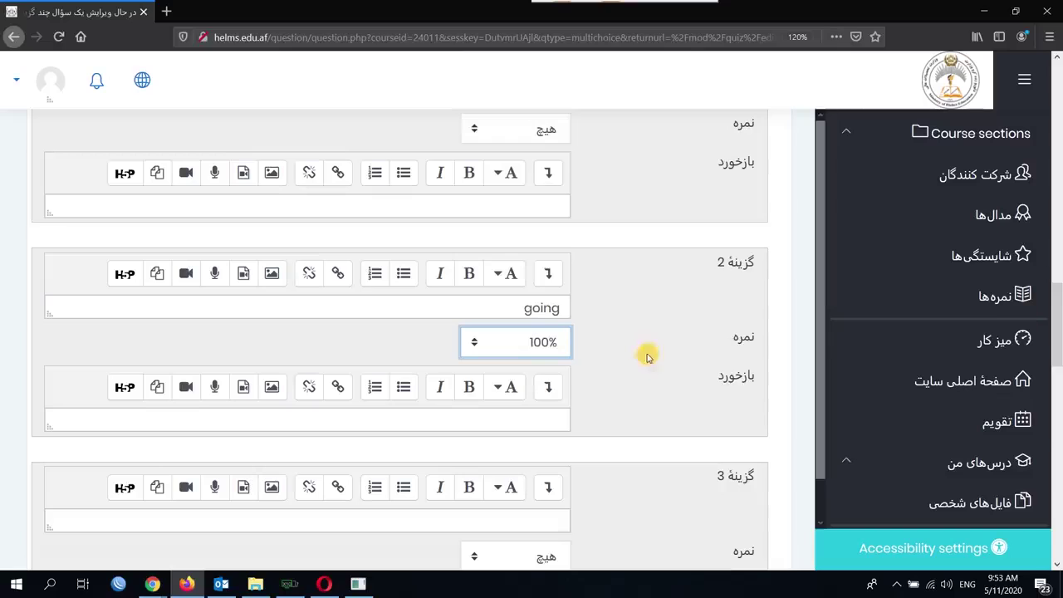
{"action": "scroll", "coordinate": [618, 410], "scroll_direction": "down", "scroll_amount": 3}
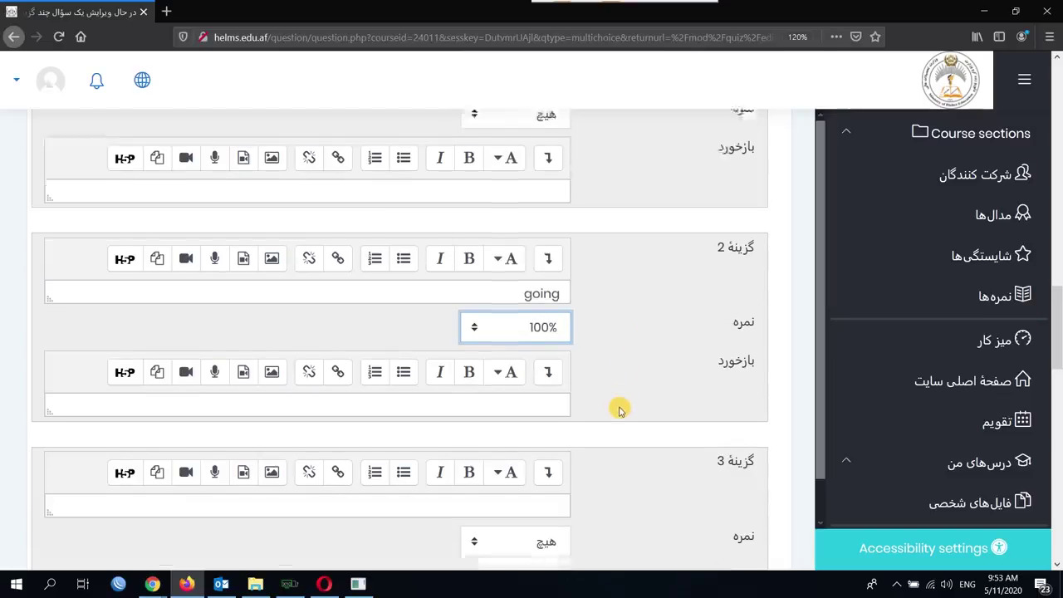
- Fill Choices 3 and 4 with 'went' and 'none', then save the question
{"action": "left_click", "coordinate": [490, 350]}
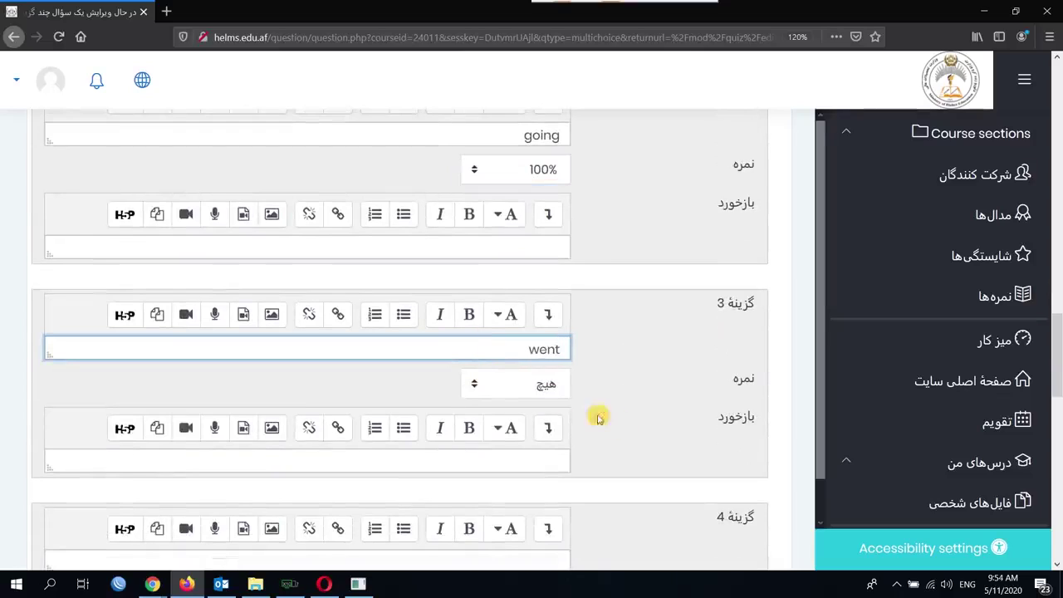
{"action": "scroll", "coordinate": [625, 423], "scroll_direction": "down", "scroll_amount": 2}
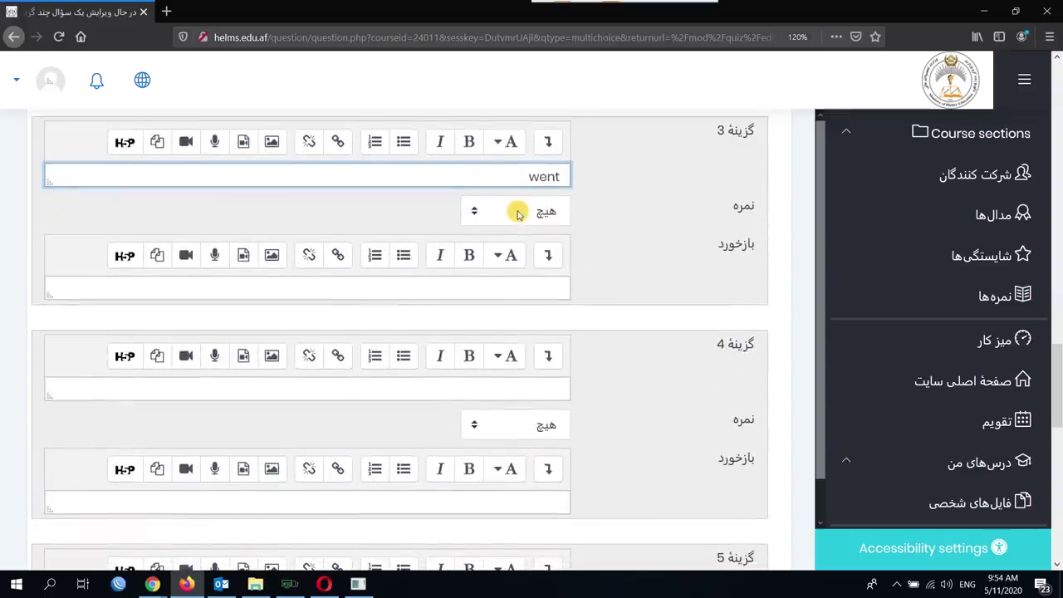
{"action": "left_click", "coordinate": [537, 393]}
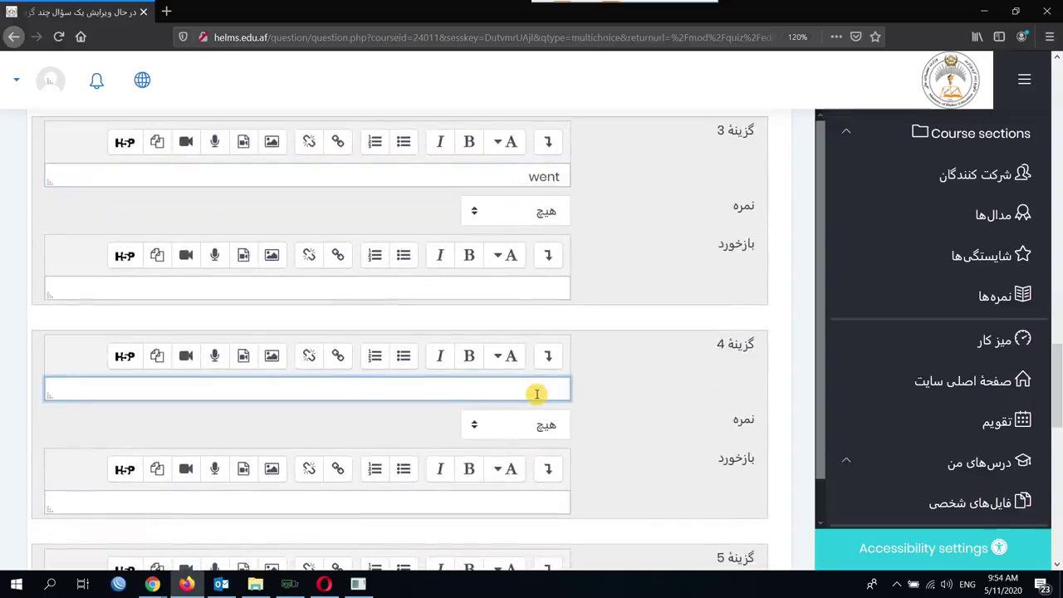
{"action": "type", "text": "none"}
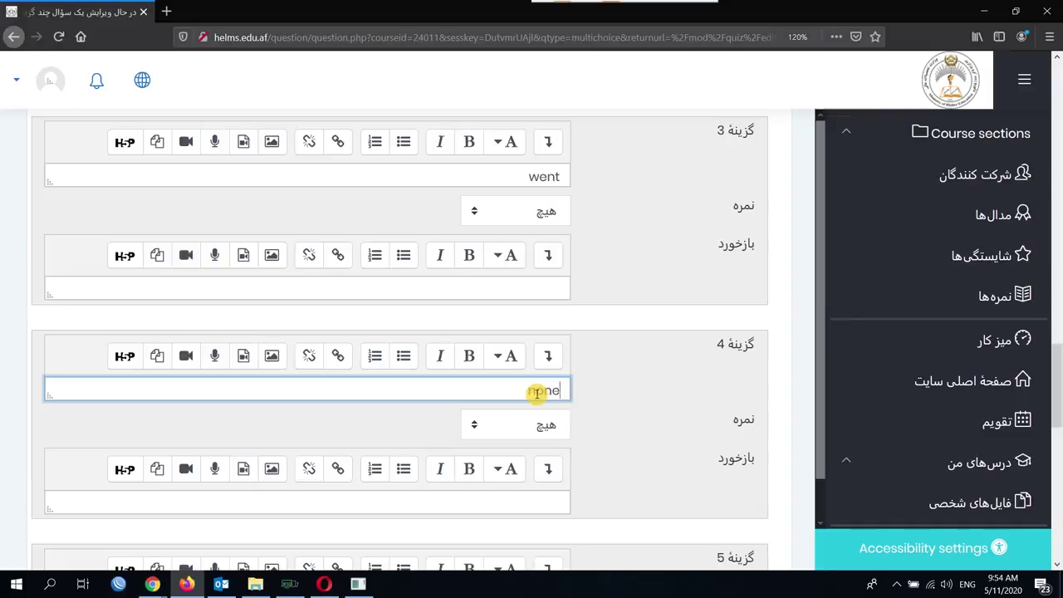
{"action": "scroll", "coordinate": [687, 473], "scroll_direction": "down", "scroll_amount": 3}
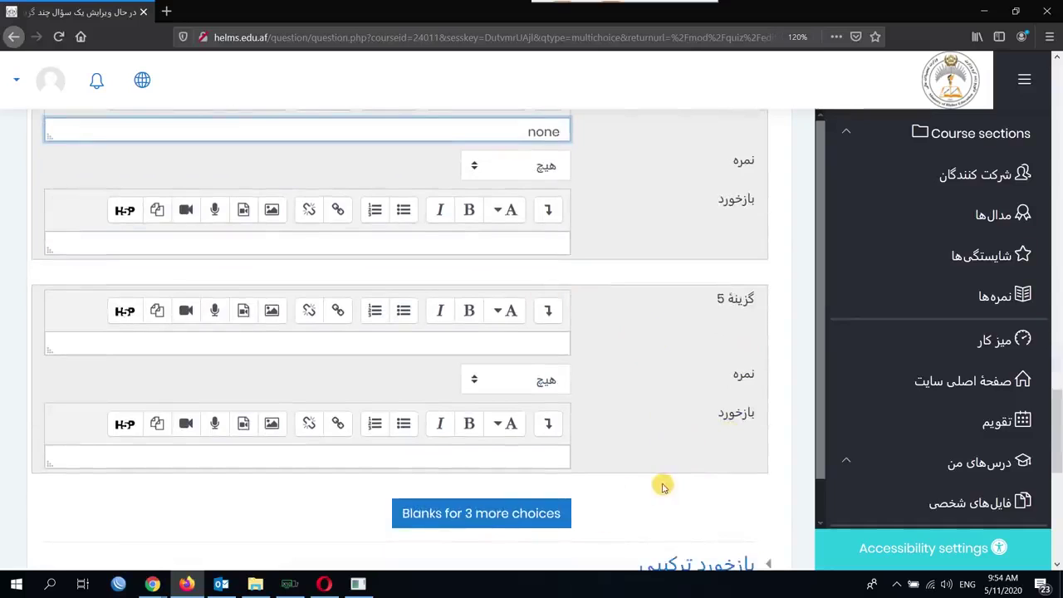
{"action": "scroll", "coordinate": [631, 484], "scroll_direction": "down", "scroll_amount": 3}
{"action": "scroll", "coordinate": [581, 490], "scroll_direction": "up", "scroll_amount": 2}
{"action": "scroll", "coordinate": [528, 506], "scroll_direction": "down", "scroll_amount": 4}
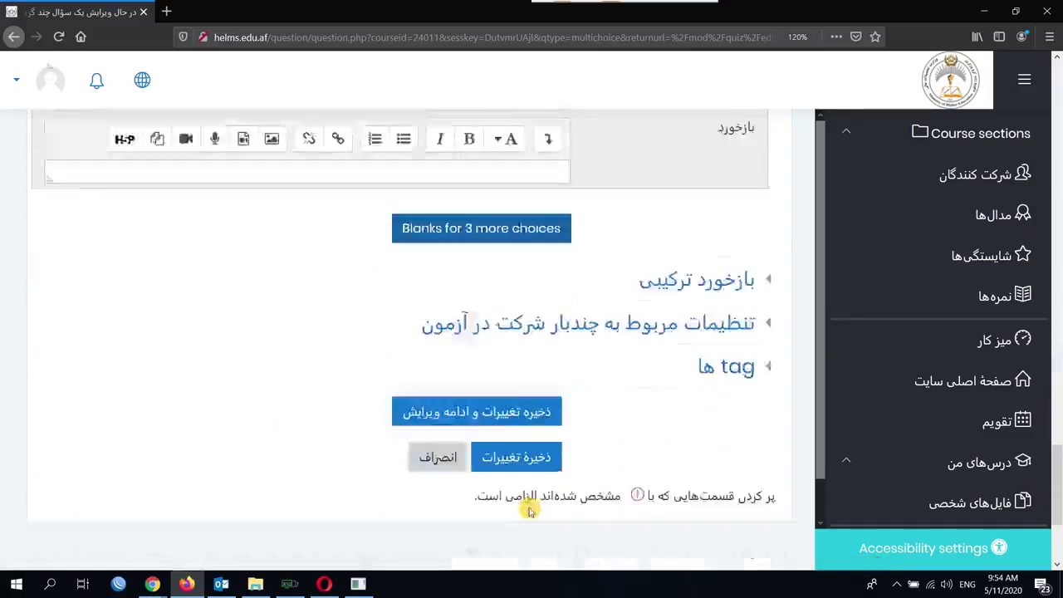
{"action": "scroll", "coordinate": [528, 508], "scroll_direction": "down", "scroll_amount": 2}
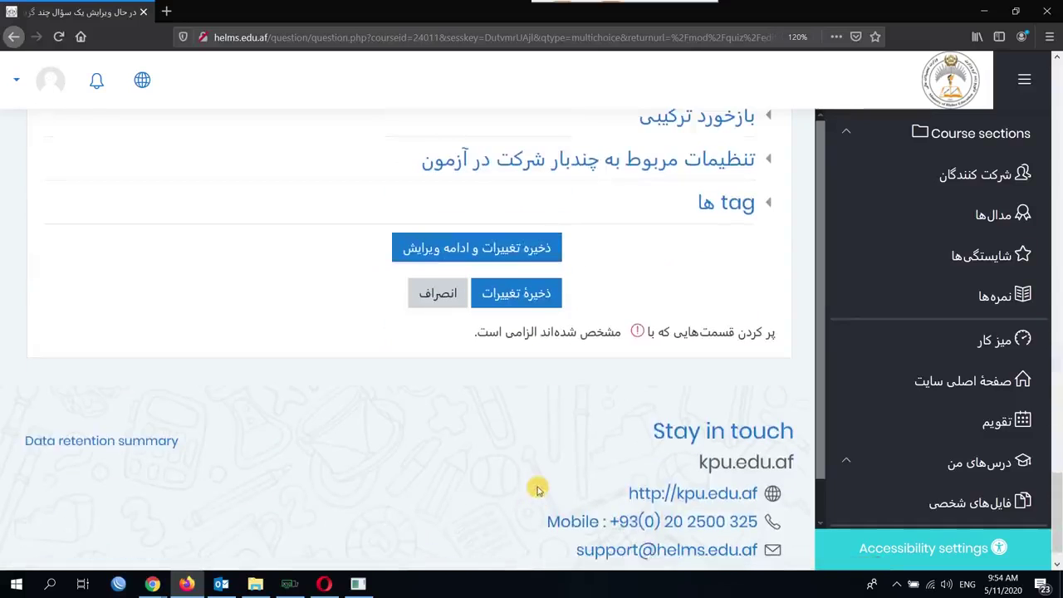
{"action": "left_click", "coordinate": [516, 299]}
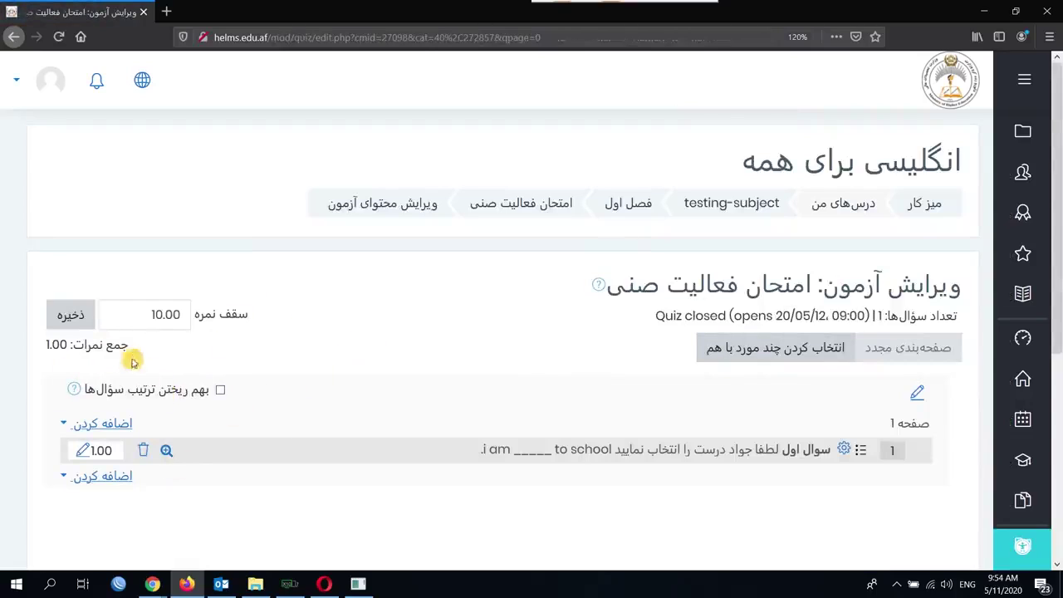
- Add a new True/False question to the quiz
{"action": "left_click", "coordinate": [116, 425]}
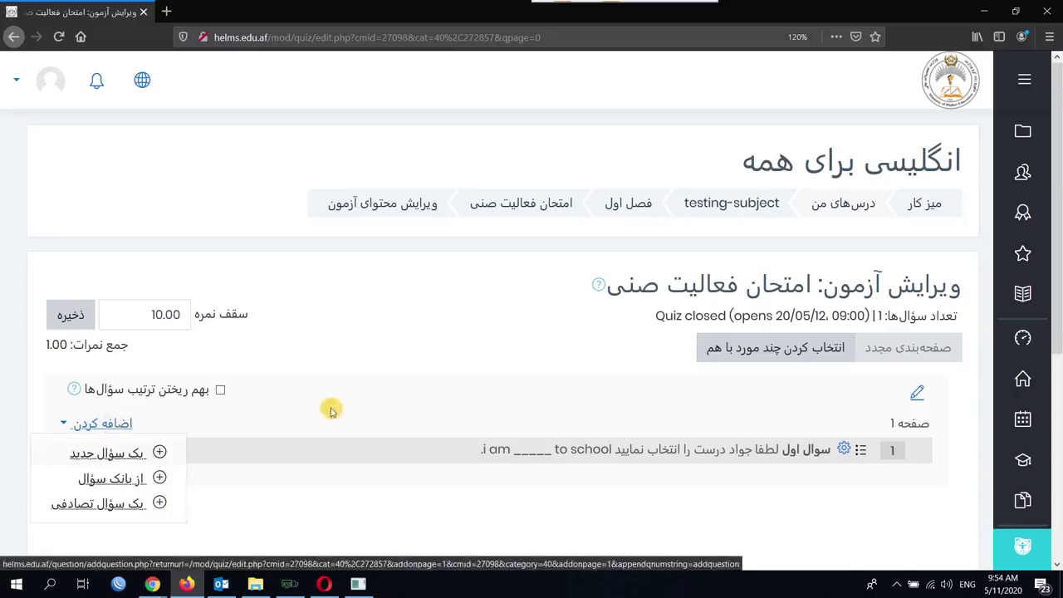
{"action": "left_click", "coordinate": [109, 453]}
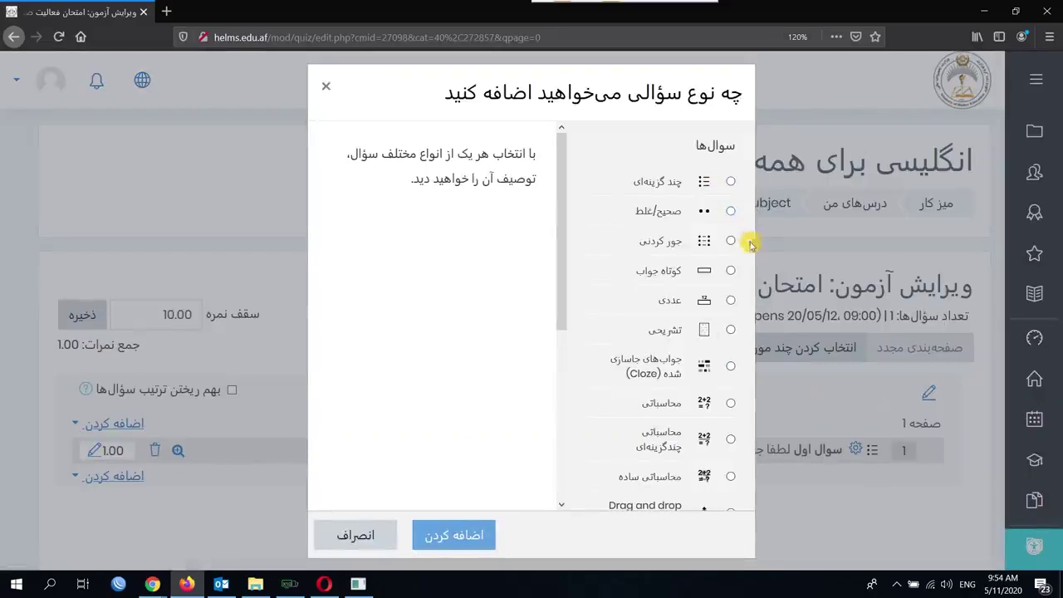
{"action": "left_click", "coordinate": [731, 212]}
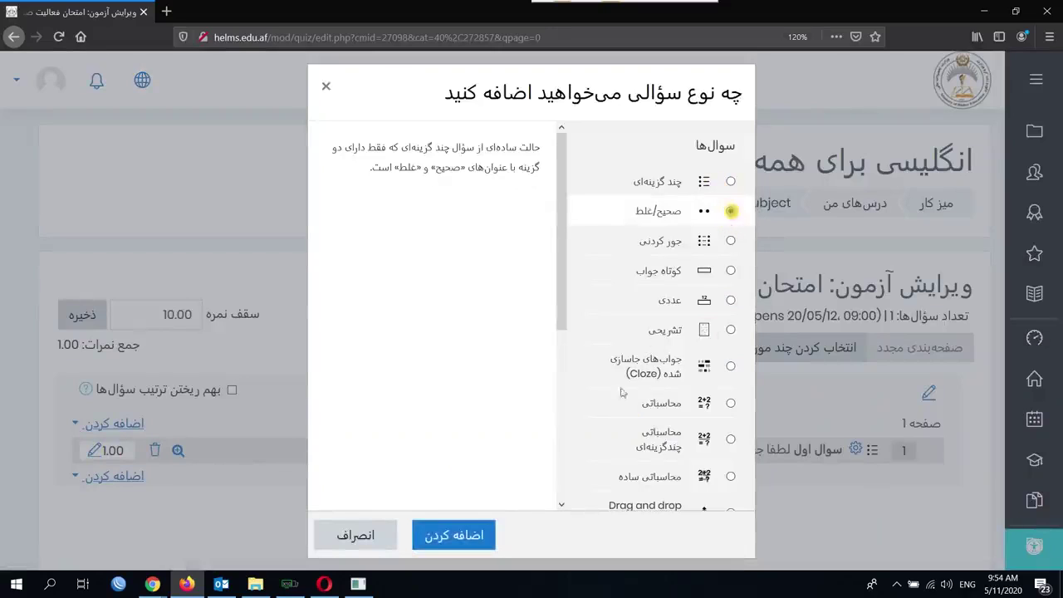
{"action": "left_click", "coordinate": [476, 528]}
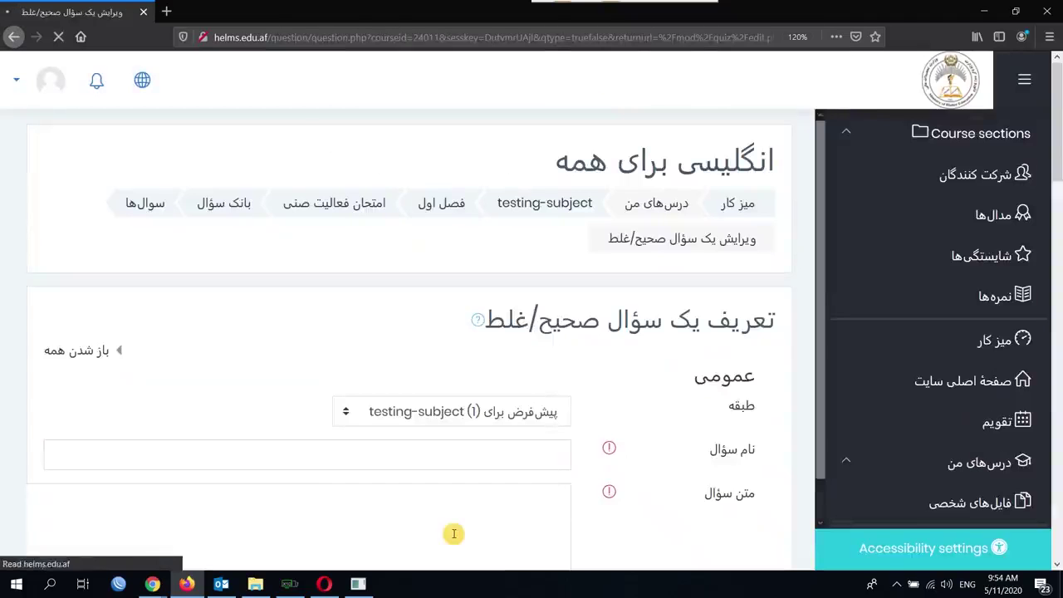
- Name the question 'سوال دوم' and enter 'i am go to school' as its text
{"action": "left_click", "coordinate": [549, 461]}
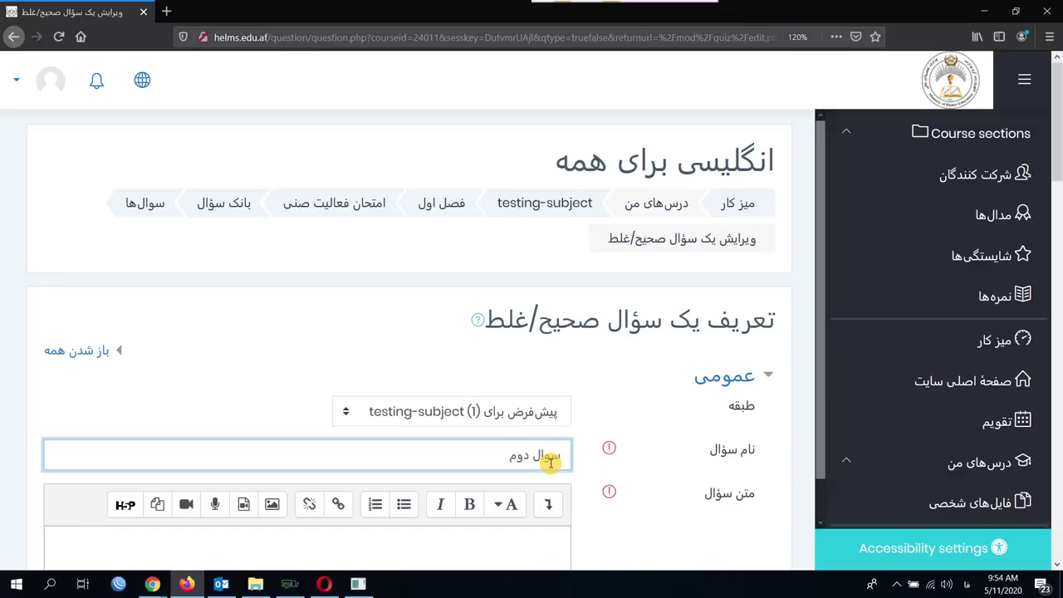
{"action": "scroll", "coordinate": [515, 407], "scroll_direction": "down", "scroll_amount": 3}
{"action": "left_click", "coordinate": [450, 308]}
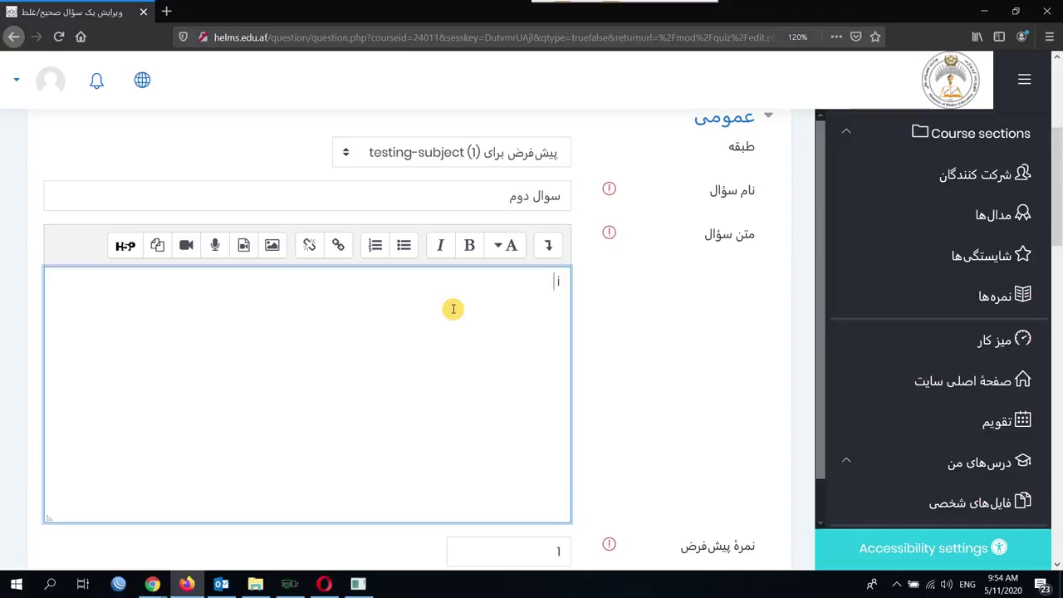
{"action": "type", "text": "i am go to school"}
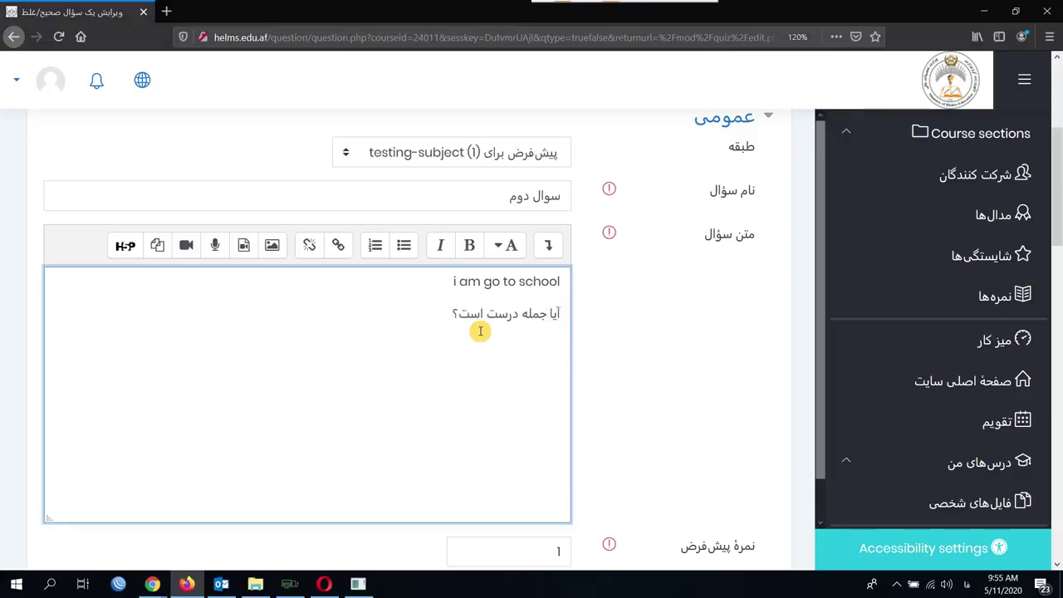
{"action": "scroll", "coordinate": [637, 387], "scroll_direction": "down", "scroll_amount": 2}
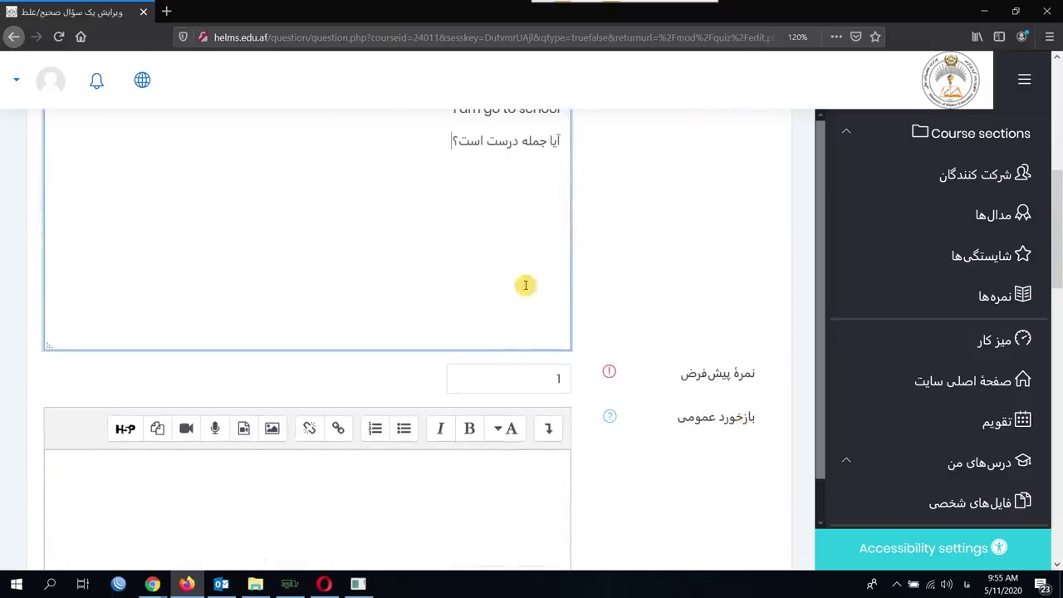
{"action": "scroll", "coordinate": [524, 284], "scroll_direction": "up", "scroll_amount": 2}
{"action": "left_click_drag", "start_coordinate": [435, 282], "coordinate": [561, 282]}
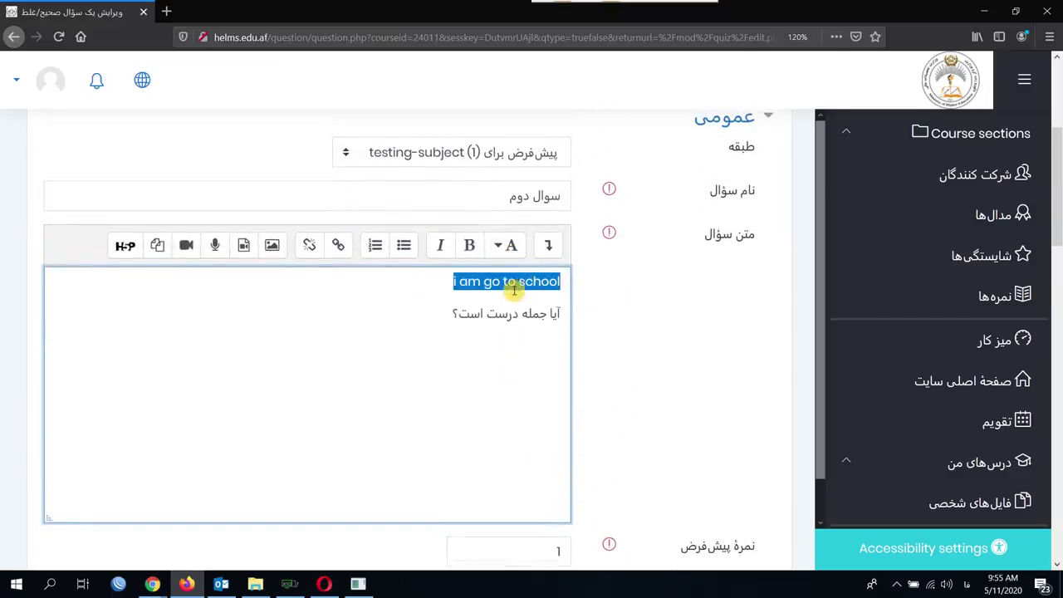
- Give the True/False question the ID number 457
{"action": "scroll", "coordinate": [636, 415], "scroll_direction": "down", "scroll_amount": 4}
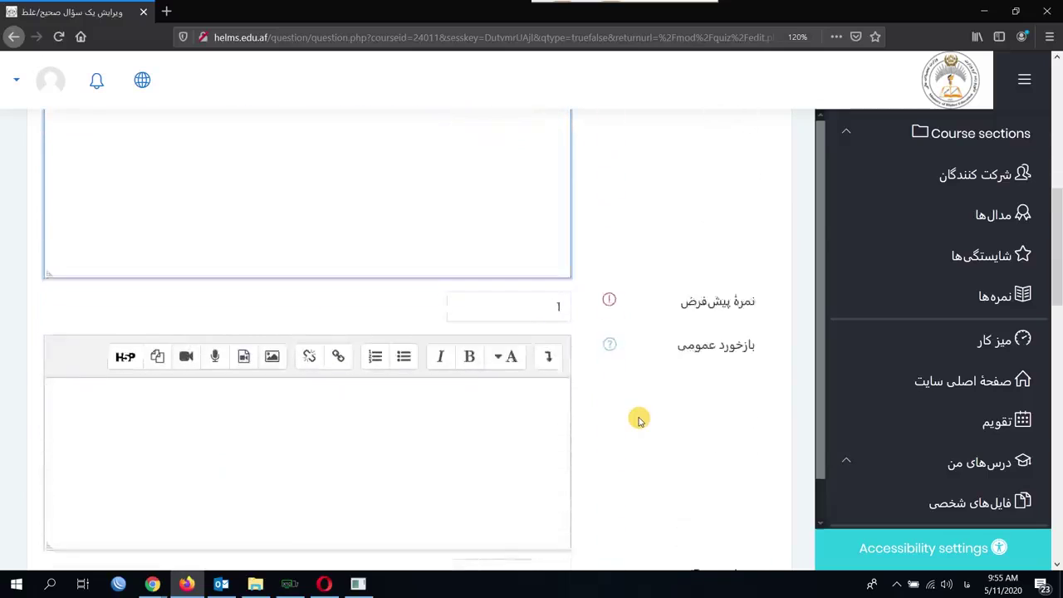
{"action": "left_click", "coordinate": [558, 474]}
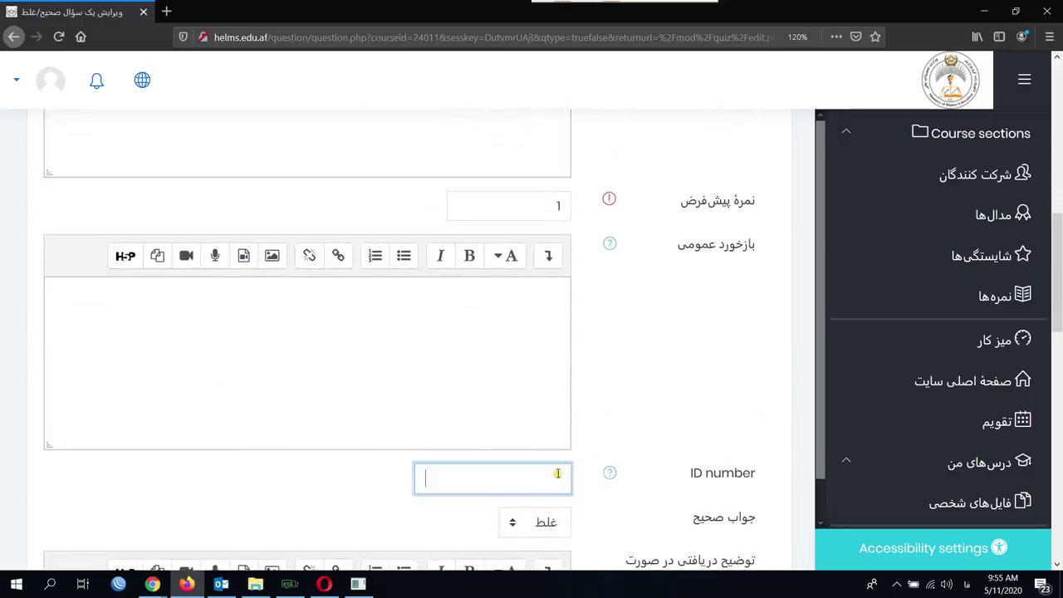
{"action": "type", "text": "457"}
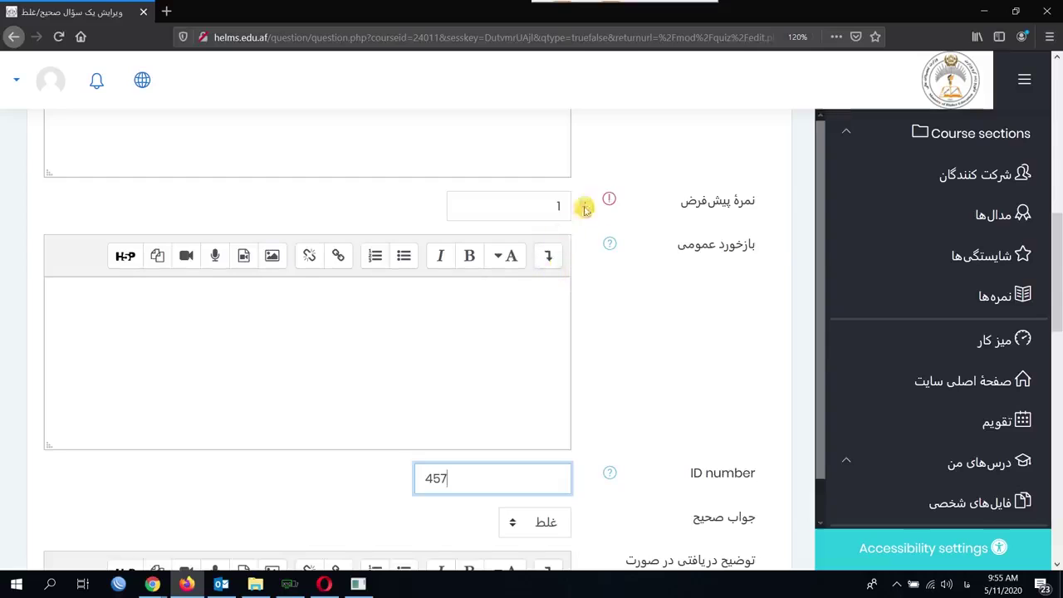
{"action": "scroll", "coordinate": [694, 232], "scroll_direction": "down", "scroll_amount": 1}
{"action": "scroll", "coordinate": [694, 232], "scroll_direction": "down", "scroll_amount": 5}
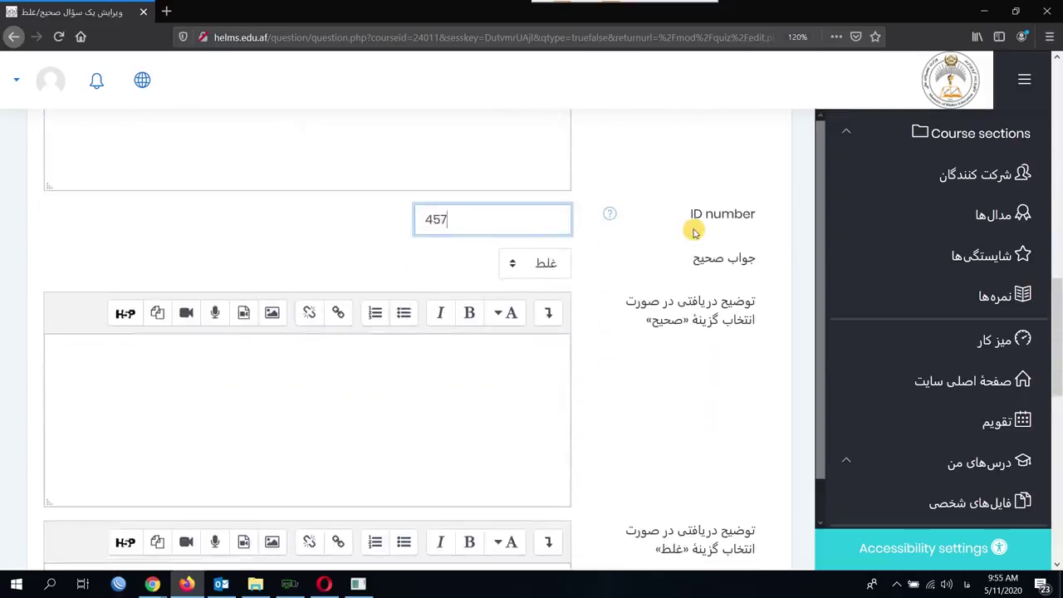
- Keep False as the correct answer
{"action": "left_click", "coordinate": [515, 262]}
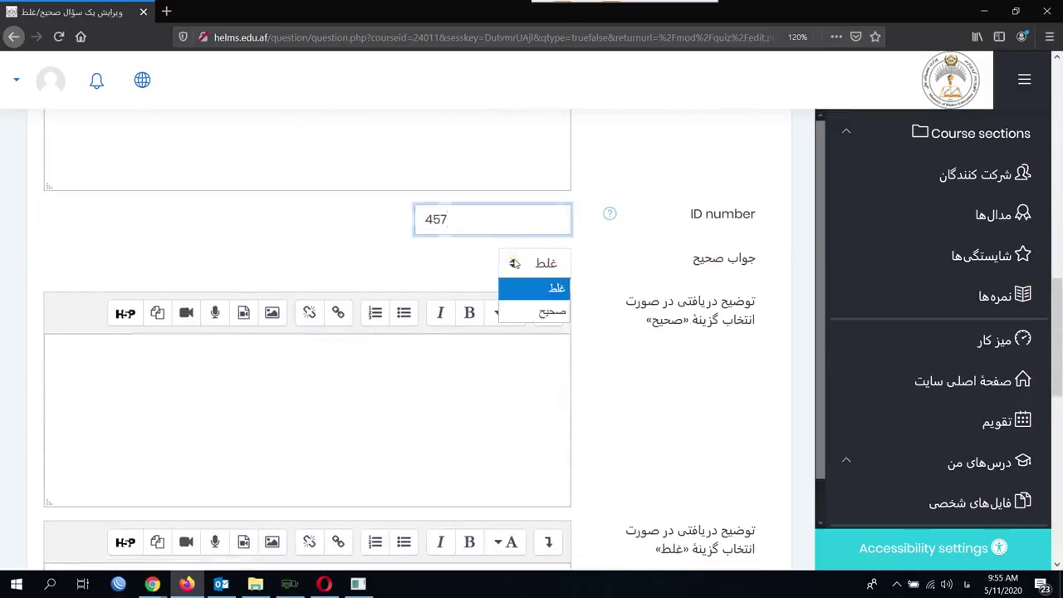
{"action": "left_click", "coordinate": [514, 262]}
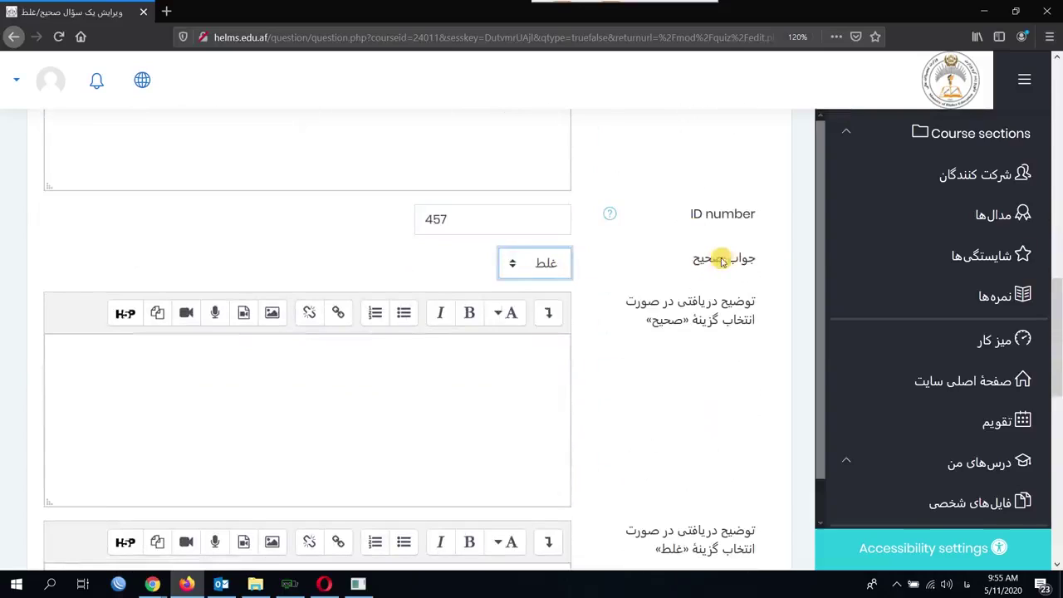
{"action": "left_click", "coordinate": [533, 263]}
{"action": "left_click", "coordinate": [535, 271]}
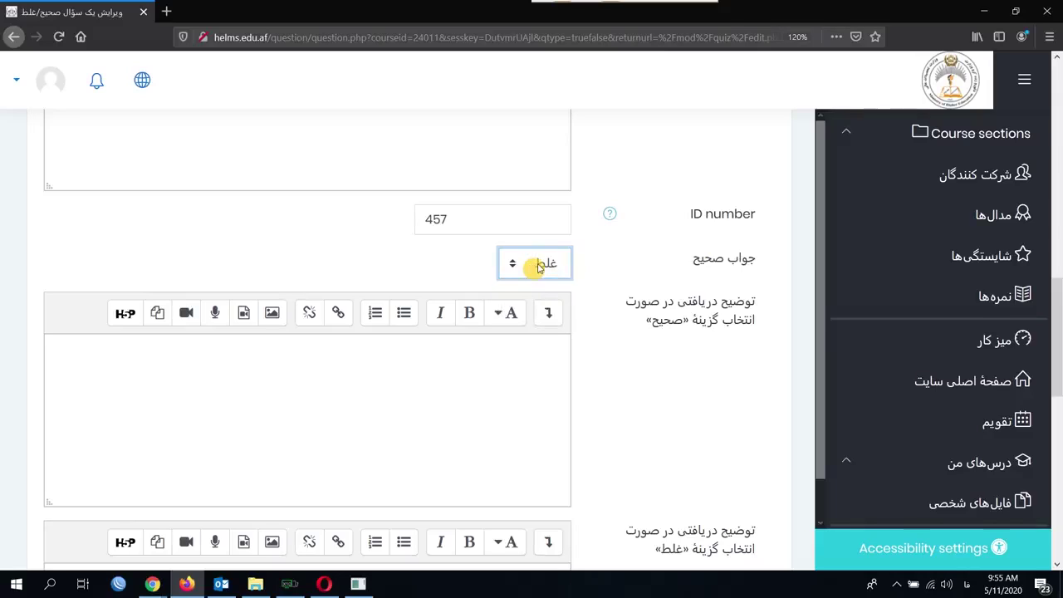
- Write feedback for the True and False choices and save the question
{"action": "scroll", "coordinate": [539, 262], "scroll_direction": "up", "scroll_amount": 1}
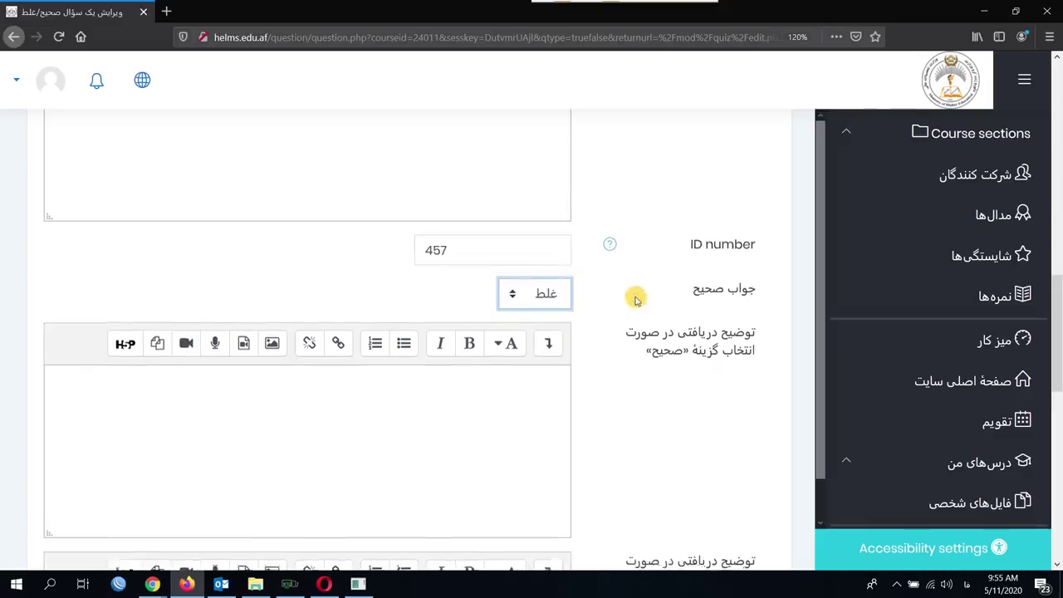
{"action": "scroll", "coordinate": [635, 299], "scroll_direction": "down", "scroll_amount": 2}
{"action": "left_click", "coordinate": [531, 269]}
{"action": "left_click", "coordinate": [531, 269]}
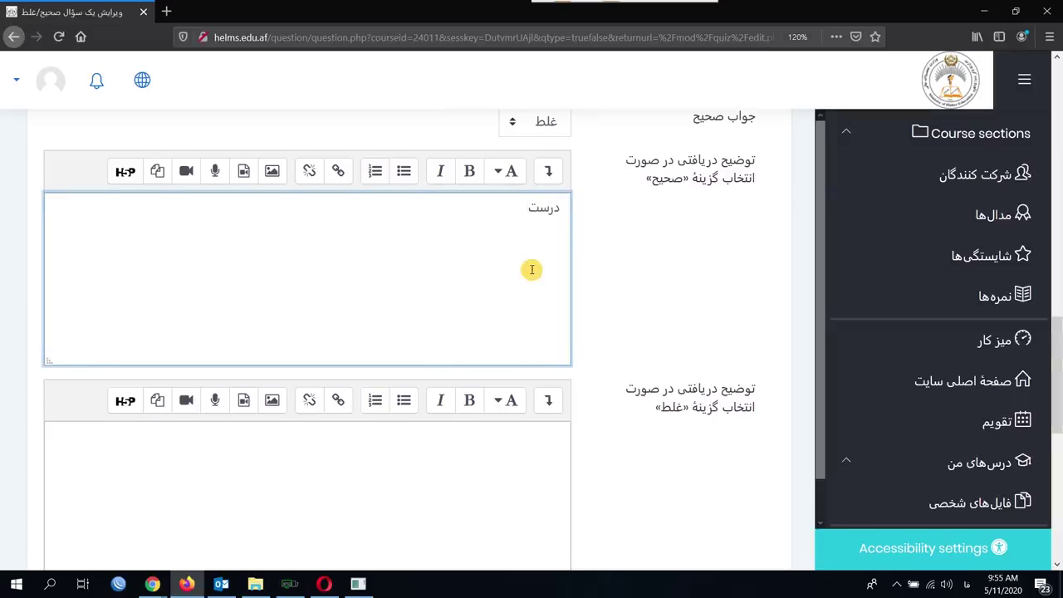
{"action": "scroll", "coordinate": [531, 269], "scroll_direction": "down", "scroll_amount": 1}
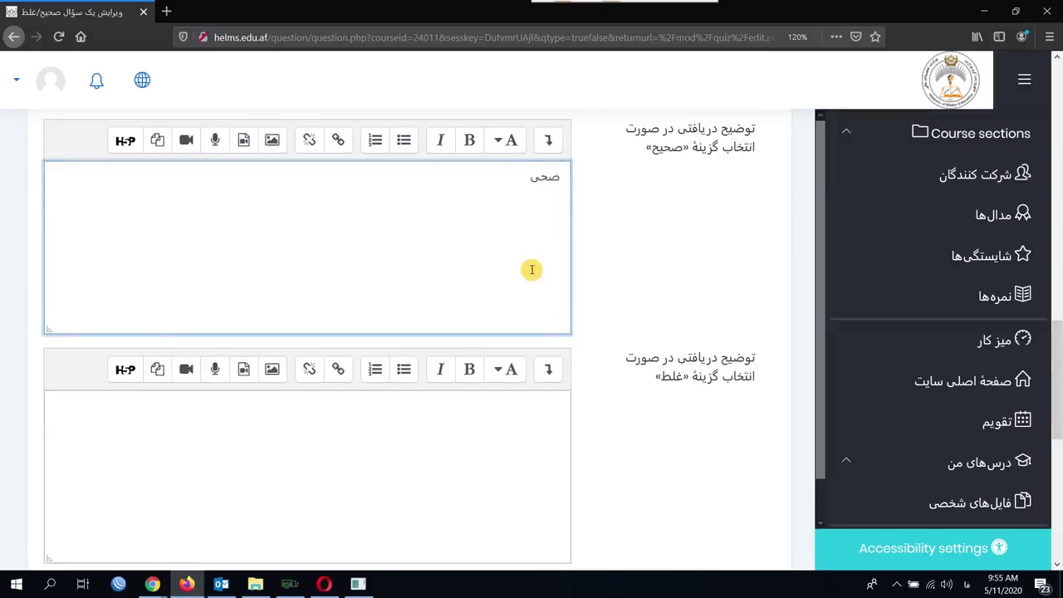
{"action": "scroll", "coordinate": [519, 339], "scroll_direction": "up", "scroll_amount": 1}
{"action": "scroll", "coordinate": [522, 391], "scroll_direction": "down", "scroll_amount": 1}
{"action": "left_click", "coordinate": [525, 441]}
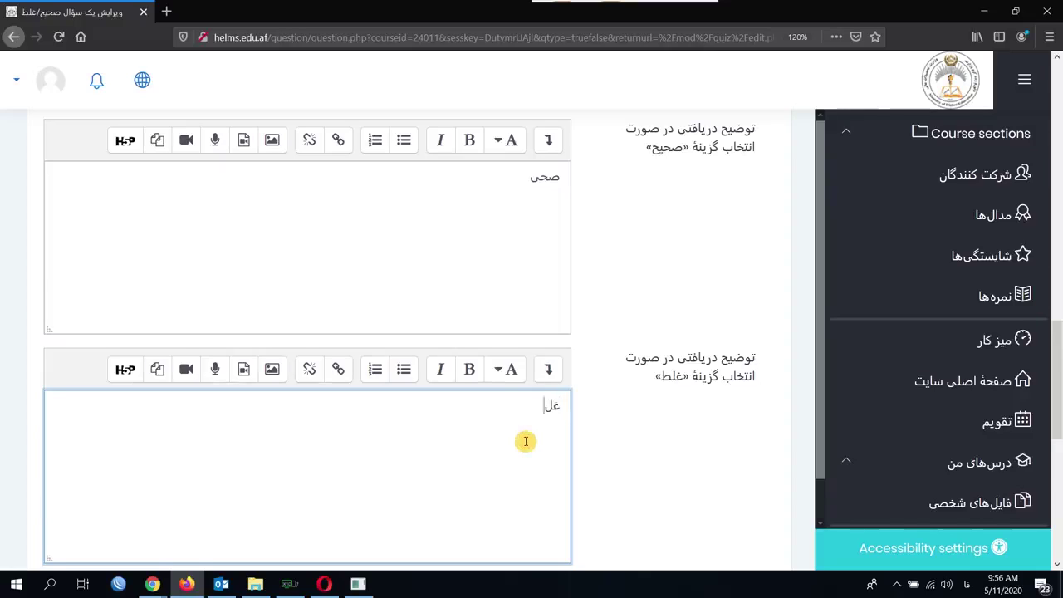
{"action": "scroll", "coordinate": [525, 441], "scroll_direction": "down", "scroll_amount": 5}
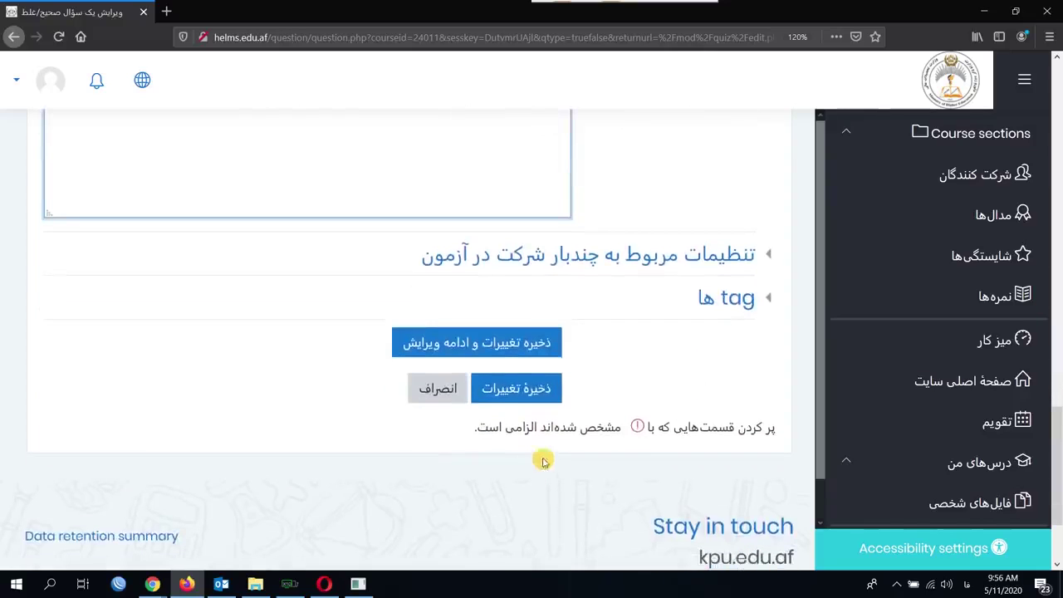
{"action": "left_click", "coordinate": [537, 393]}
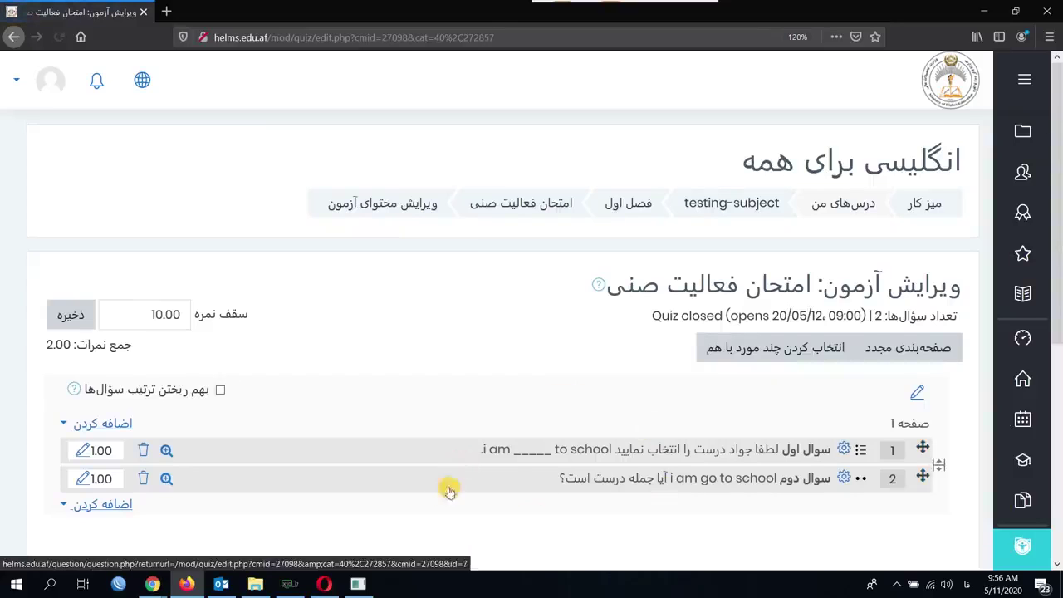
- Cancel adding another question and review the quiz's two questions totalling 2.00 marks
{"action": "scroll", "coordinate": [440, 493], "scroll_direction": "down", "scroll_amount": 2}
{"action": "left_click", "coordinate": [95, 420]}
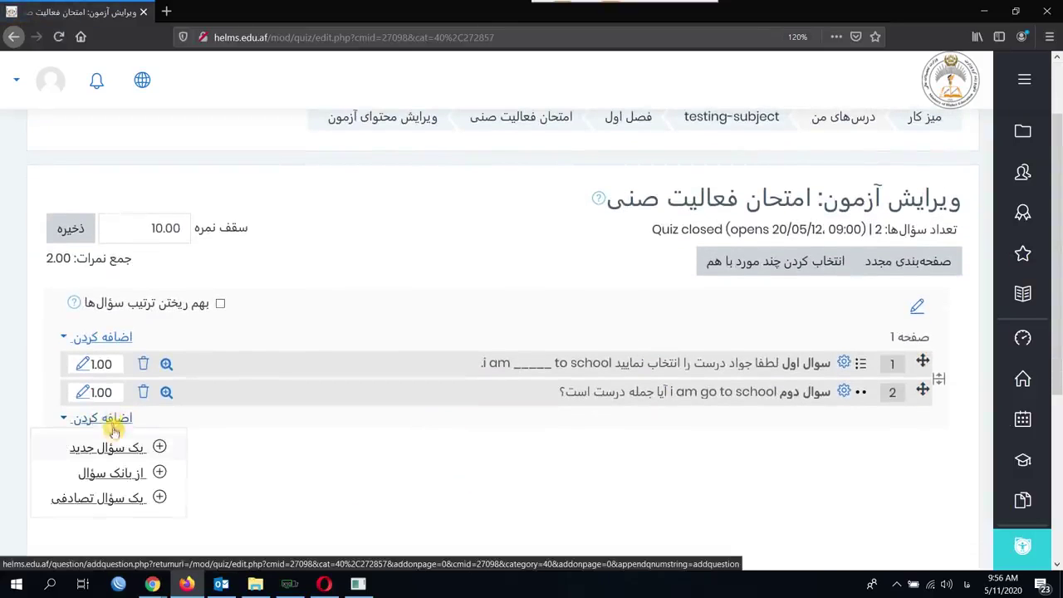
{"action": "left_click", "coordinate": [112, 449]}
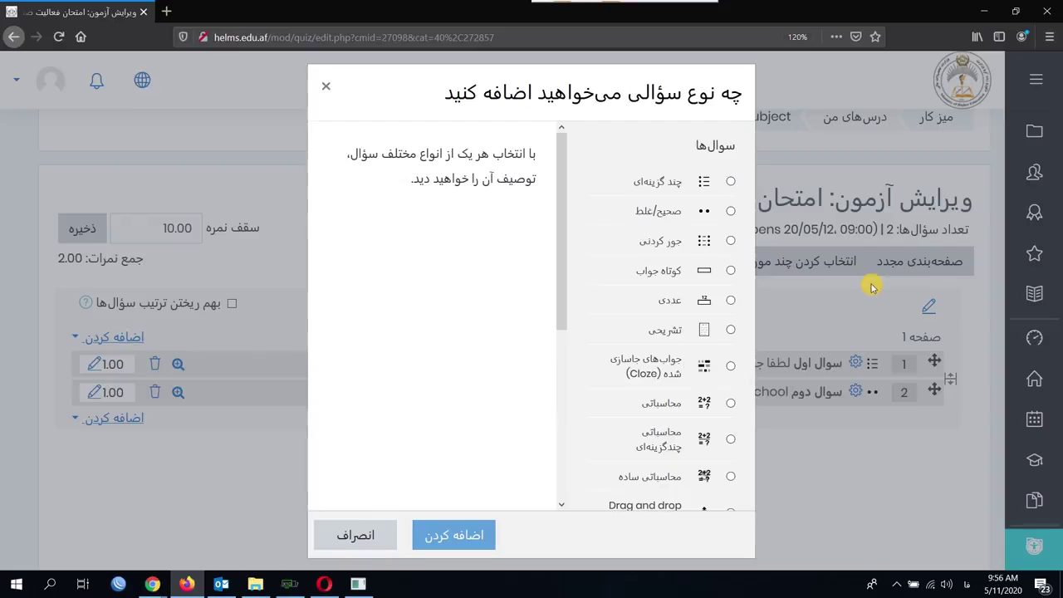
{"action": "left_click", "coordinate": [355, 537]}
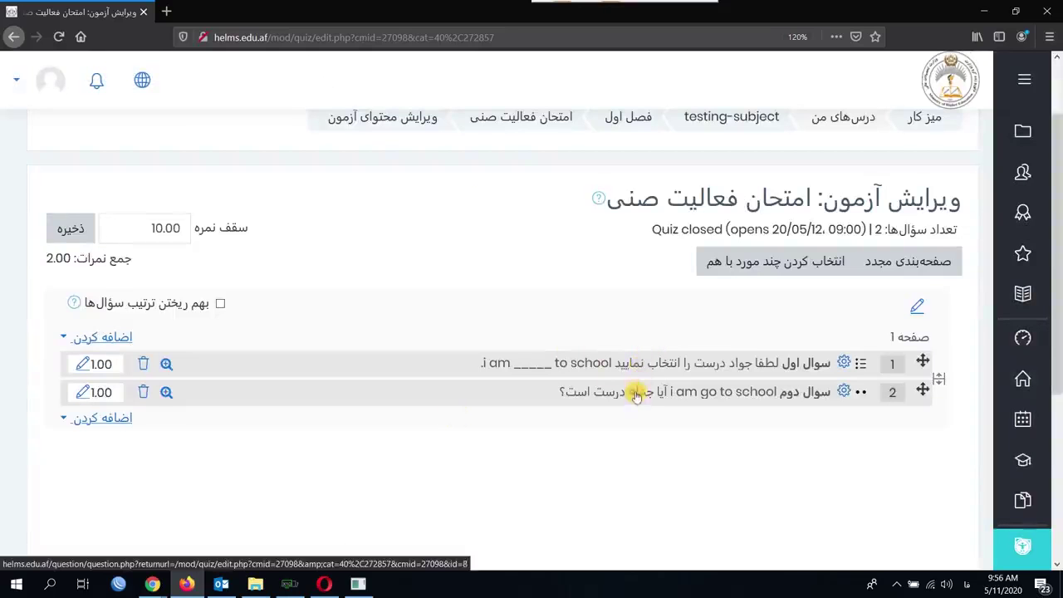
{"action": "scroll", "coordinate": [606, 420], "scroll_direction": "down", "scroll_amount": 3}
{"action": "scroll", "coordinate": [184, 143], "scroll_direction": "up", "scroll_amount": 4}
{"action": "scroll", "coordinate": [490, 308], "scroll_direction": "up", "scroll_amount": 2}
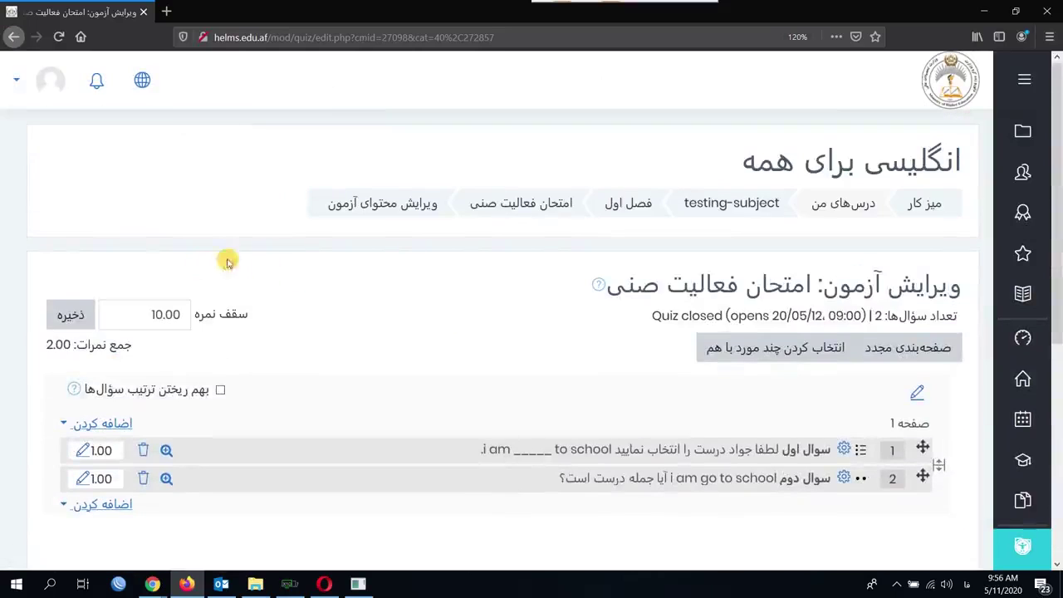
{"action": "scroll", "coordinate": [444, 319], "scroll_direction": "down", "scroll_amount": 5}
{"action": "scroll", "coordinate": [444, 320], "scroll_direction": "up", "scroll_amount": 5}
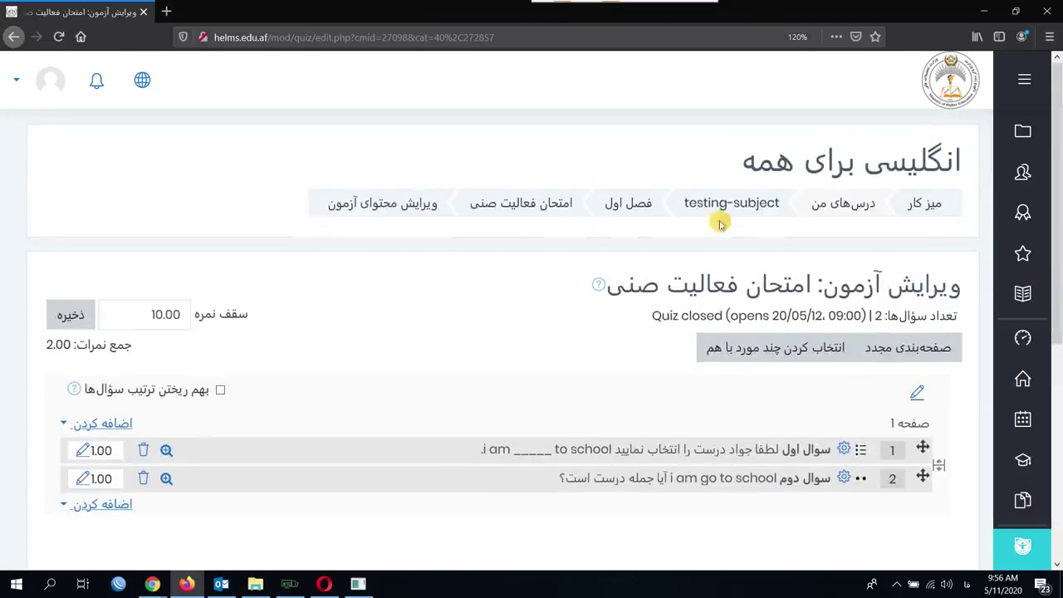
- Return to the فصل اول section, then open the course page in a maximised Opera window
{"action": "left_click", "coordinate": [628, 207]}
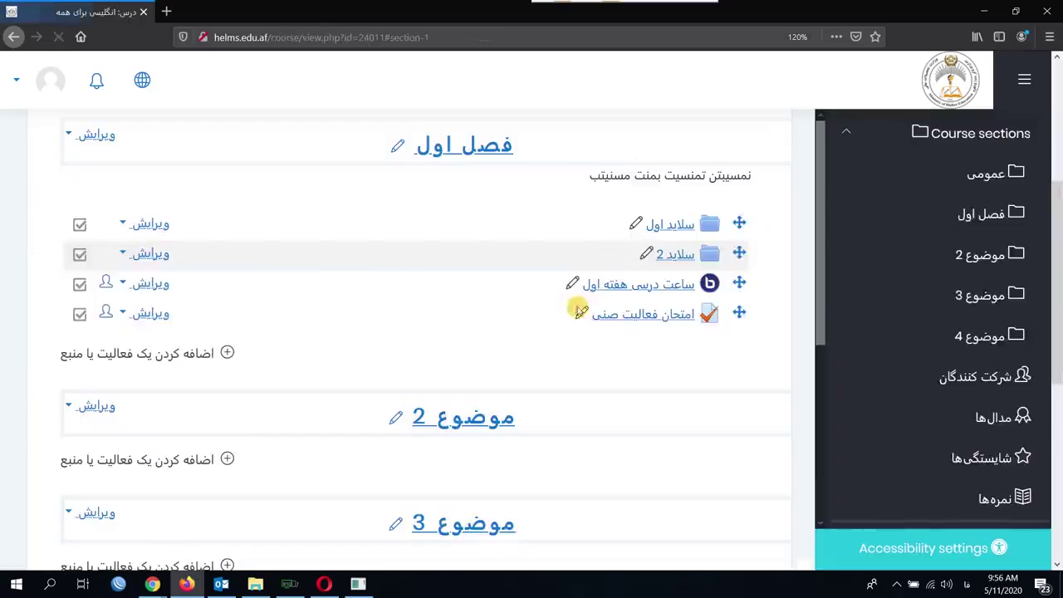
{"action": "left_click", "coordinate": [324, 584]}
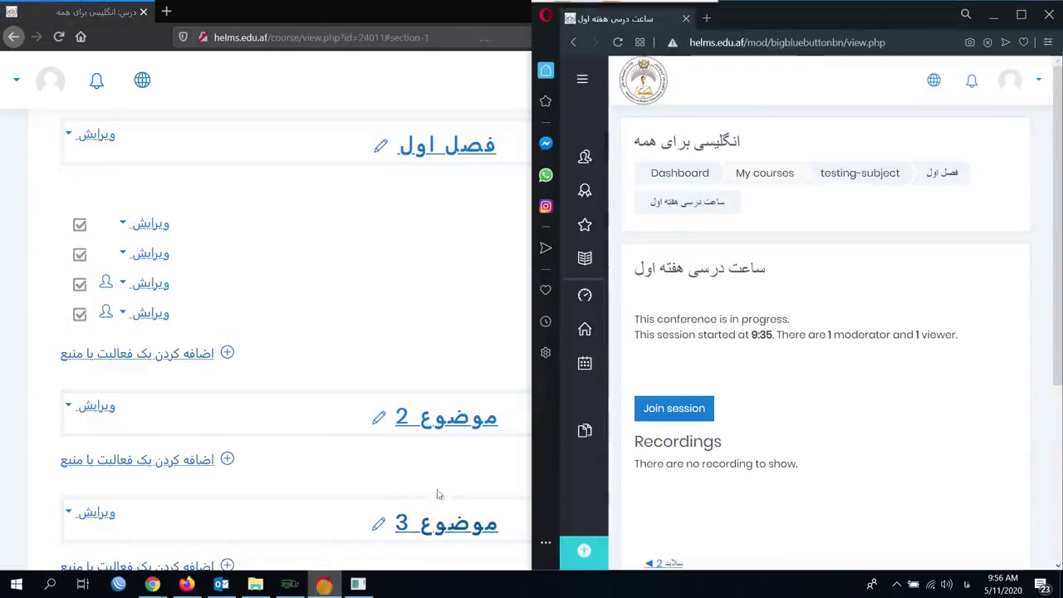
{"action": "left_click_drag", "start_coordinate": [877, 20], "coordinate": [481, 1]}
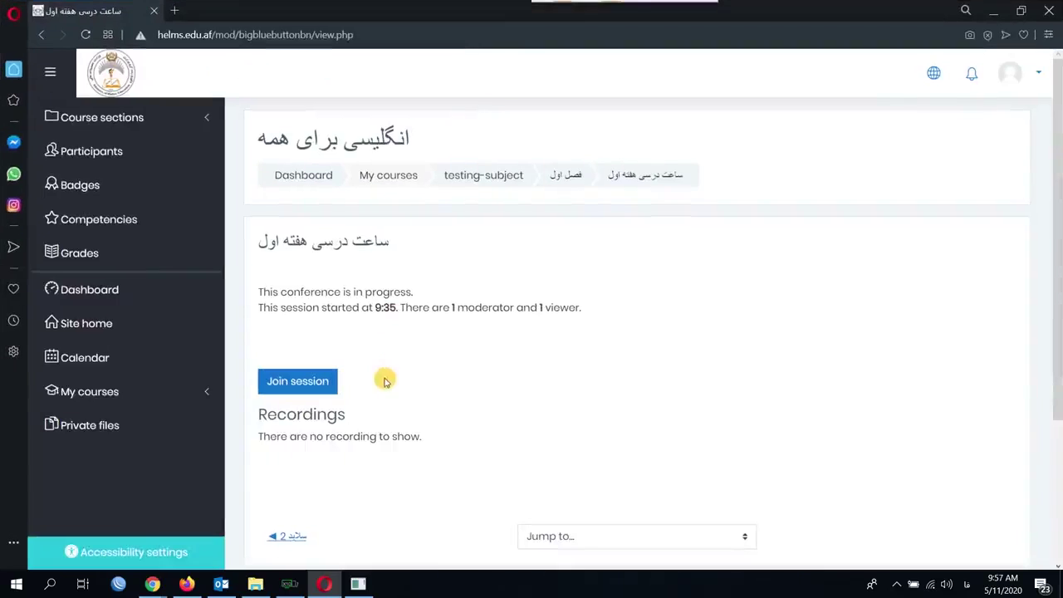
{"action": "left_click", "coordinate": [487, 175]}
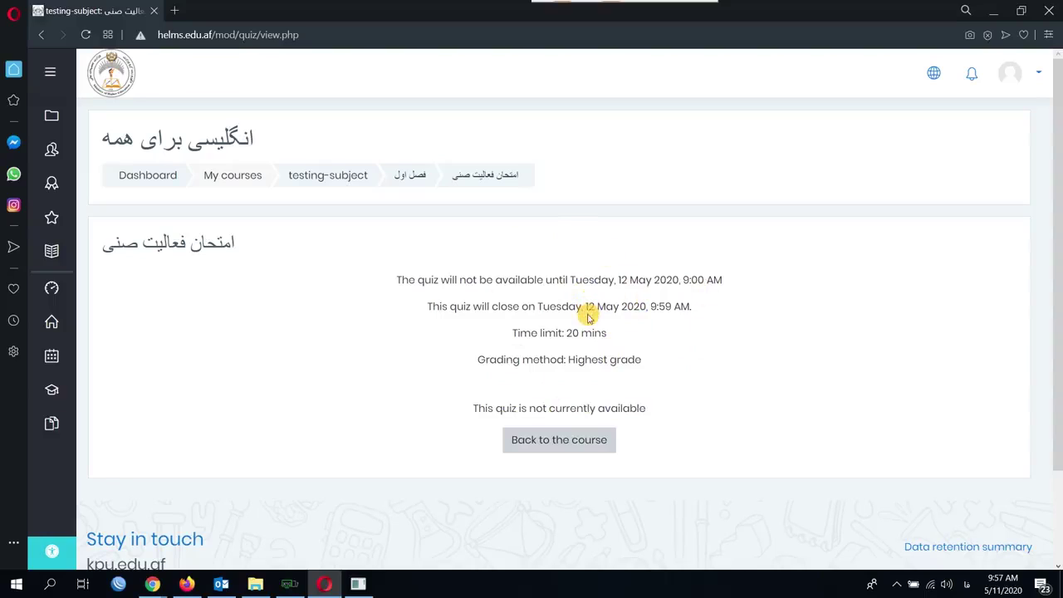
- Review the quiz's opening time and its 20-minute time limit
{"action": "left_click", "coordinate": [659, 309]}
{"action": "double_click", "coordinate": [671, 309]}
{"action": "left_click", "coordinate": [671, 309]}
{"action": "left_click_drag", "start_coordinate": [536, 336], "coordinate": [592, 334]}
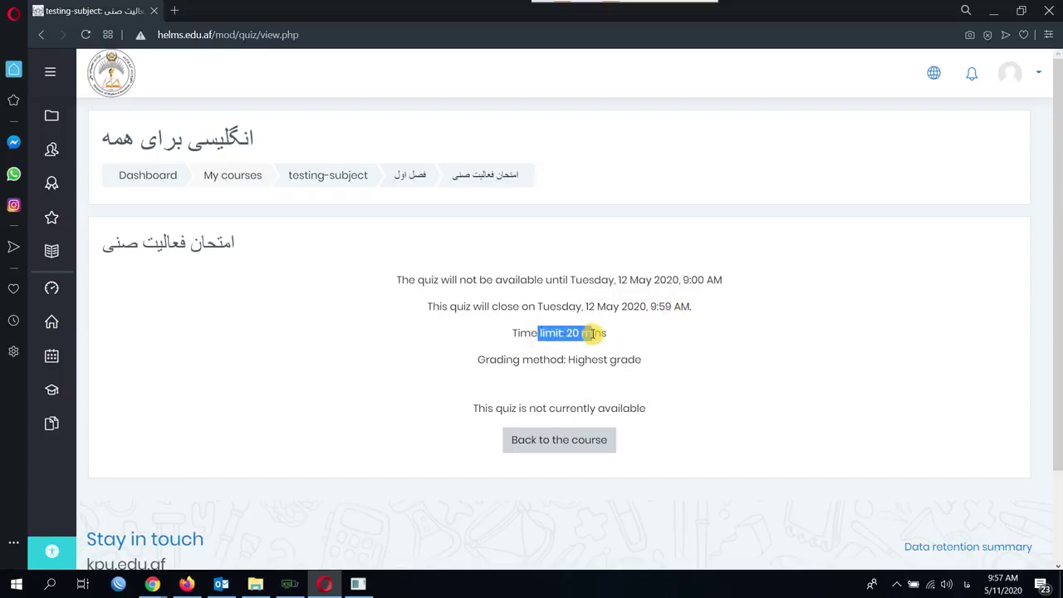
{"action": "left_click", "coordinate": [593, 350]}
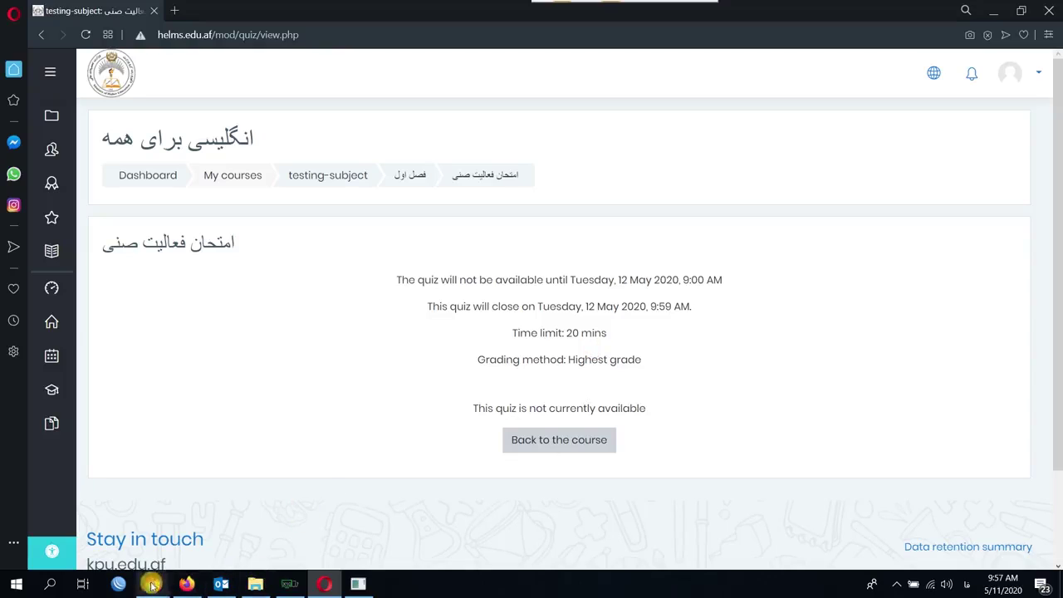
- Return to the teacher's course page window and scroll to the top
{"action": "mouse_move", "coordinate": [151, 583]}
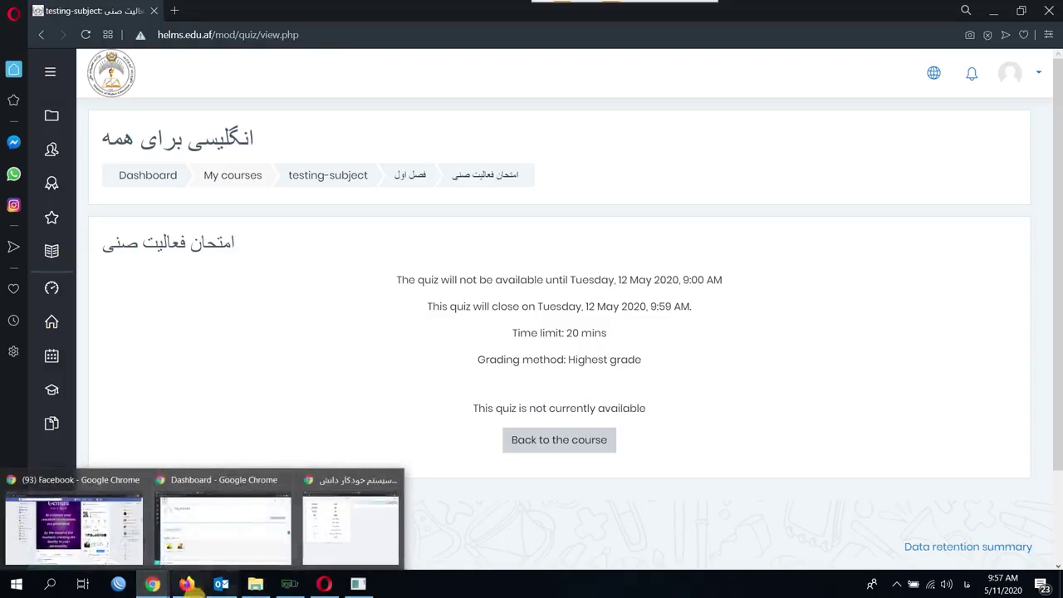
{"action": "key", "text": "alt+Tab"}
{"action": "scroll", "coordinate": [511, 347], "scroll_direction": "up", "scroll_amount": 3}
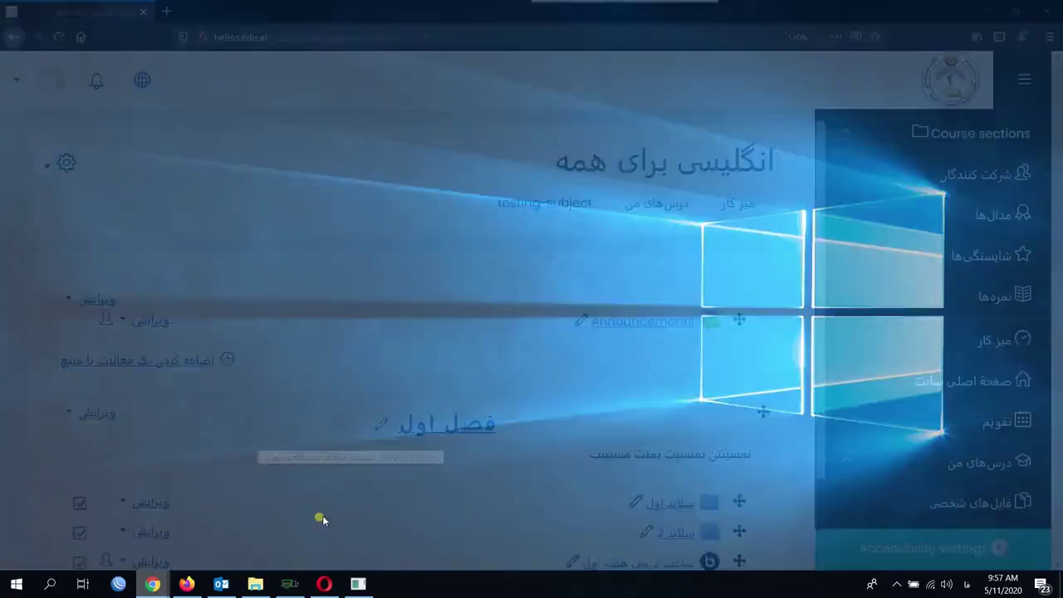
- In Chrome, replace the current address to load YouTube
{"action": "key", "text": "alt+Tab"}
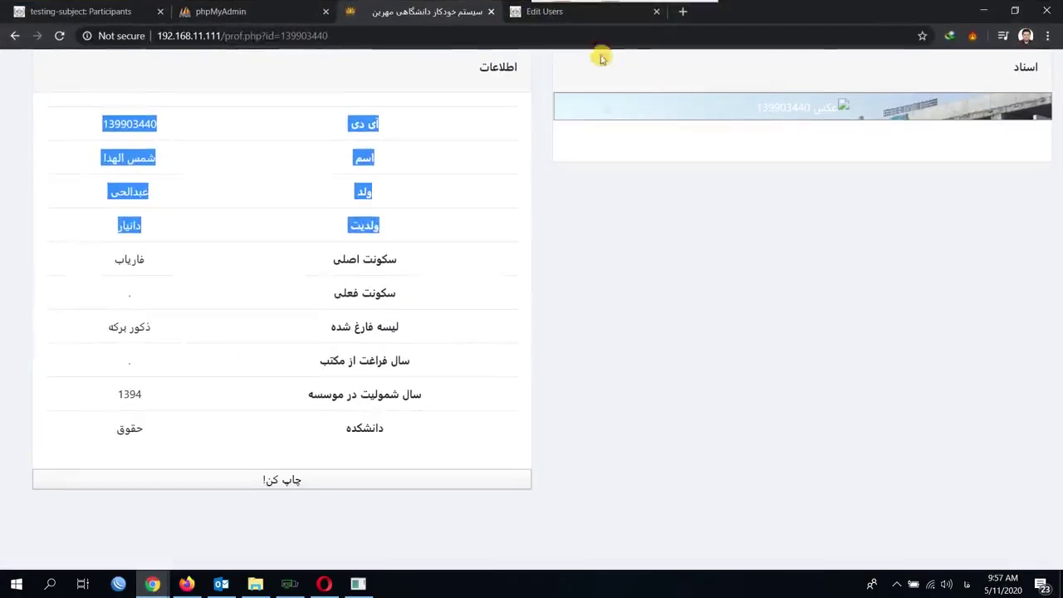
{"action": "left_click", "coordinate": [440, 33]}
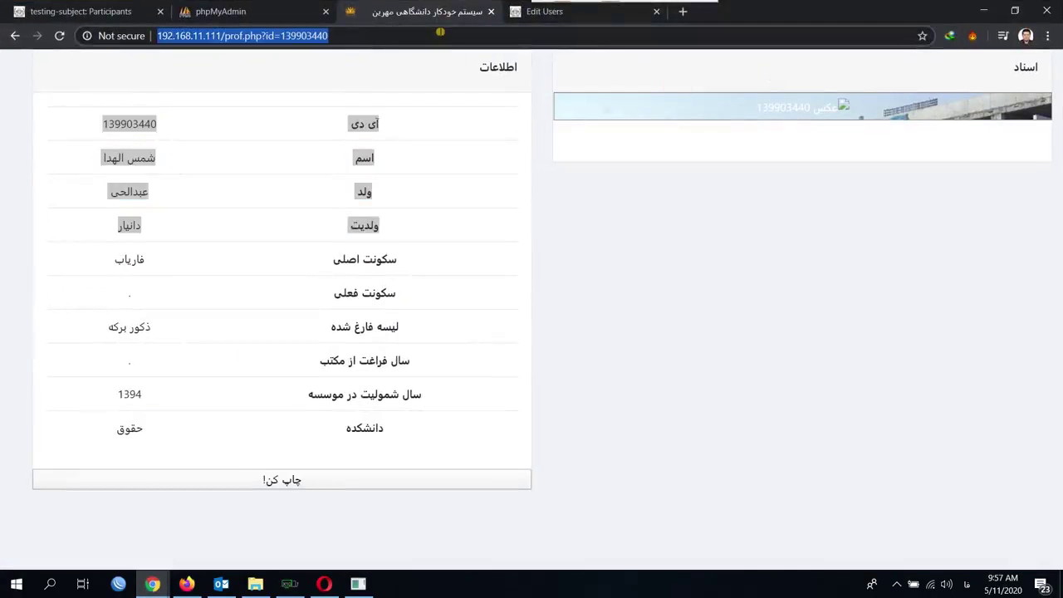
{"action": "type", "text": "you"}
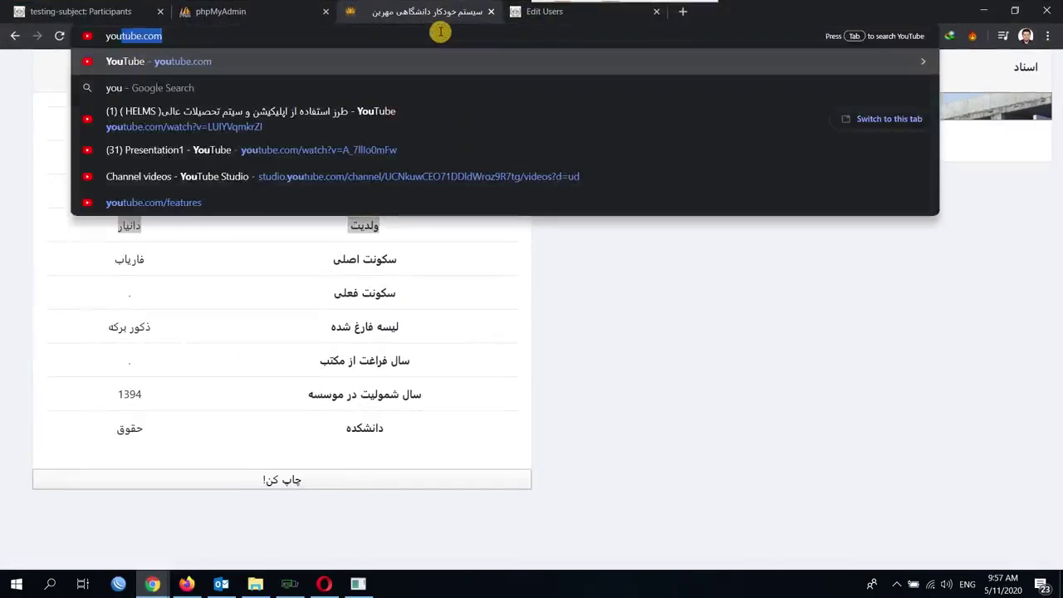
{"action": "key", "text": "Return"}
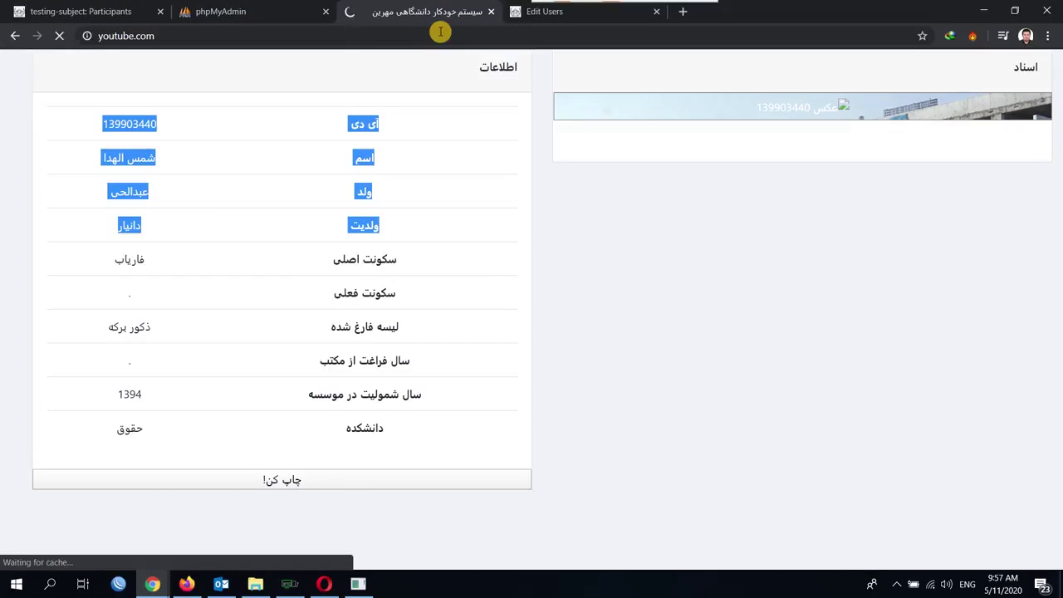
- In the Edit Users tab, go to google.com instead
{"action": "left_click", "coordinate": [523, 12]}
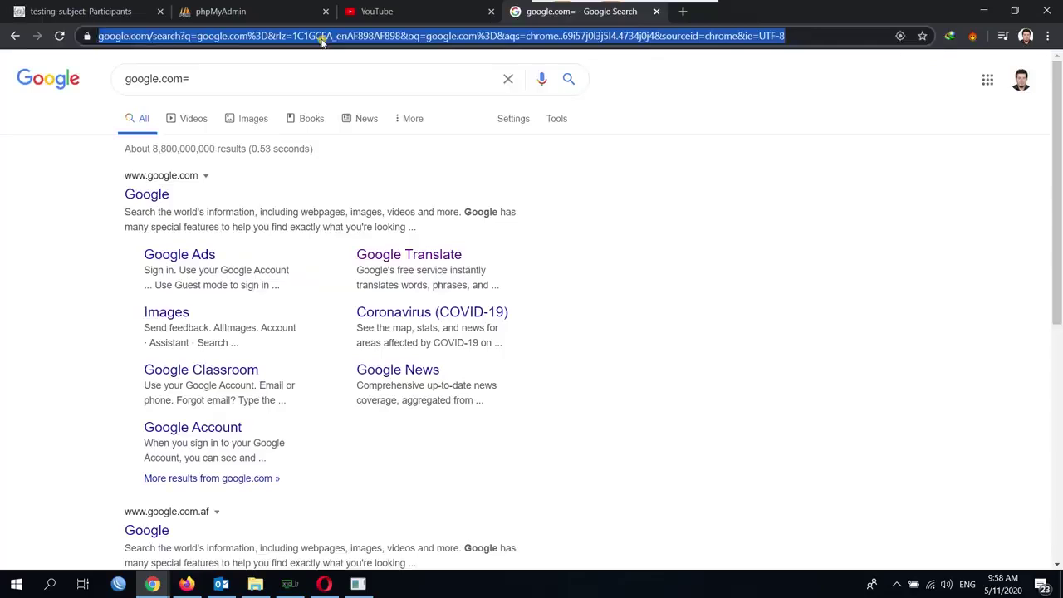
{"action": "type", "text": "google.com"}
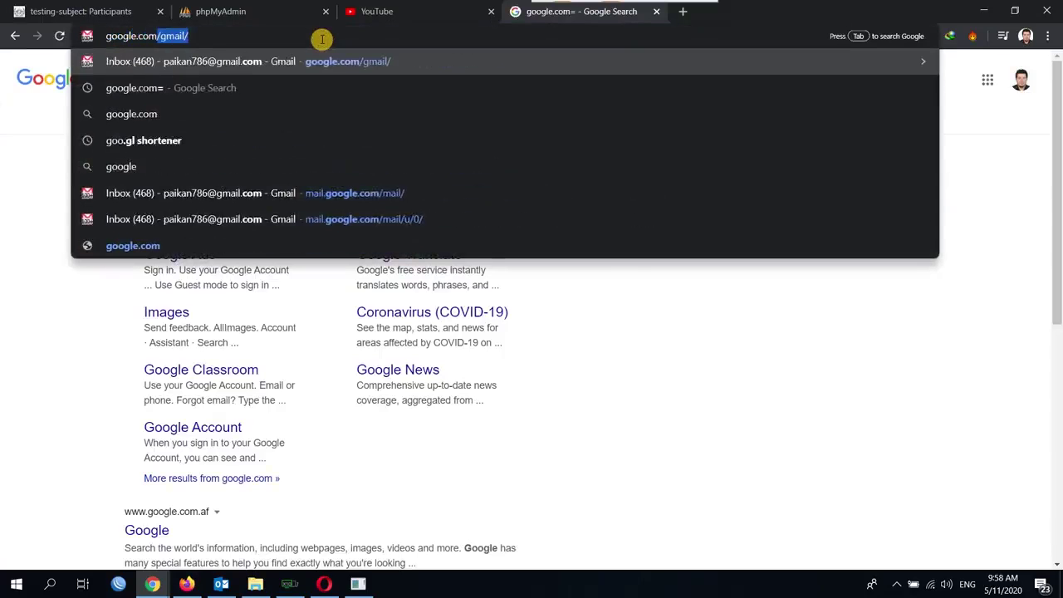
{"action": "key", "text": "Delete"}
{"action": "key", "text": "Return"}
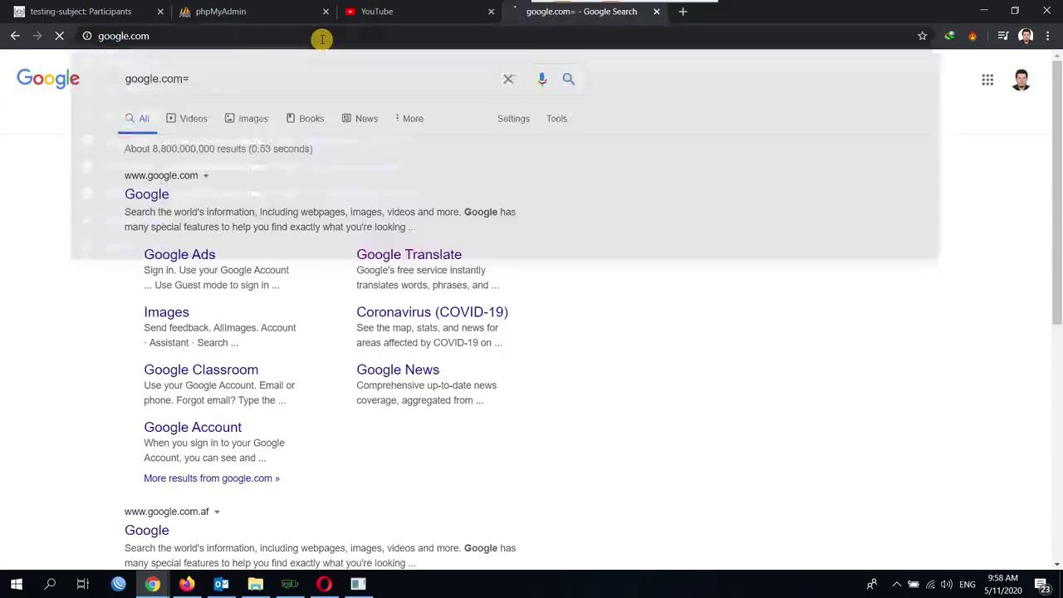
{"action": "left_click", "coordinate": [843, 265]}
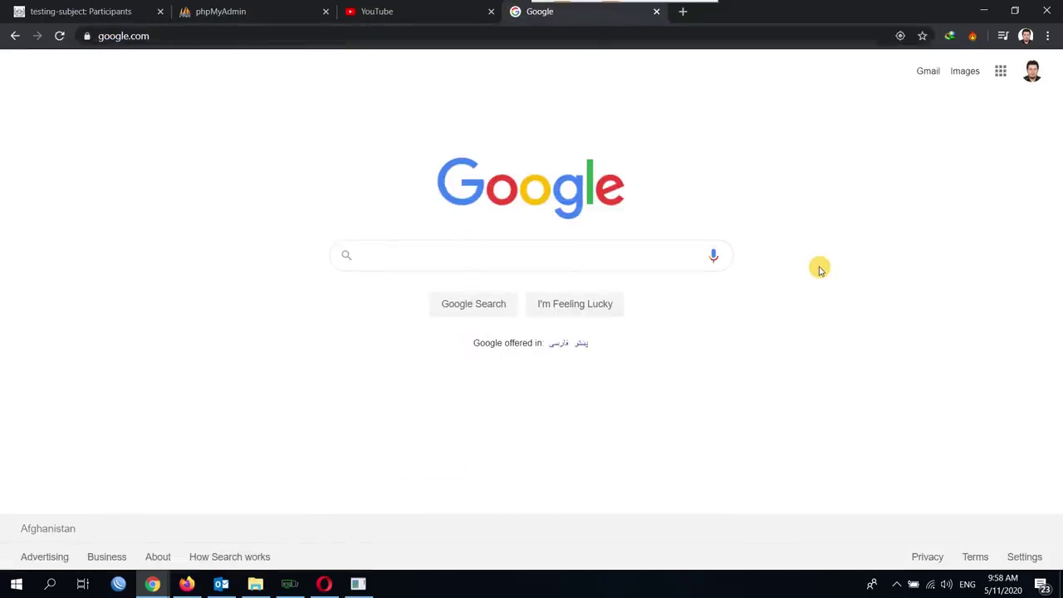
- Search Google for 'moodle'
{"action": "left_click", "coordinate": [599, 259]}
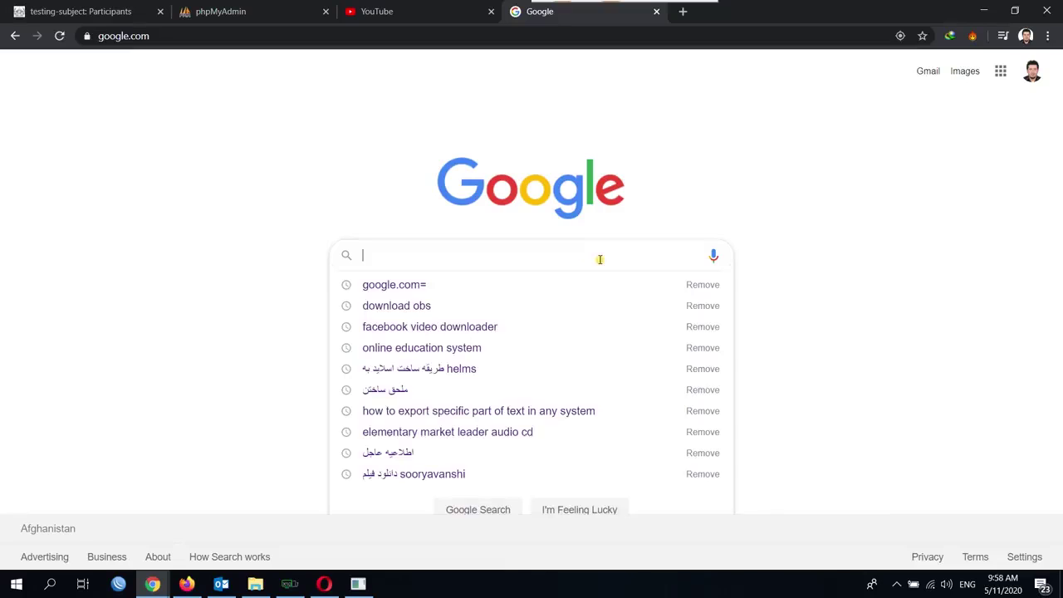
{"action": "type", "text": "moodle"}
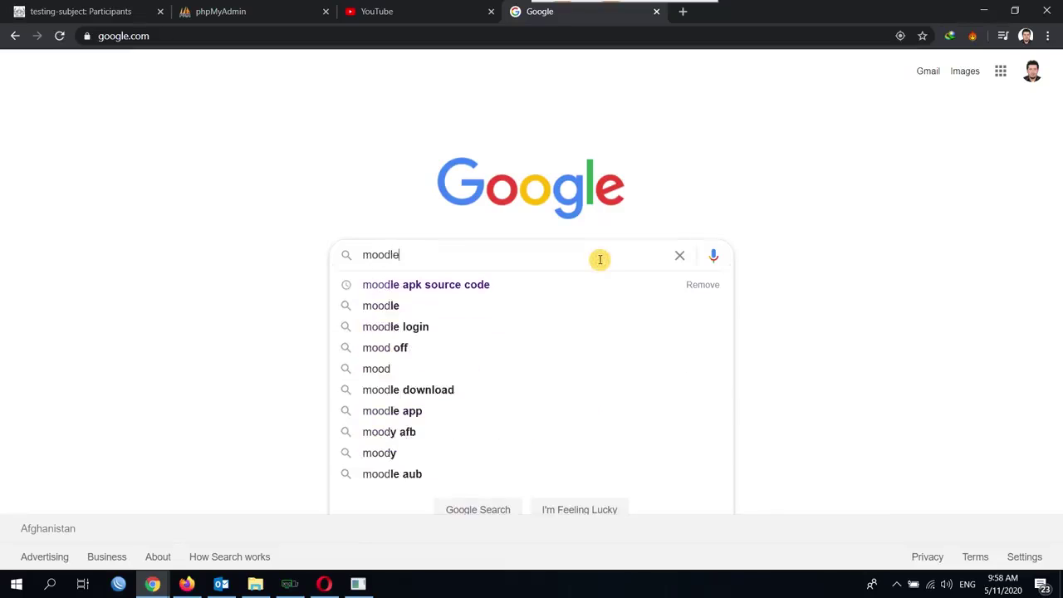
{"action": "key", "text": "Return"}
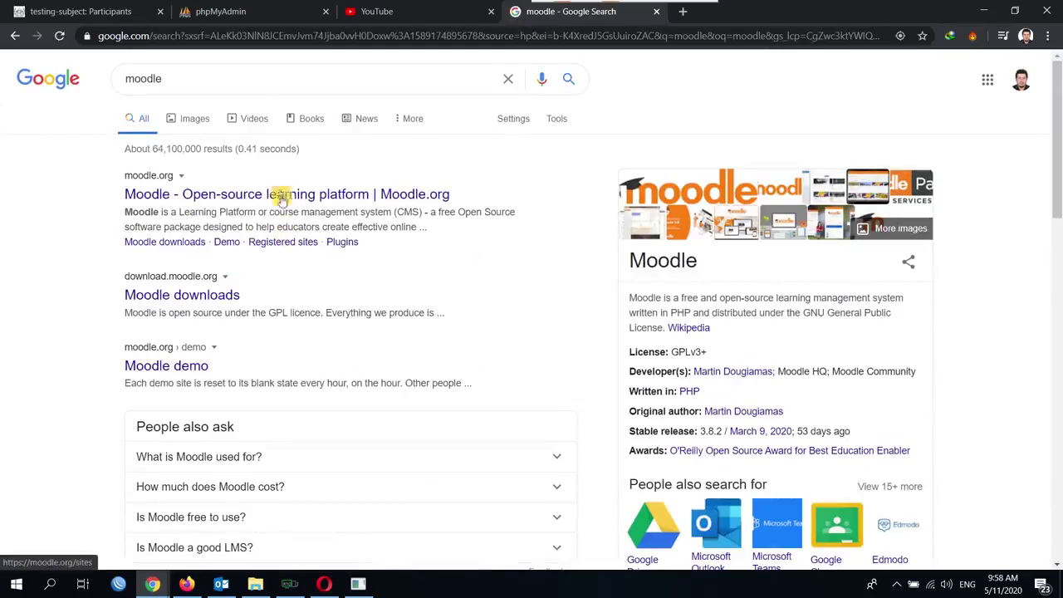
- Change the query to 'آموزش سیستم آموزش آنلاین مودل' and scroll through the results
{"action": "left_click", "coordinate": [236, 83]}
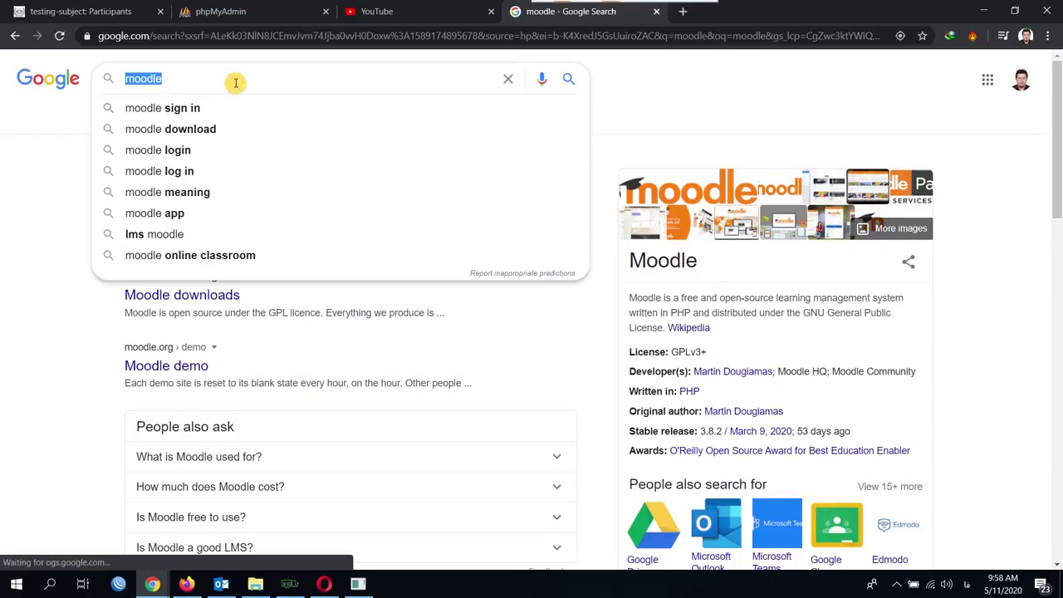
{"action": "type", "text": "آمو"}
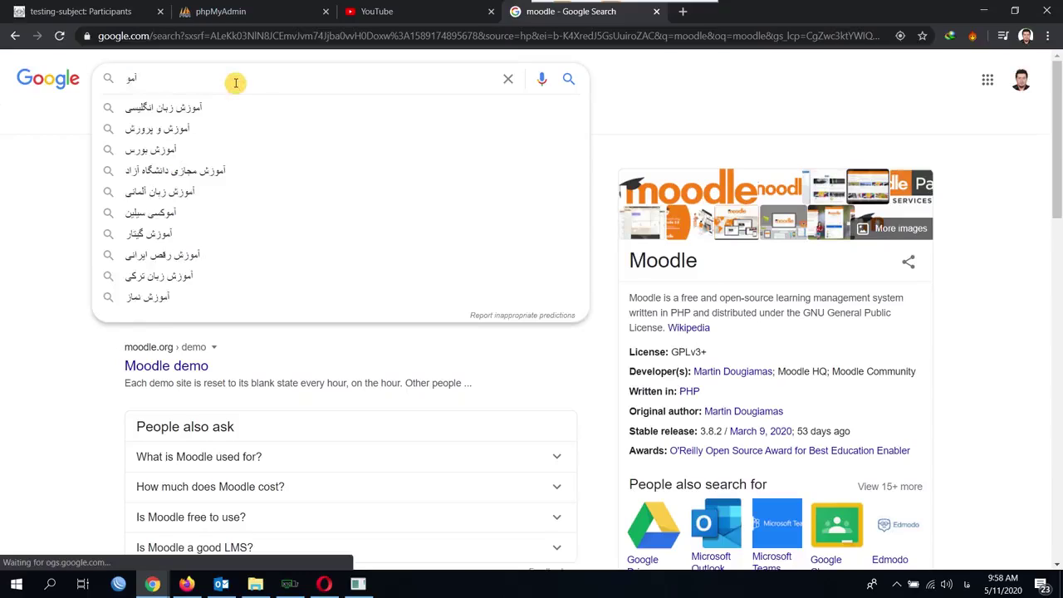
{"action": "type", "text": "زا"}
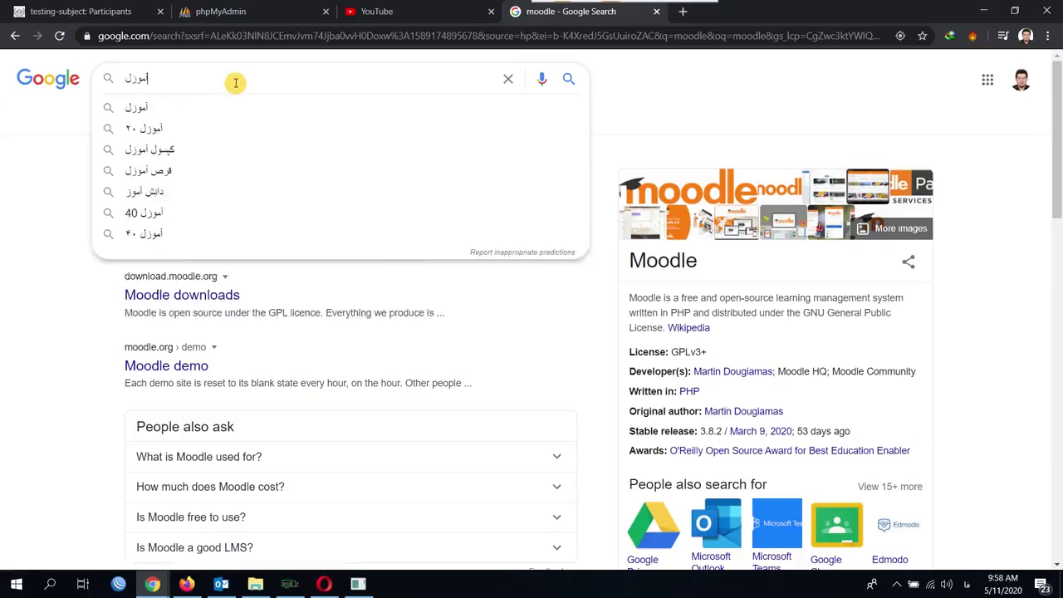
{"action": "key", "text": "BackSpace"}
{"action": "type", "text": "ش سیستم "}
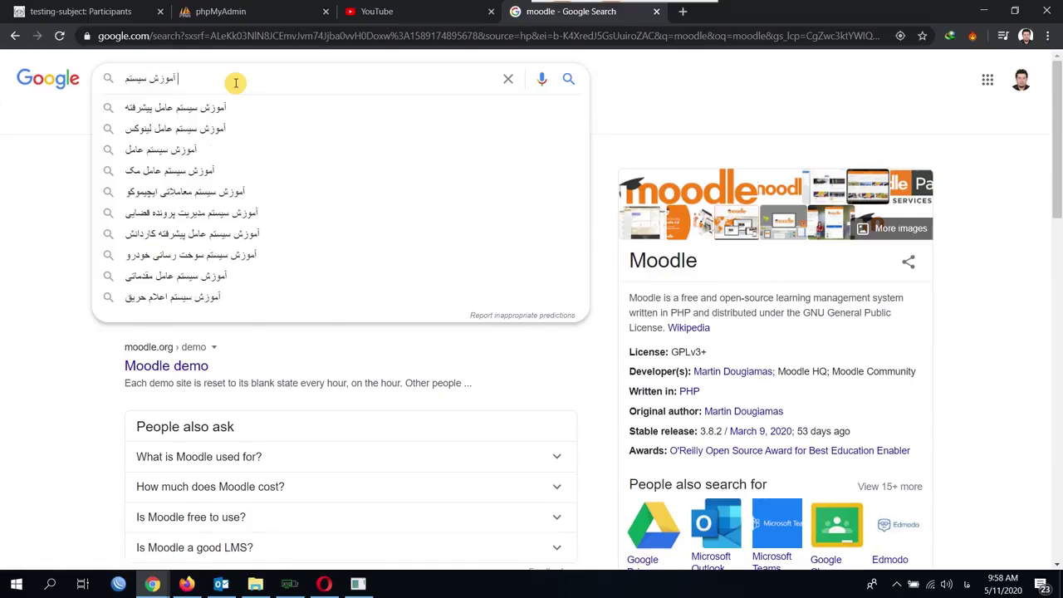
{"action": "type", "text": "آموزش آنلا"}
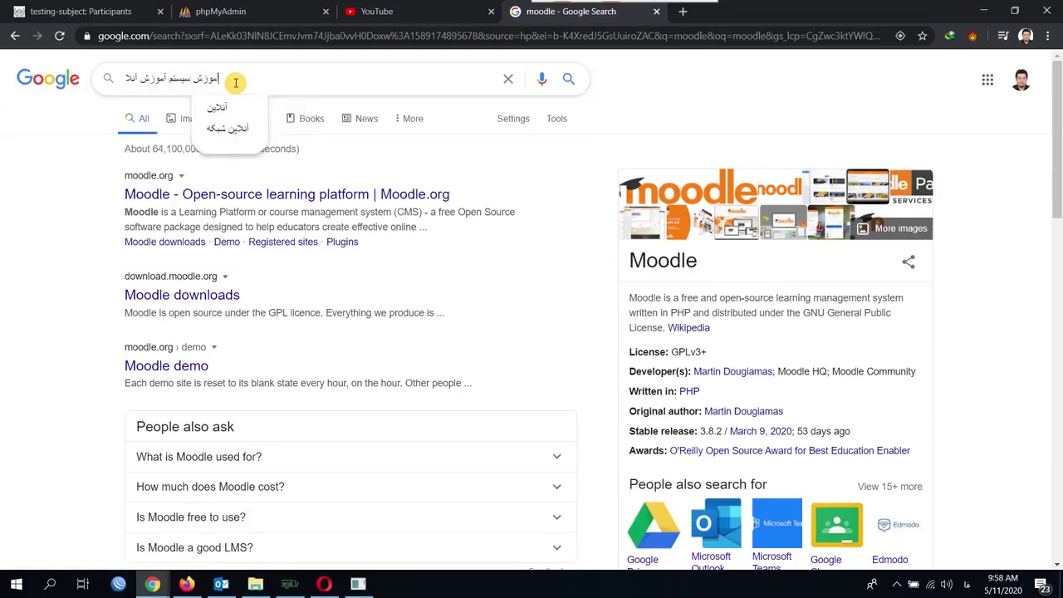
{"action": "type", "text": "ین مودل"}
{"action": "key", "text": "Return"}
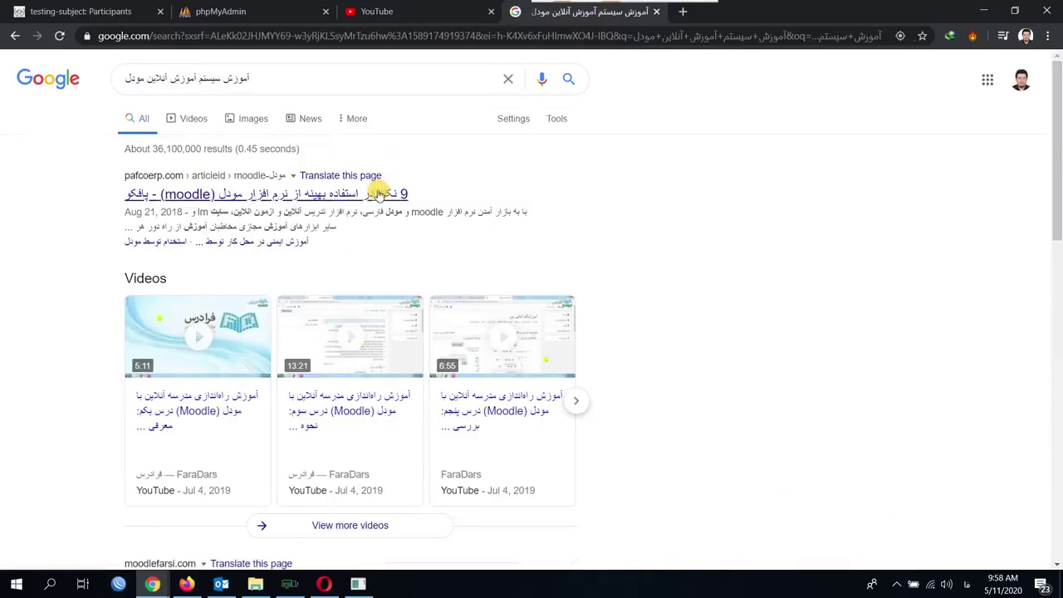
{"action": "scroll", "coordinate": [324, 399], "scroll_direction": "down", "scroll_amount": 1}
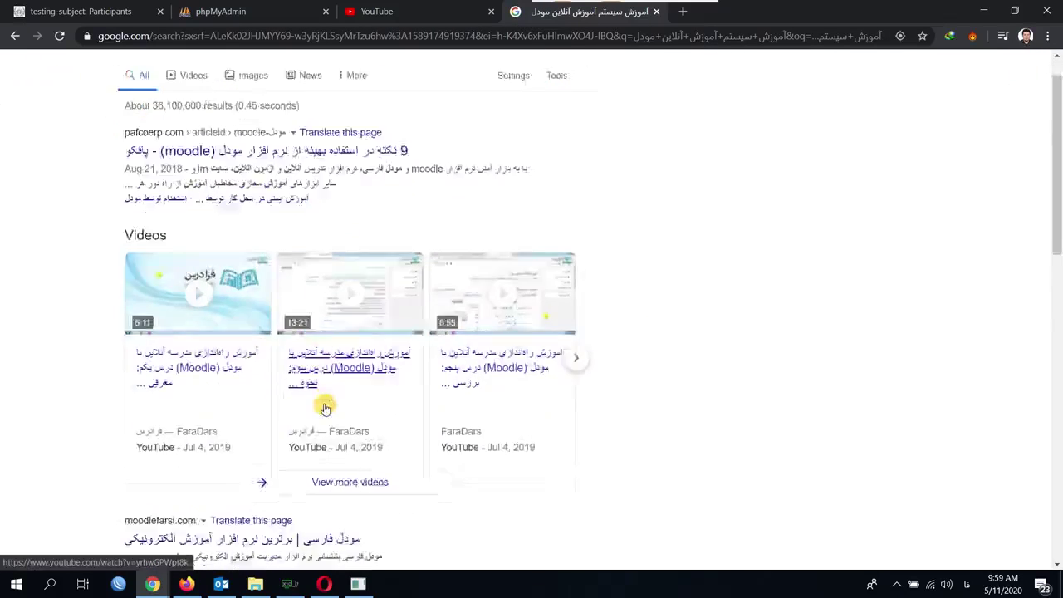
{"action": "scroll", "coordinate": [323, 407], "scroll_direction": "down", "scroll_amount": 4}
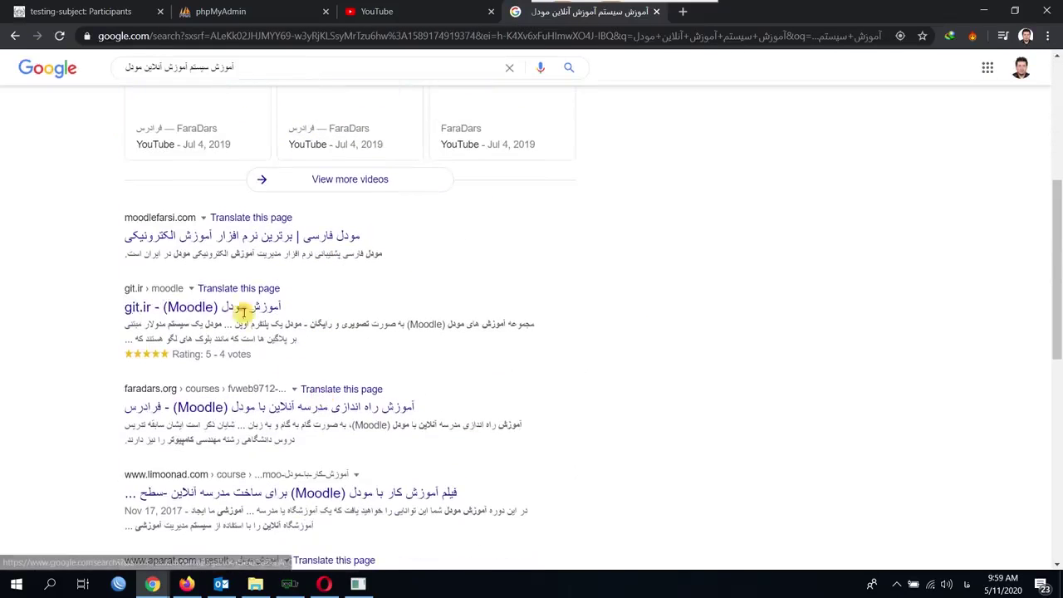
{"action": "left_click", "coordinate": [417, 17]}
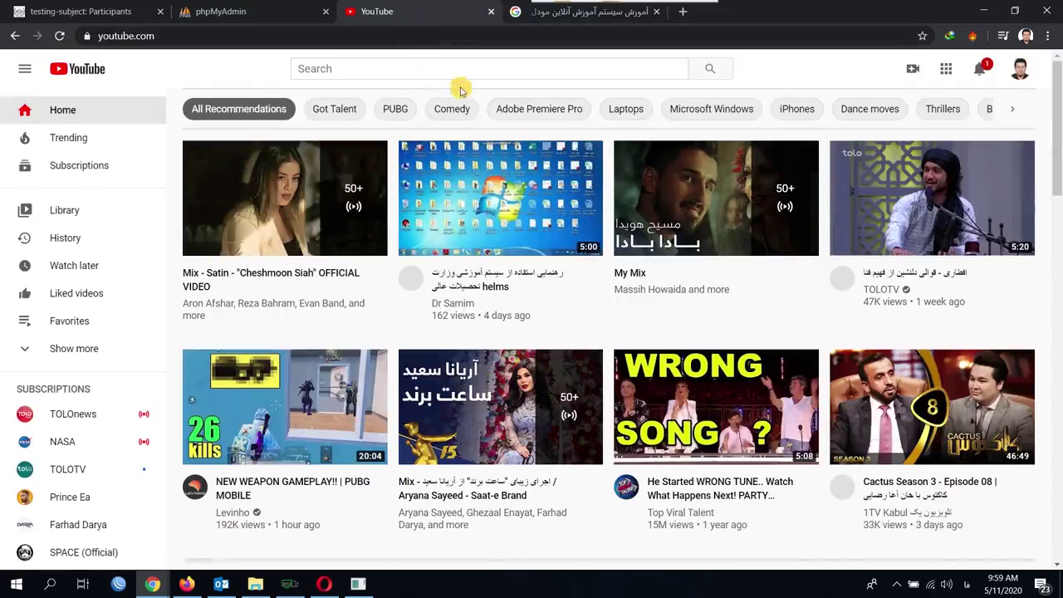
- Search YouTube for 'آموزش برنامه آموزشی آنلاین مودل'
{"action": "key", "text": "alt+Left"}
{"action": "left_click", "coordinate": [586, 69]}
{"action": "type", "text": "آموز"}
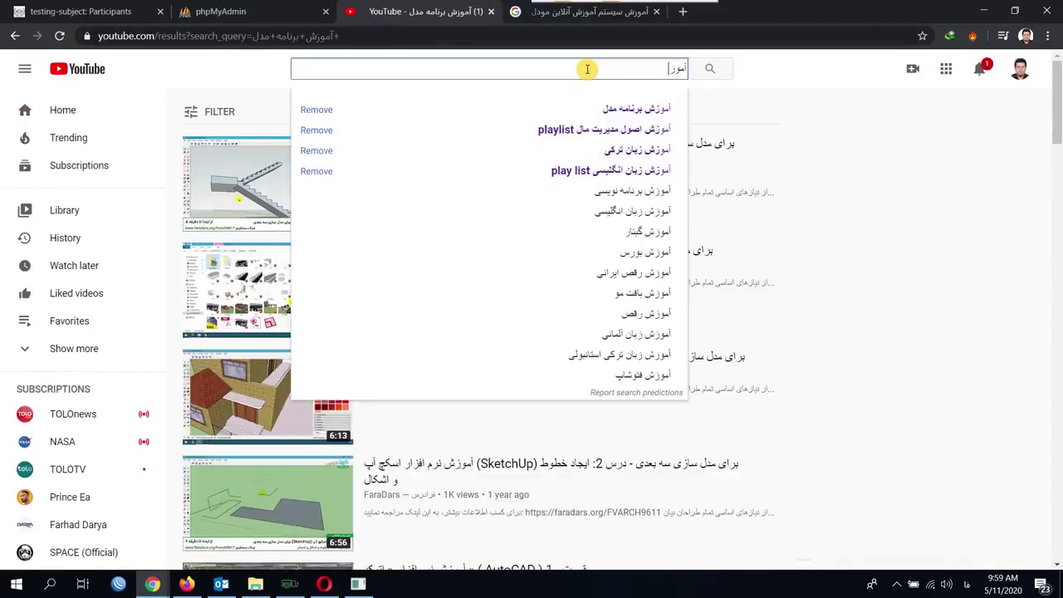
{"action": "type", "text": "ش بر"}
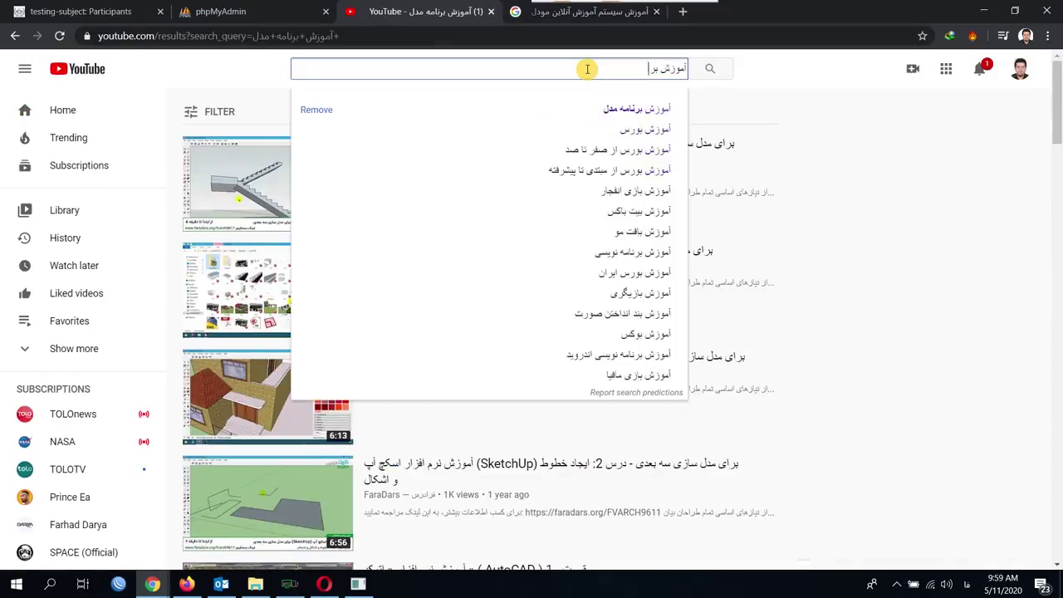
{"action": "type", "text": "نامه آموزشی"}
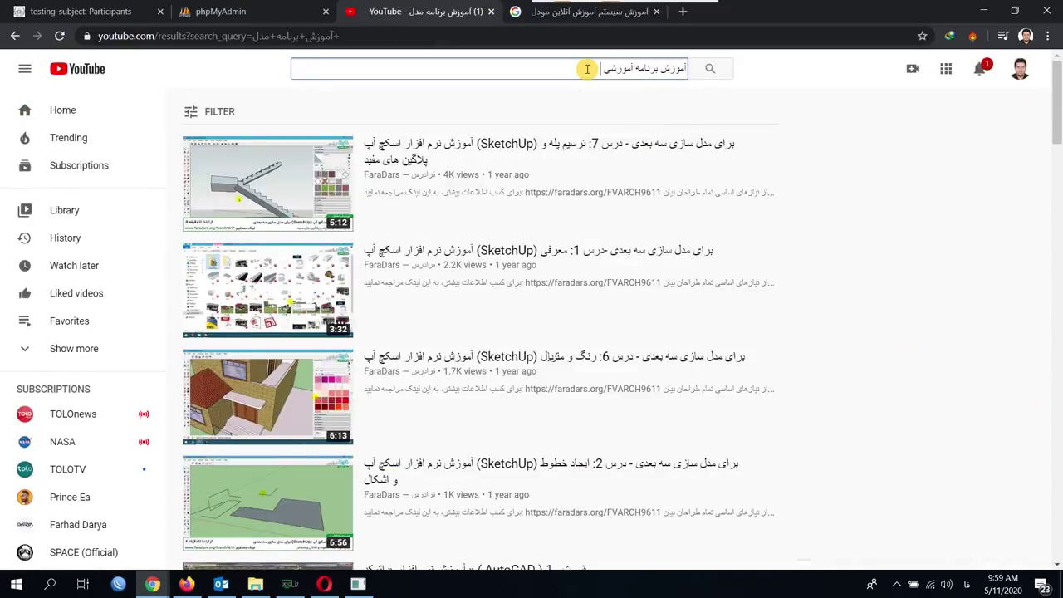
{"action": "type", "text": " آنلاین مودل"}
{"action": "key", "text": "Return"}
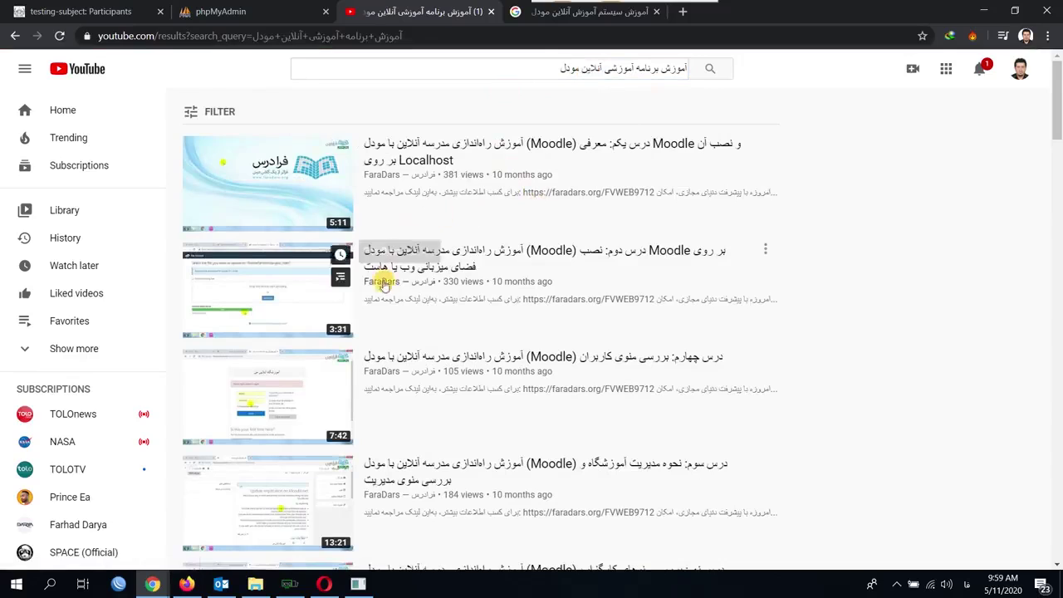
- Play the first FaraDars Moodle lesson from about 1:55, then choose the lesson-four users-menu video
{"action": "left_click", "coordinate": [497, 150]}
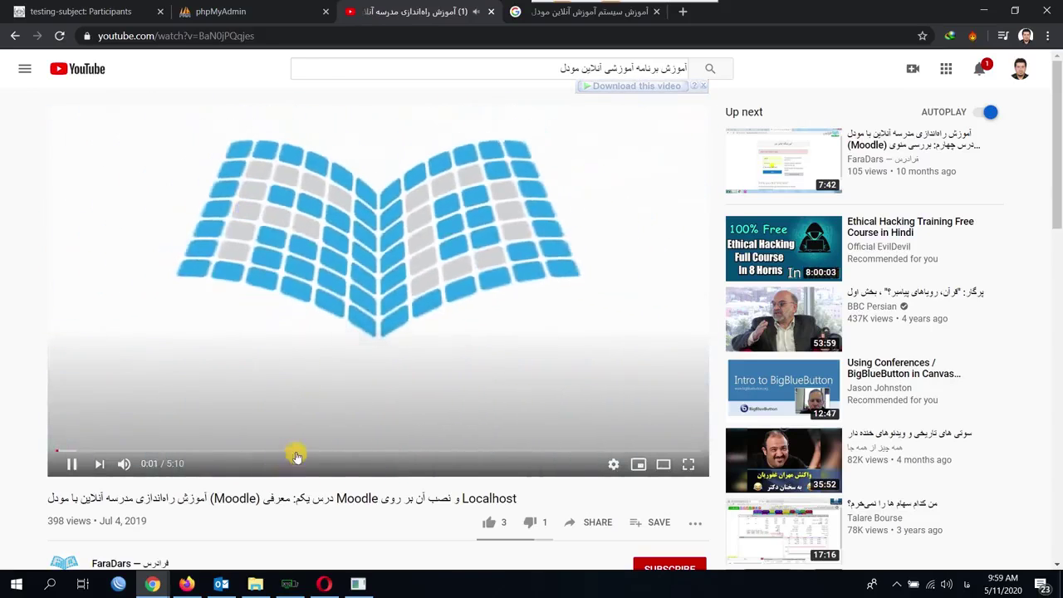
{"action": "left_click", "coordinate": [296, 452]}
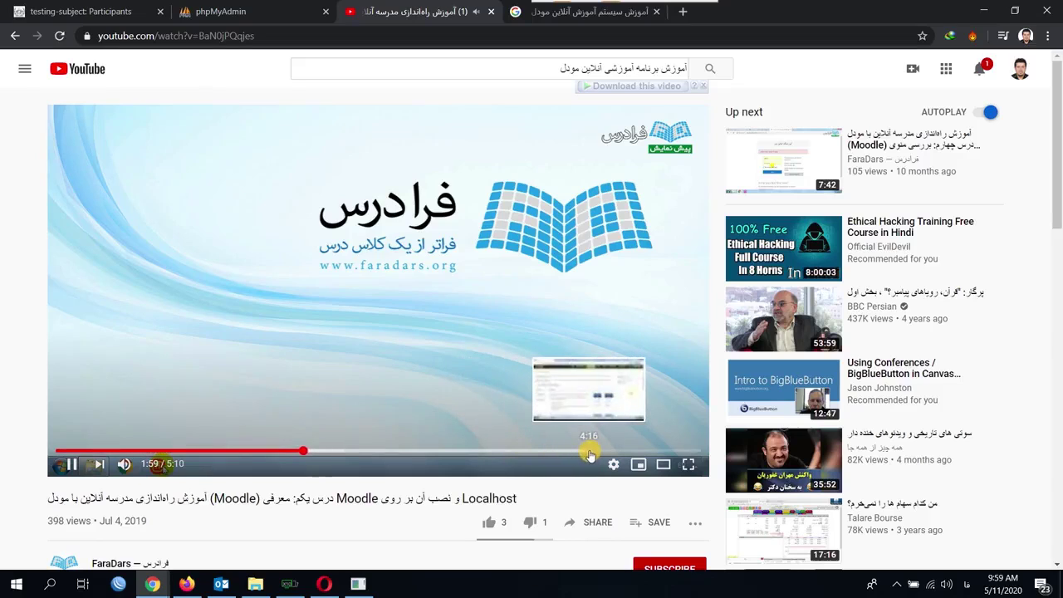
{"action": "left_click", "coordinate": [913, 152]}
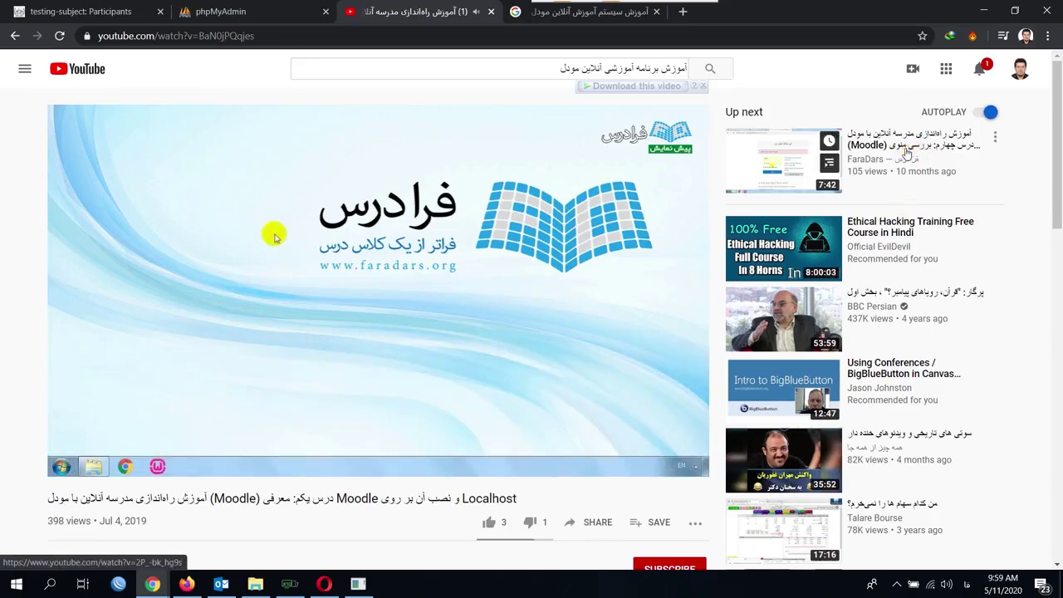